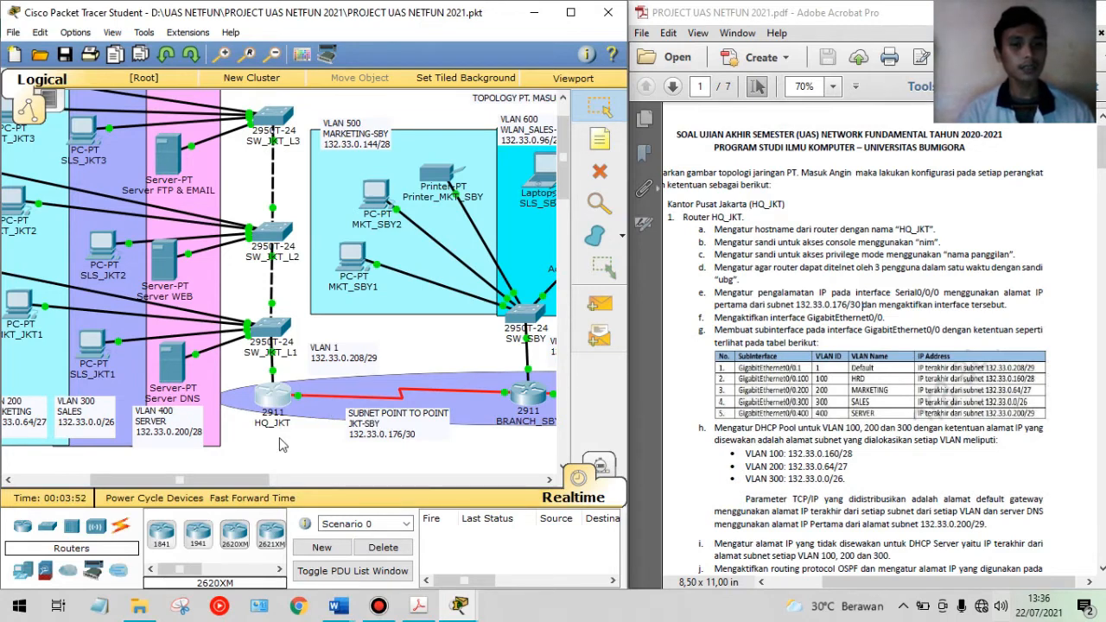
Open the HQ_JKT router's command line and list all its interfaces with show ip int brief
{"action": "left_click_drag", "start_coordinate": [229, 482], "coordinate": [170, 481]}
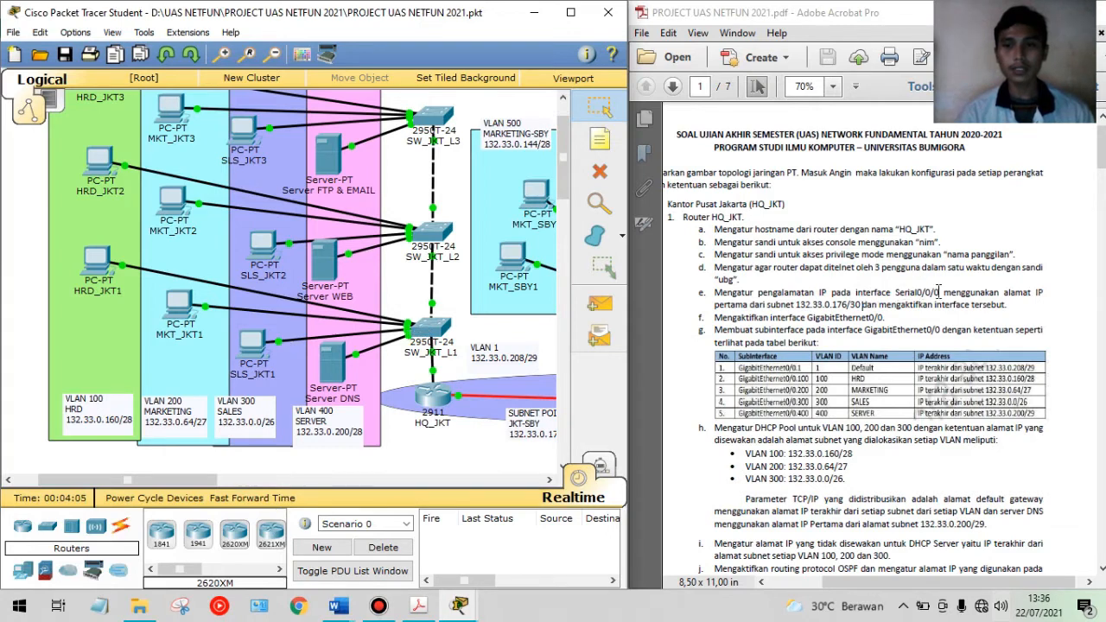
{"action": "left_click", "coordinate": [798, 304]}
{"action": "double_click", "coordinate": [798, 304]}
{"action": "left_click", "coordinate": [819, 307]}
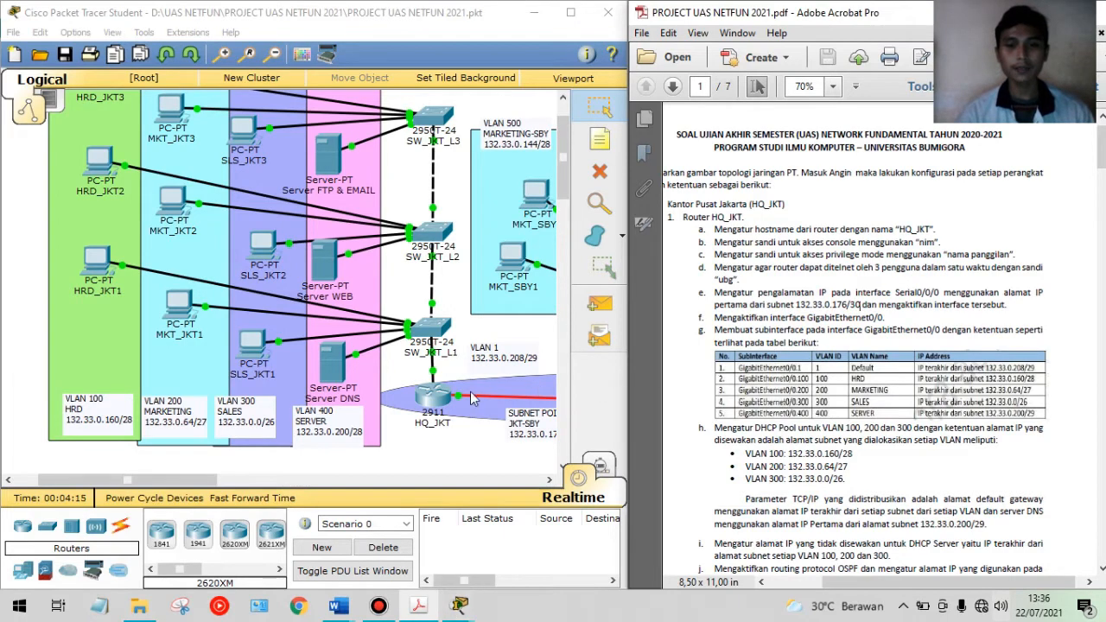
{"action": "left_click", "coordinate": [425, 402]}
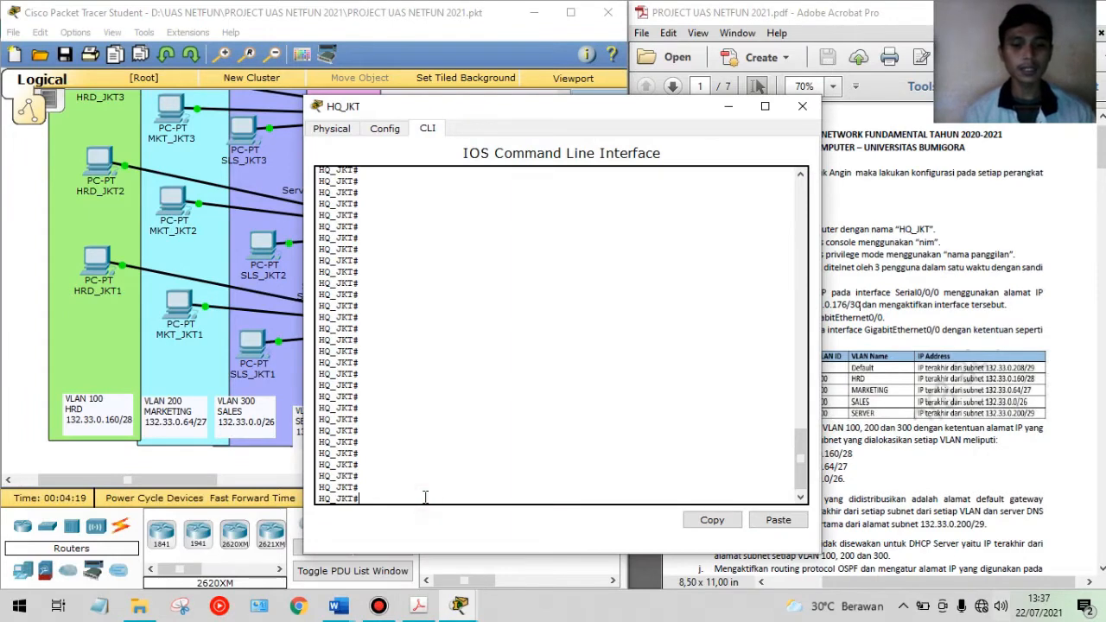
{"action": "type", "text": "show ip"}
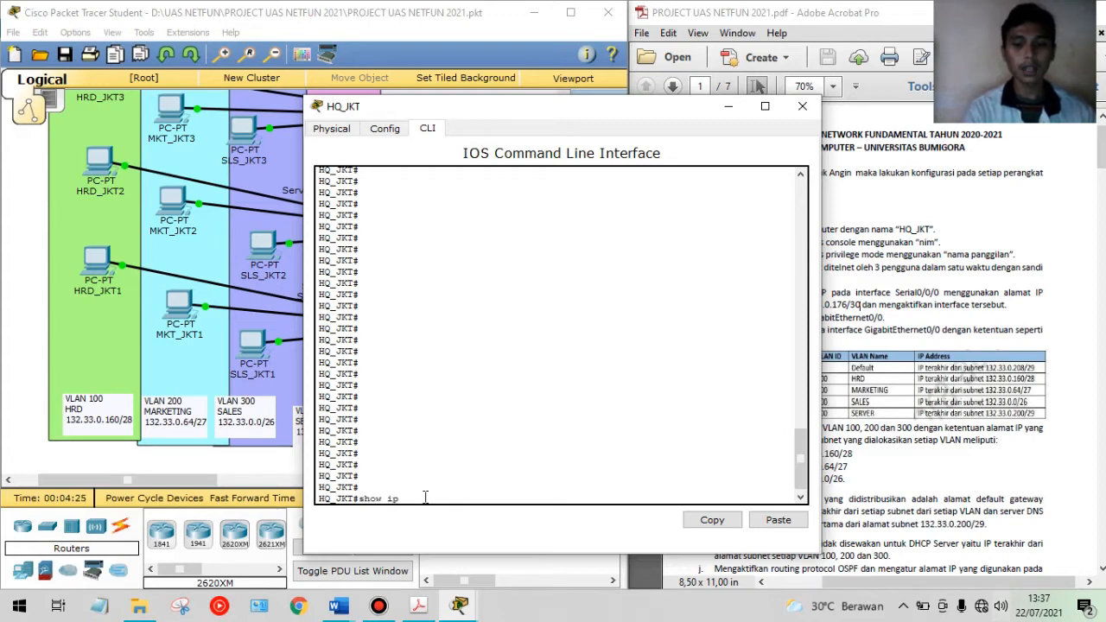
{"action": "type", "text": " int"}
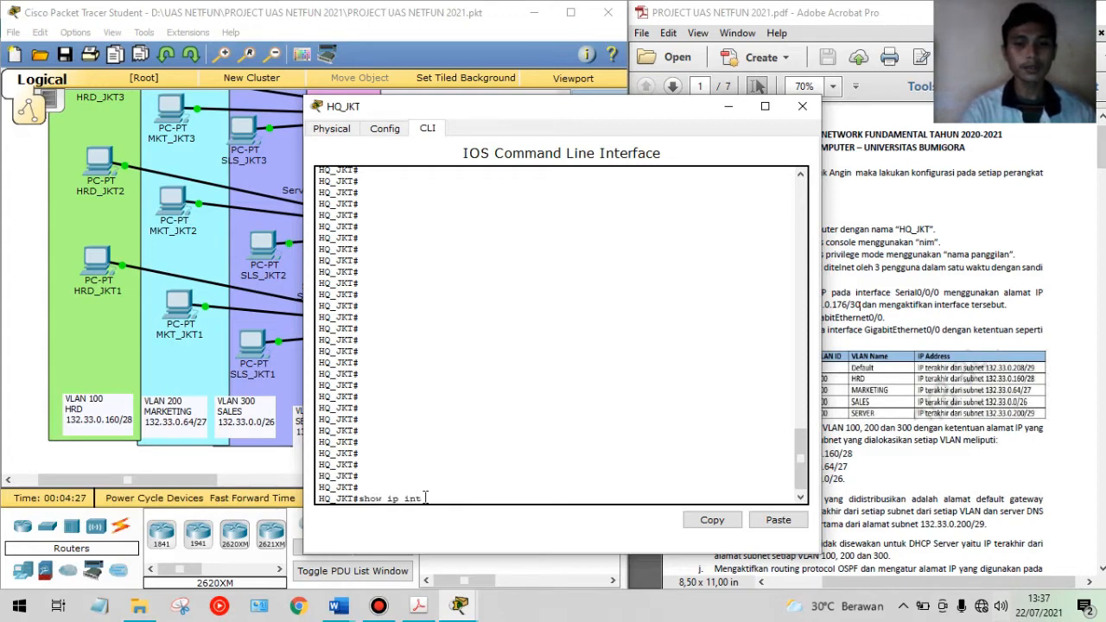
{"action": "type", "text": " bri"}
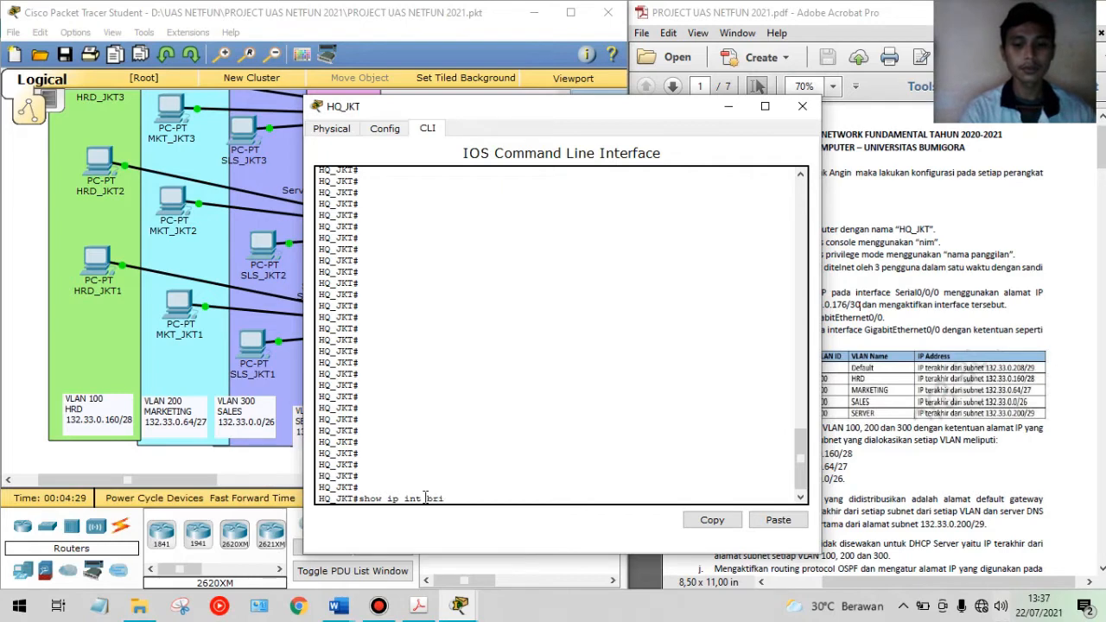
{"action": "type", "text": "ef"}
{"action": "key", "text": "Return"}
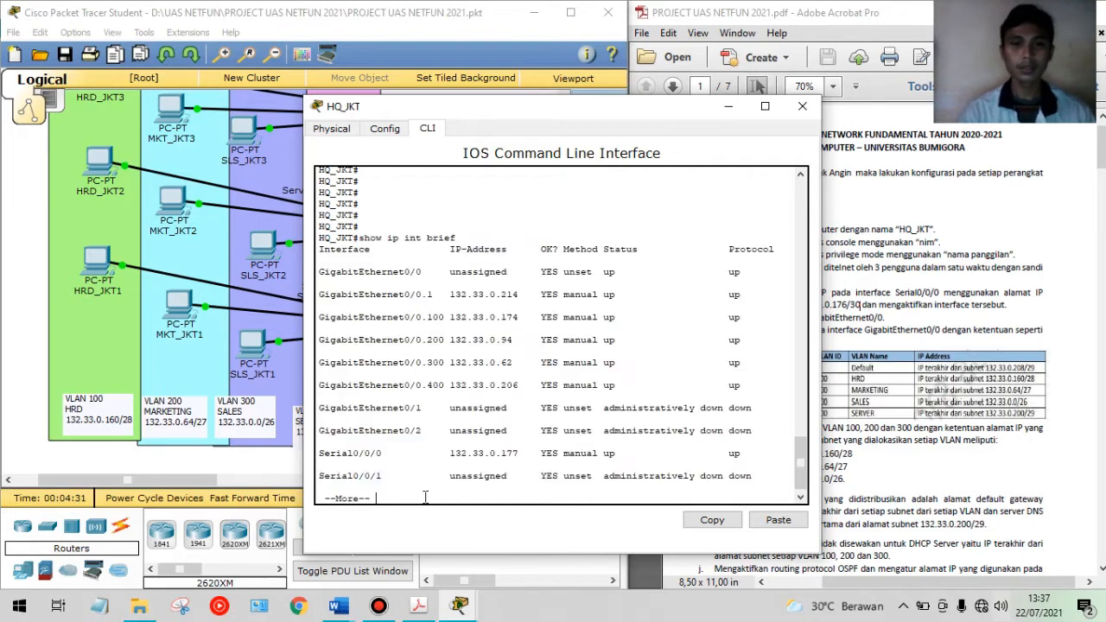
{"action": "key", "text": "space"}
{"action": "key", "text": "Return"}
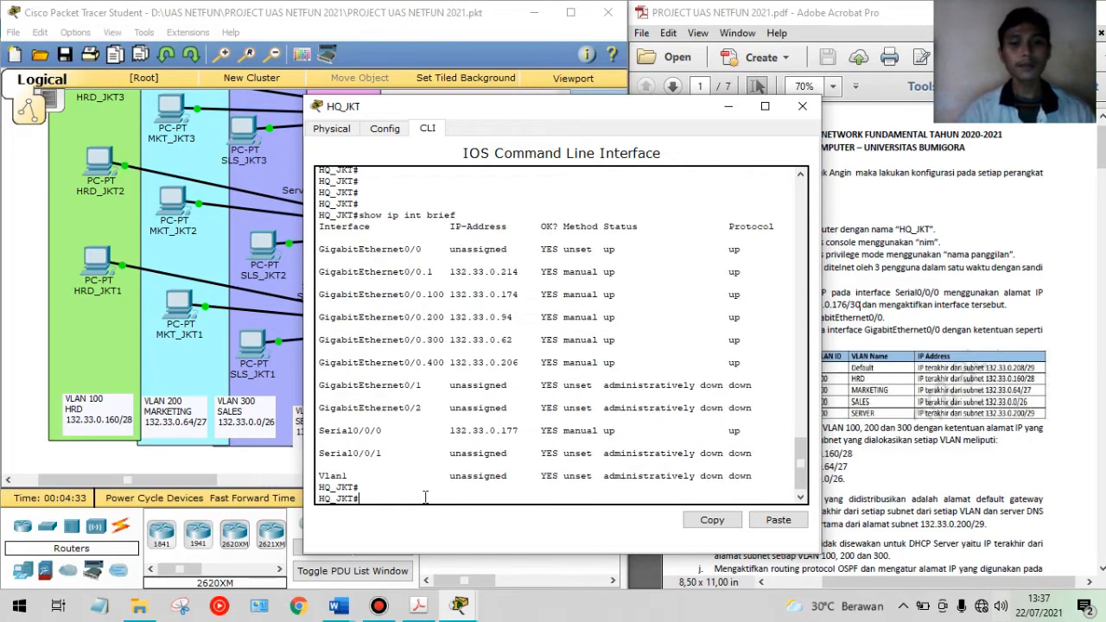
Compare the Serial0/0/0 address in the router's interface list with the 132.33.0.176/30 requirement in item e of the PDF
{"action": "left_click_drag", "start_coordinate": [321, 430], "coordinate": [380, 435]}
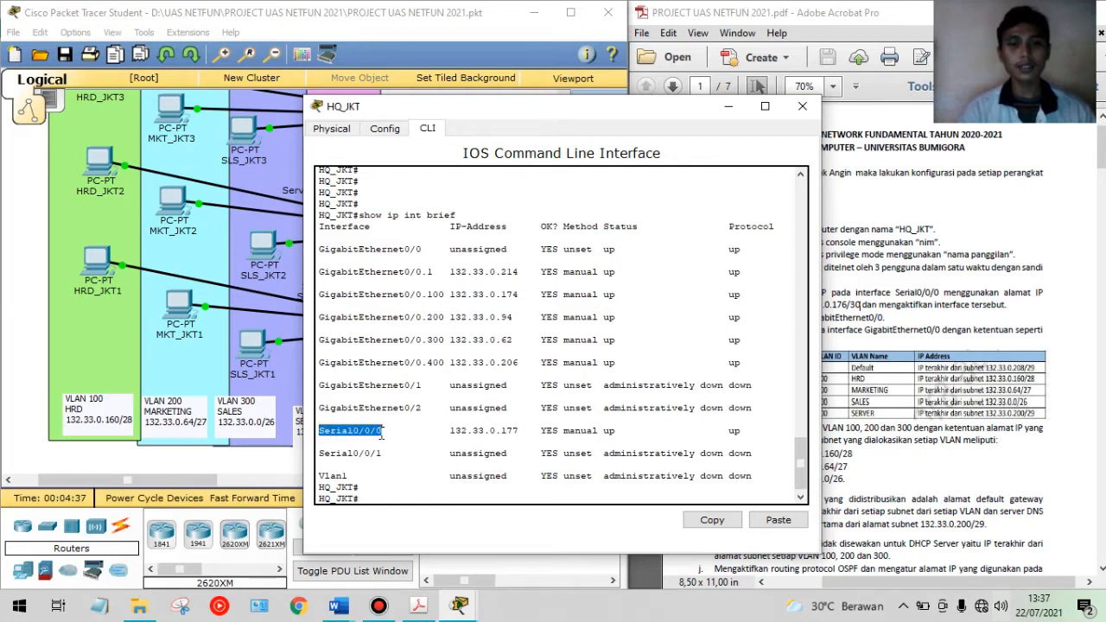
{"action": "left_click", "coordinate": [398, 431]}
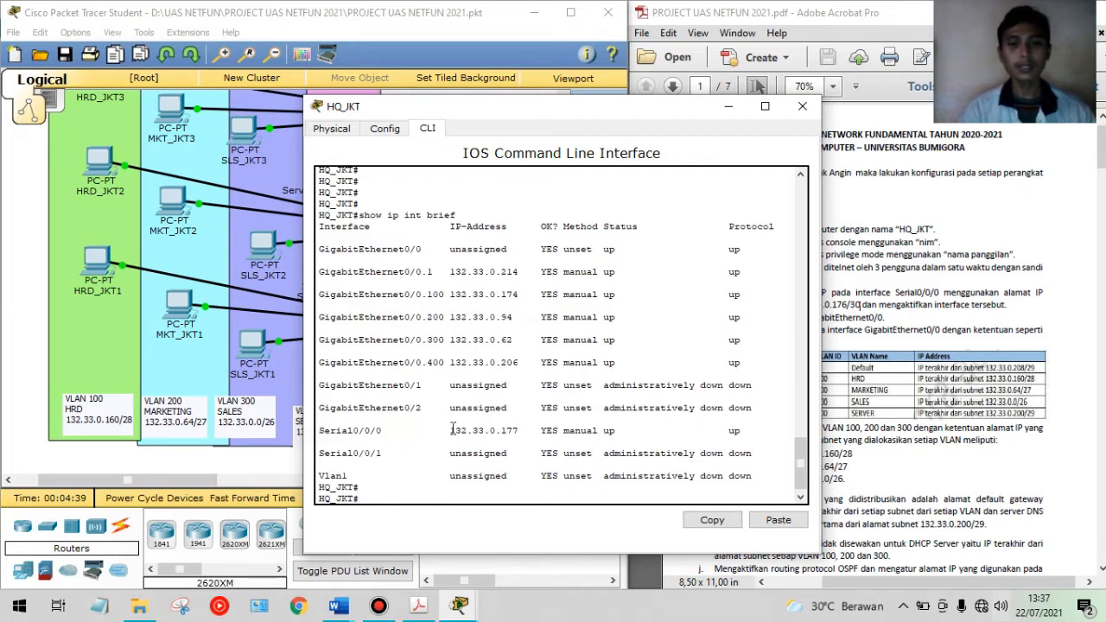
{"action": "left_click_drag", "start_coordinate": [445, 429], "coordinate": [524, 425]}
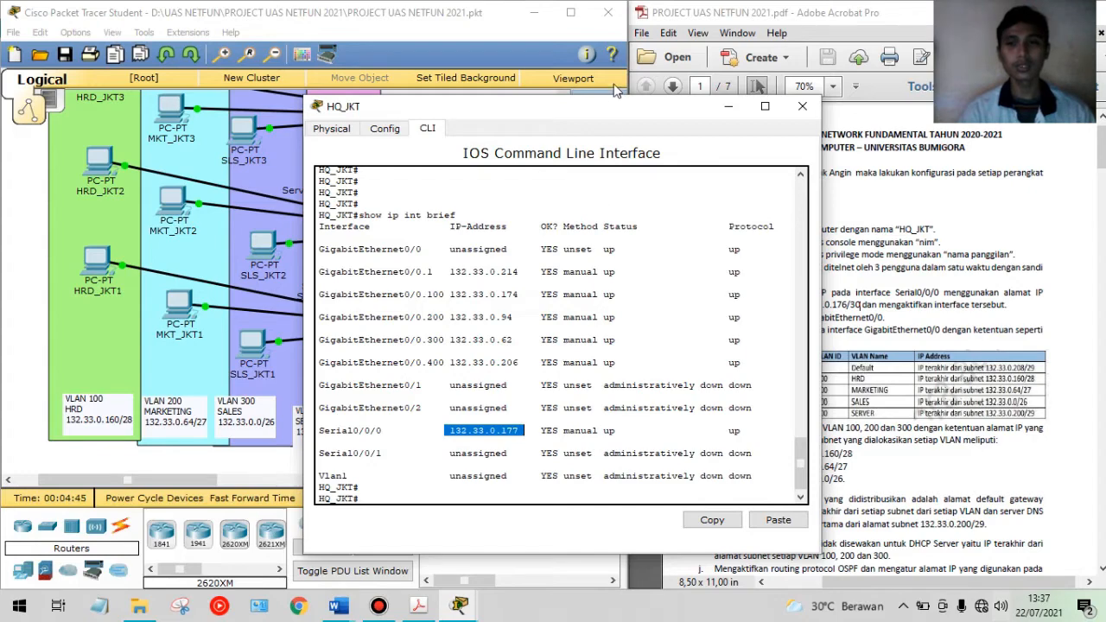
{"action": "left_click_drag", "start_coordinate": [607, 115], "coordinate": [478, 109]}
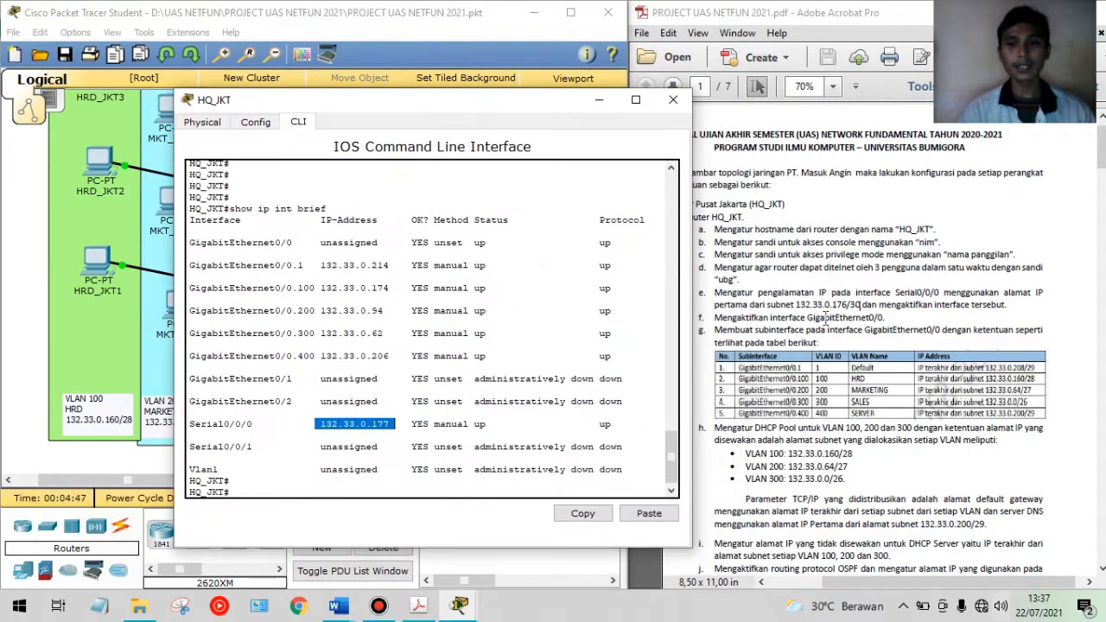
{"action": "left_click_drag", "start_coordinate": [795, 305], "coordinate": [812, 305]}
{"action": "left_click", "coordinate": [830, 304]}
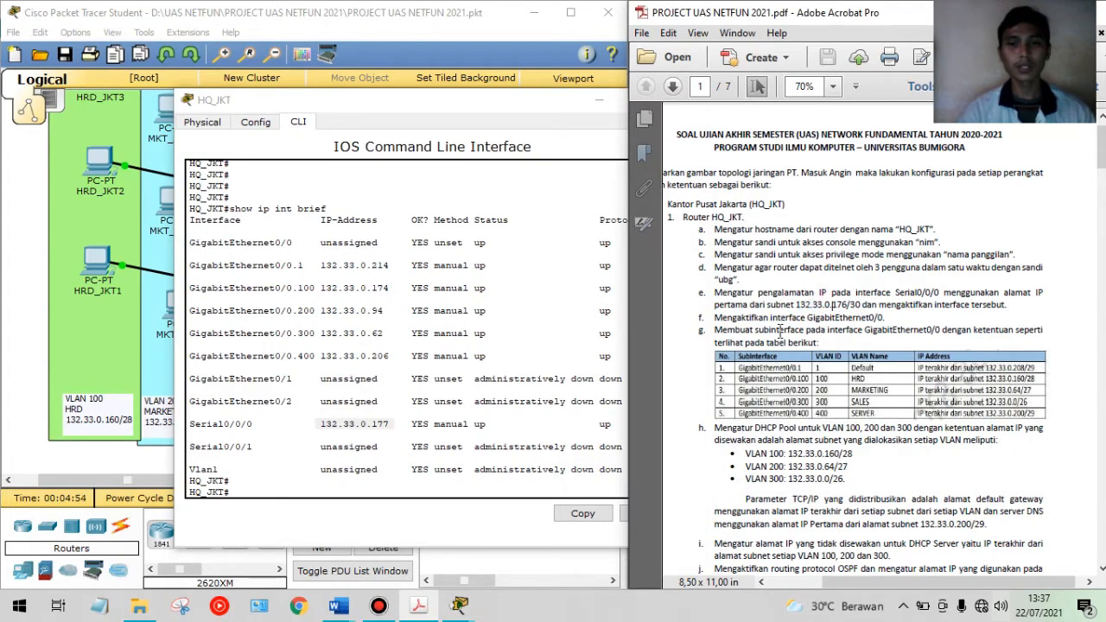
{"action": "left_click_drag", "start_coordinate": [501, 108], "coordinate": [427, 101]}
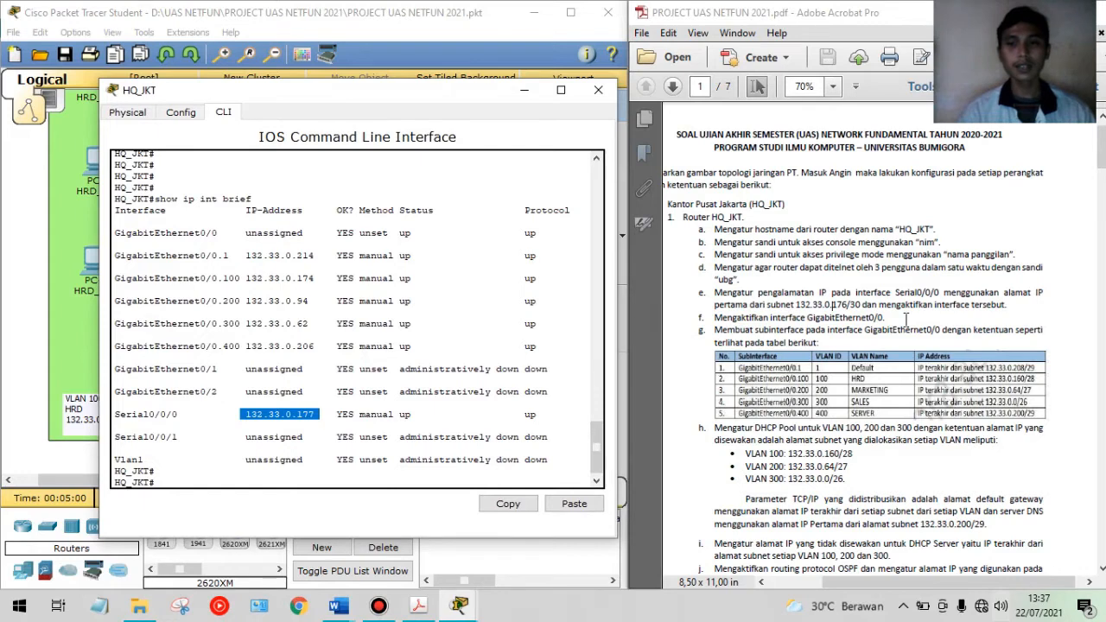
Examine the GigabitEthernet0/0 activation requirement and the subinterface table under items f and g of the PDF
{"action": "left_click", "coordinate": [905, 319]}
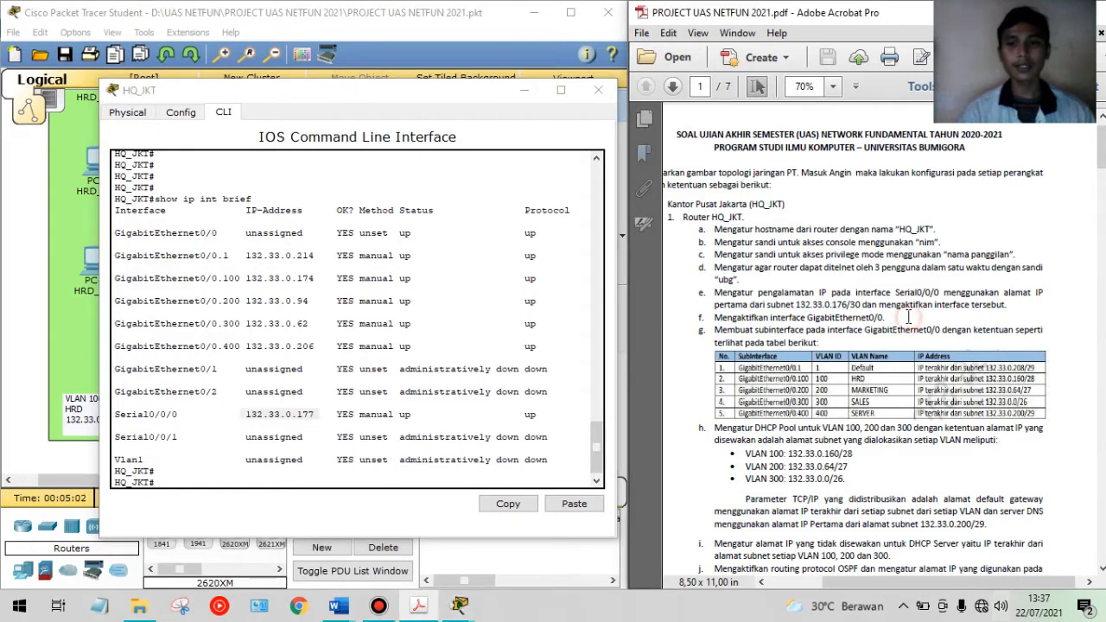
{"action": "double_click", "coordinate": [906, 317]}
{"action": "left_click", "coordinate": [901, 319]}
{"action": "double_click", "coordinate": [891, 322]}
{"action": "left_click", "coordinate": [889, 318]}
{"action": "left_click", "coordinate": [788, 391]}
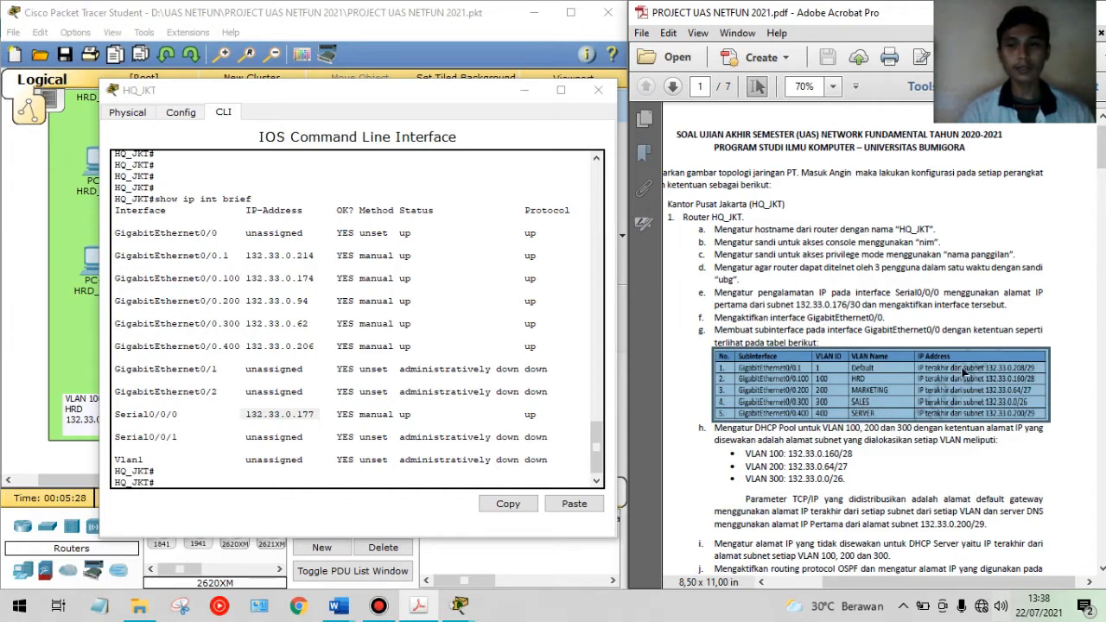
{"action": "left_click", "coordinate": [931, 376]}
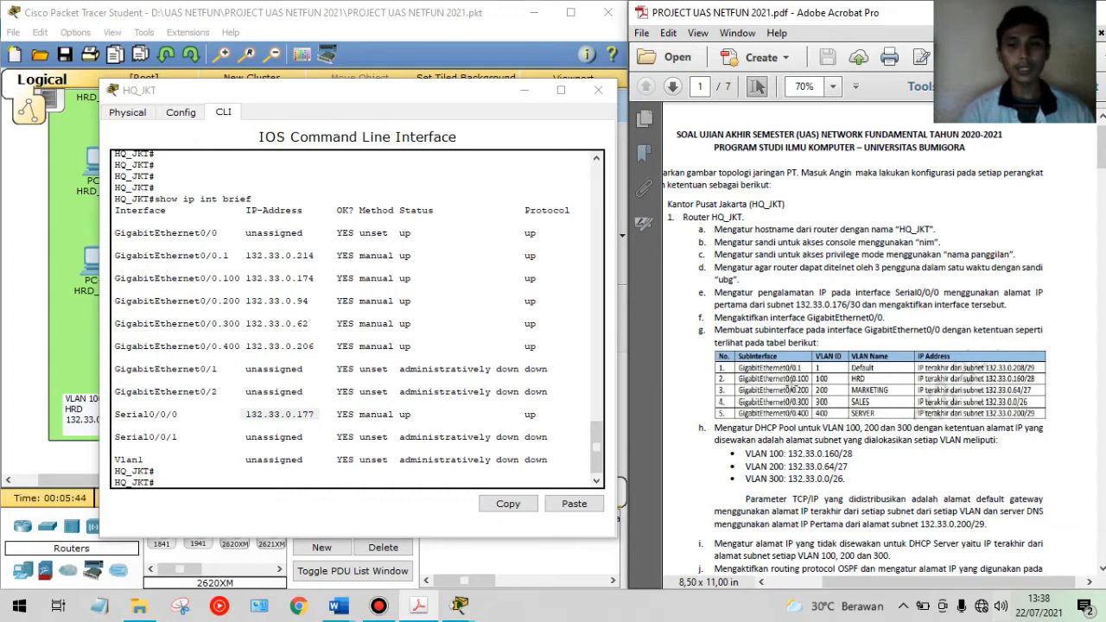
Switch to the blank Document1 in Word and write the line "G0/0.1 = 132.33.0.208/29"
{"action": "mouse_move", "coordinate": [350, 607]}
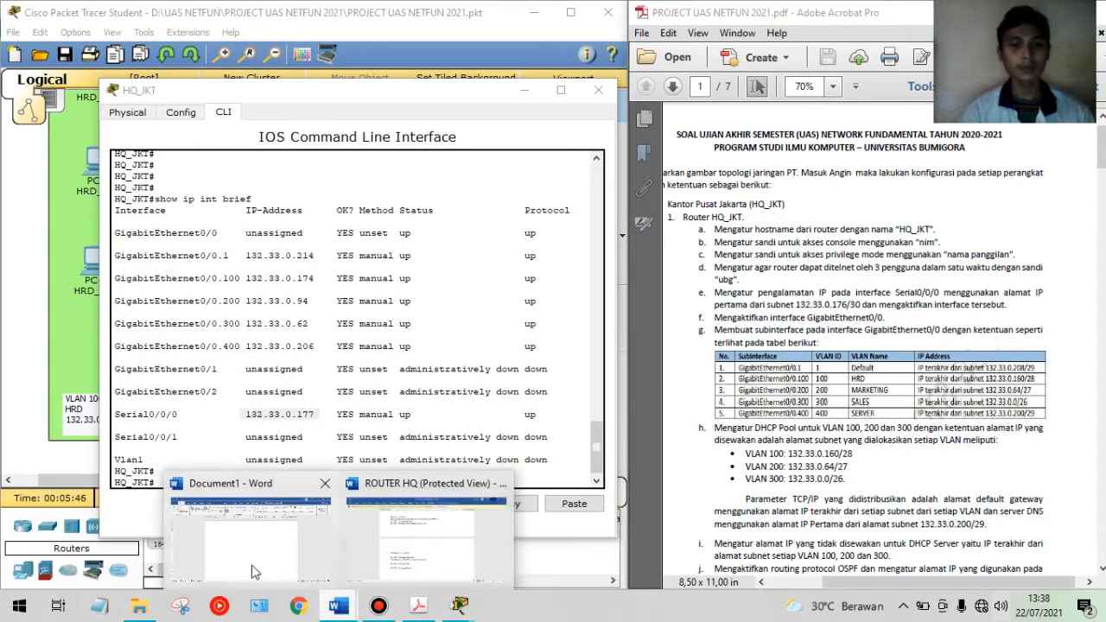
{"action": "left_click", "coordinate": [238, 554]}
{"action": "type", "text": "g"}
{"action": "key", "text": "BackSpace"}
{"action": "type", "text": "G0/"}
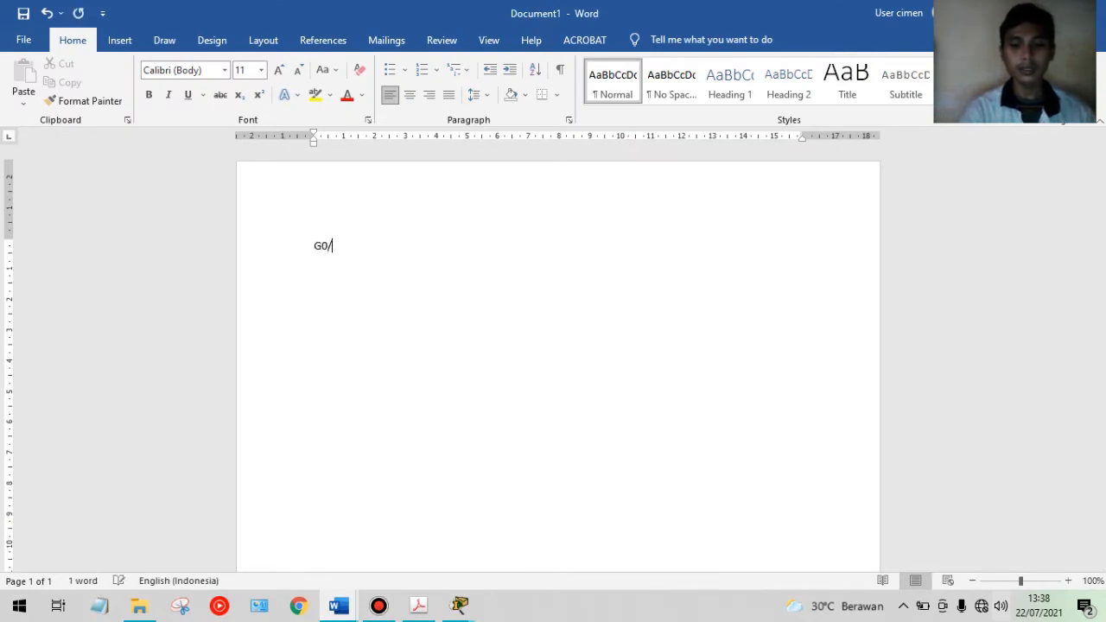
{"action": "type", "text": "0.1"}
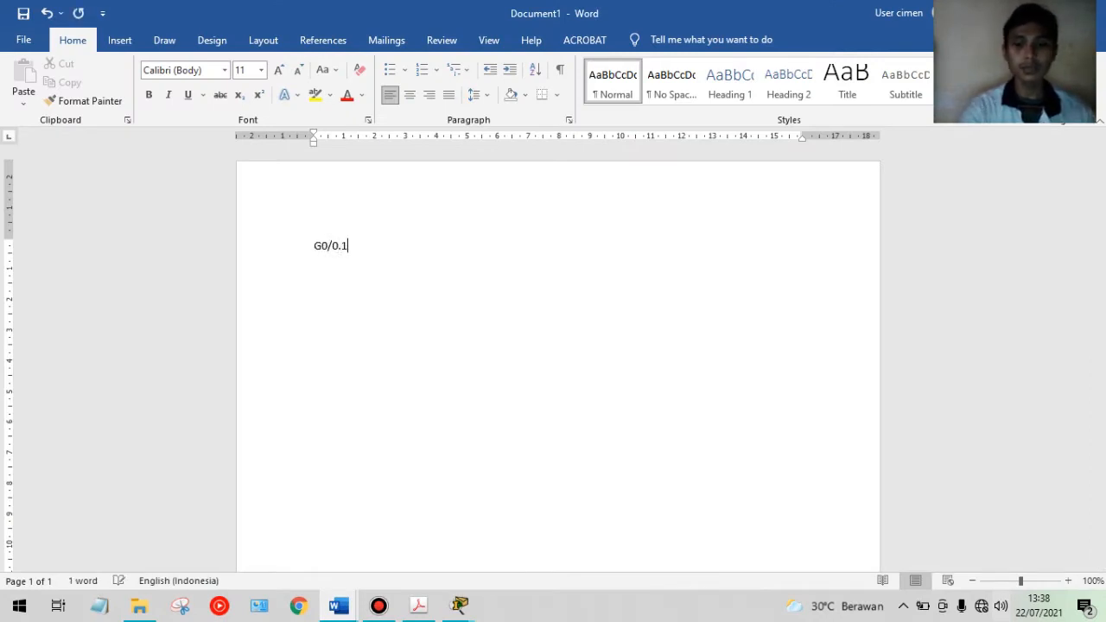
{"action": "type", "text": " = 1"}
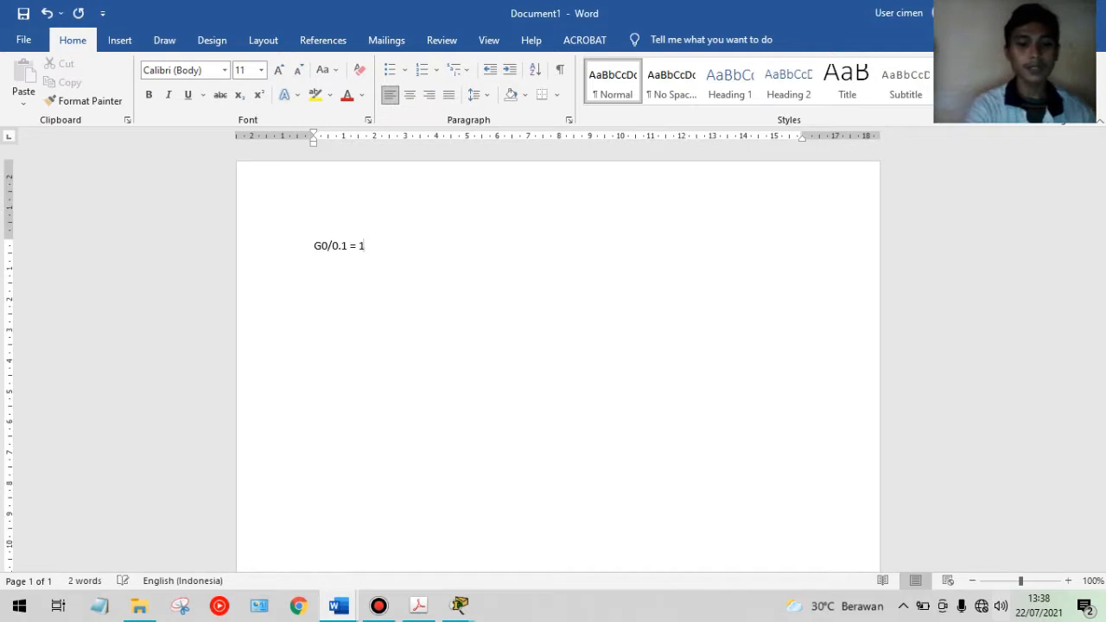
{"action": "type", "text": "32.33"}
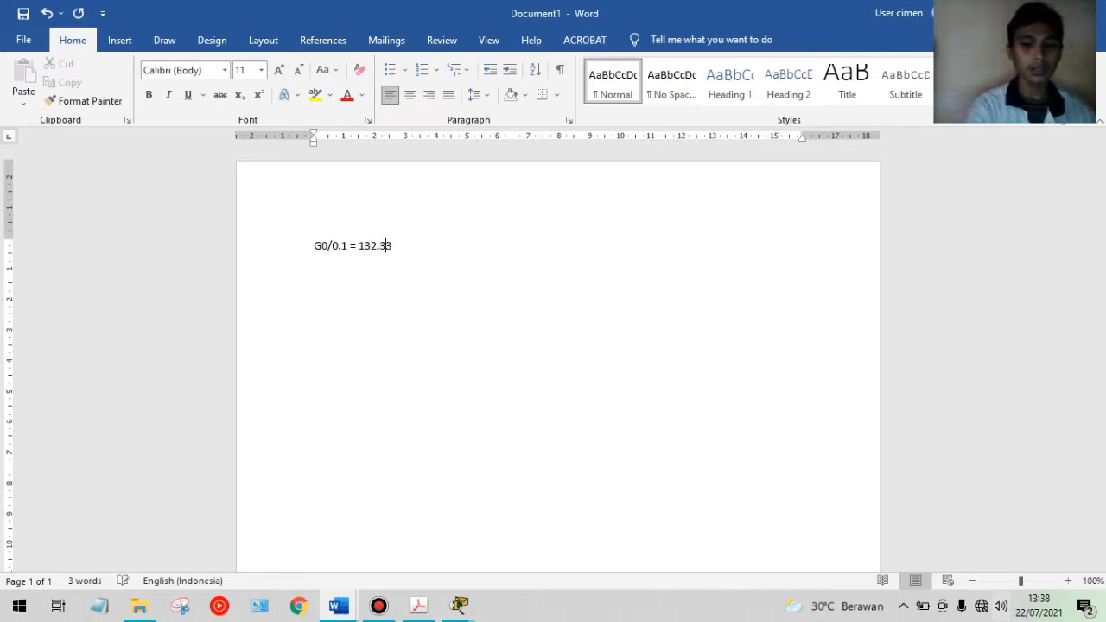
{"action": "type", "text": ".0.20"}
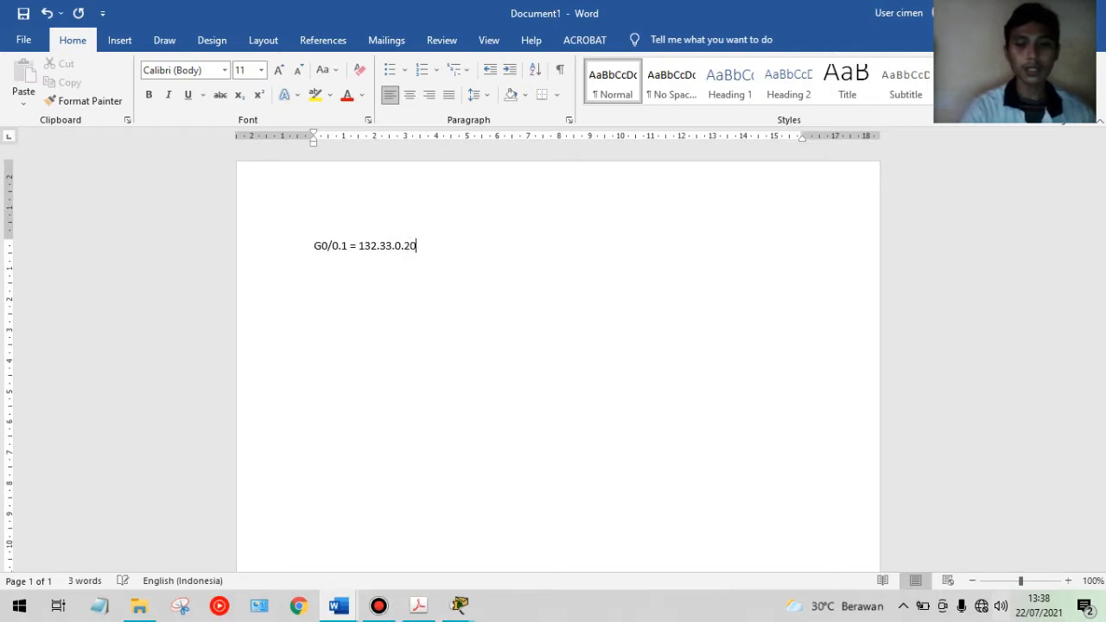
{"action": "type", "text": "8/29"}
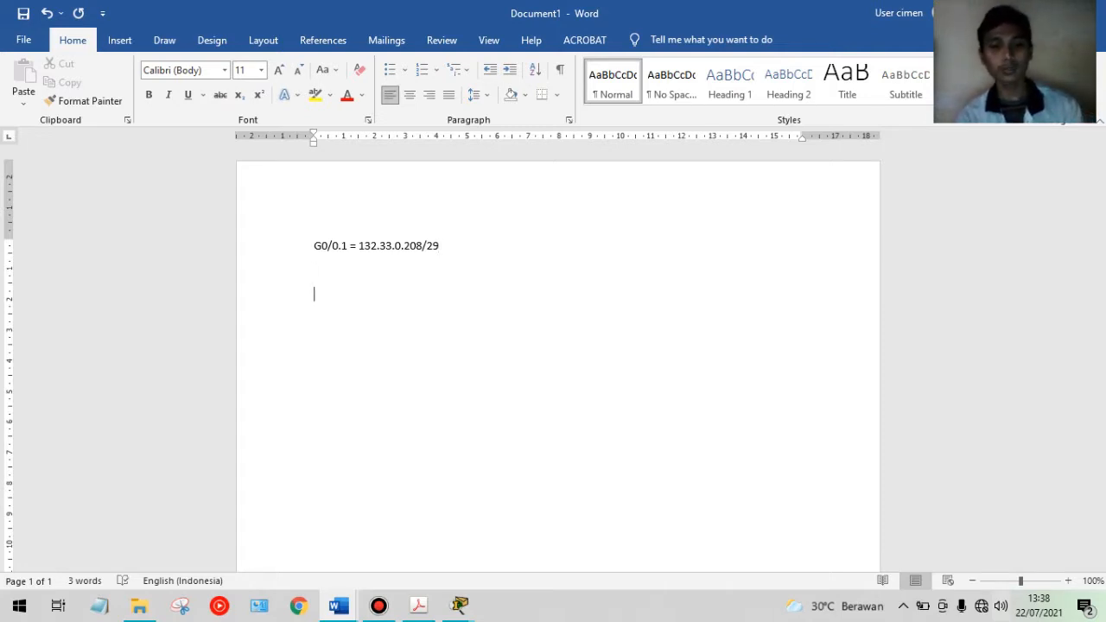
Write the subnet mask 255.255.255.248 below the G0/0.1 line, leaving one empty line between them
{"action": "type", "text": "255"}
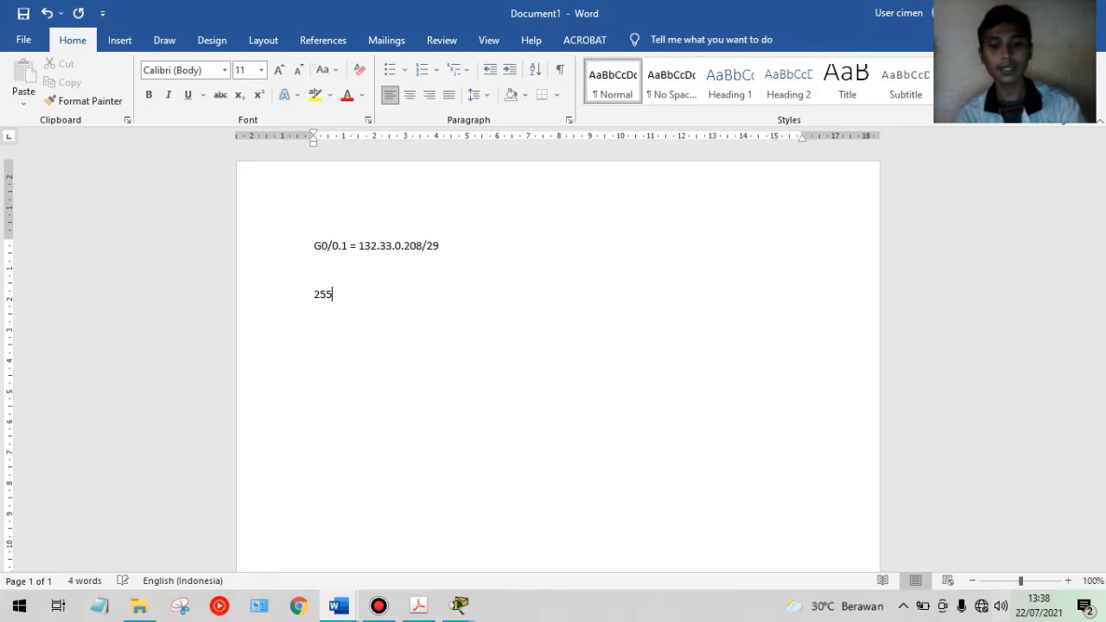
{"action": "type", "text": ".255.2"}
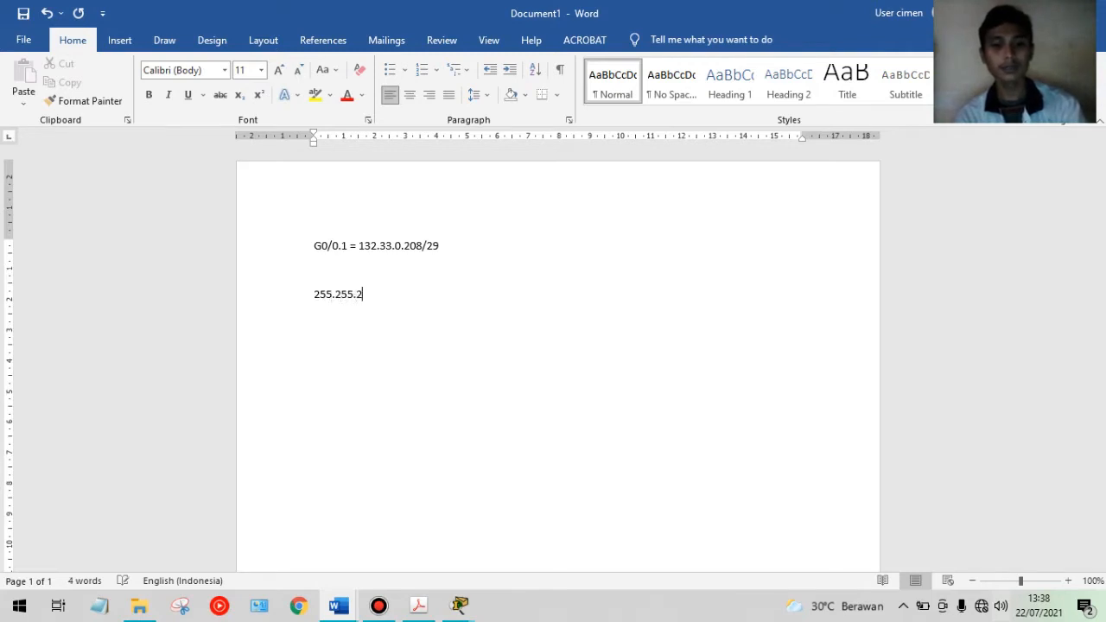
{"action": "type", "text": "55.248"}
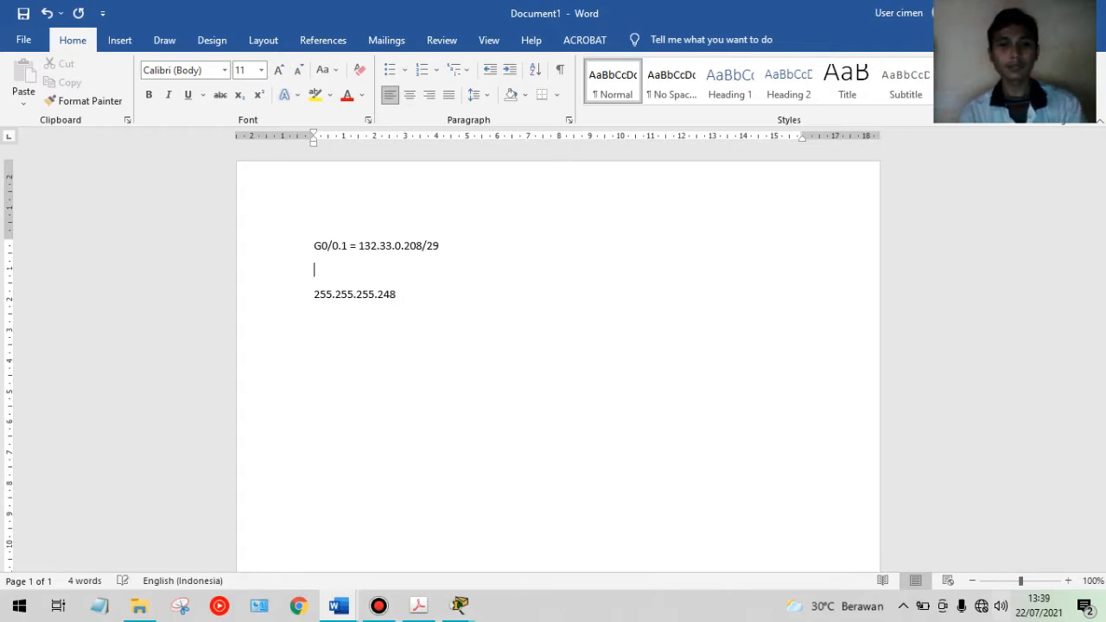
Insert 255.255.255.255 on its own line above the subnet mask and add a minus sign after 255.255.255.248
{"action": "key", "text": "Return"}
{"action": "type", "text": "25"}
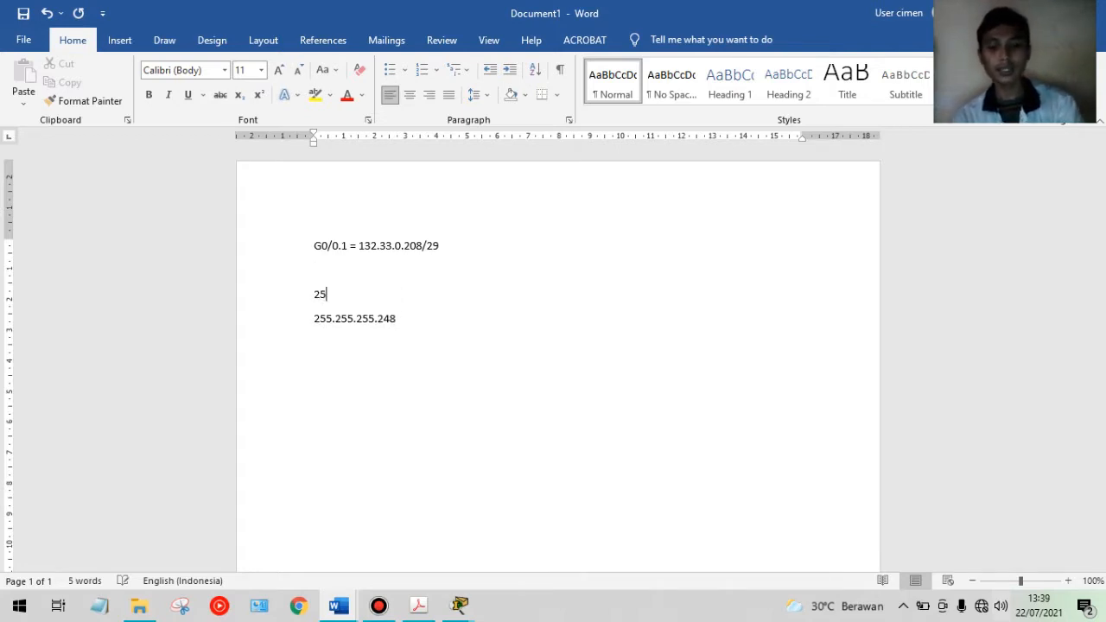
{"action": "type", "text": "5.255.255.244"}
{"action": "key", "text": "BackSpace"}
{"action": "key", "text": "BackSpace"}
{"action": "type", "text": "55.248"}
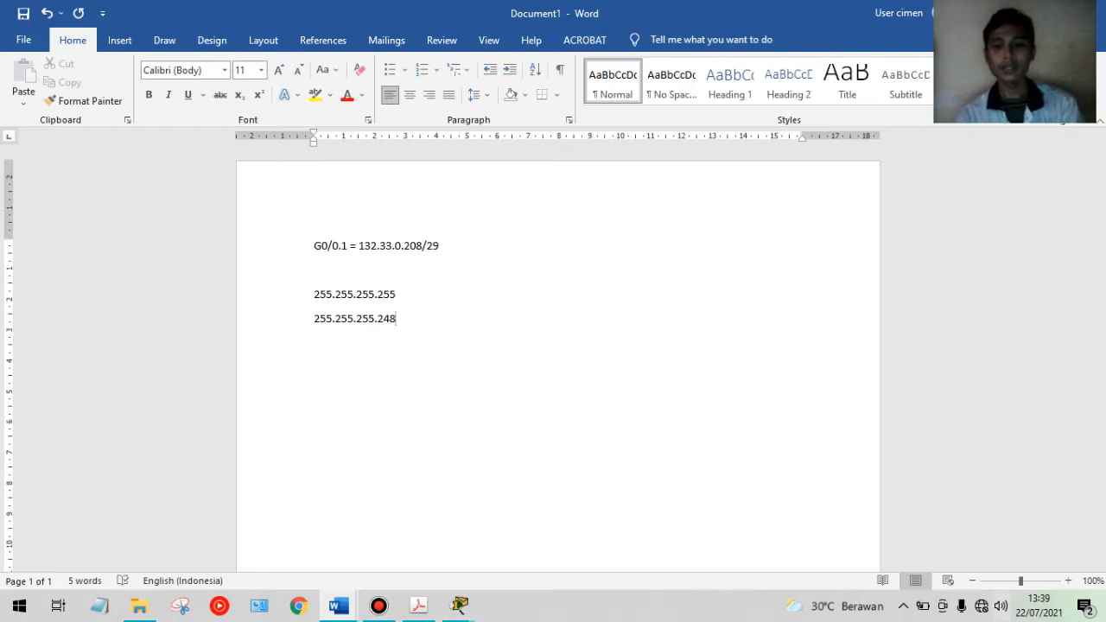
{"action": "type", "text": " -"}
{"action": "key", "text": "BackSpace"}
{"action": "key", "text": "BackSpace"}
{"action": "type", "text": "-"}
Write "Willcard = 0.0.0.7" below the subtraction and "= 7" on the following line
{"action": "key", "text": "Return"}
{"action": "type", "text": "w"}
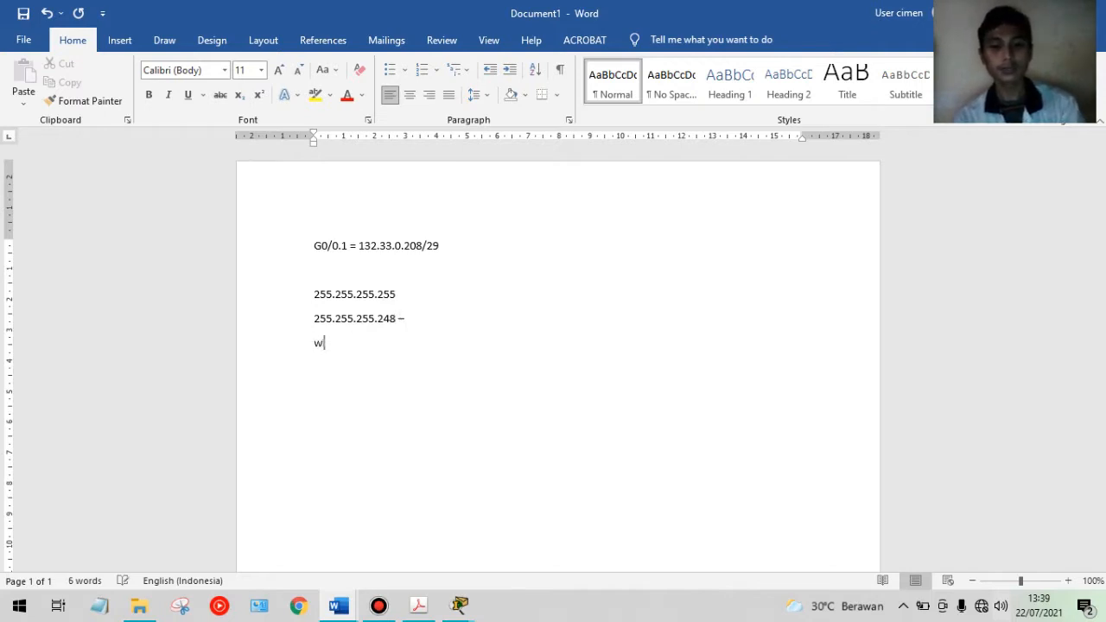
{"action": "type", "text": "illcard"}
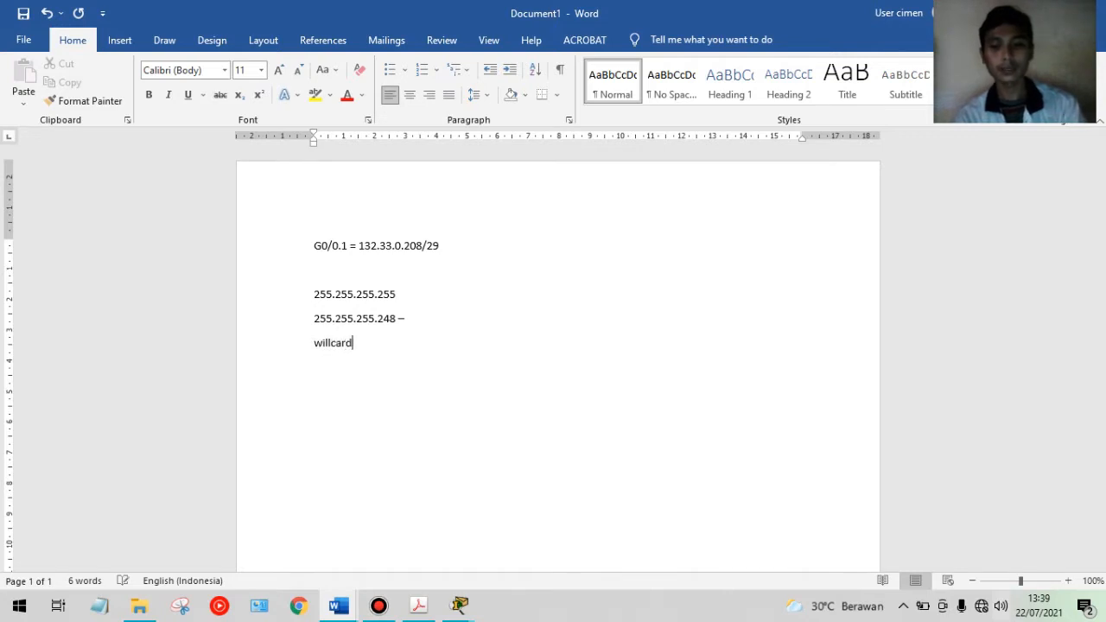
{"action": "type", "text": " = 0"}
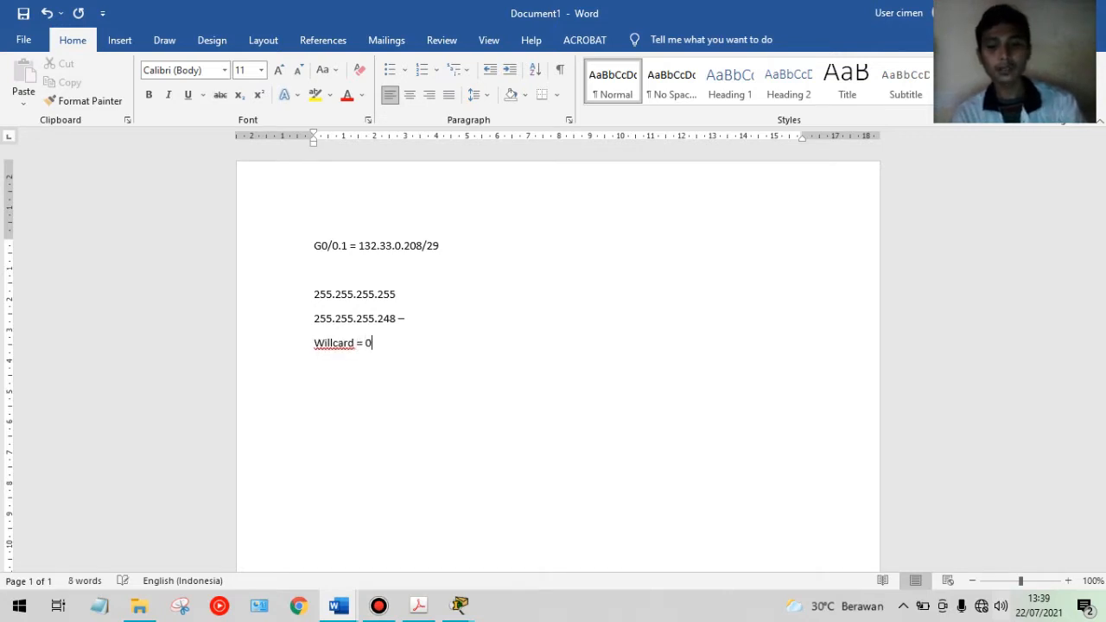
{"action": "type", "text": ".0.0.7"}
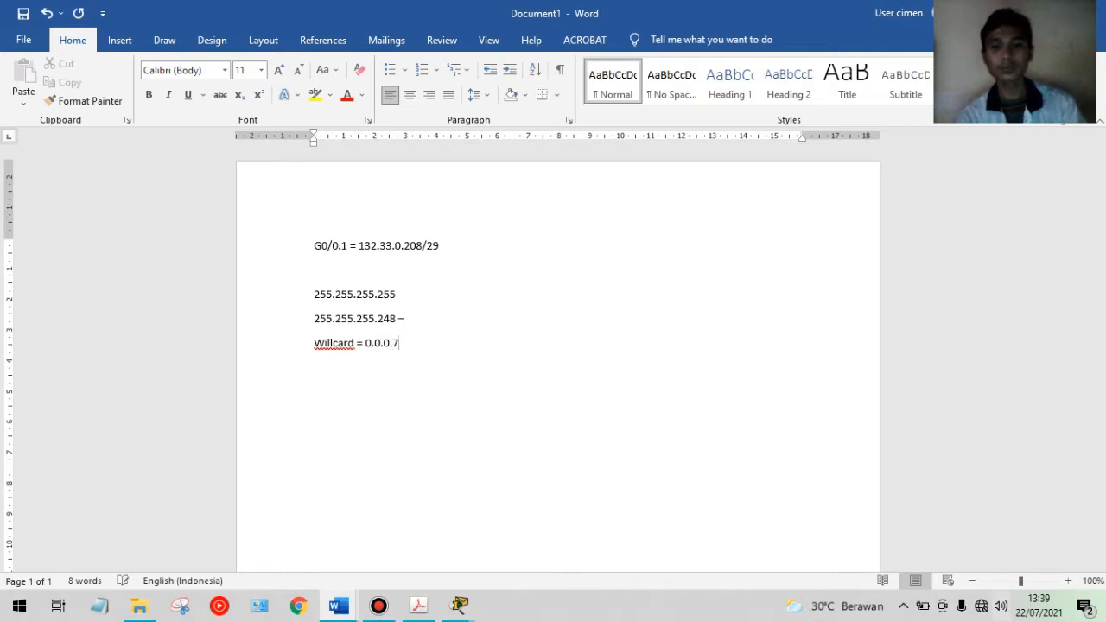
{"action": "key", "text": "Return"}
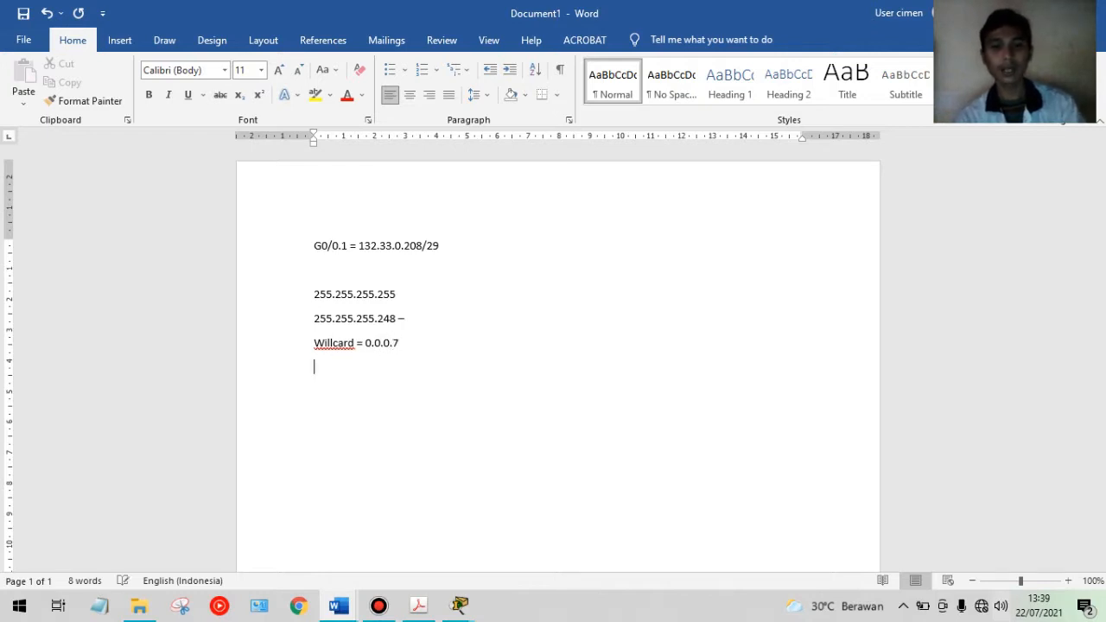
{"action": "type", "text": "= 7"}
{"action": "key", "text": "Return"}
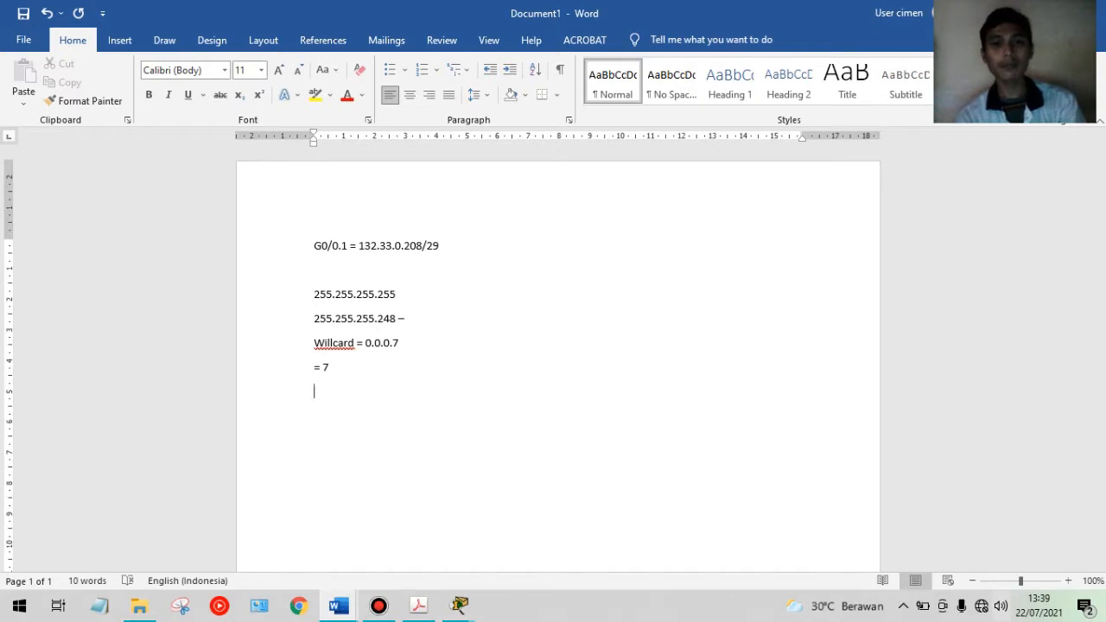
Write "IP broadcast = 132.33.0.215" on the line below "= 7"
{"action": "type", "text": "IP "}
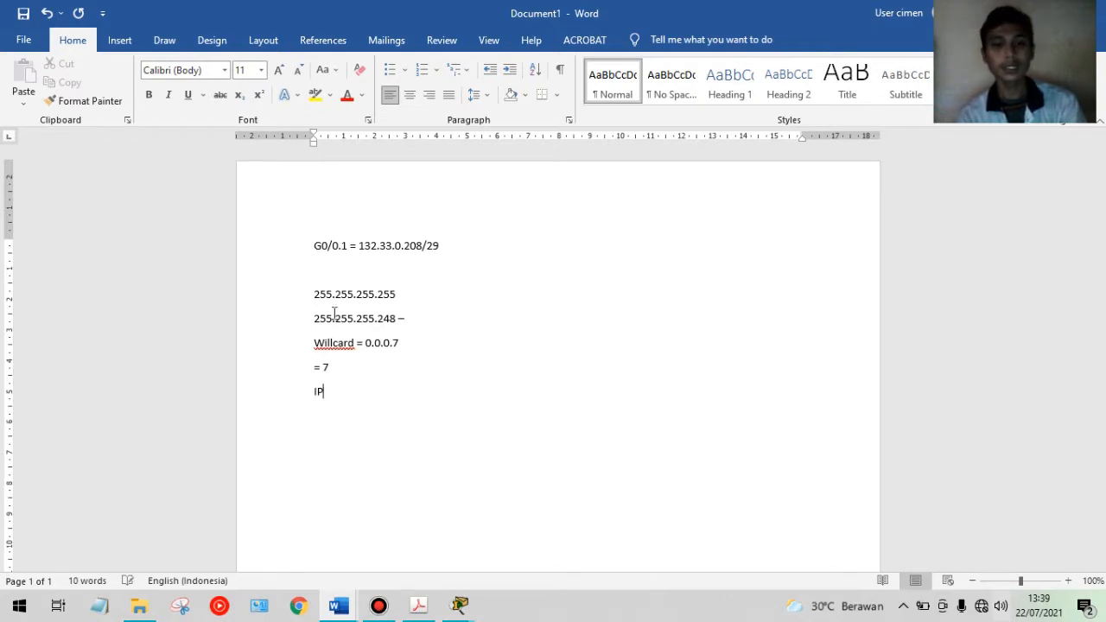
{"action": "type", "text": "ba"}
{"action": "key", "text": "BackSpace"}
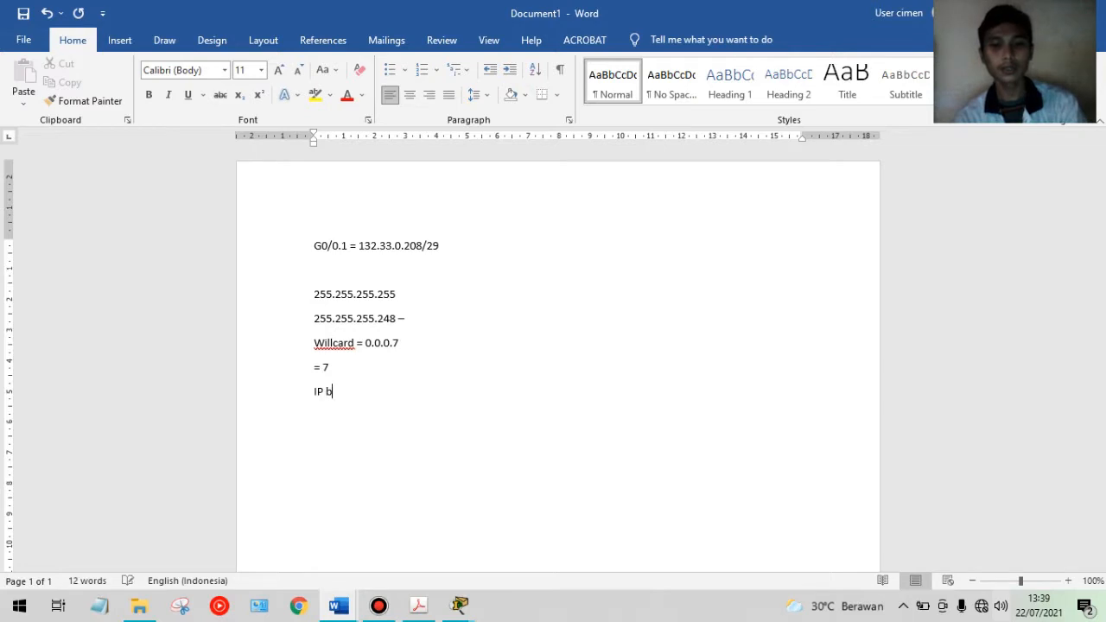
{"action": "type", "text": "r"}
{"action": "type", "text": "ad"}
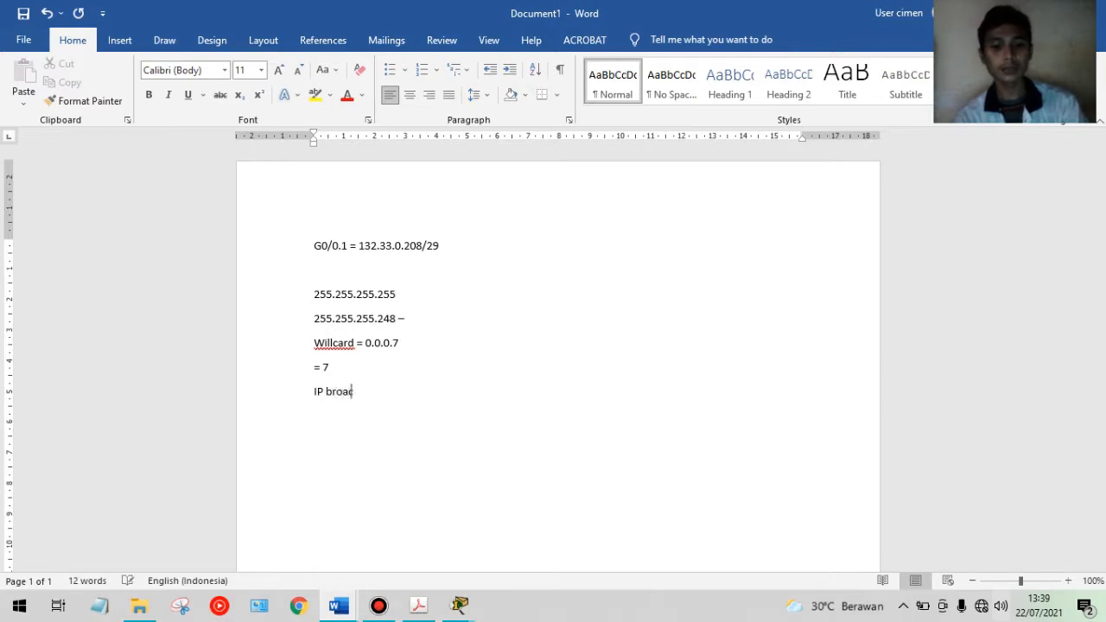
{"action": "type", "text": "cast = "}
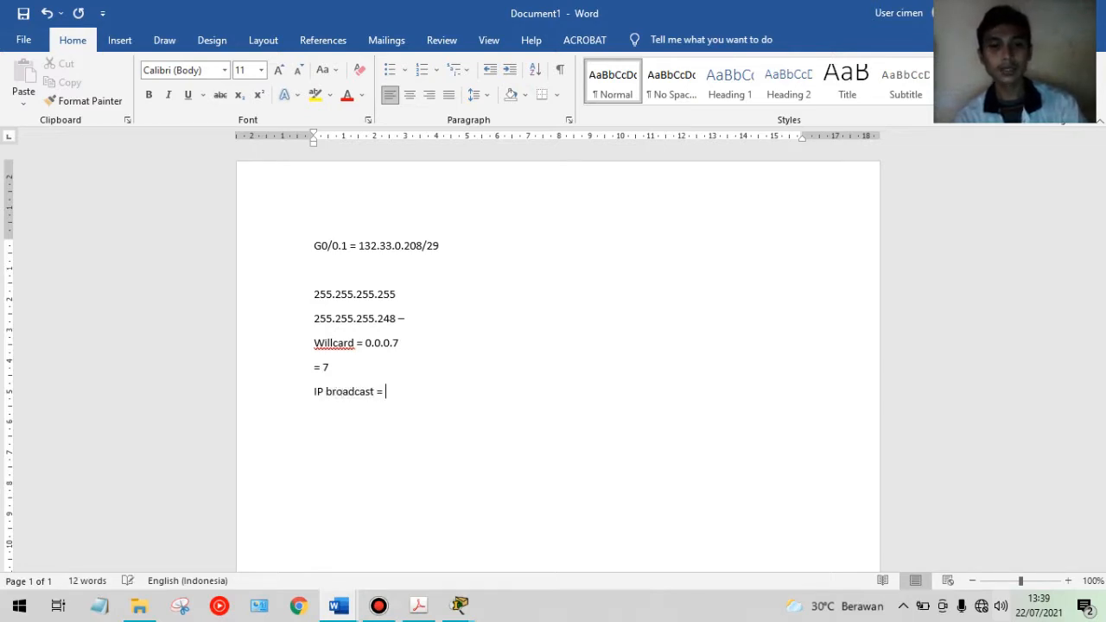
{"action": "type", "text": "132"}
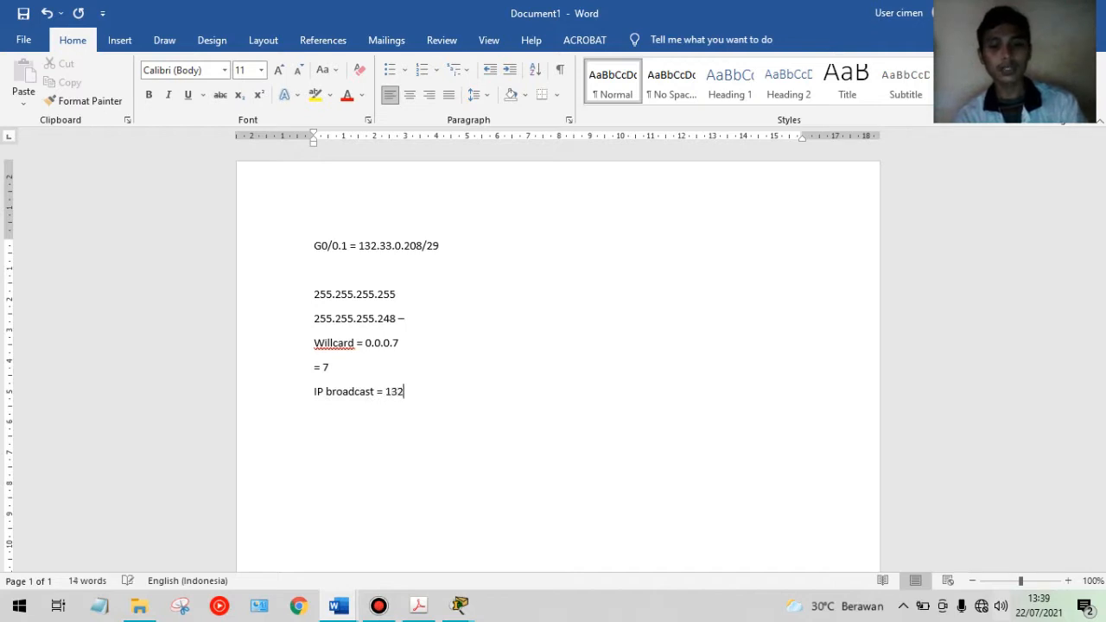
{"action": "type", "text": ".33.0."}
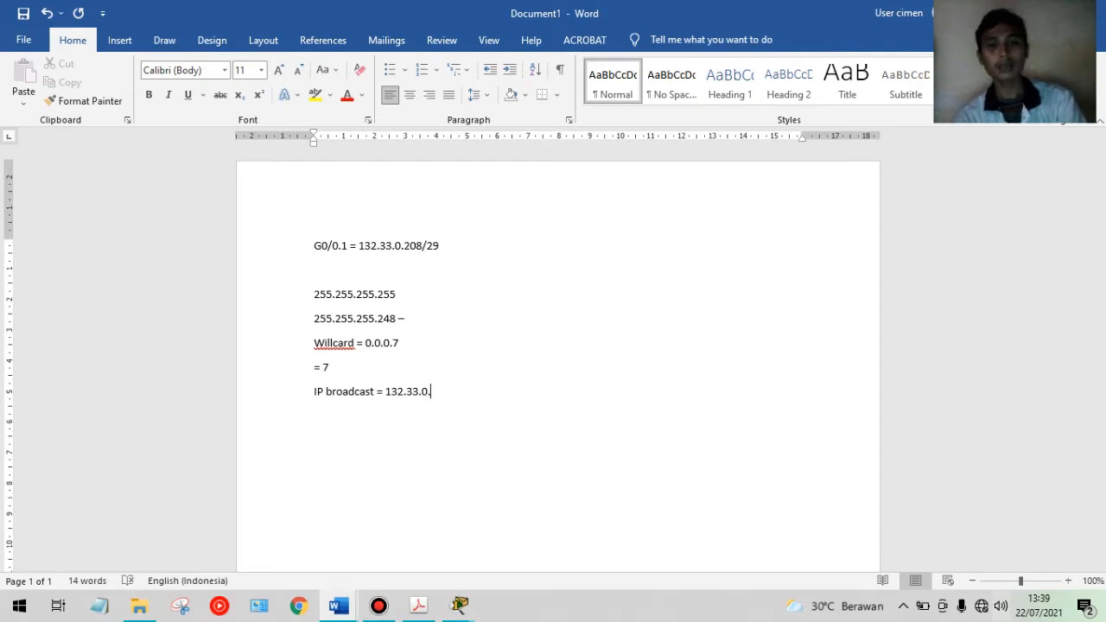
{"action": "type", "text": "215"}
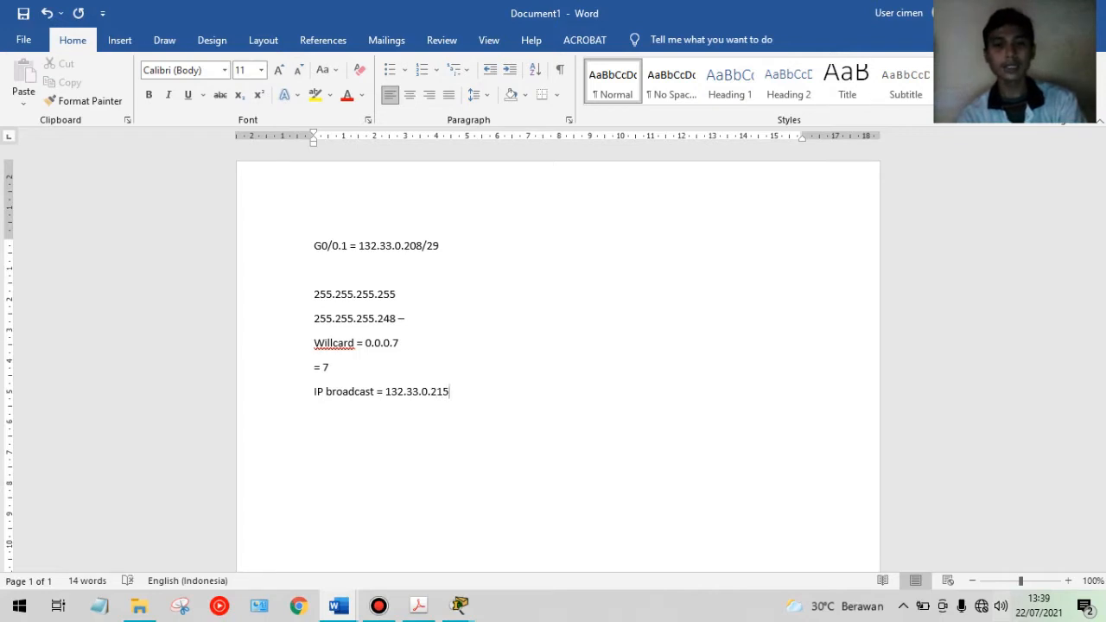
Add the last usable address on a new line as "IP terakhir = 132.33.0.214"
{"action": "key", "text": "Return"}
{"action": "type", "text": "I"}
{"action": "type", "text": "P "}
{"action": "type", "text": "t"}
{"action": "key", "text": "BackSpace"}
{"action": "type", "text": "terakhir ="}
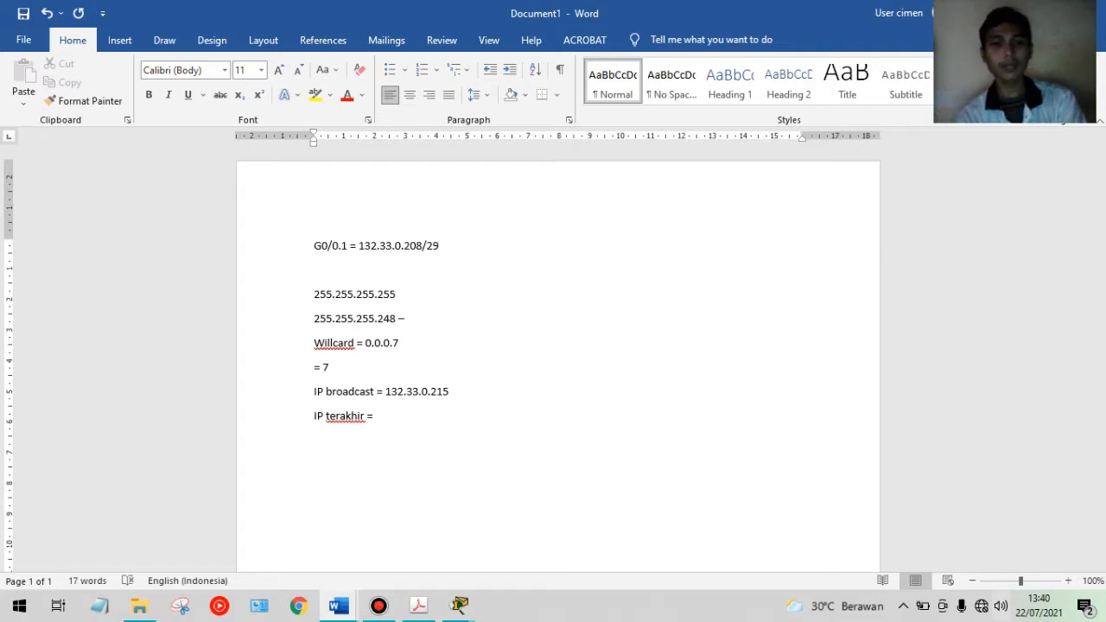
{"action": "type", "text": "132."}
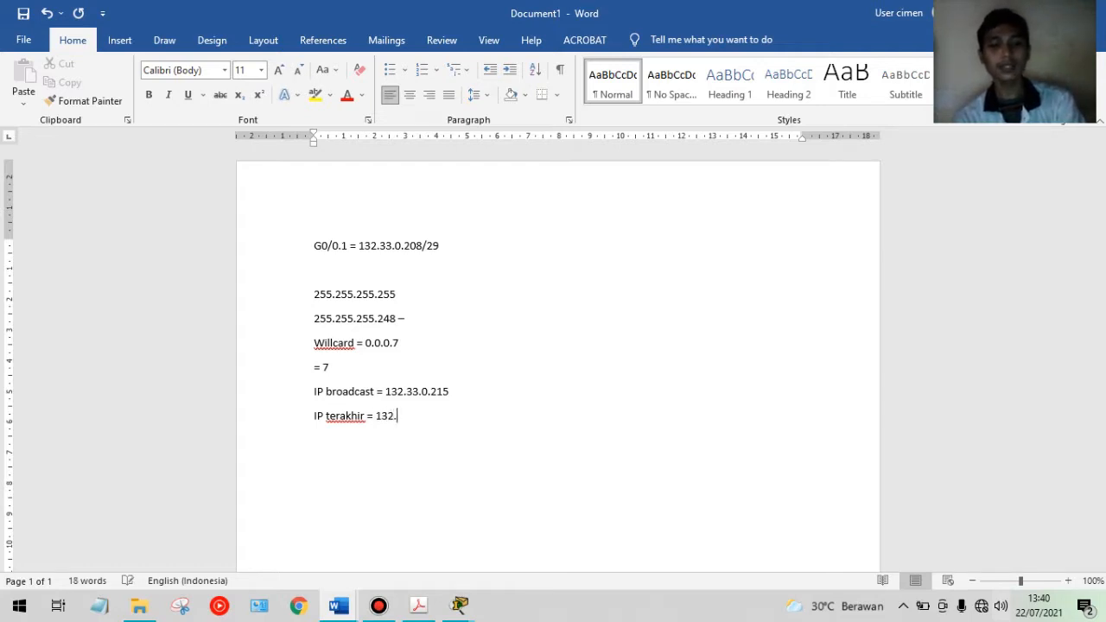
{"action": "type", "text": "33.0"}
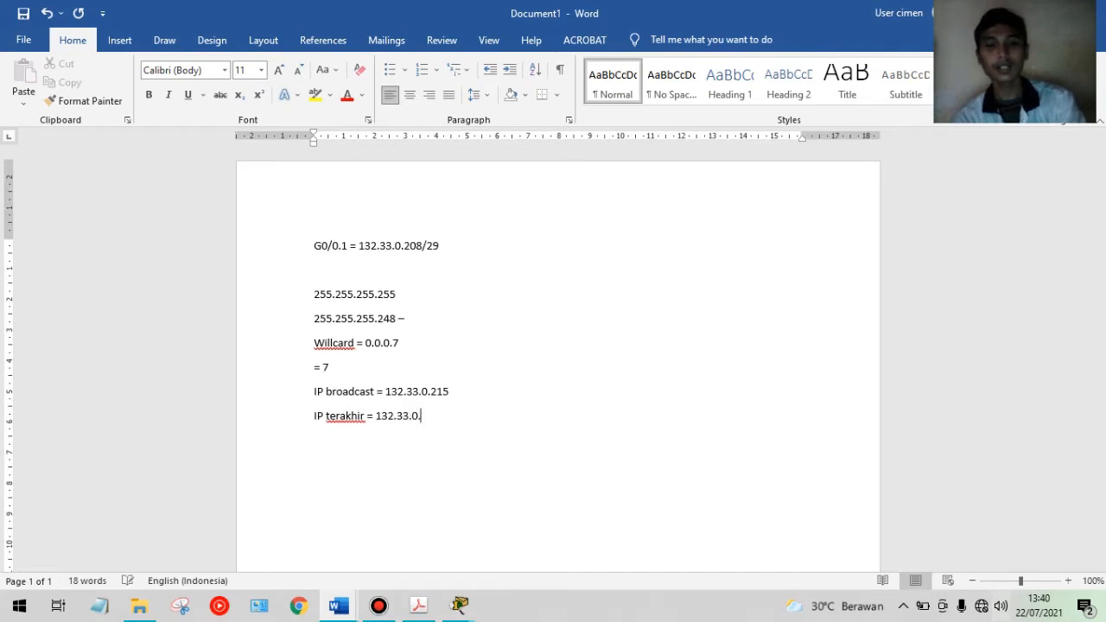
{"action": "type", "text": ".214"}
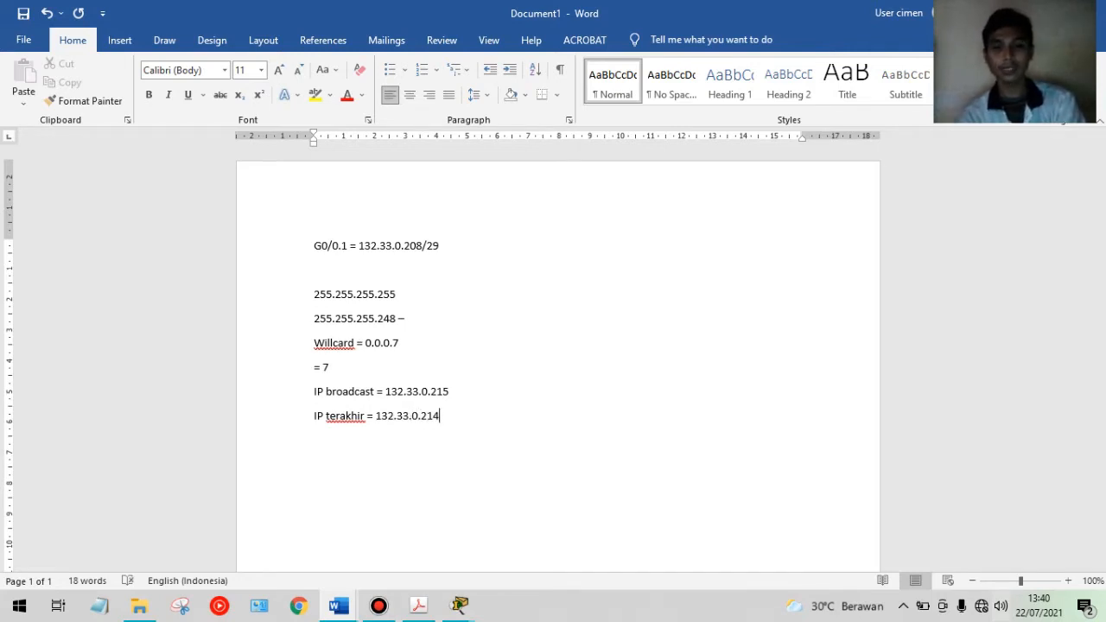
Add the first usable address on a new line as "IP petama = 132.33.0.209"
{"action": "key", "text": "Return"}
{"action": "type", "text": "IP"}
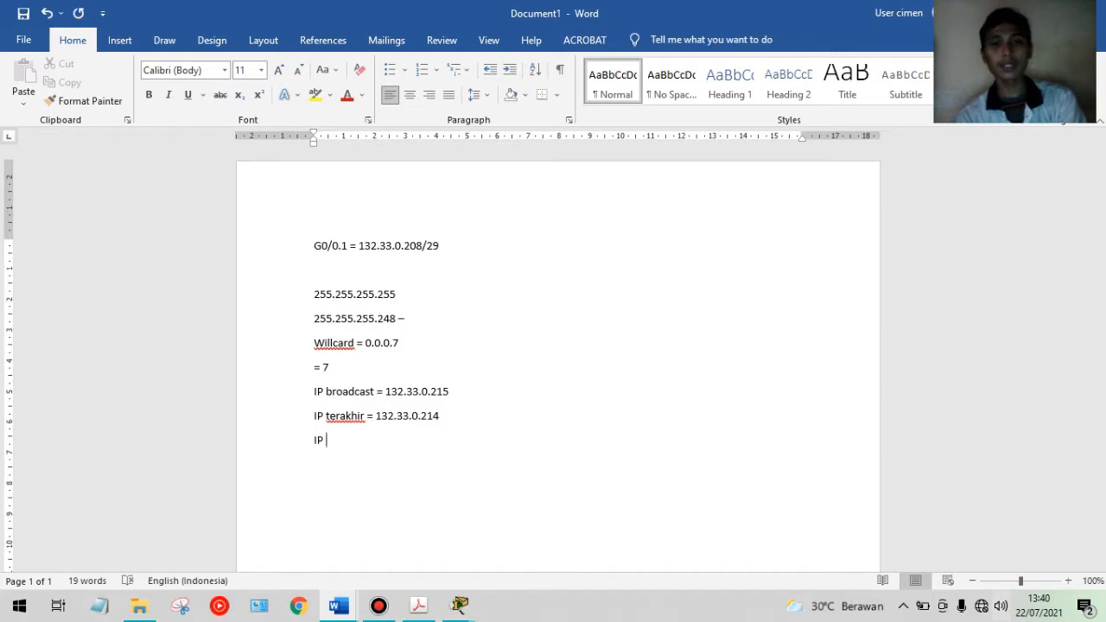
{"action": "type", "text": "pe"}
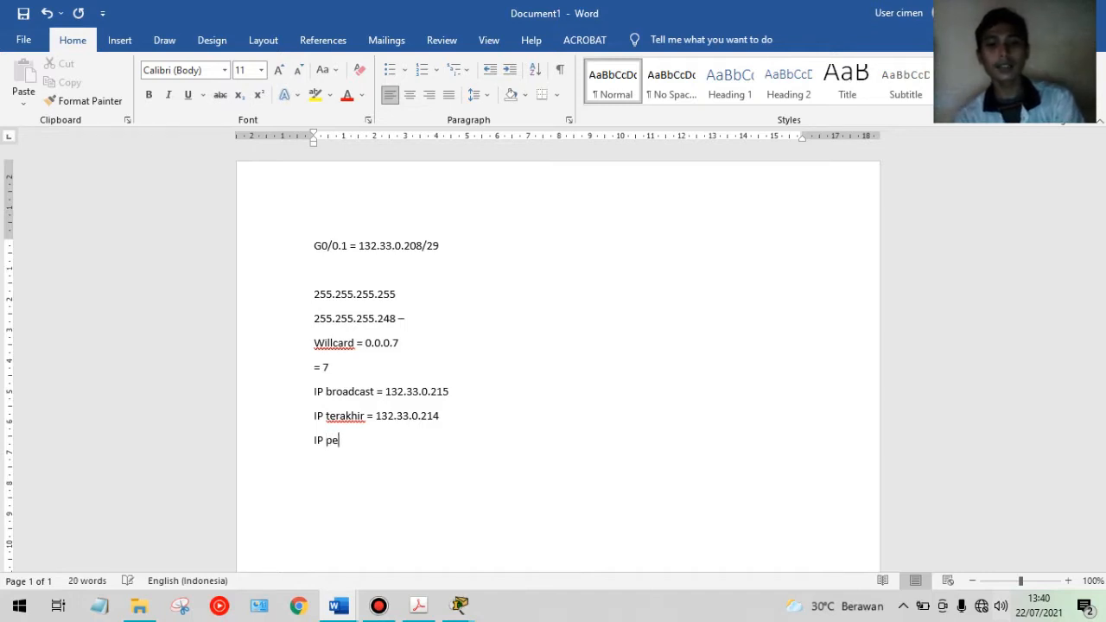
{"action": "type", "text": "tama "}
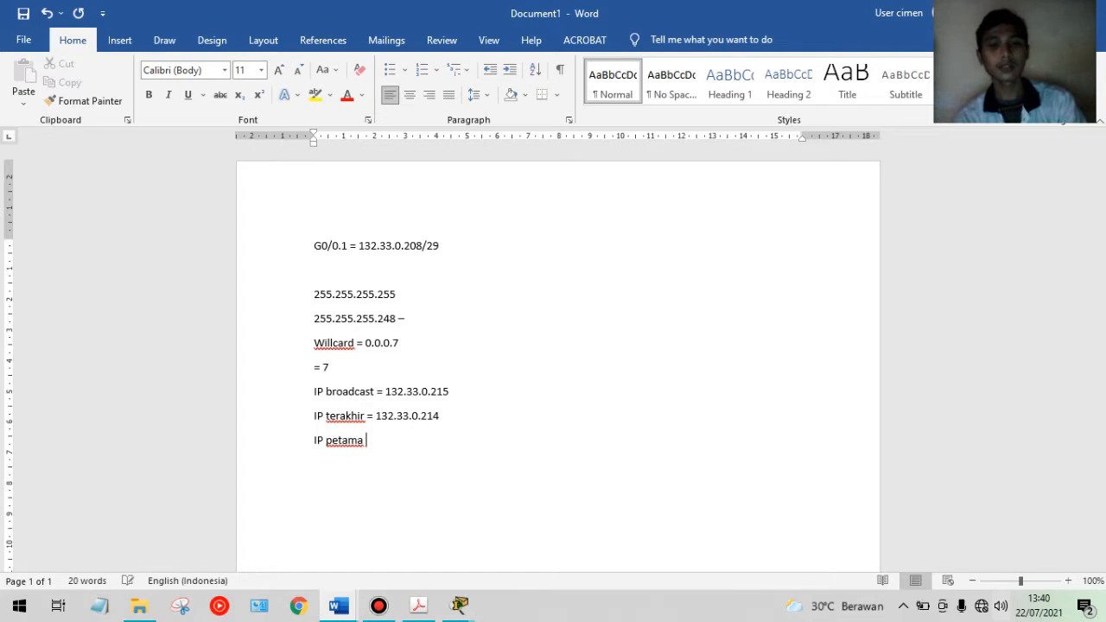
{"action": "type", "text": "= 13"}
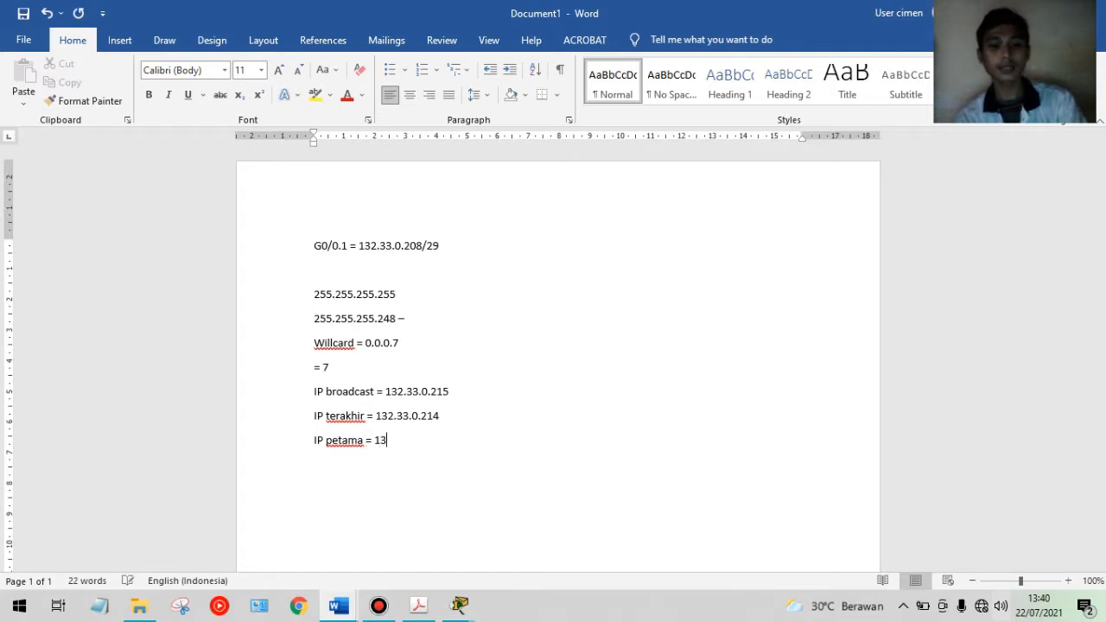
{"action": "type", "text": "2.33.0.2"}
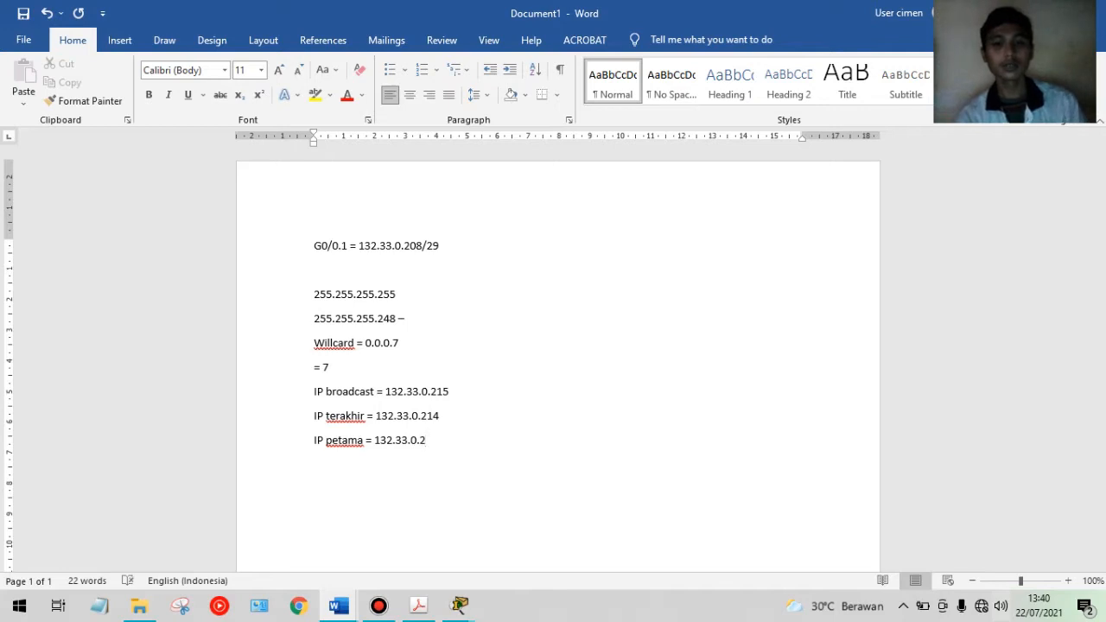
{"action": "type", "text": "09"}
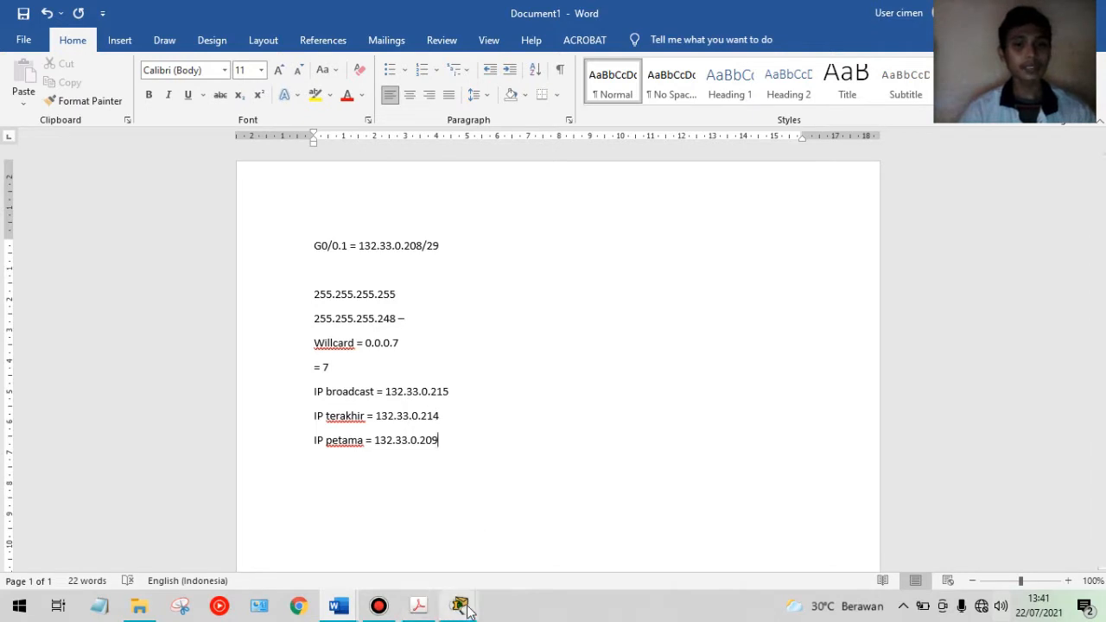
Switch to the exam PDF in Adobe Acrobat Pro and examine the GigabitEthernet0/0 subinterface table under item g
{"action": "left_click", "coordinate": [418, 605]}
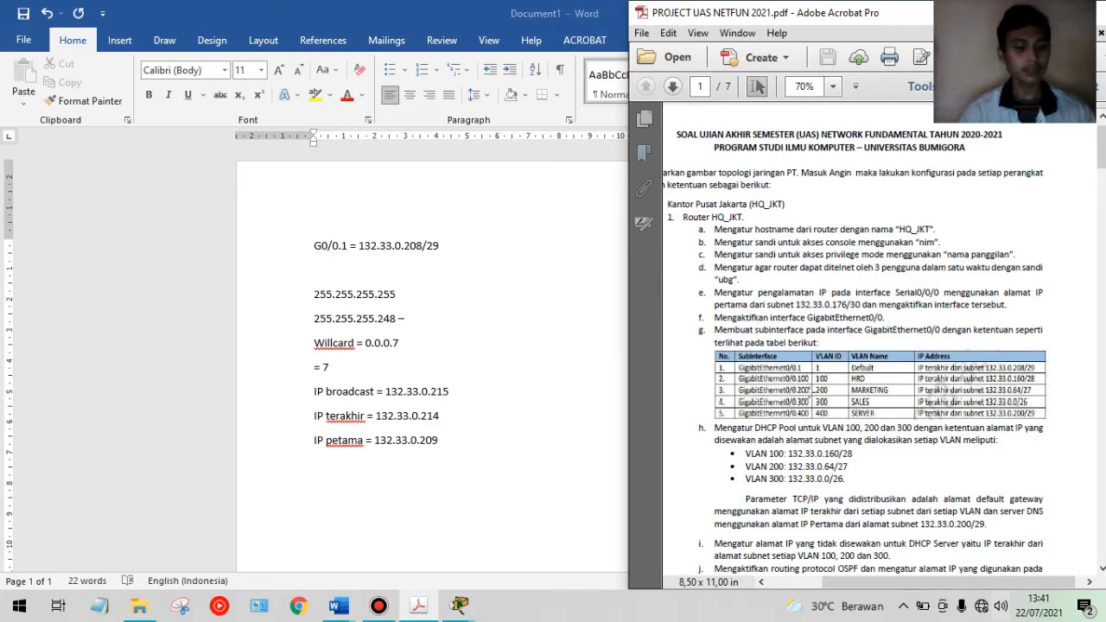
{"action": "left_click", "coordinate": [803, 389]}
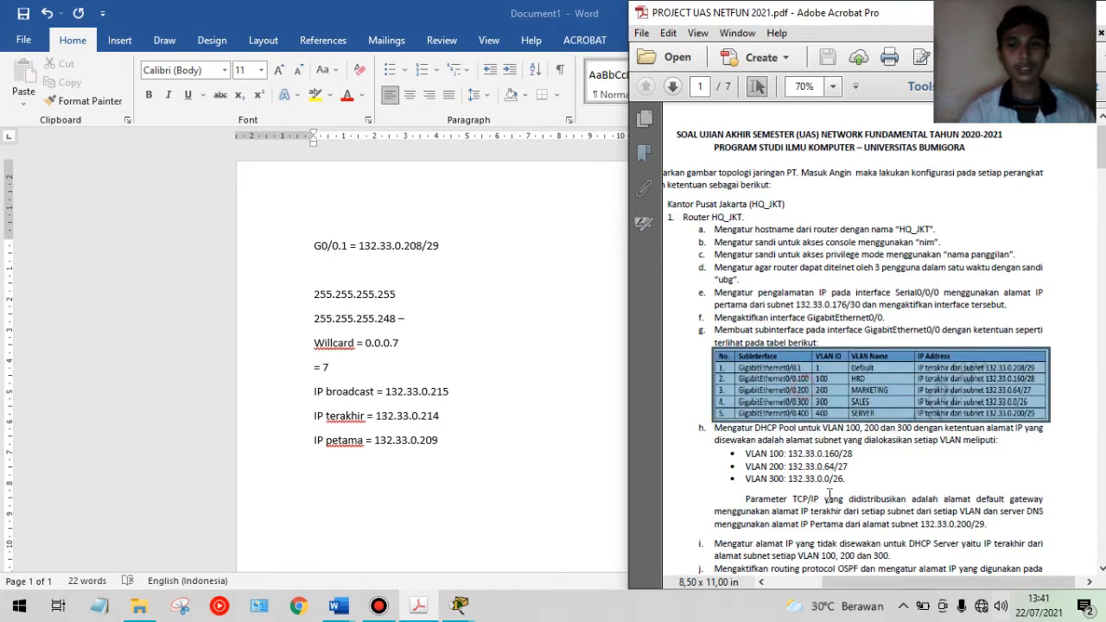
{"action": "left_click", "coordinate": [829, 468]}
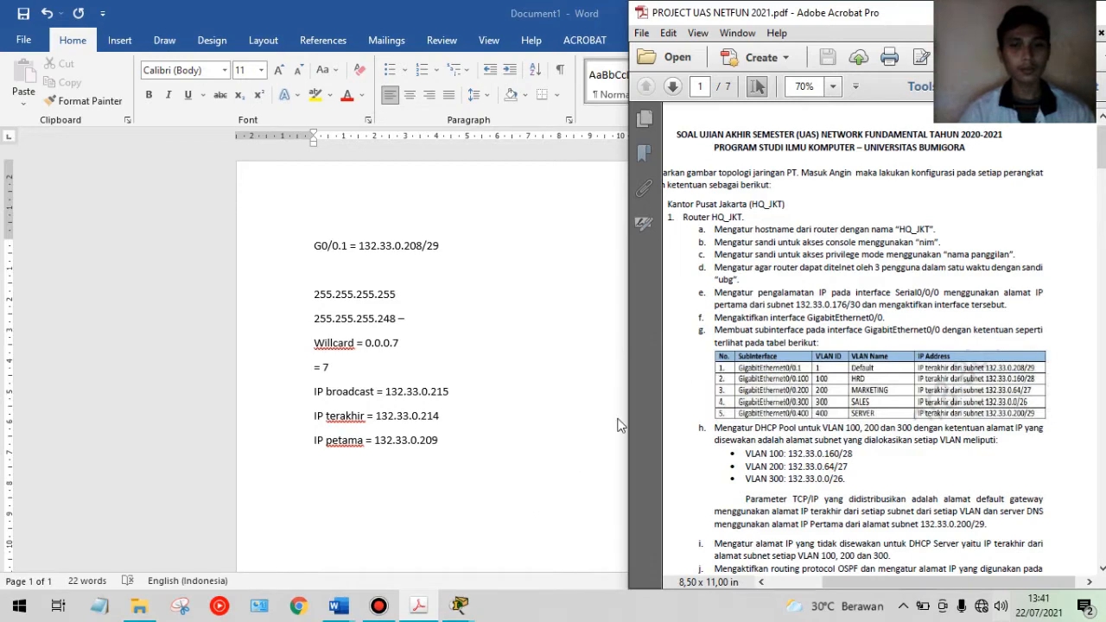
{"action": "left_click", "coordinate": [418, 606]}
{"action": "left_click", "coordinate": [418, 606]}
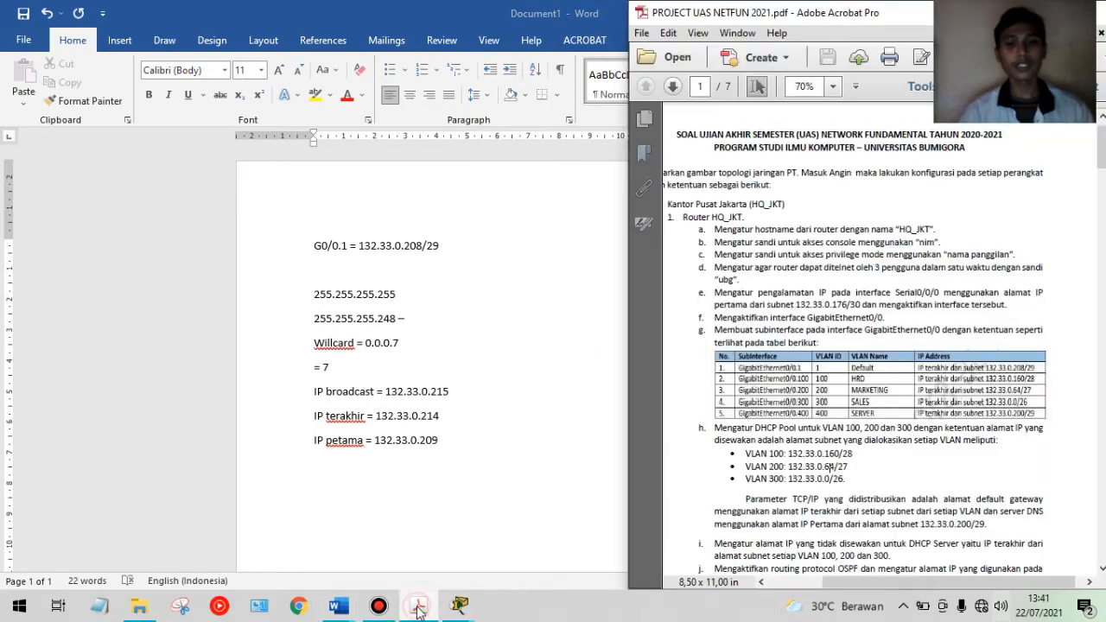
{"action": "left_click", "coordinate": [751, 370]}
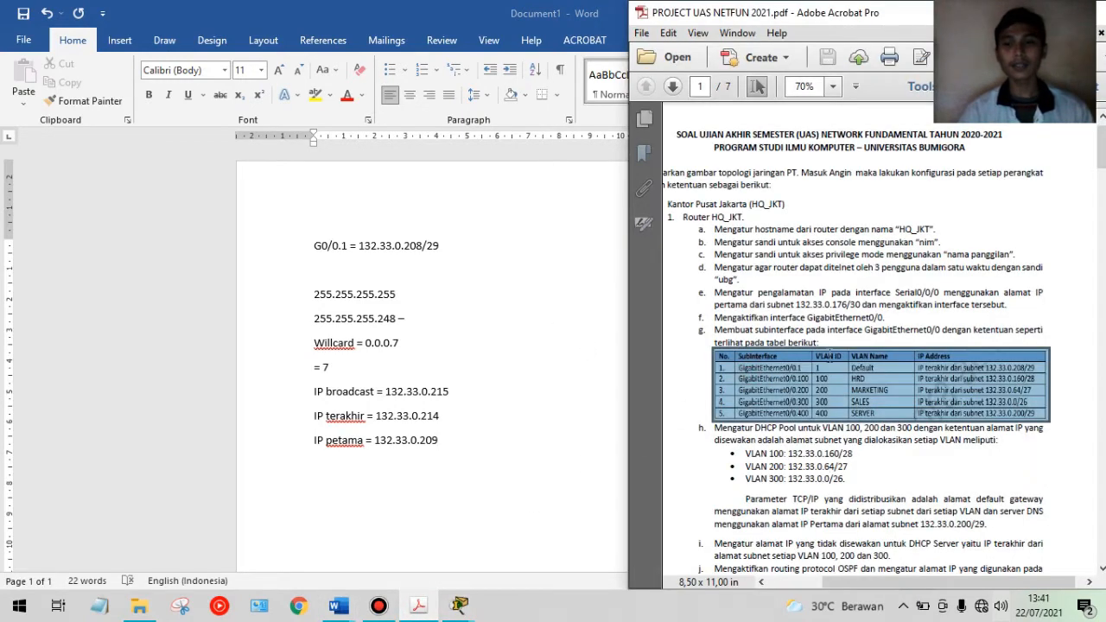
{"action": "left_click", "coordinate": [811, 332]}
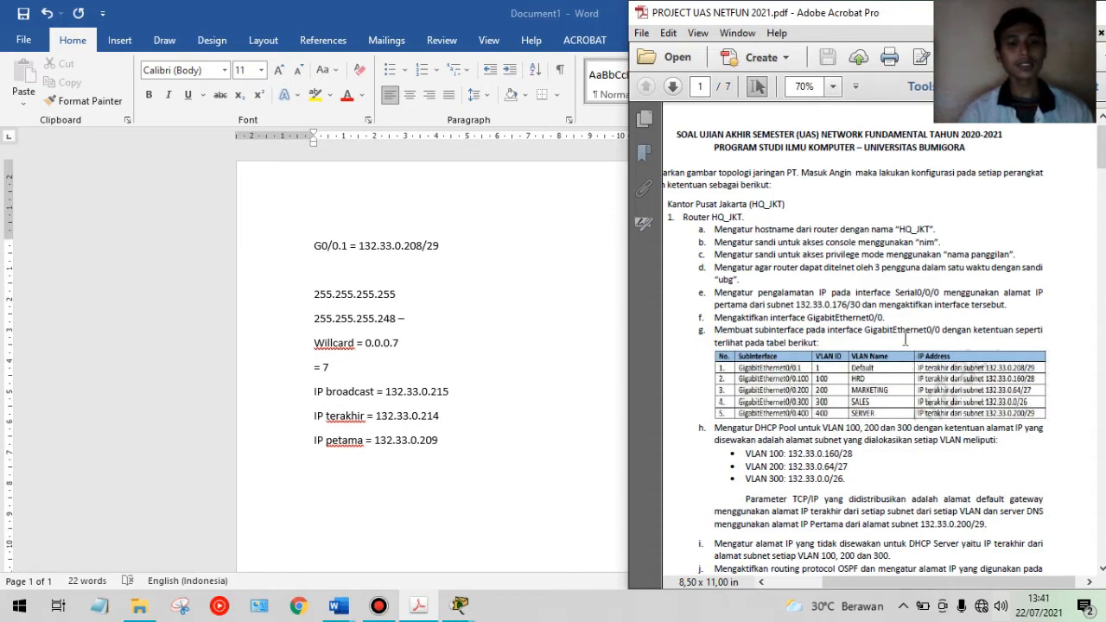
Open the HQ_JKT router's command line in Packet Tracer and compare the GigabitEthernet0/0.1 and 0/0.100 addresses with the exam's subinterface table
{"action": "mouse_move", "coordinate": [459, 606]}
{"action": "left_click", "coordinate": [399, 558]}
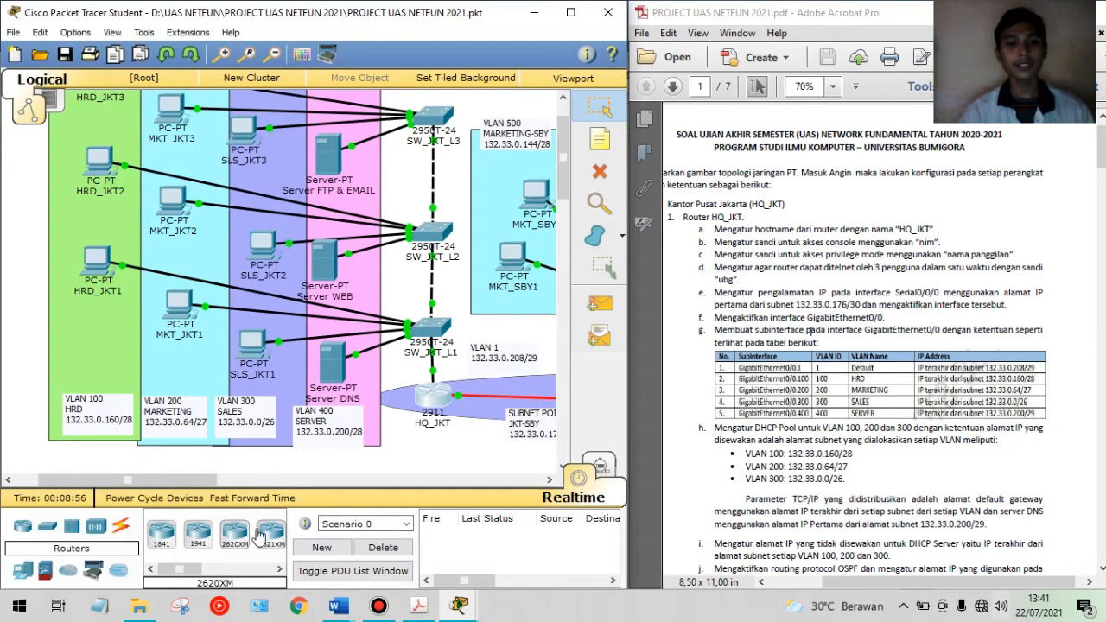
{"action": "left_click", "coordinate": [432, 396]}
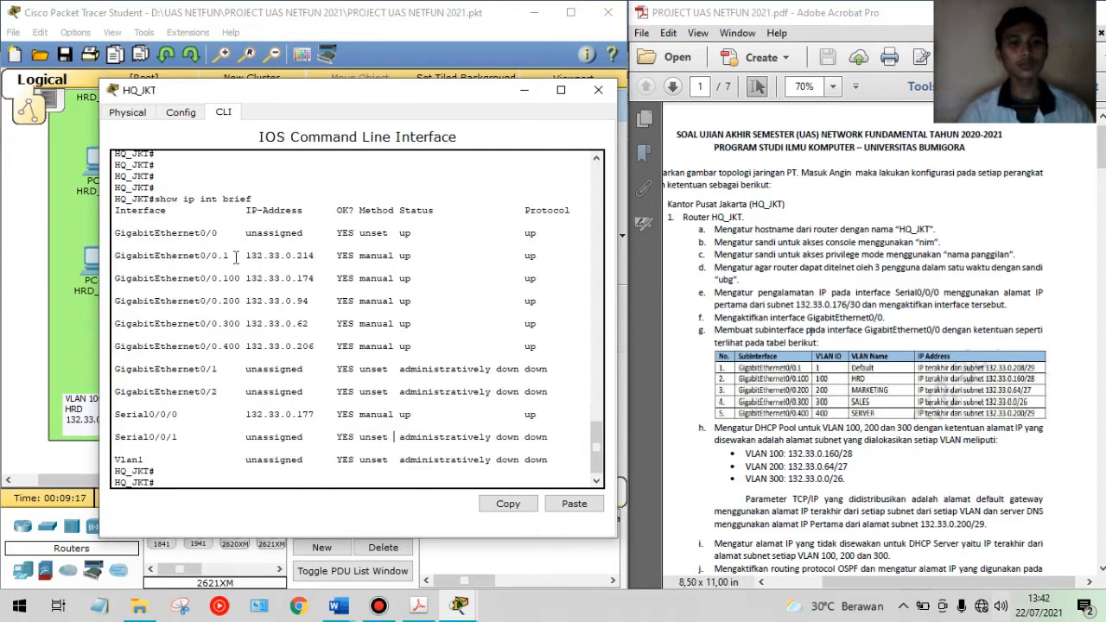
{"action": "left_click_drag", "start_coordinate": [245, 255], "coordinate": [317, 256]}
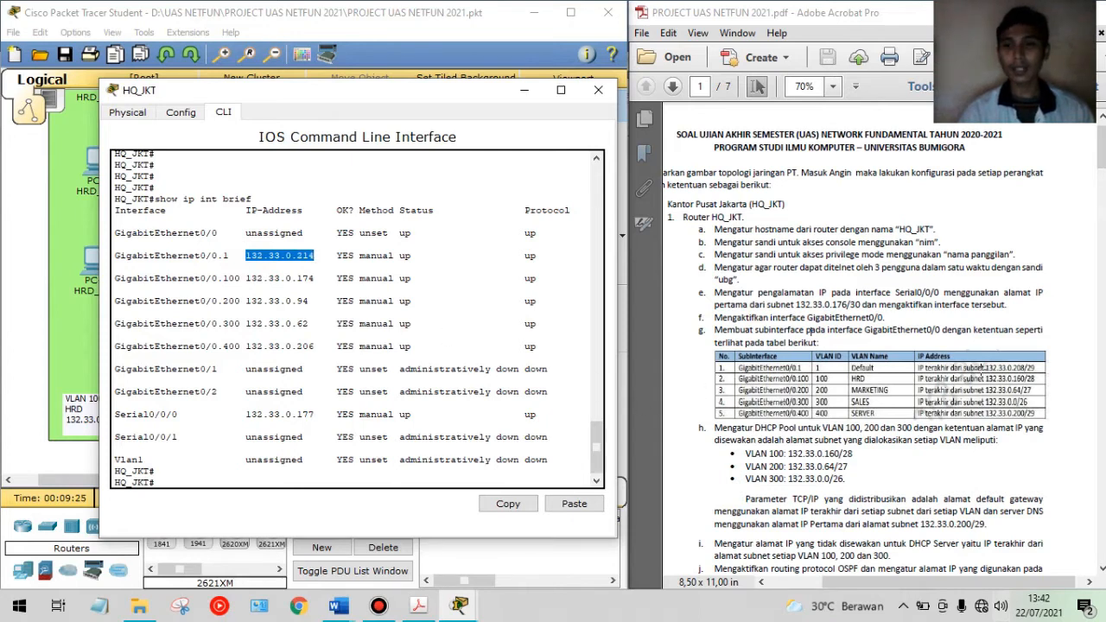
{"action": "left_click", "coordinate": [981, 367]}
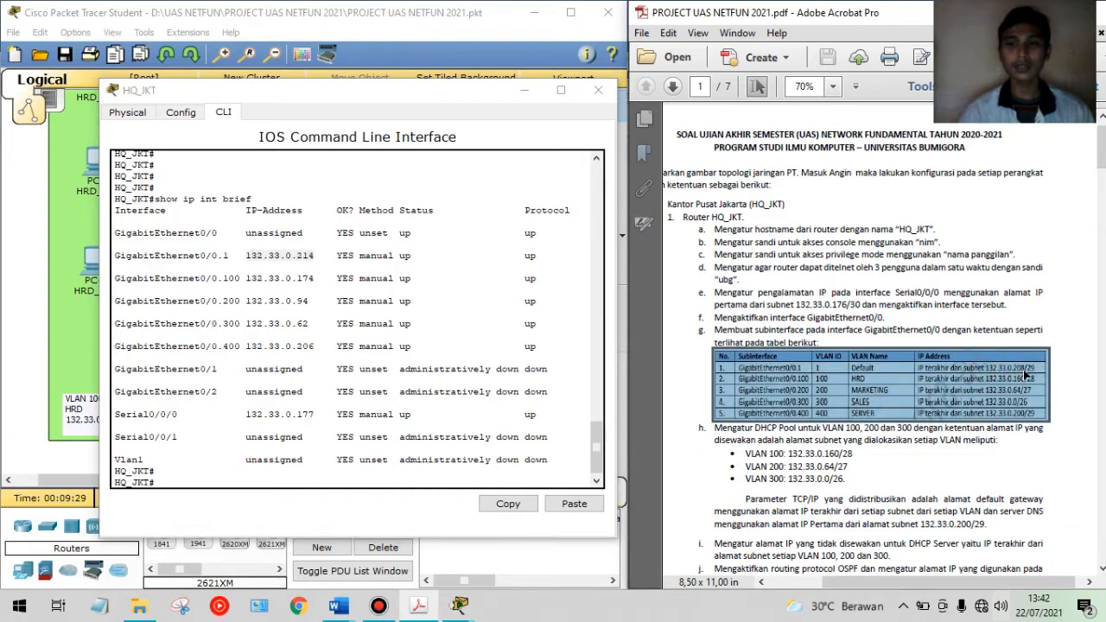
{"action": "left_click", "coordinate": [253, 317]}
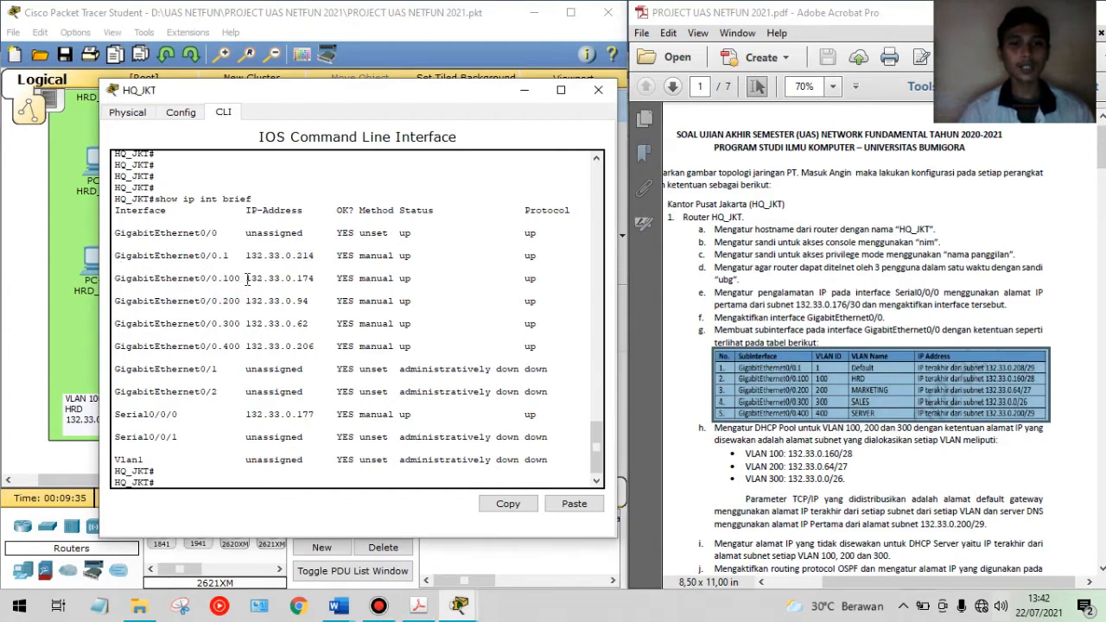
{"action": "left_click_drag", "start_coordinate": [246, 281], "coordinate": [317, 279]}
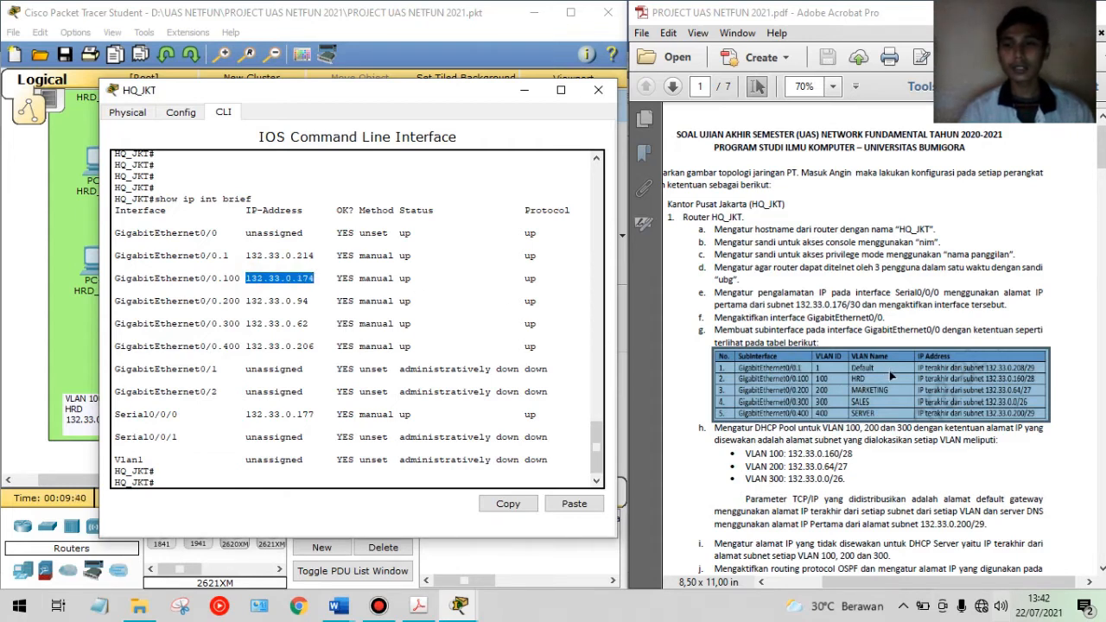
{"action": "left_click", "coordinate": [922, 402]}
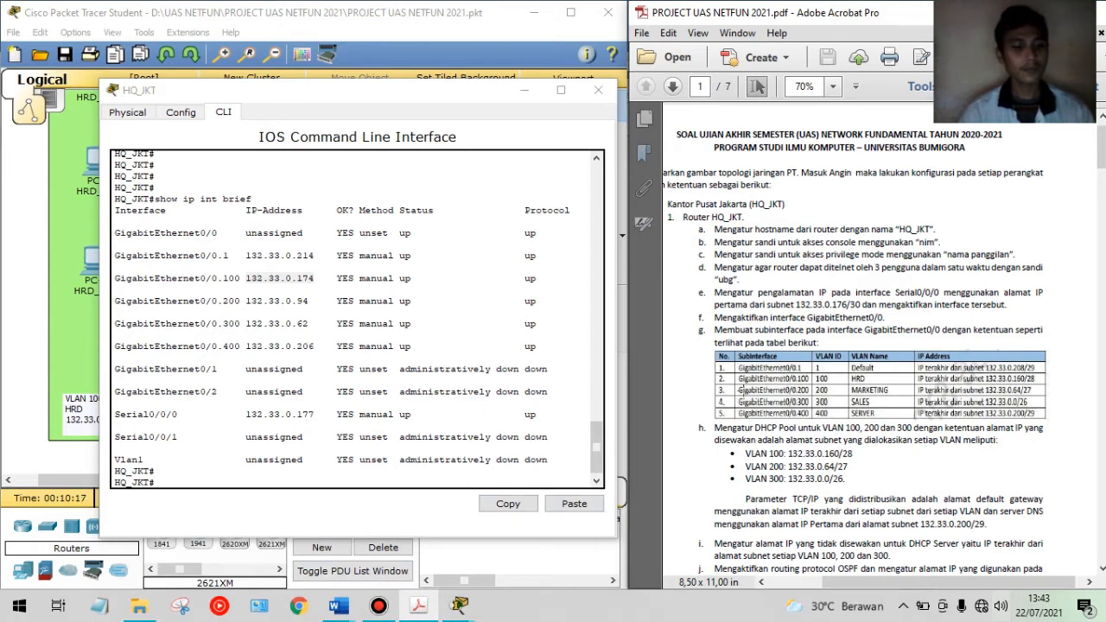
Read the exam's items h to j on HQ_JKT's DHCP pools, excluded addresses and OSPF routing
{"action": "scroll", "coordinate": [738, 397], "scroll_direction": "down", "scroll_amount": 3}
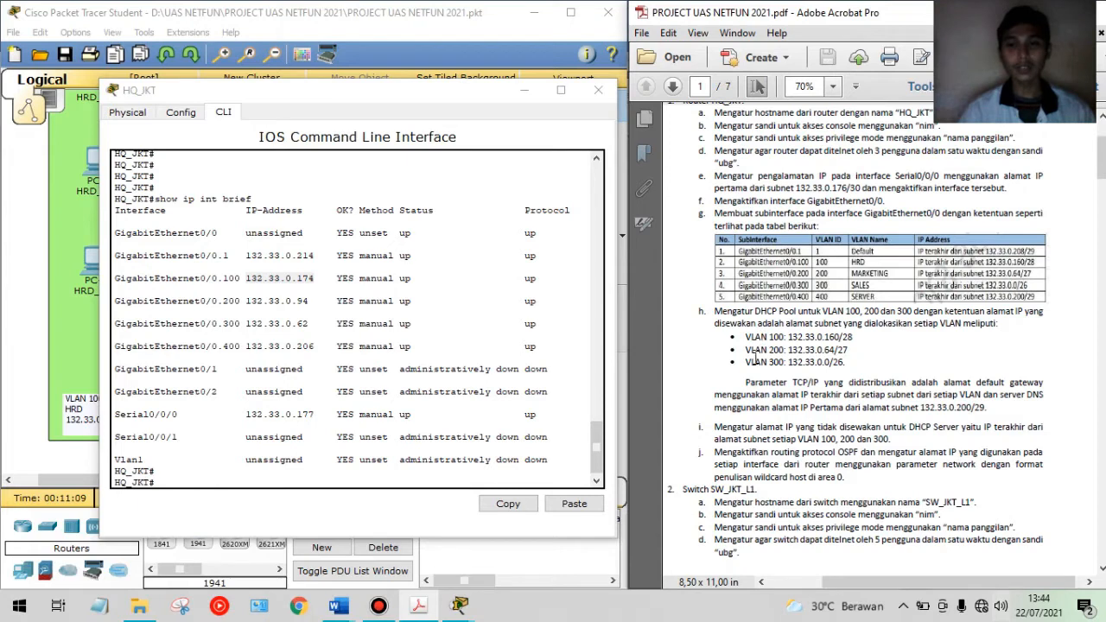
{"action": "scroll", "coordinate": [733, 354], "scroll_direction": "down", "scroll_amount": 2}
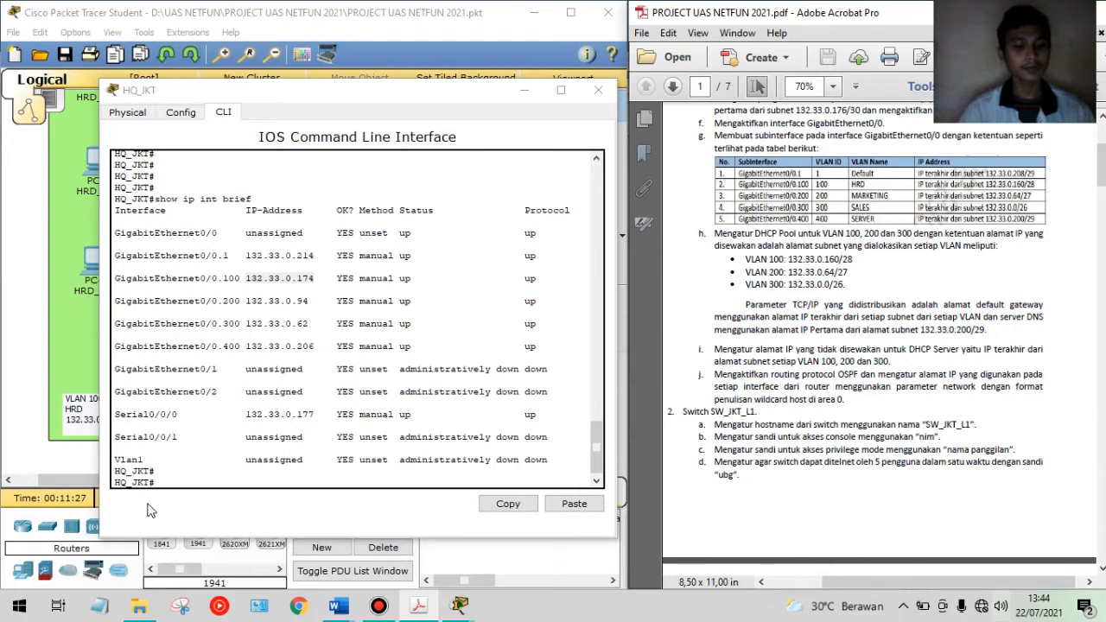
{"action": "scroll", "coordinate": [208, 418], "scroll_direction": "down", "scroll_amount": 1}
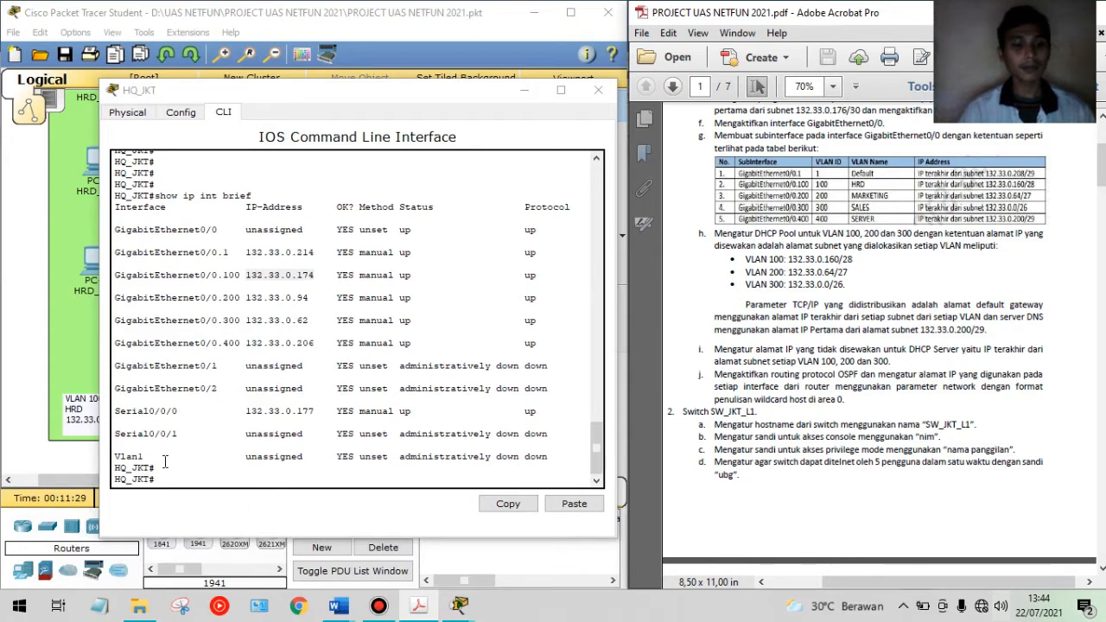
Run "show ip protocols" on HQ_JKT and examine the routing protocol entry against the exam's OSPF requirement
{"action": "left_click", "coordinate": [524, 90]}
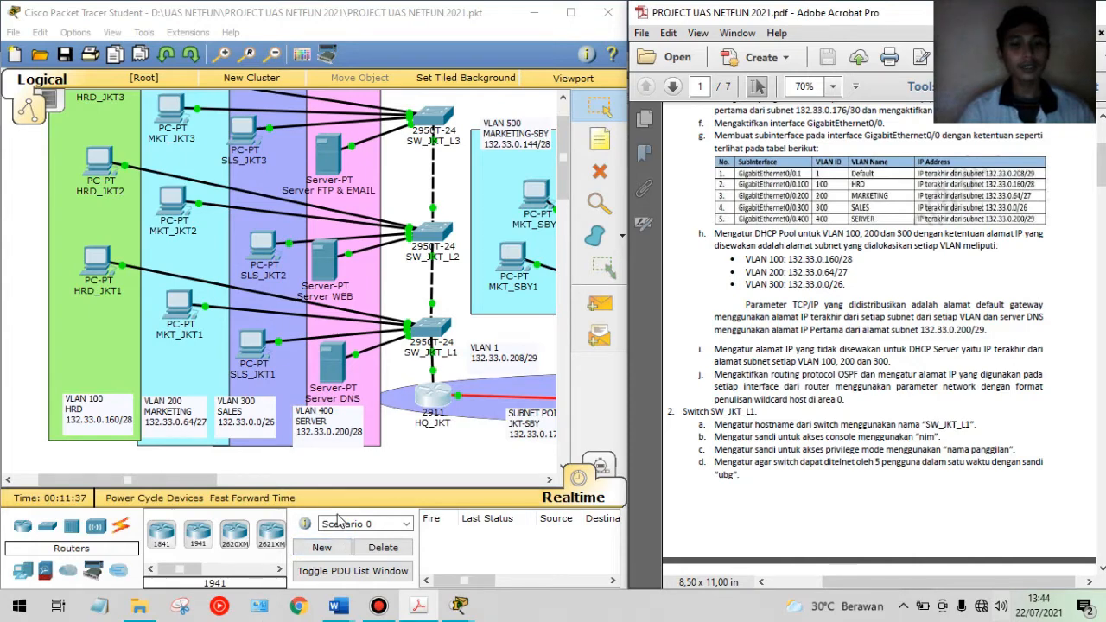
{"action": "left_click", "coordinate": [432, 398]}
{"action": "left_click", "coordinate": [245, 476]}
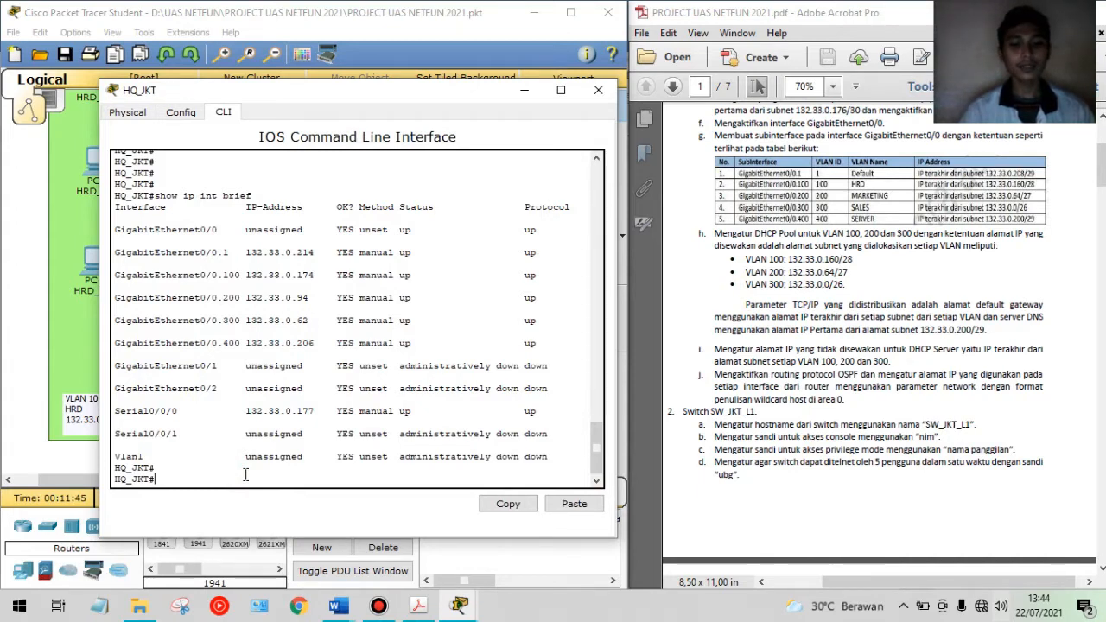
{"action": "type", "text": "show"}
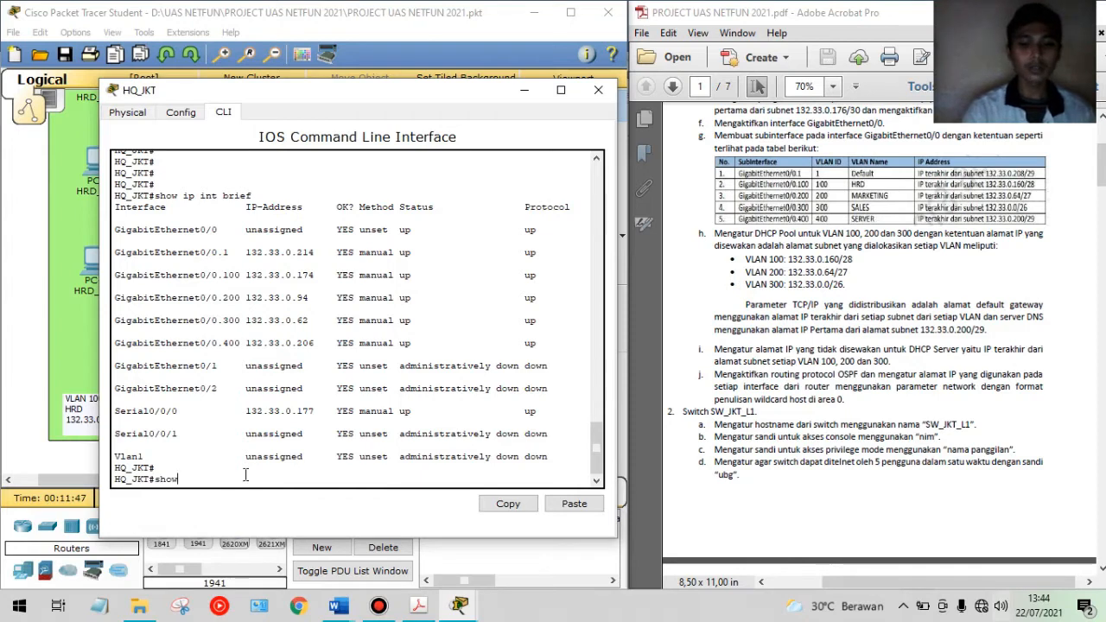
{"action": "type", "text": " ip protocols"}
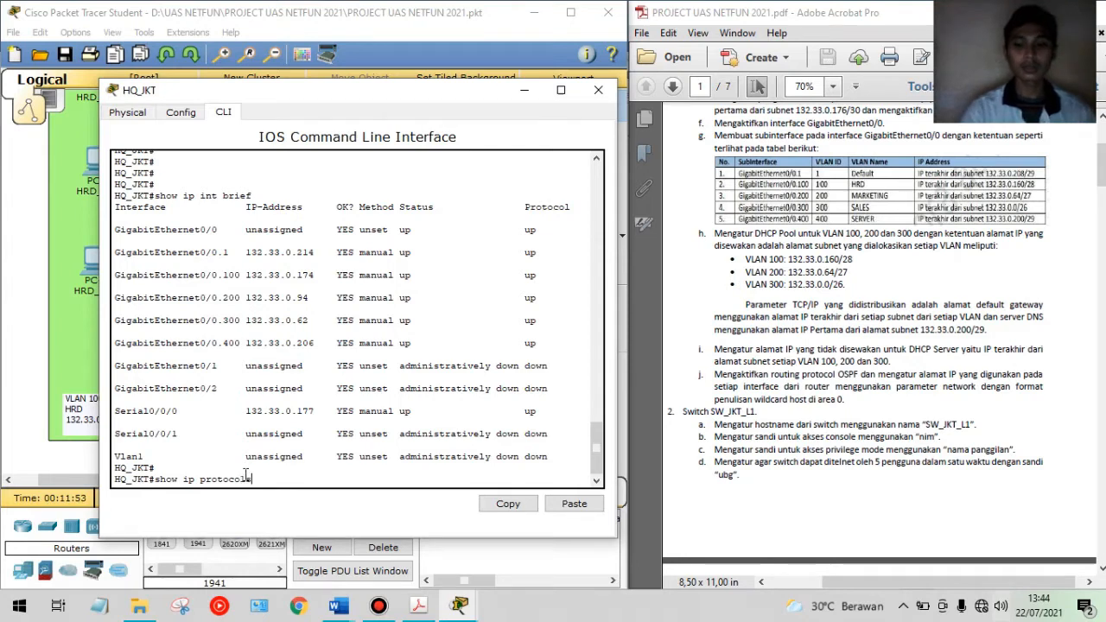
{"action": "key", "text": "Return"}
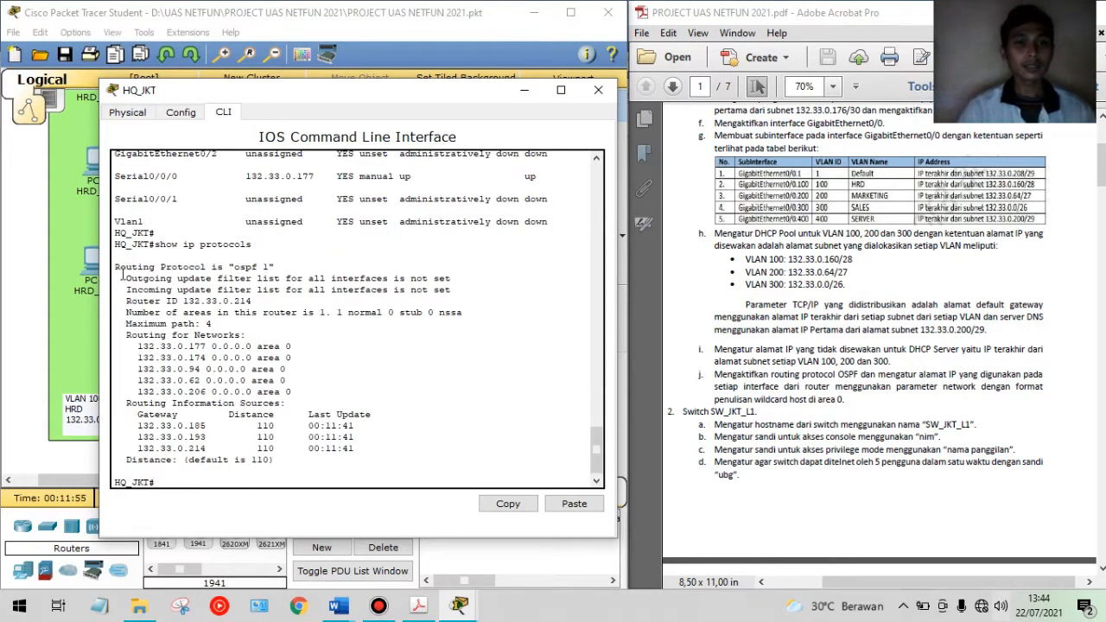
{"action": "left_click_drag", "start_coordinate": [115, 265], "coordinate": [275, 263]}
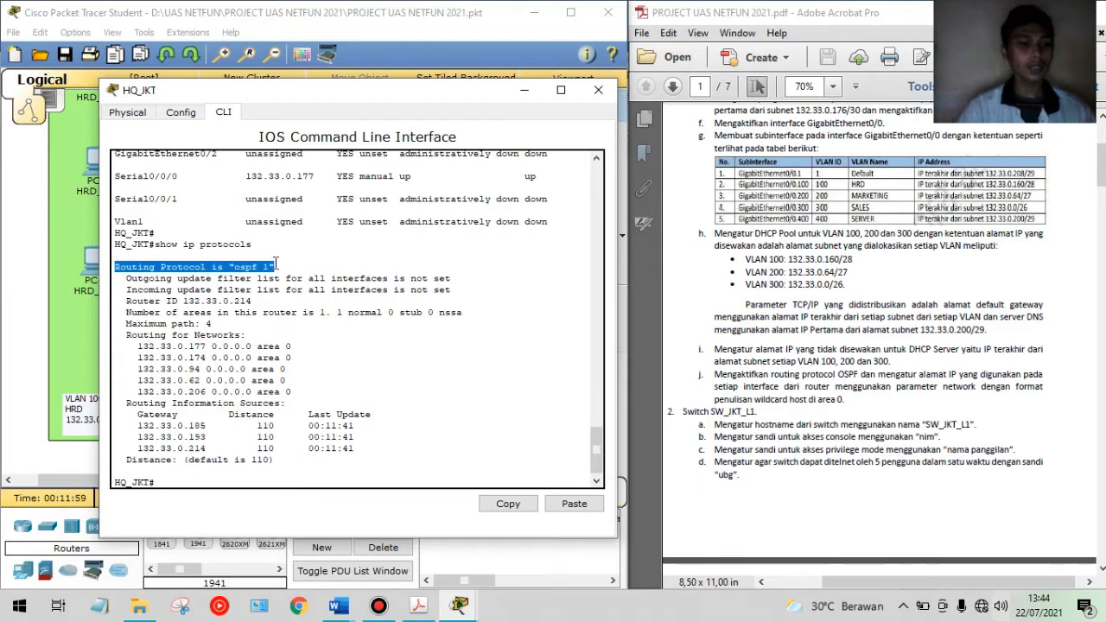
{"action": "left_click", "coordinate": [275, 263]}
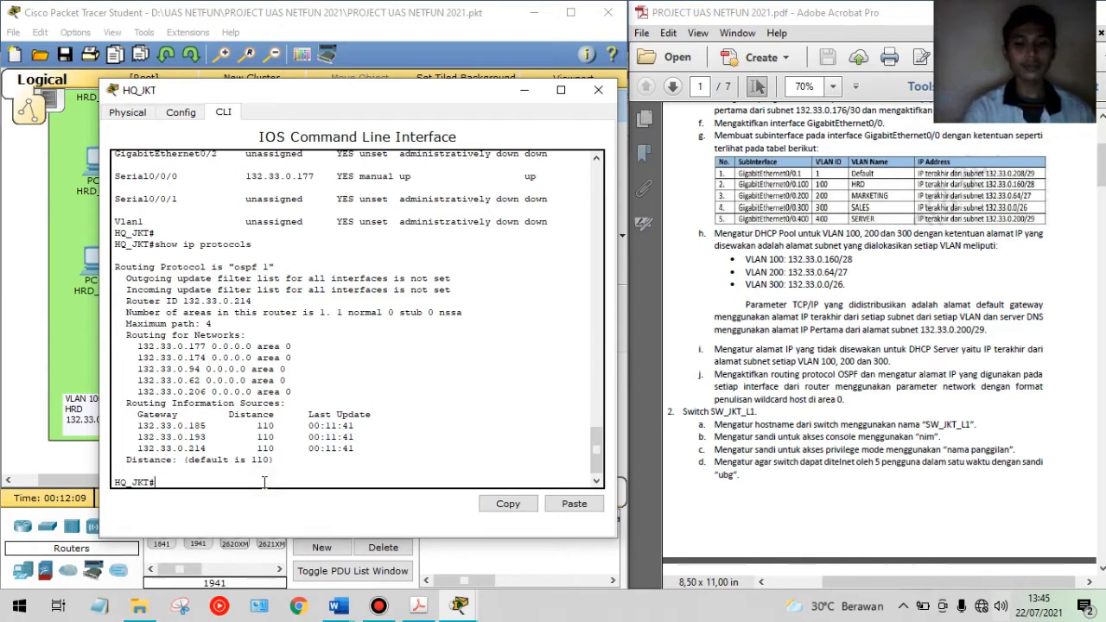
Run "show ip route" on HQ_JKT and examine the OSPF-coded routes using the code legend
{"action": "type", "text": "sho"}
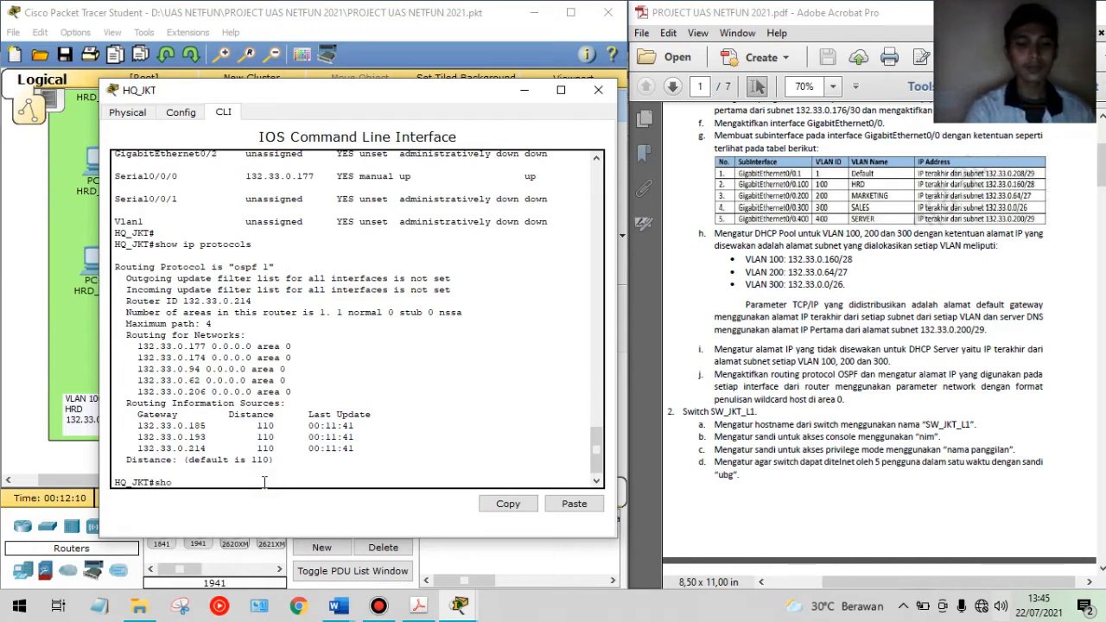
{"action": "type", "text": "w ip route"}
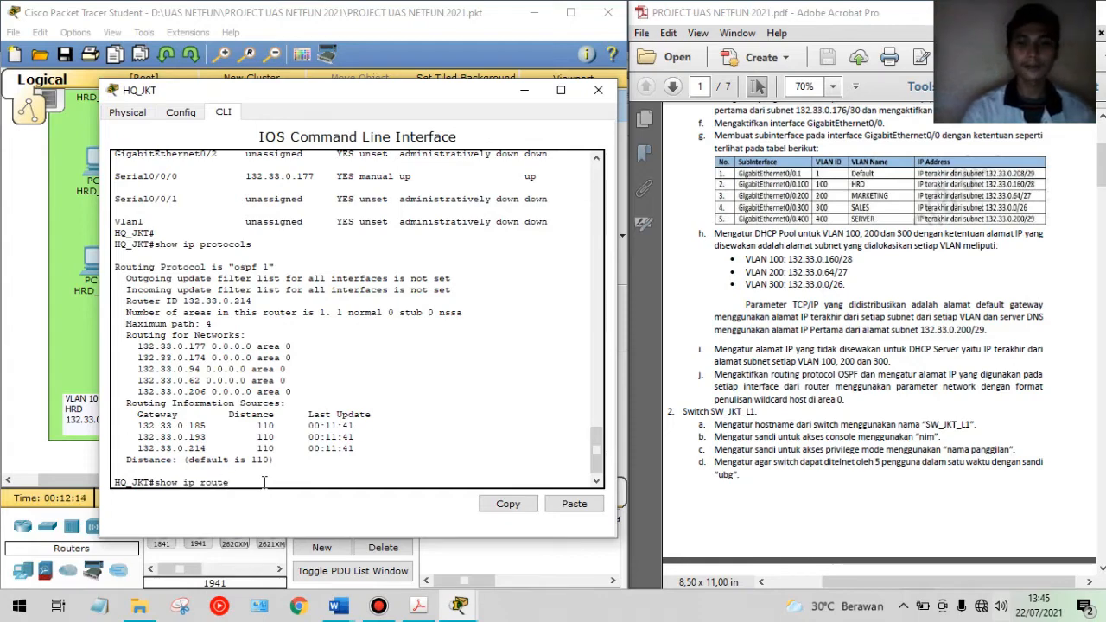
{"action": "key", "text": "Return"}
{"action": "key", "text": "Return"}
{"action": "key", "text": "Return"}
{"action": "key", "text": "Return"}
{"action": "key", "text": "Return"}
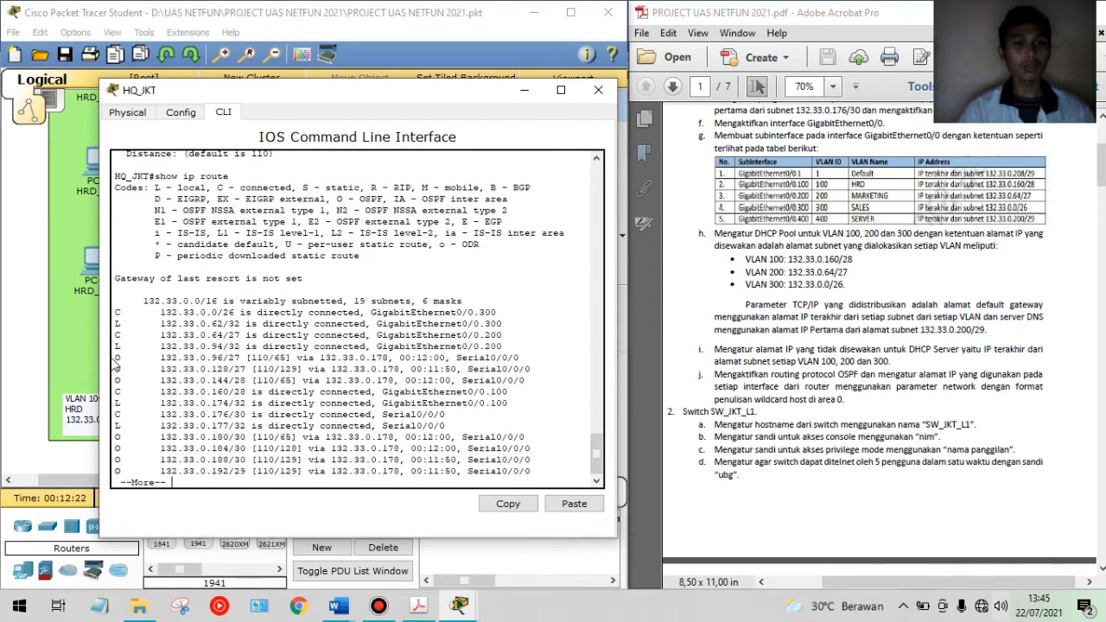
{"action": "double_click", "coordinate": [124, 356]}
{"action": "left_click_drag", "start_coordinate": [331, 199], "coordinate": [391, 201]}
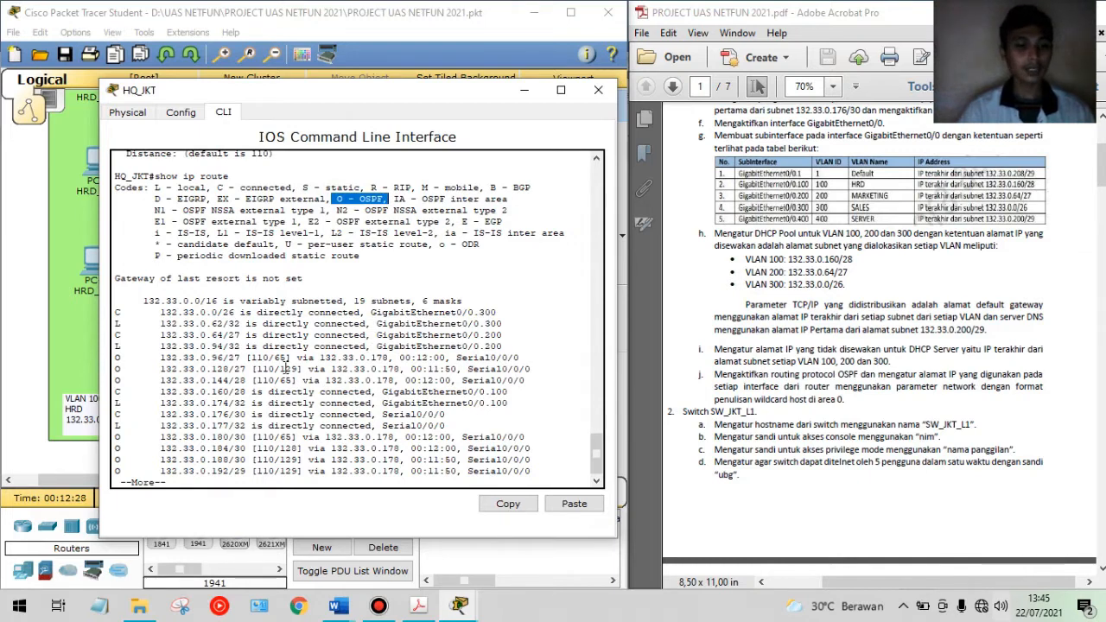
{"action": "left_click", "coordinate": [427, 370]}
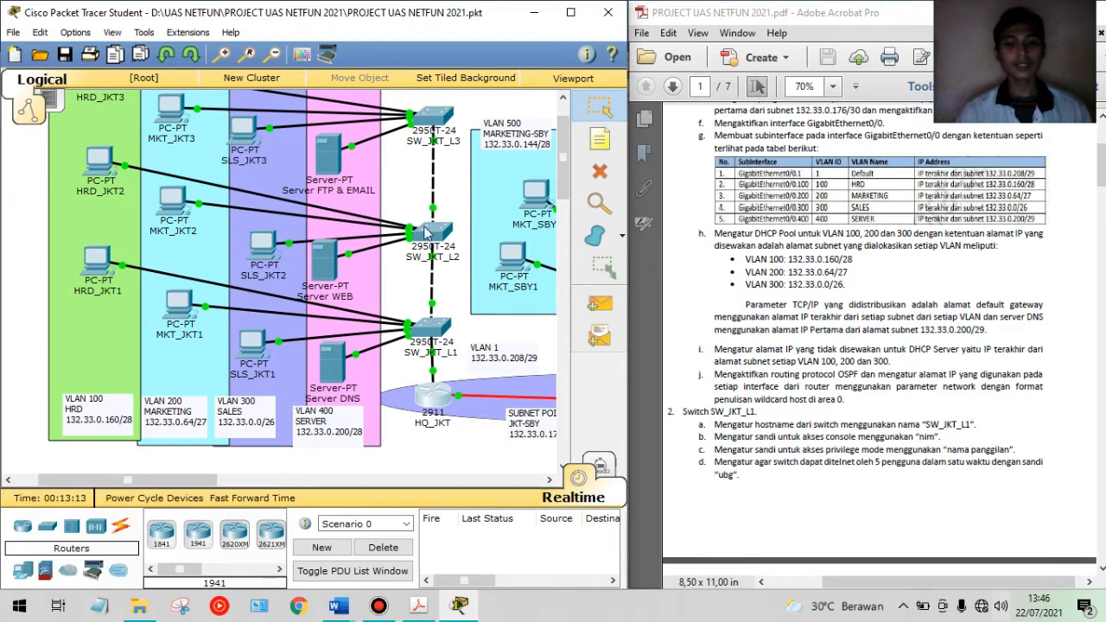
Open the SW_JKT_L1 switch beside the exam PDF and read the exam's items e to j for that switch
{"action": "mouse_move", "coordinate": [404, 235]}
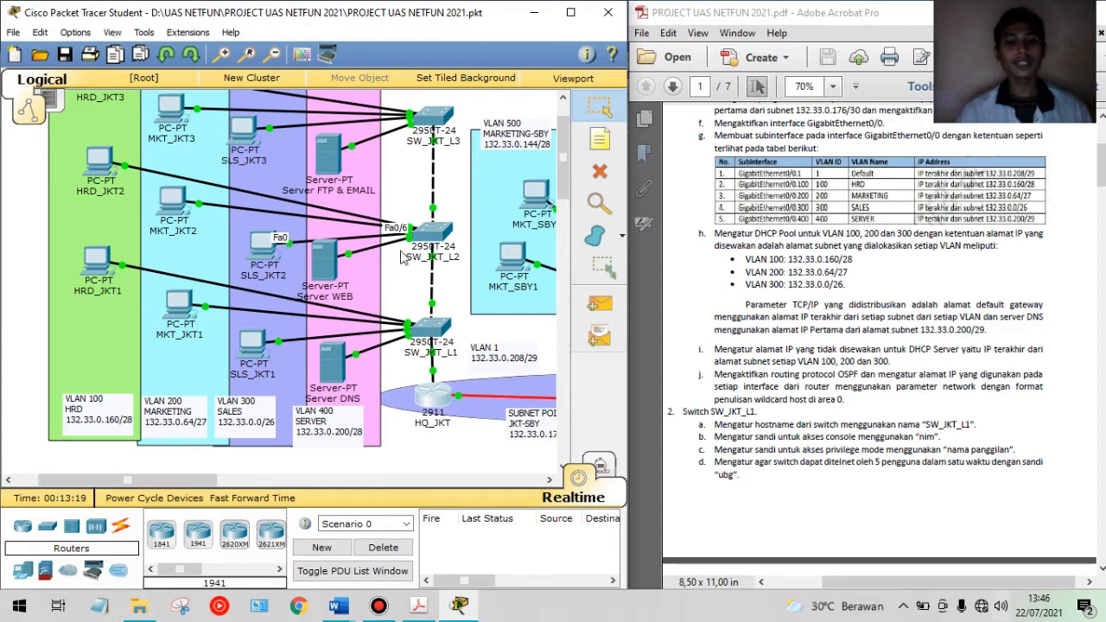
{"action": "left_click", "coordinate": [436, 328]}
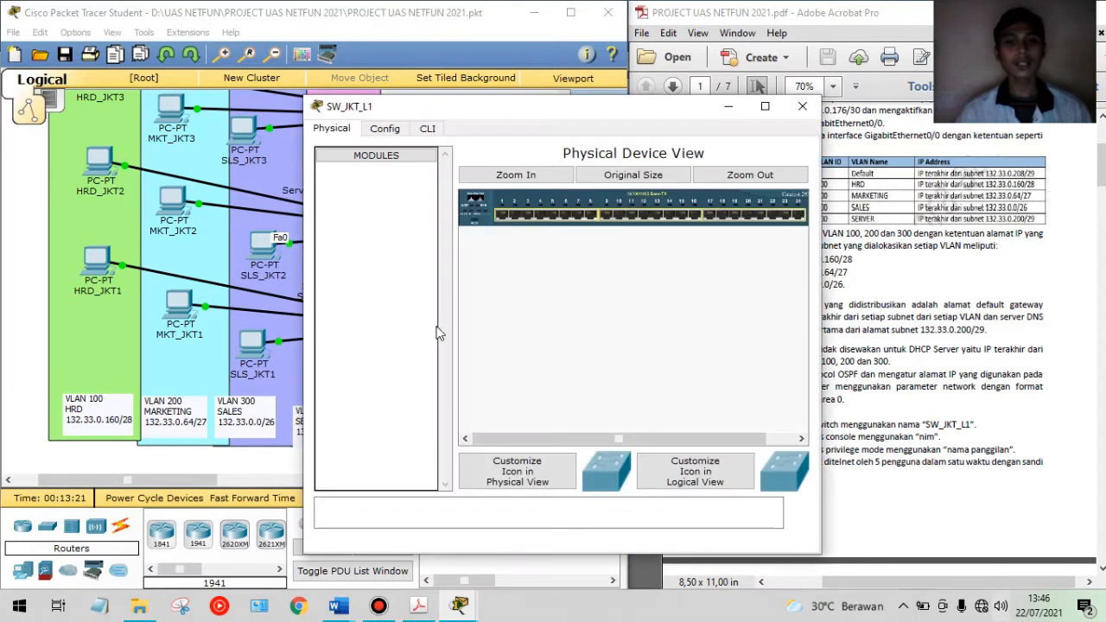
{"action": "left_click_drag", "start_coordinate": [592, 108], "coordinate": [821, 88]}
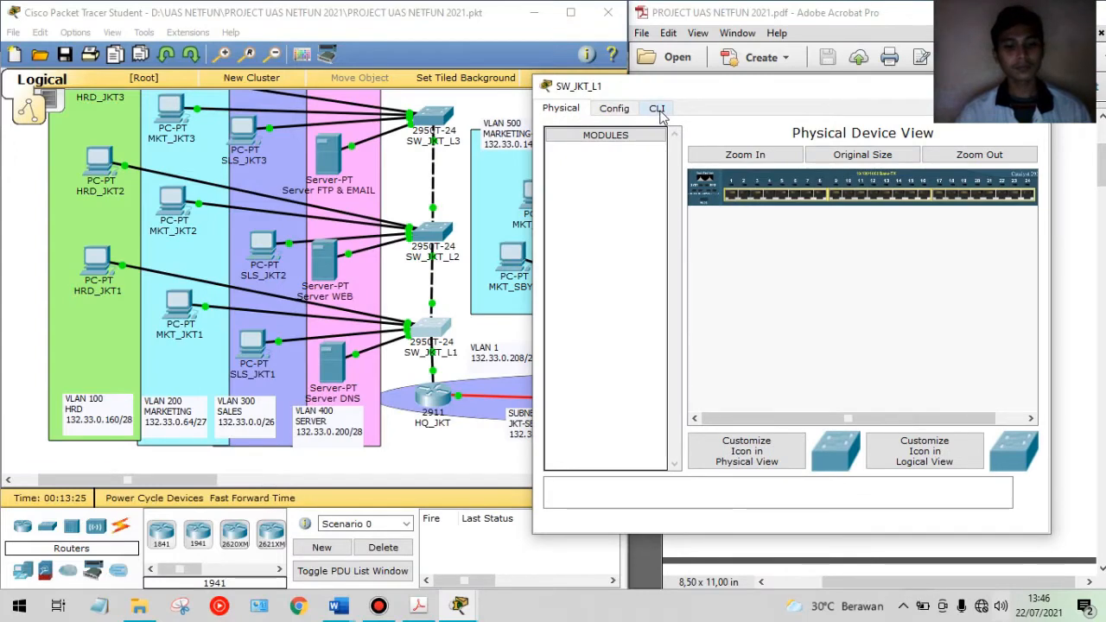
{"action": "left_click_drag", "start_coordinate": [718, 87], "coordinate": [267, 84]}
{"action": "scroll", "coordinate": [808, 320], "scroll_direction": "down", "scroll_amount": 7}
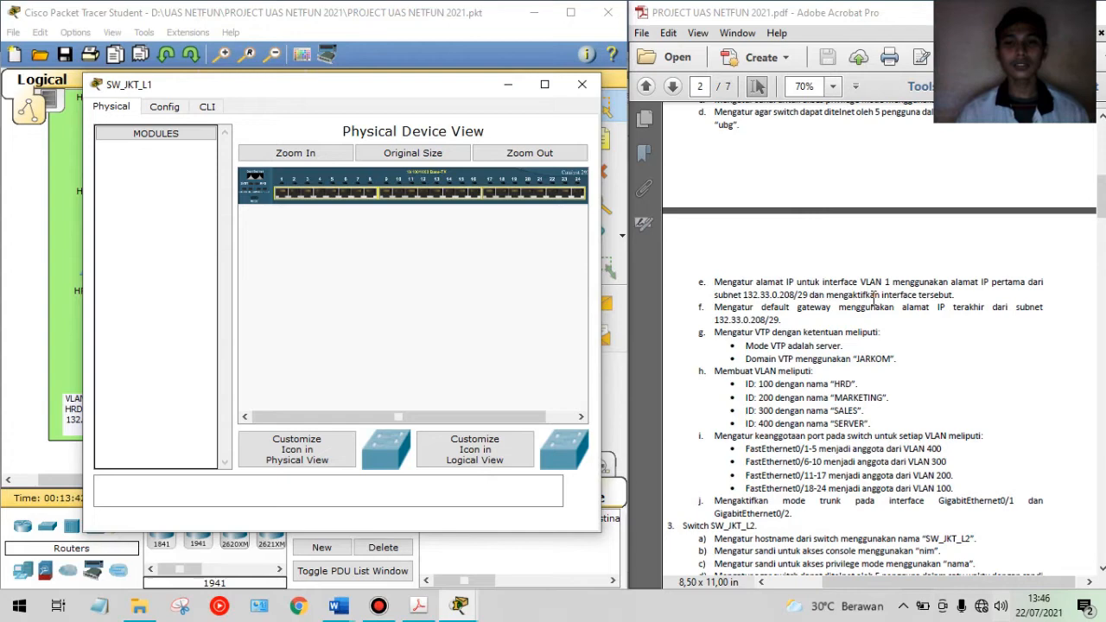
Open SW_JKT_L1's command line and enter privileged mode with "en"
{"action": "left_click", "coordinate": [208, 107]}
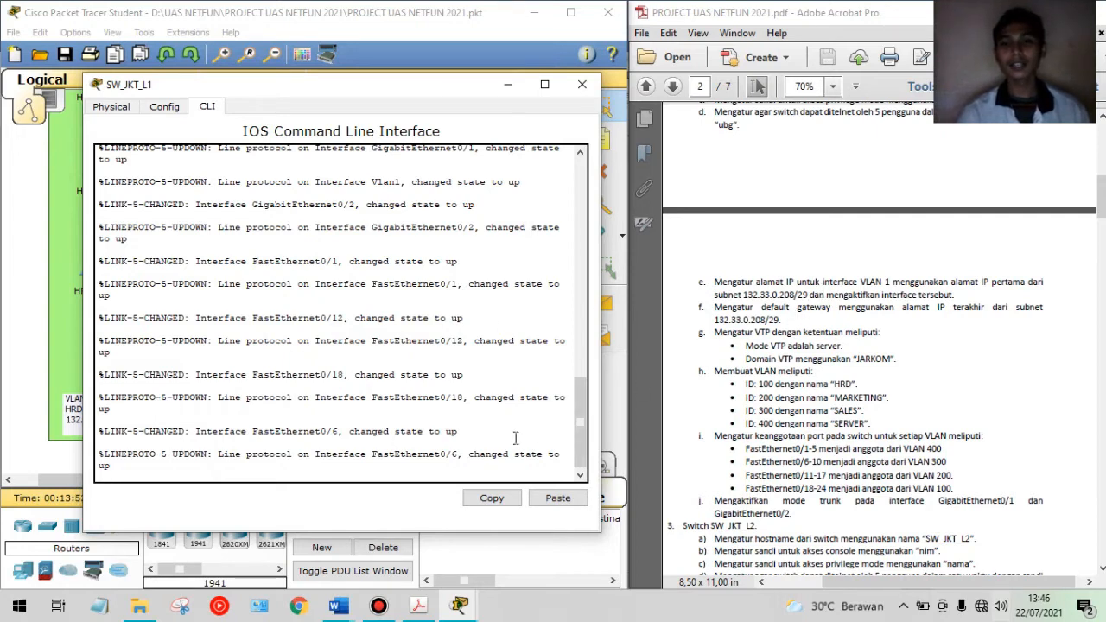
{"action": "key", "text": "Return"}
{"action": "key", "text": "Return"}
{"action": "key", "text": "Return"}
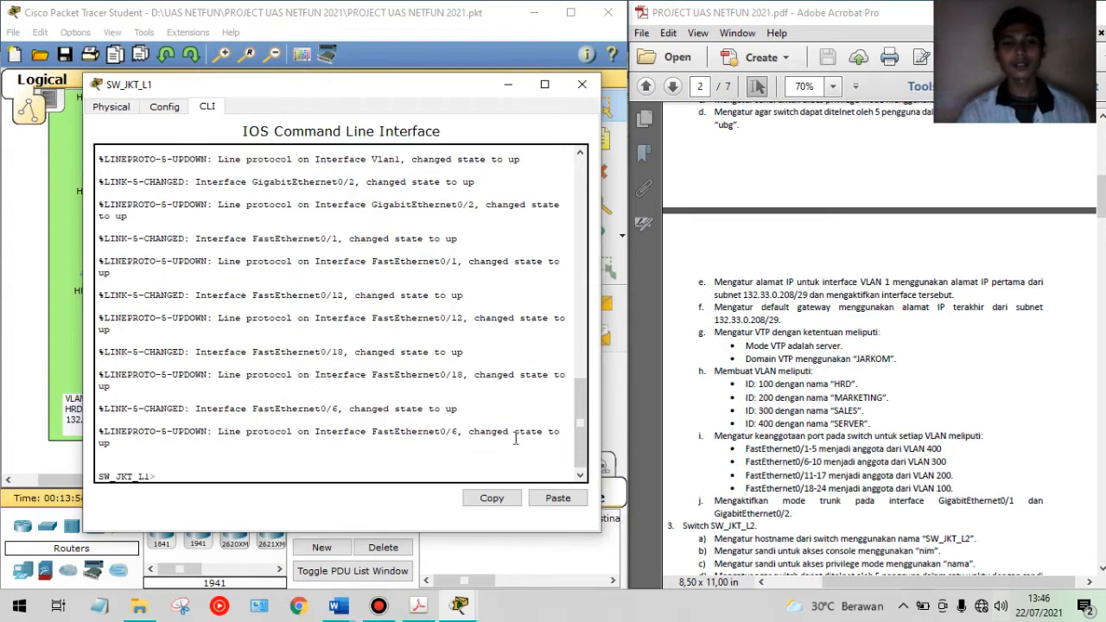
{"action": "type", "text": "en"}
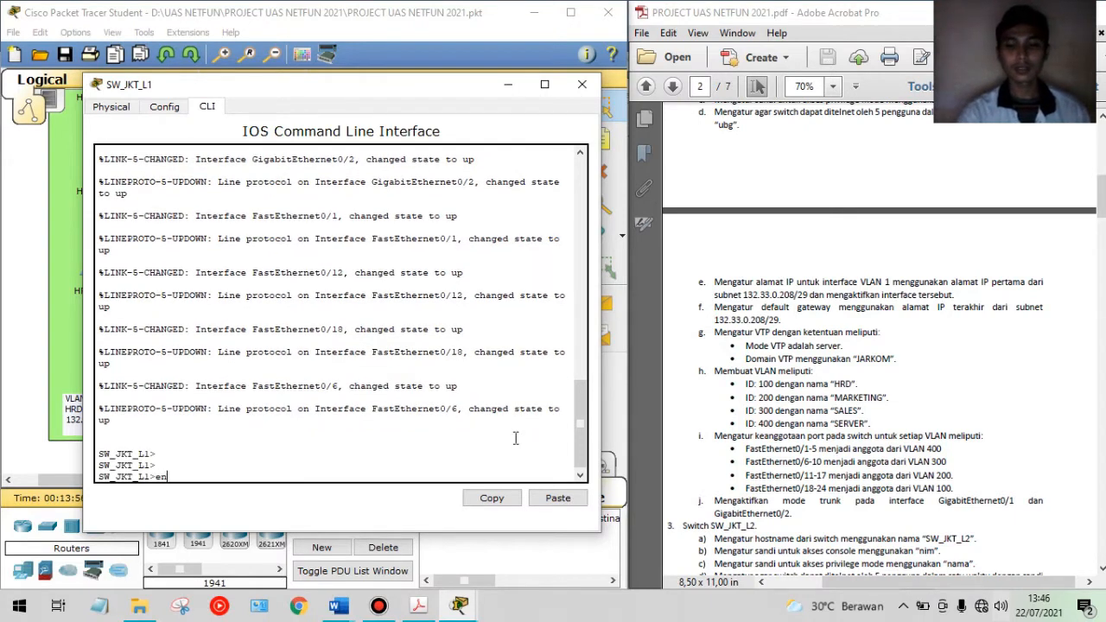
{"action": "key", "text": "Return"}
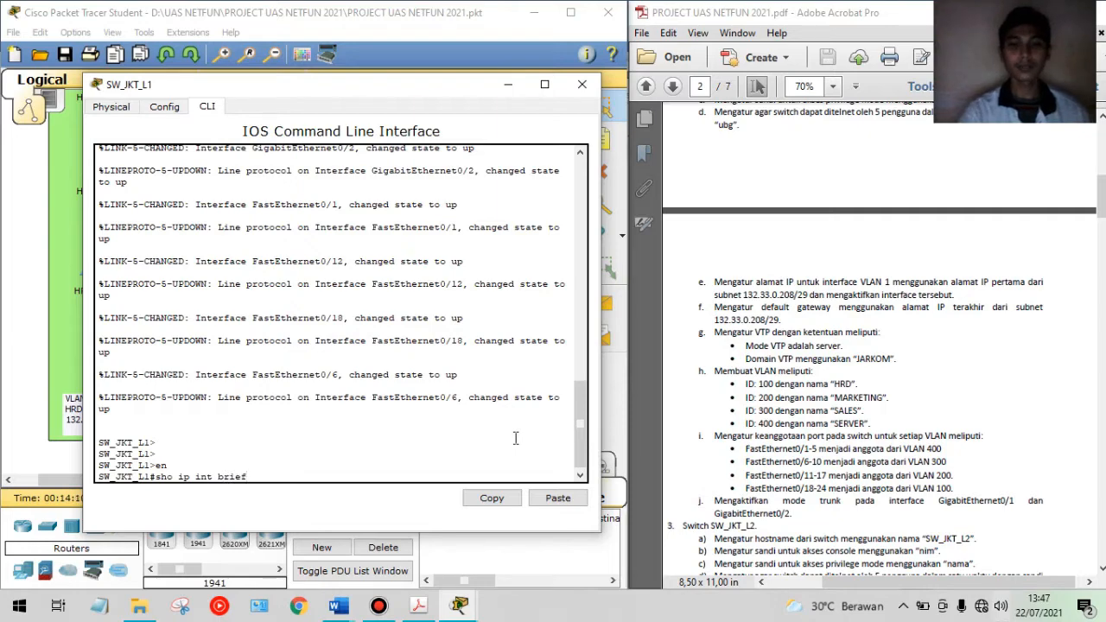
Run "sho ip int brief" on SW_JKT_L1 and compare the Vlan1 address with the exam's item e subnet 132.33.0.208/29
{"action": "key", "text": "Return"}
{"action": "key", "text": "space"}
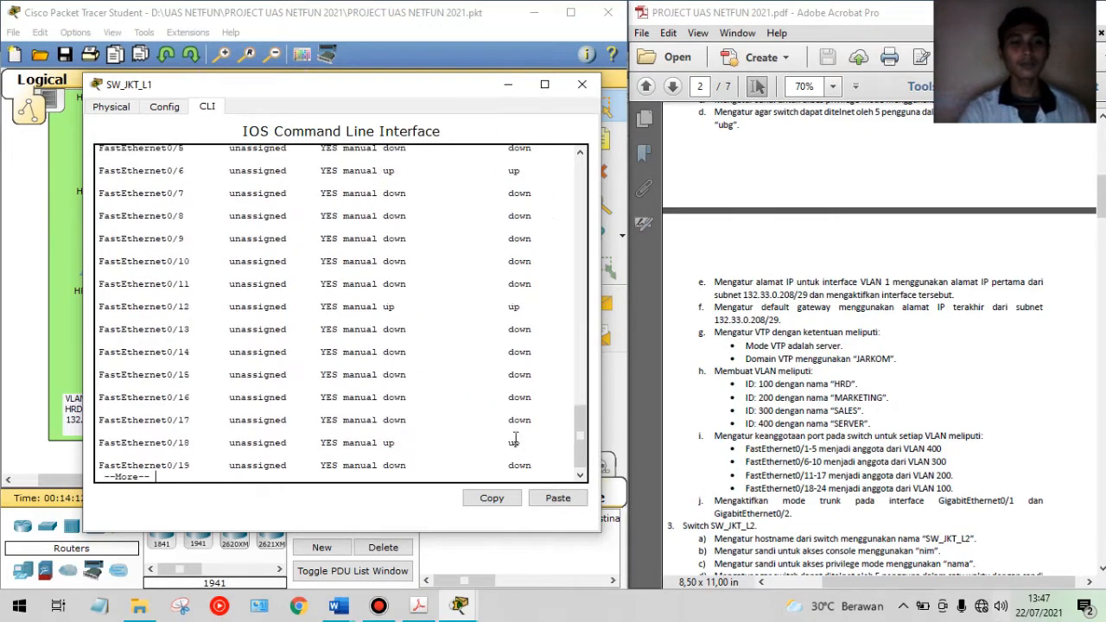
{"action": "key", "text": "Return"}
{"action": "key", "text": "Return"}
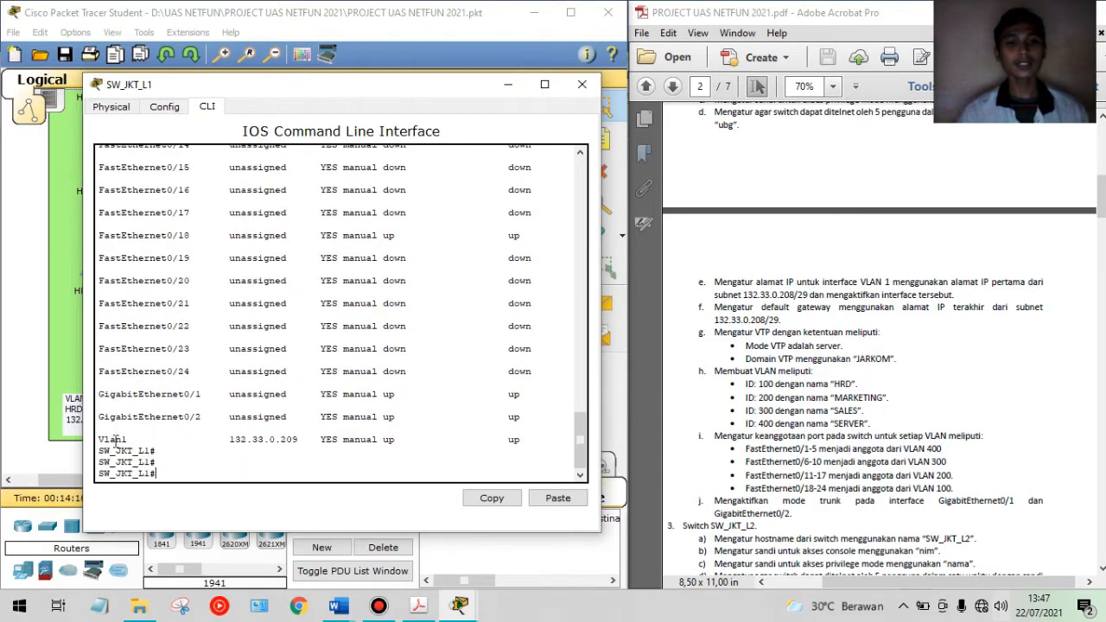
{"action": "left_click_drag", "start_coordinate": [230, 440], "coordinate": [301, 439]}
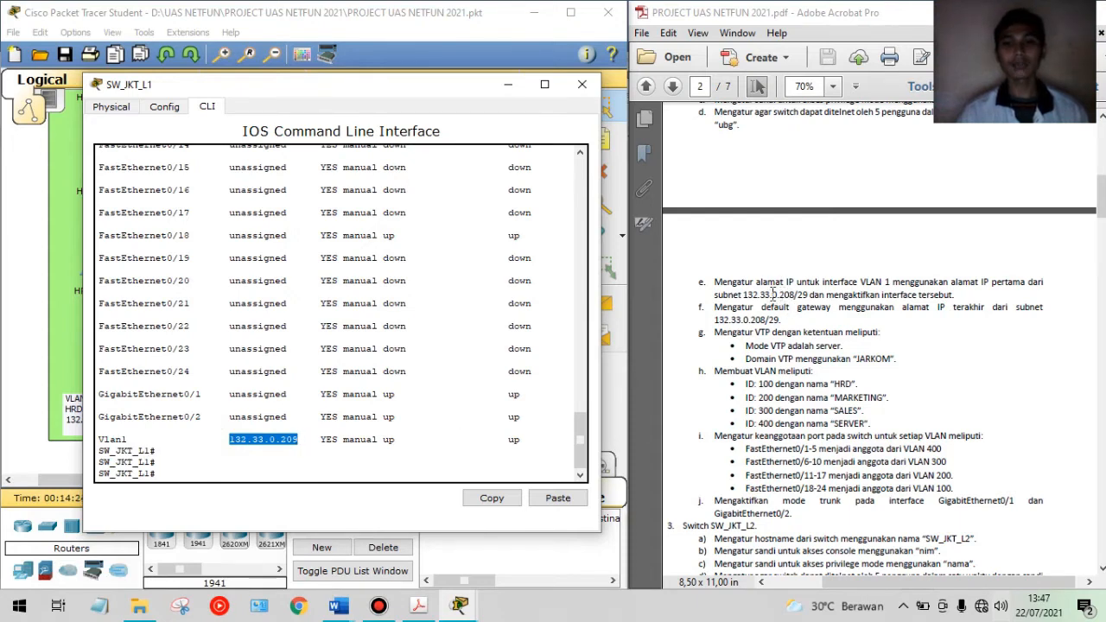
{"action": "left_click_drag", "start_coordinate": [780, 294], "coordinate": [795, 295]}
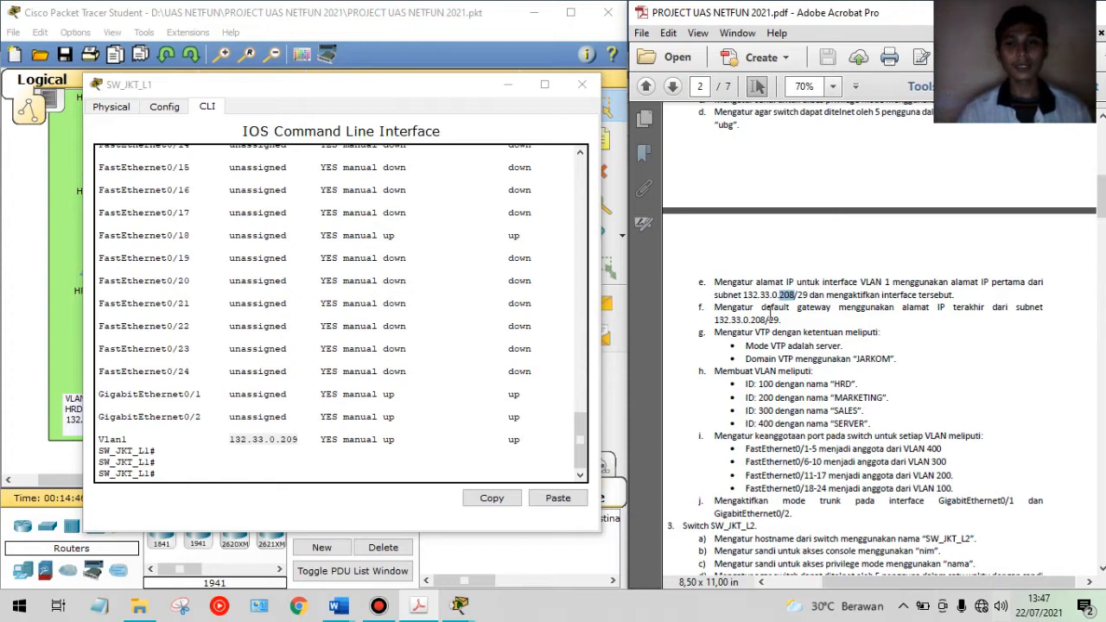
{"action": "left_click", "coordinate": [776, 325]}
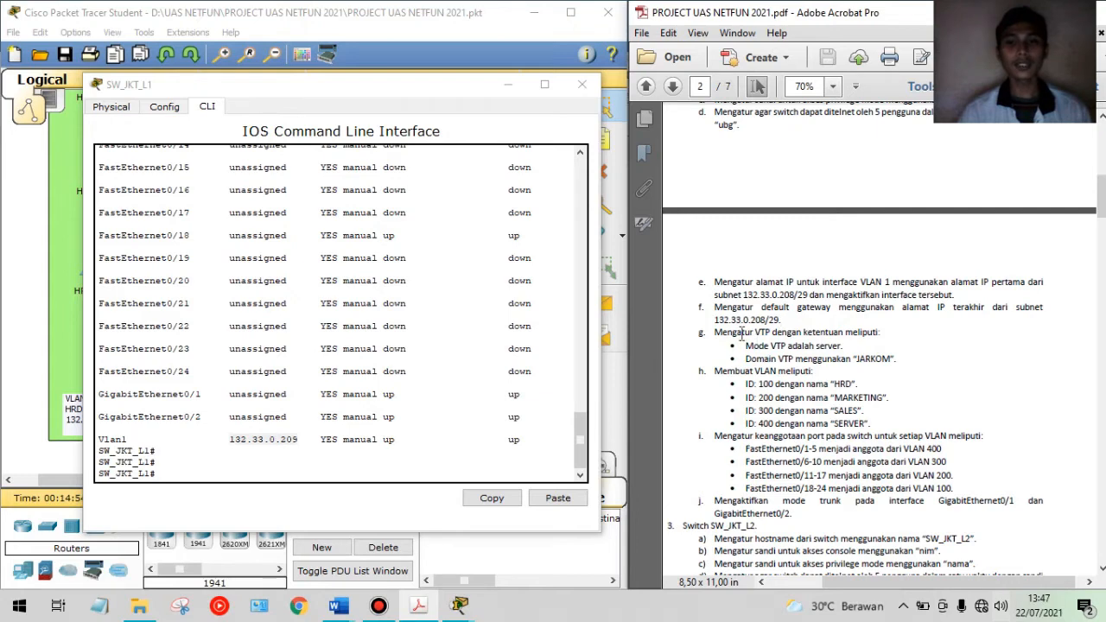
Read the exam's items g to j on SW_JKT_L1's VTP settings, VLANs, port membership and trunk interfaces
{"action": "left_click_drag", "start_coordinate": [714, 332], "coordinate": [872, 350]}
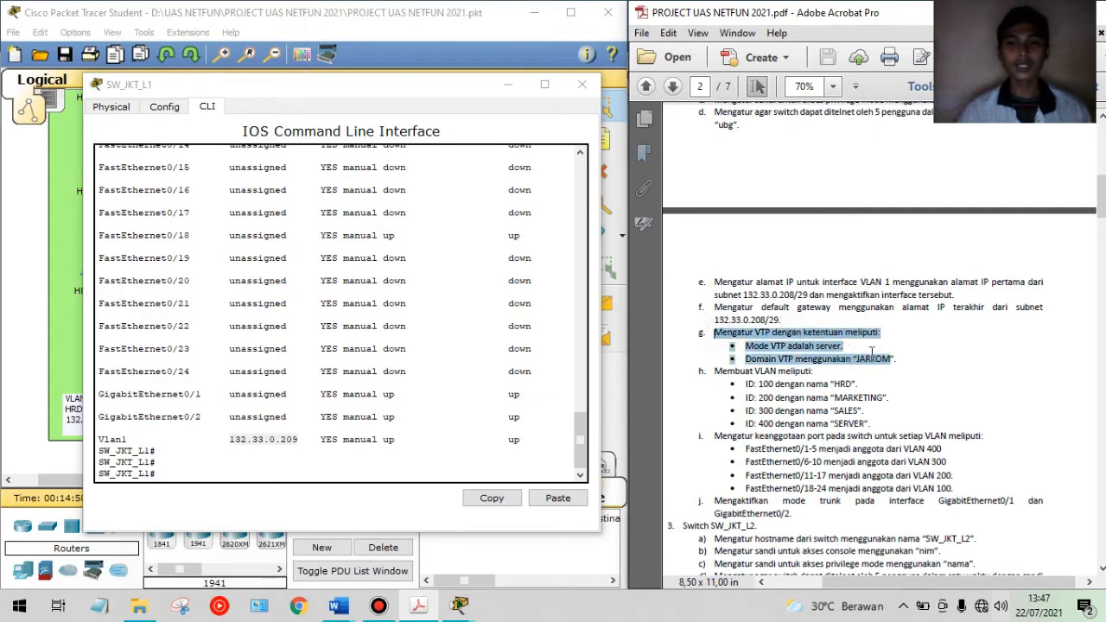
{"action": "left_click", "coordinate": [856, 384]}
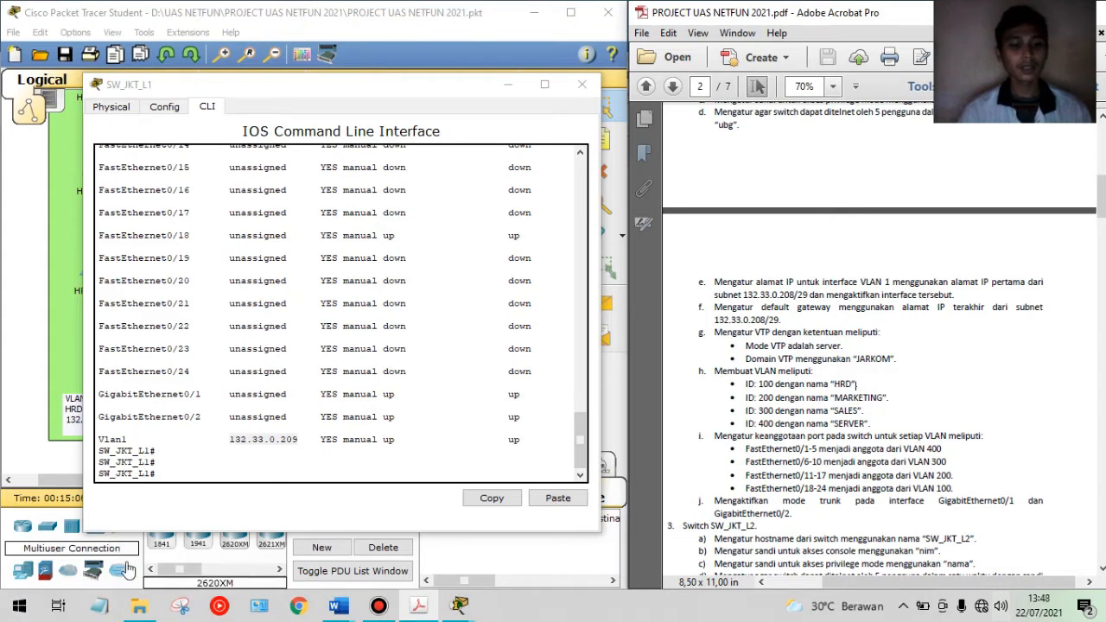
{"action": "scroll", "coordinate": [715, 428], "scroll_direction": "down", "scroll_amount": 2}
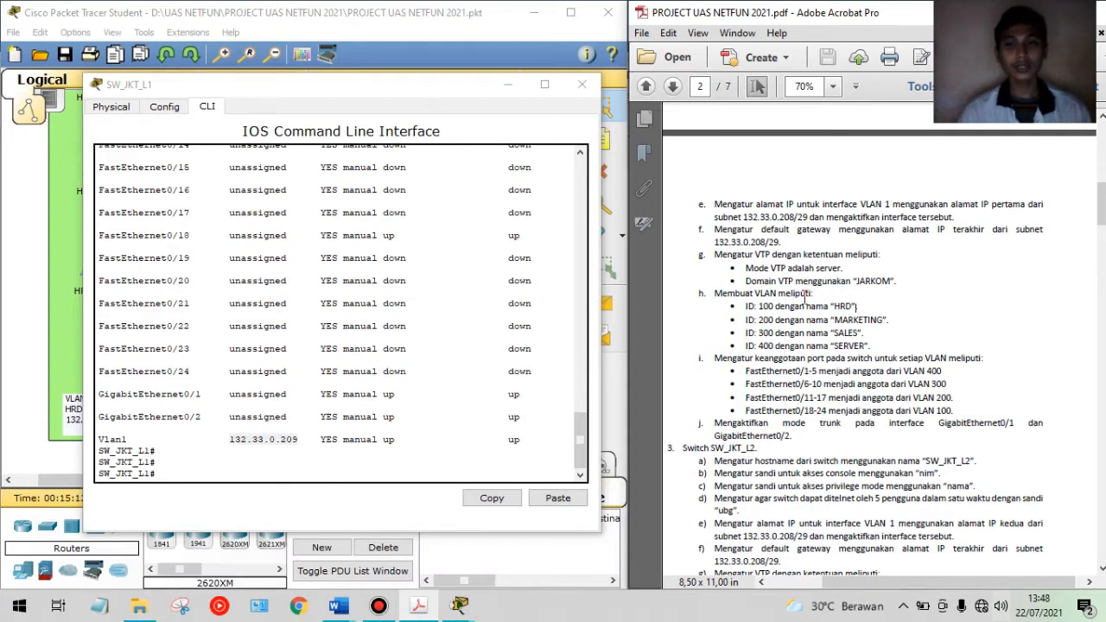
Run "show vlan brief" on SW_JKT_L1 to list its VLANs and member ports
{"action": "left_click", "coordinate": [308, 475]}
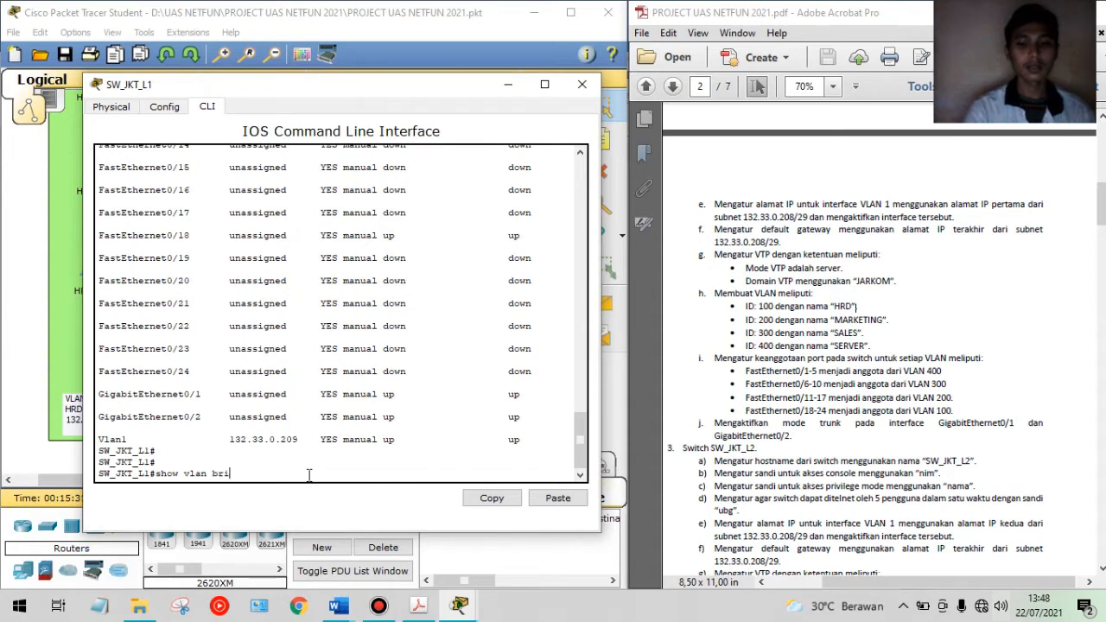
{"action": "key", "text": "Return"}
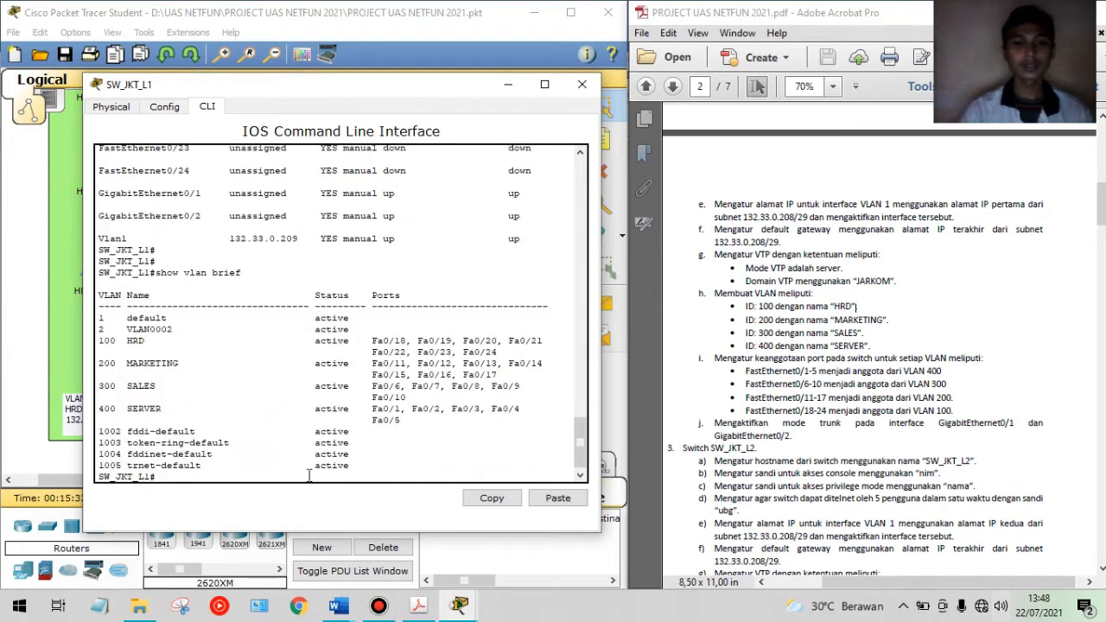
{"action": "key", "text": "Return"}
{"action": "key", "text": "Return"}
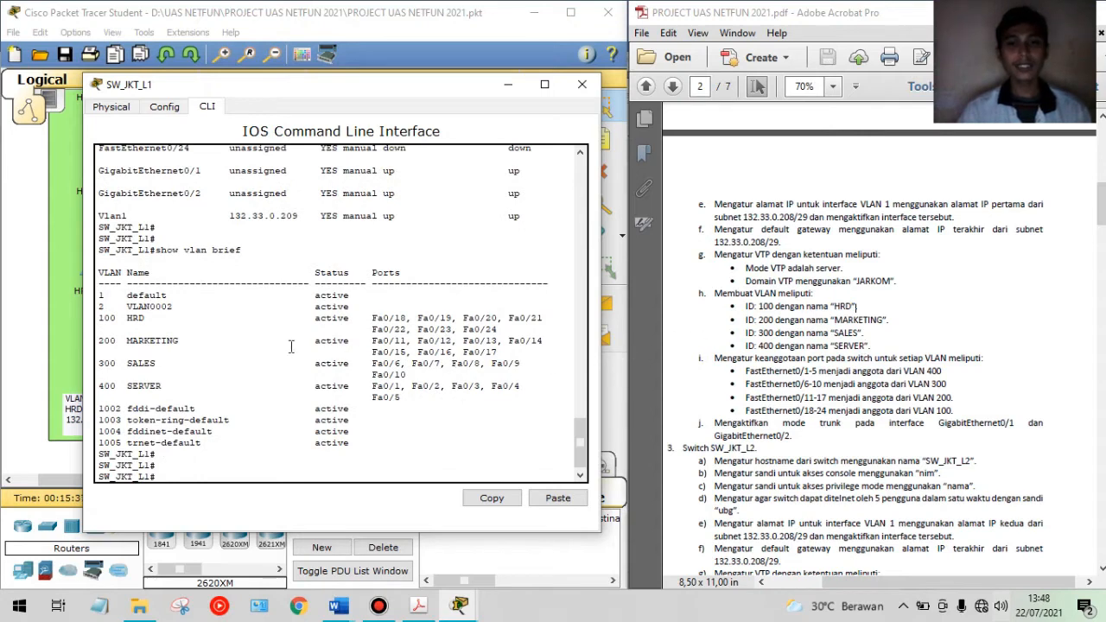
Compare the IDs and names of VLANs 100 to 400 in SW_JKT_L1's VLAN list with the exam's item h
{"action": "left_click", "coordinate": [101, 318]}
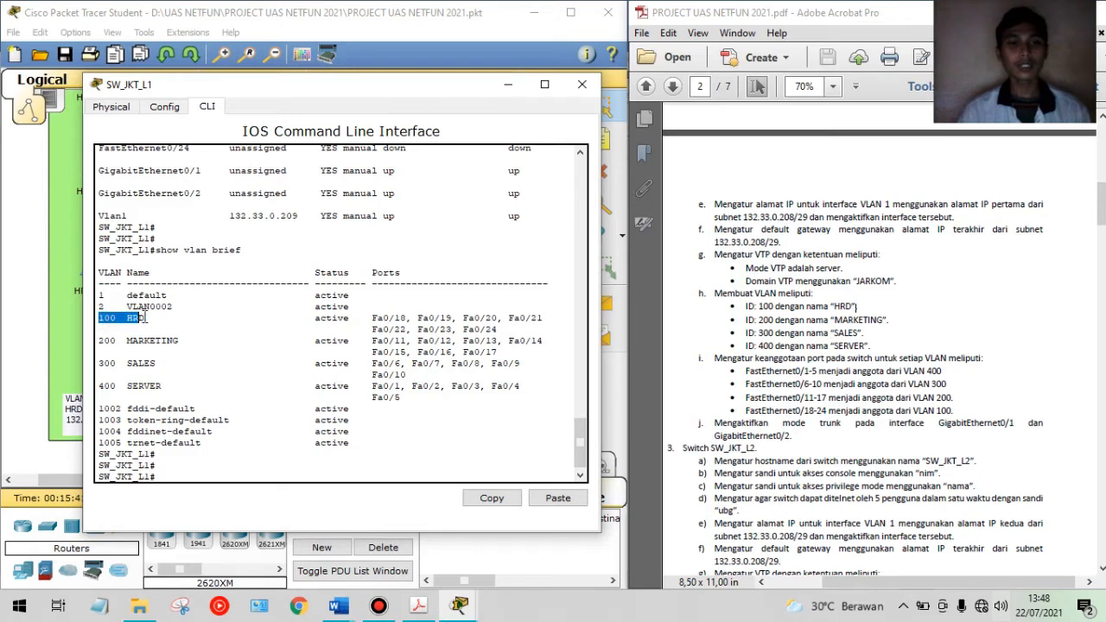
{"action": "left_click_drag", "start_coordinate": [127, 318], "coordinate": [149, 318]}
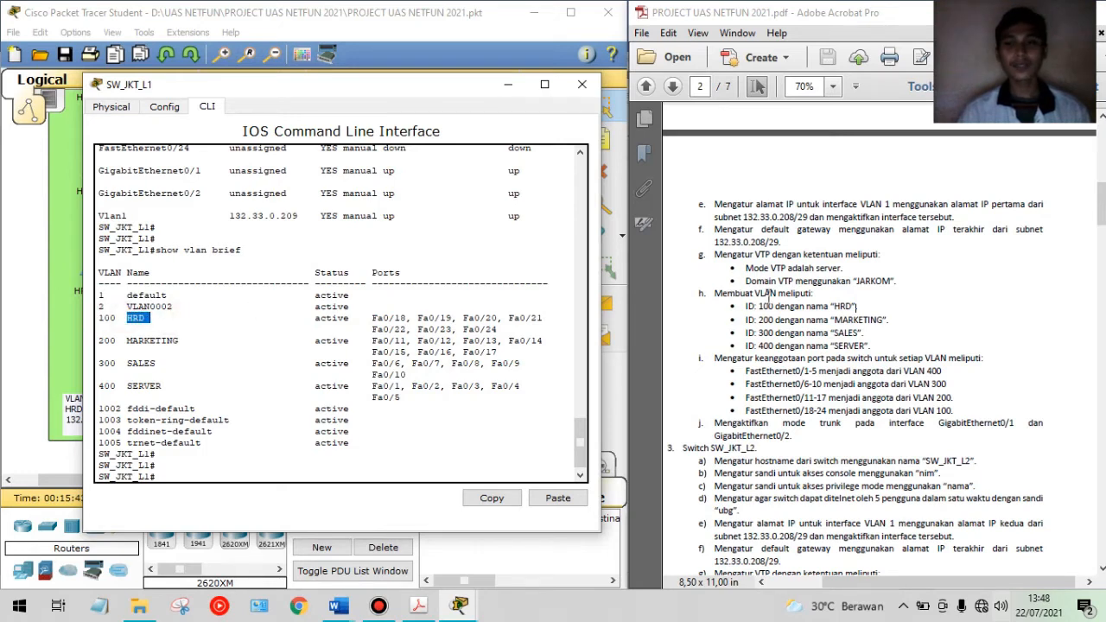
{"action": "left_click_drag", "start_coordinate": [835, 307], "coordinate": [860, 306]}
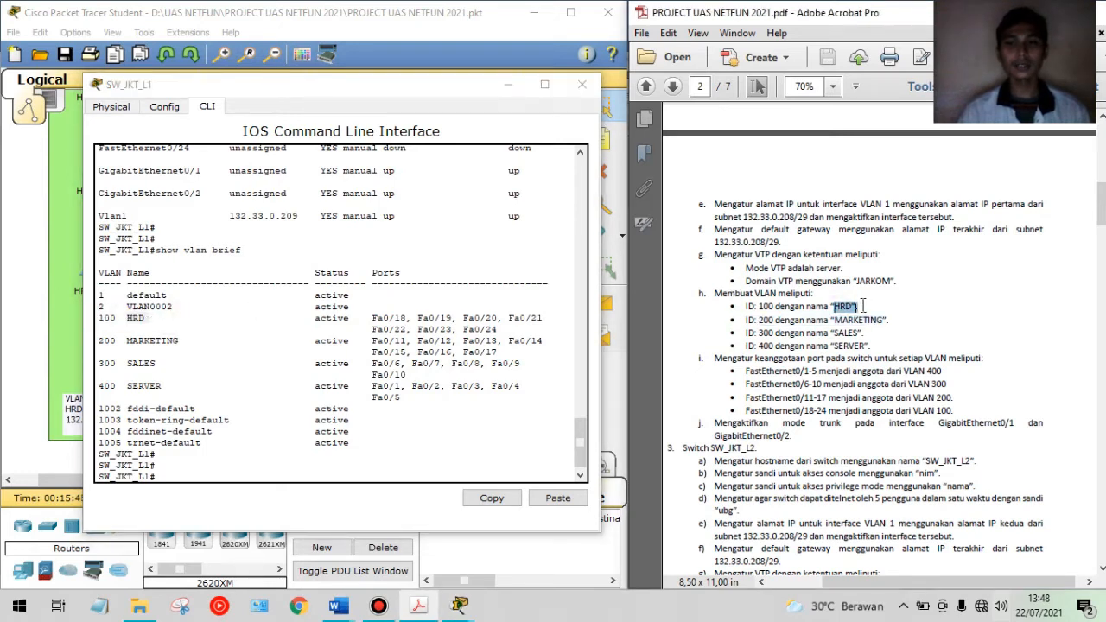
{"action": "left_click", "coordinate": [127, 332]}
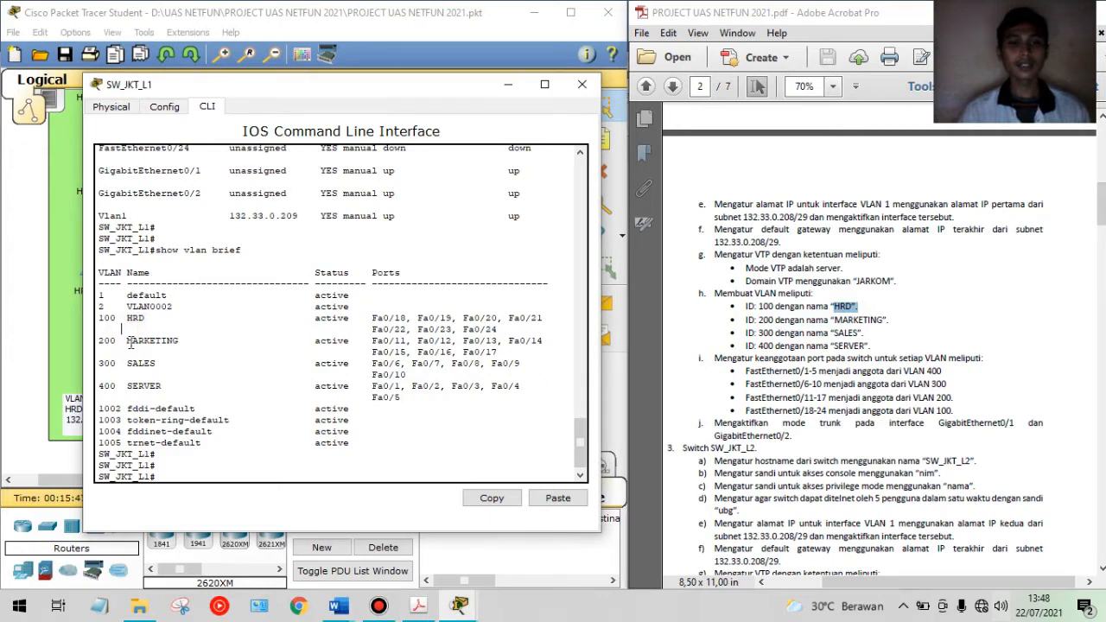
{"action": "left_click_drag", "start_coordinate": [128, 341], "coordinate": [184, 341]}
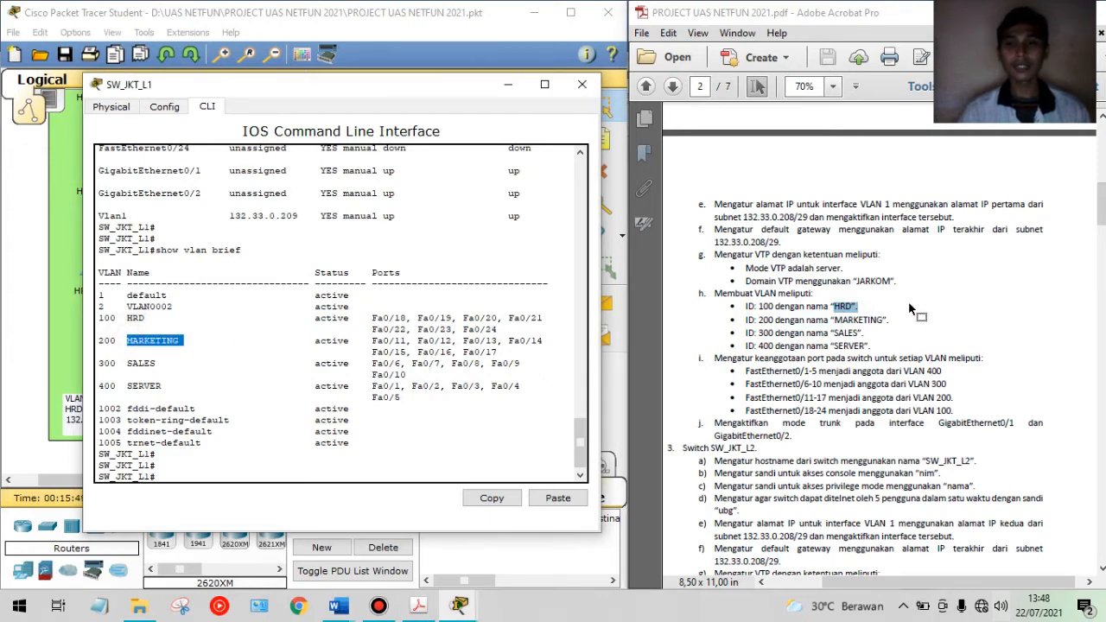
{"action": "left_click_drag", "start_coordinate": [834, 320], "coordinate": [884, 320]}
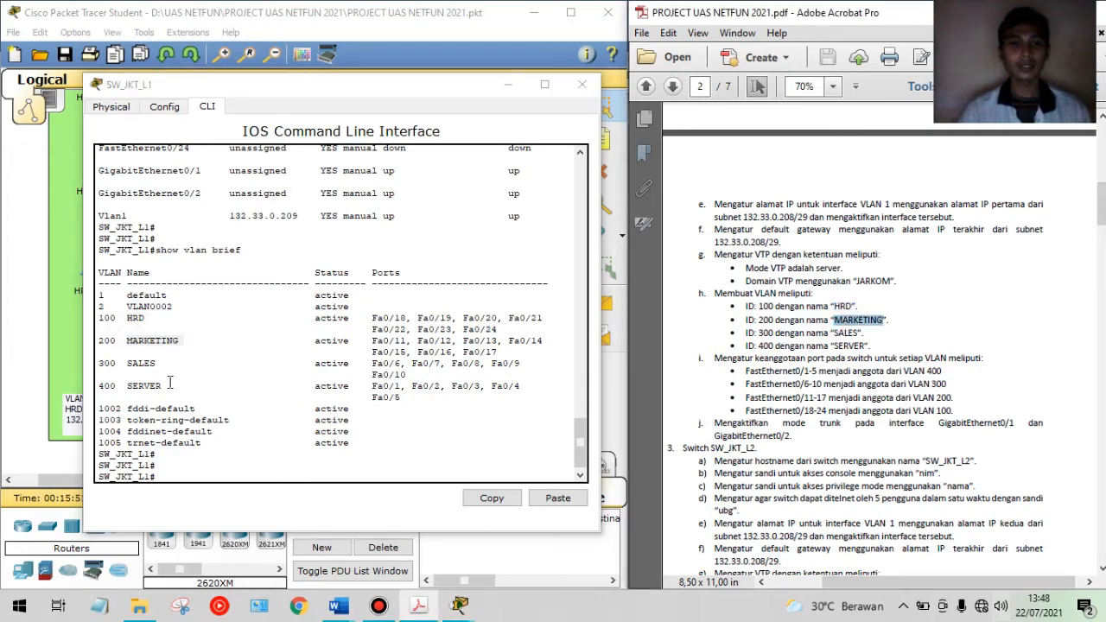
{"action": "left_click", "coordinate": [122, 363]}
Check the member ports of VLANs 400 and 300 on SW_JKT_L1 against the exam's item i
{"action": "left_click", "coordinate": [757, 357]}
{"action": "scroll", "coordinate": [731, 370], "scroll_direction": "down", "scroll_amount": 1}
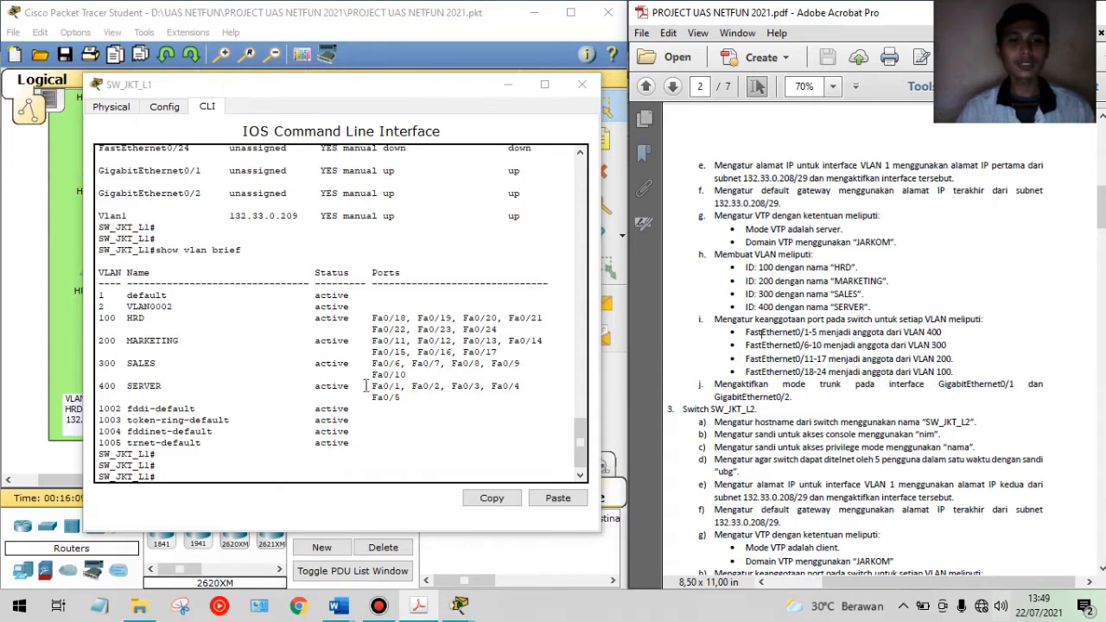
{"action": "left_click_drag", "start_coordinate": [128, 386], "coordinate": [172, 387]}
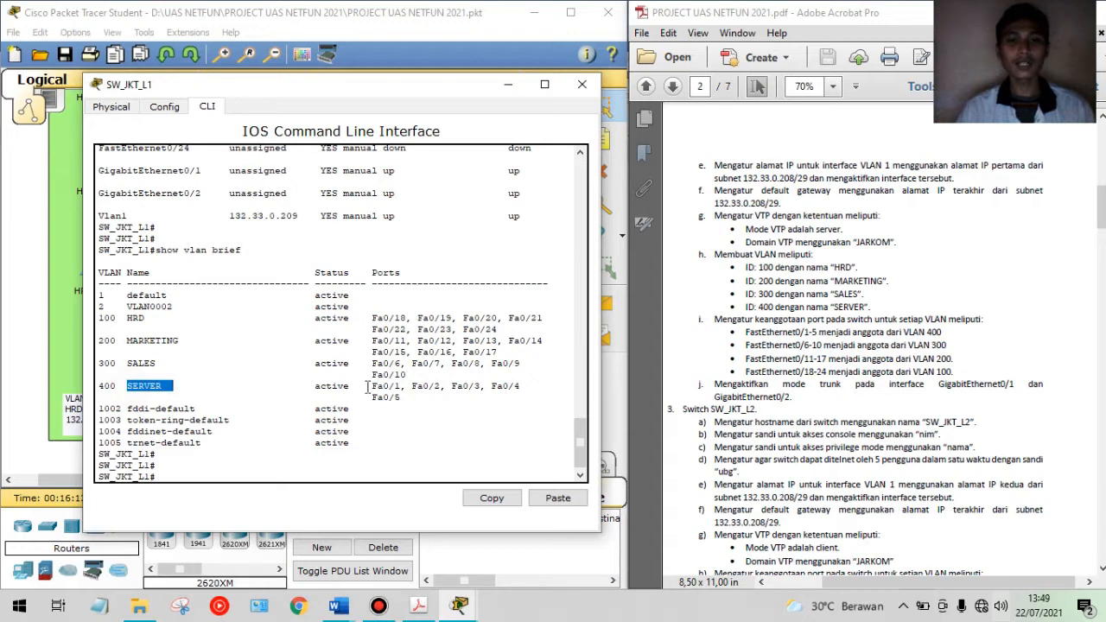
{"action": "left_click_drag", "start_coordinate": [370, 387], "coordinate": [408, 399]}
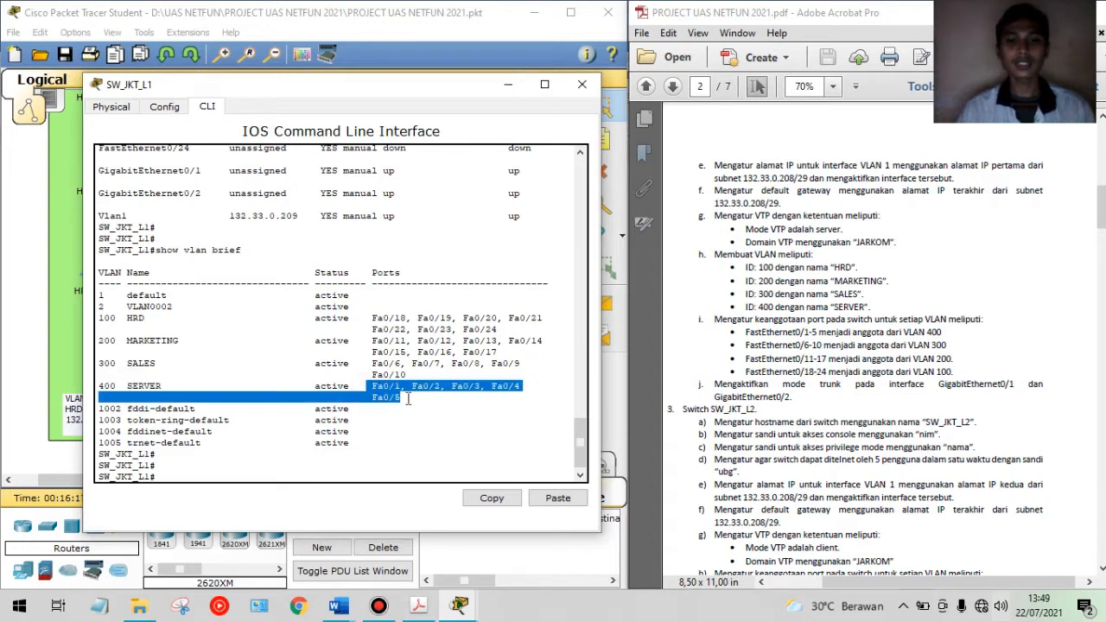
{"action": "left_click", "coordinate": [408, 398]}
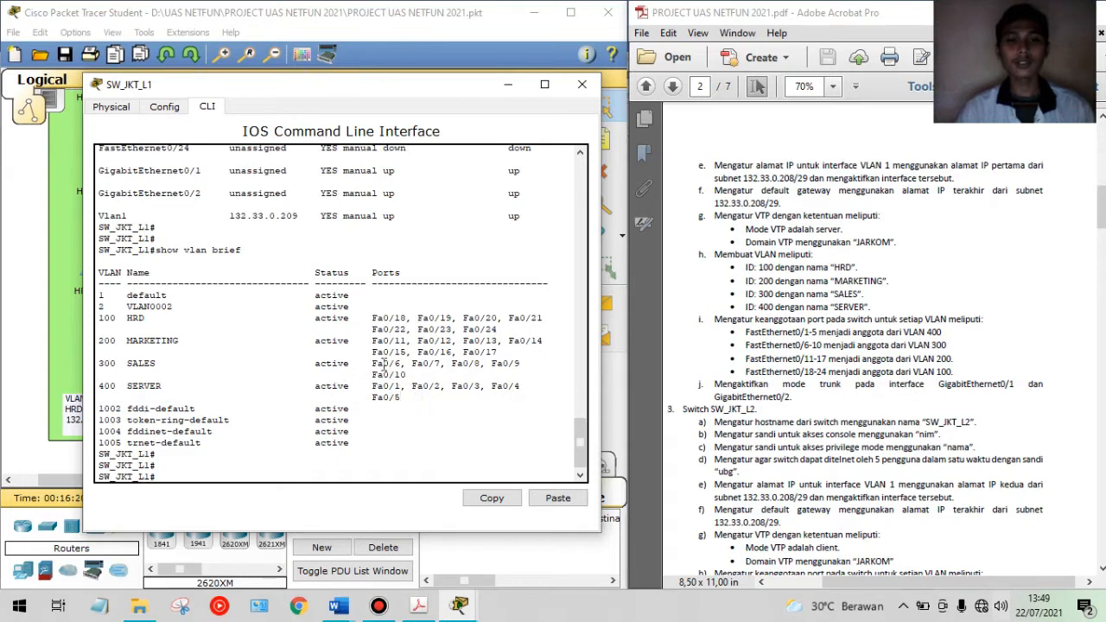
{"action": "left_click_drag", "start_coordinate": [370, 363], "coordinate": [415, 376]}
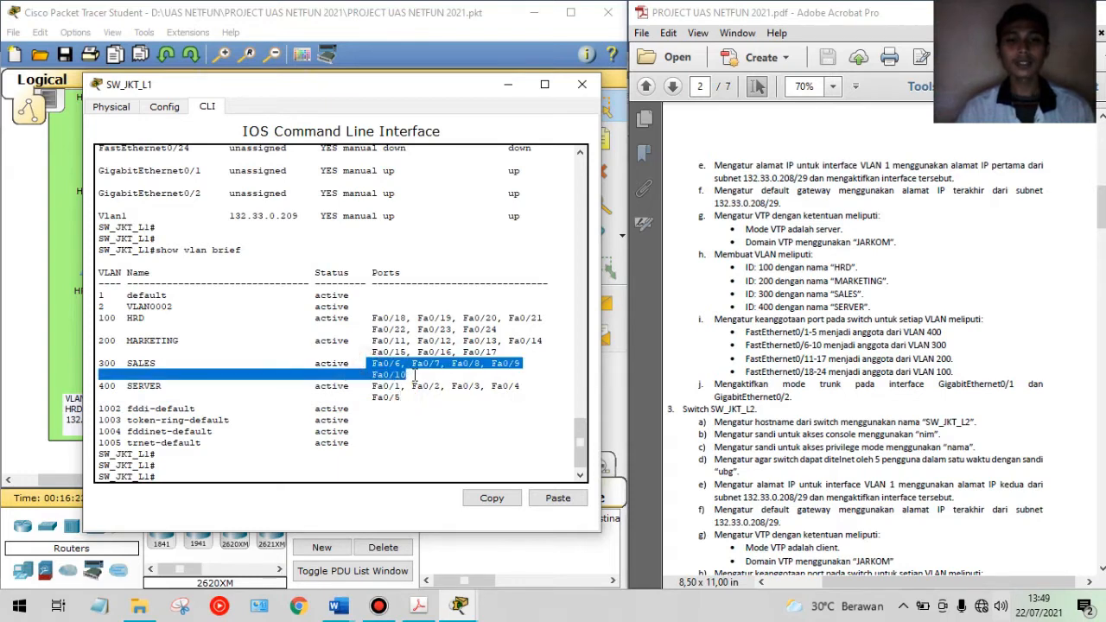
{"action": "left_click", "coordinate": [415, 375]}
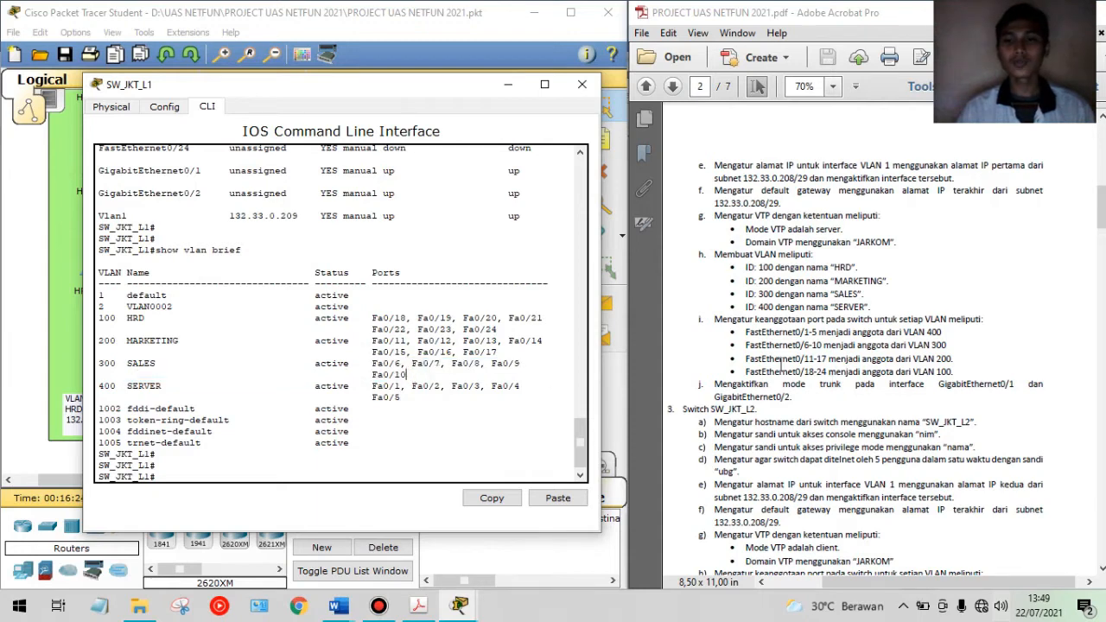
{"action": "left_click_drag", "start_coordinate": [745, 345], "coordinate": [950, 344]}
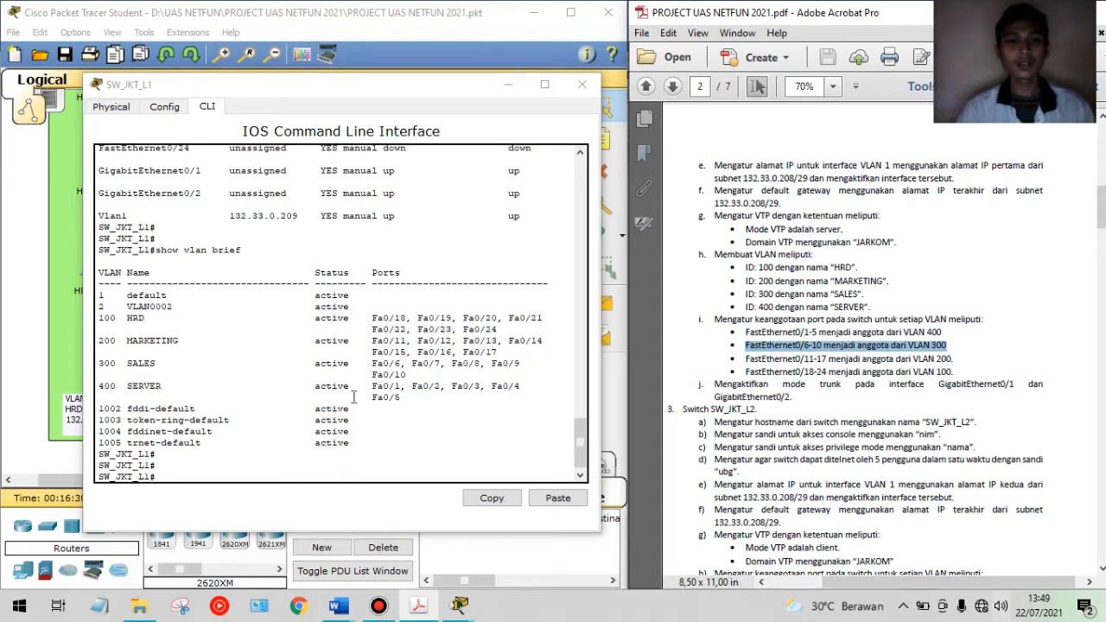
Check the member ports of the MARKETING and HRD VLANs on SW_JKT_L1 against the exam's item i
{"action": "left_click", "coordinate": [141, 344]}
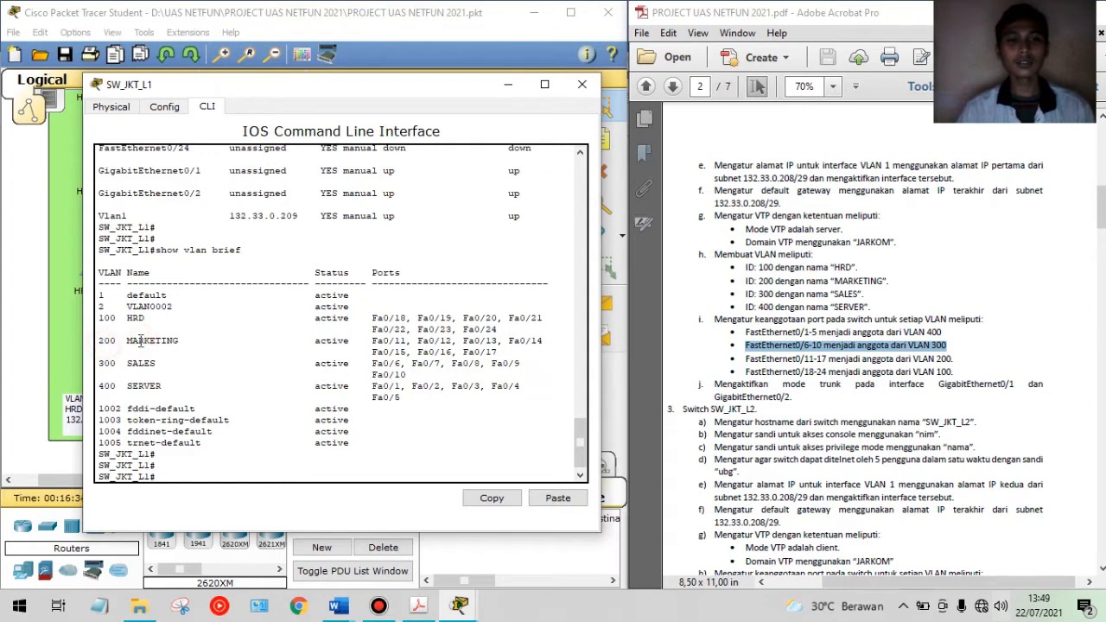
{"action": "left_click_drag", "start_coordinate": [127, 341], "coordinate": [241, 342]}
{"action": "left_click_drag", "start_coordinate": [373, 341], "coordinate": [412, 344]}
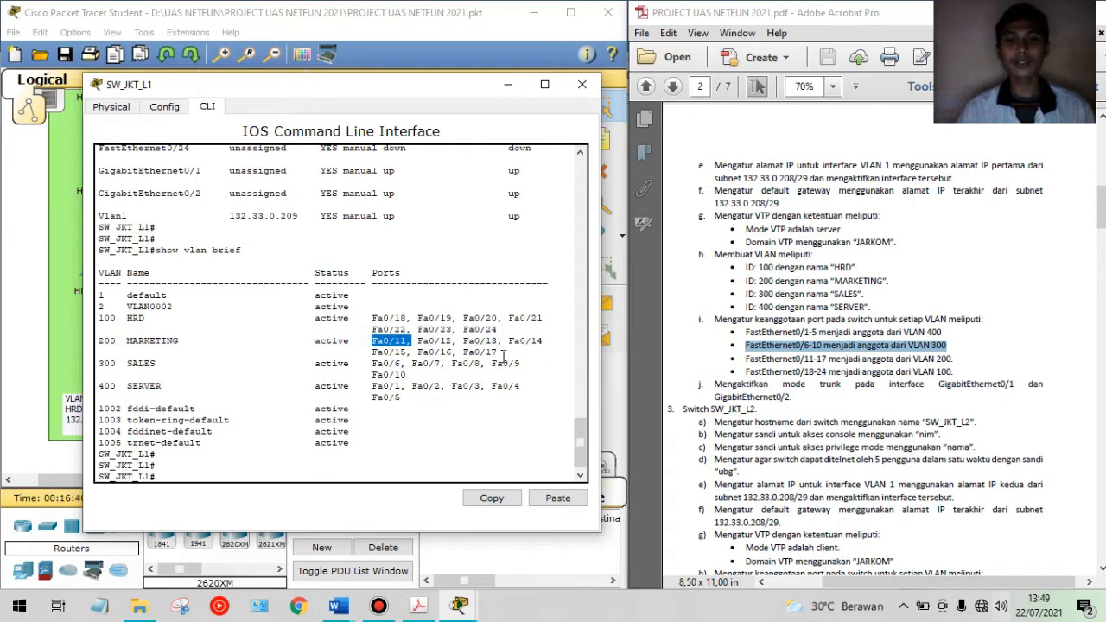
{"action": "left_click_drag", "start_coordinate": [743, 360], "coordinate": [960, 349]}
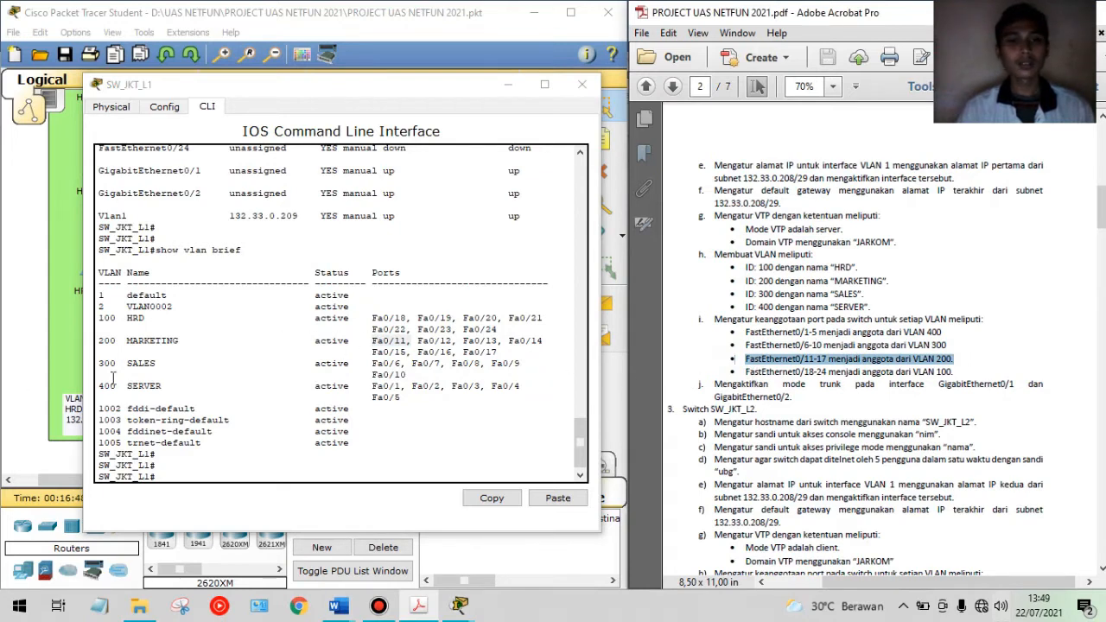
{"action": "left_click_drag", "start_coordinate": [115, 319], "coordinate": [147, 318]}
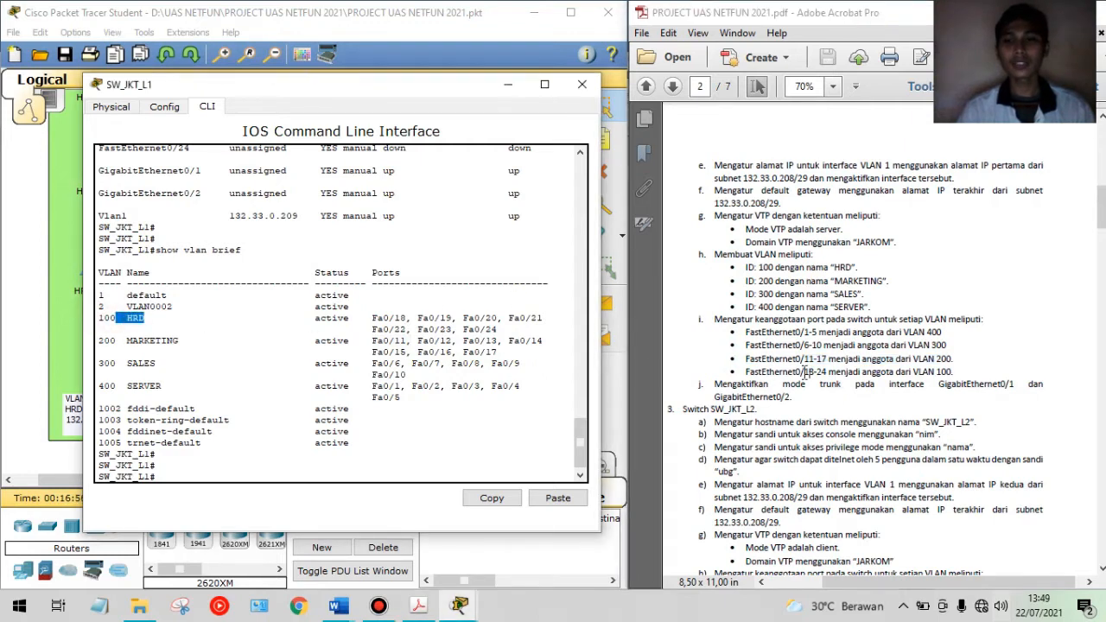
{"action": "left_click", "coordinate": [842, 373]}
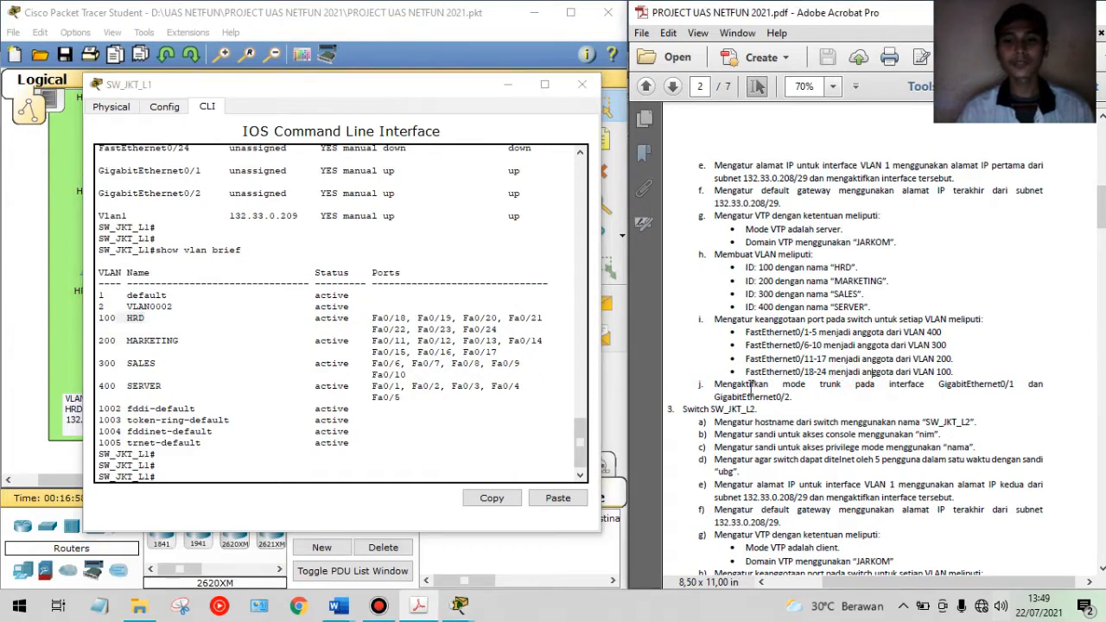
Read the exam's item j and the SW_JKT_L2 requirements, close SW_JKT_L1, and find the Server DNS section
{"action": "scroll", "coordinate": [750, 384], "scroll_direction": "down", "scroll_amount": 1}
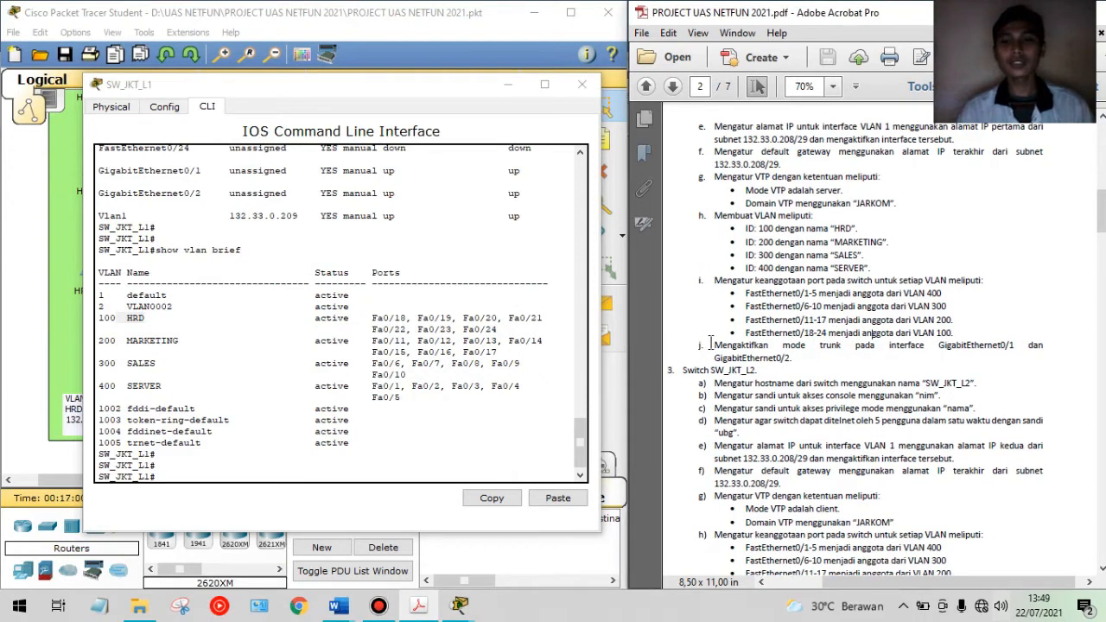
{"action": "left_click", "coordinate": [860, 355]}
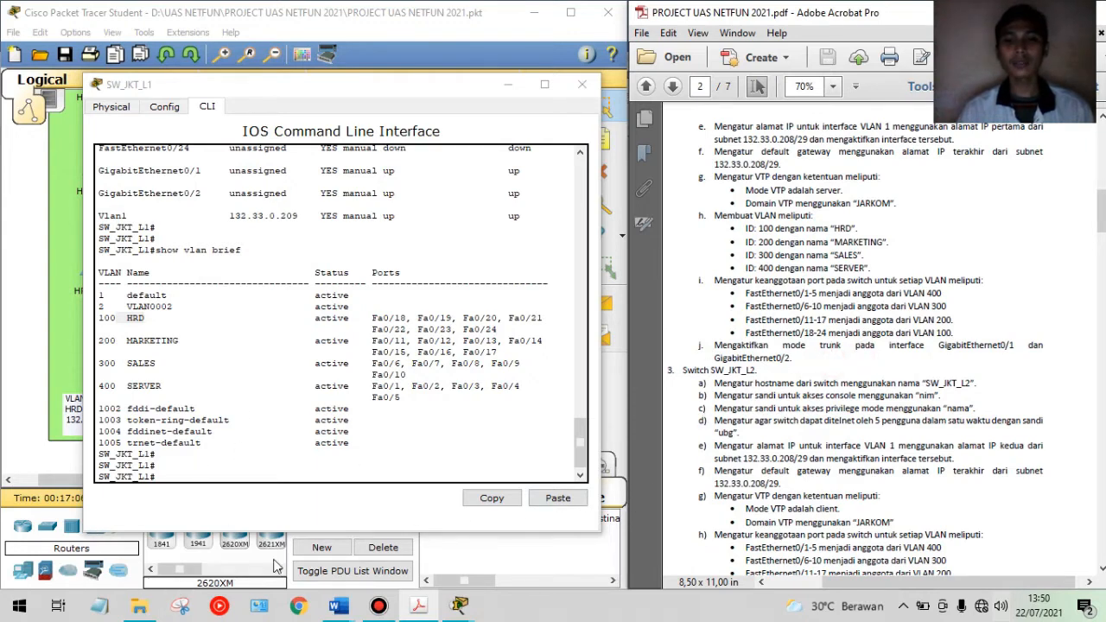
{"action": "scroll", "coordinate": [704, 430], "scroll_direction": "down", "scroll_amount": 2}
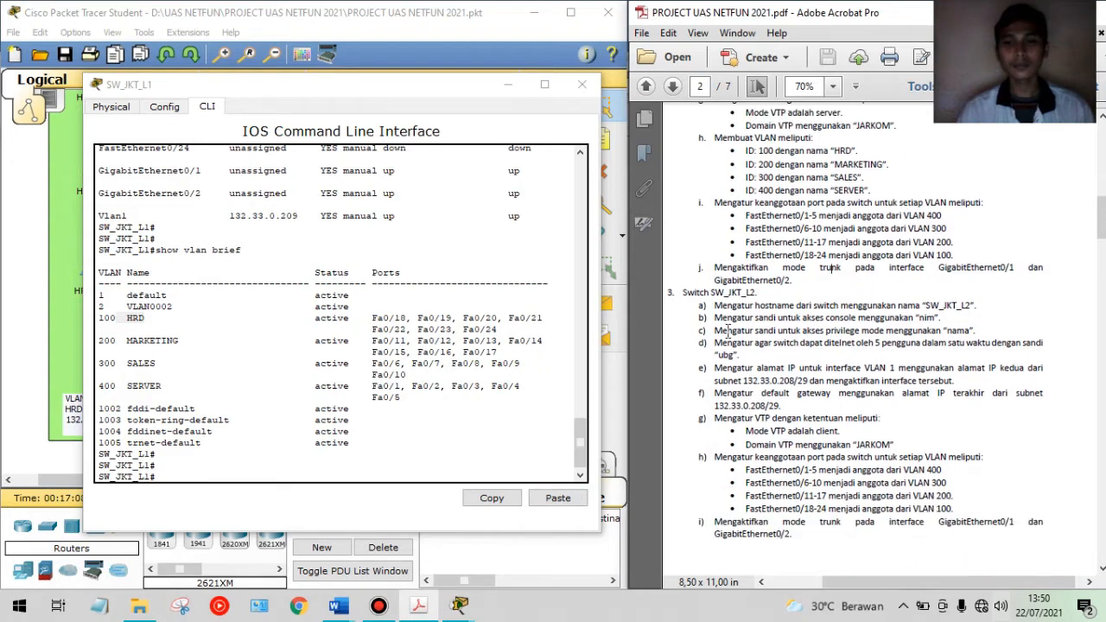
{"action": "scroll", "coordinate": [728, 330], "scroll_direction": "down", "scroll_amount": 1}
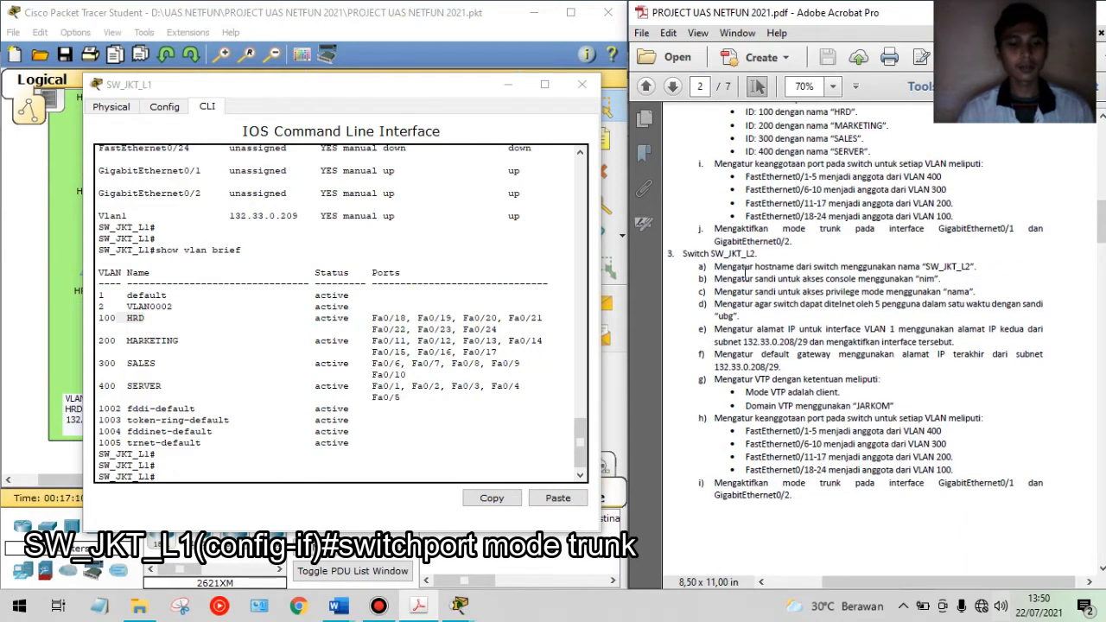
{"action": "left_click", "coordinate": [583, 85]}
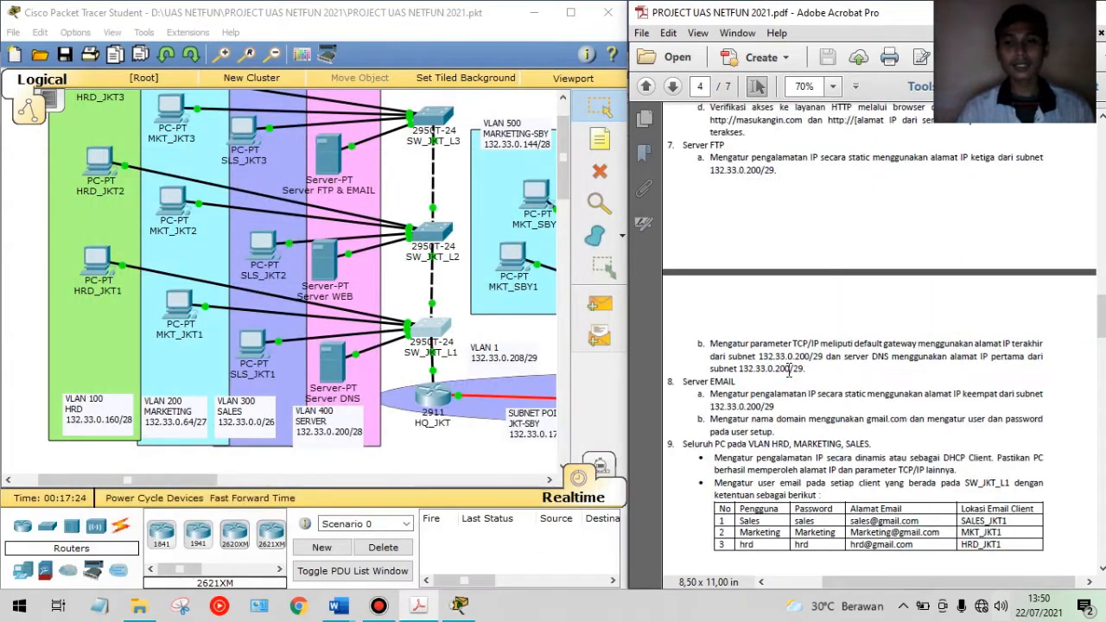
{"action": "scroll", "coordinate": [789, 367], "scroll_direction": "up", "scroll_amount": 10}
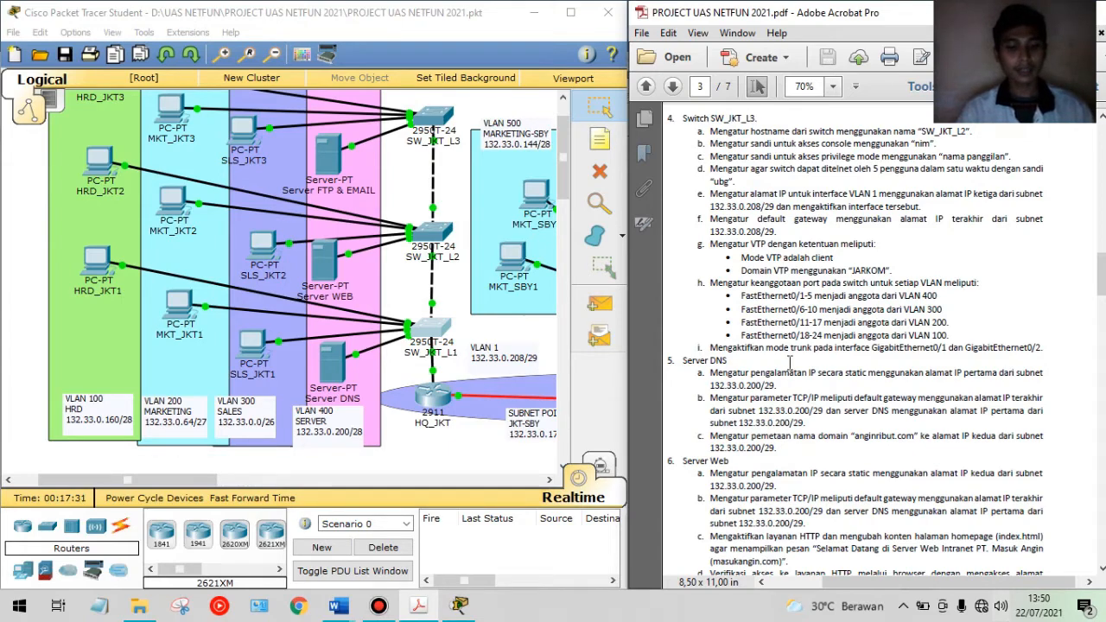
Open Server DNS's IP configuration and compare its address and subnet mask with item 5a's subnet 132.33.0.200/29
{"action": "left_click", "coordinate": [349, 347]}
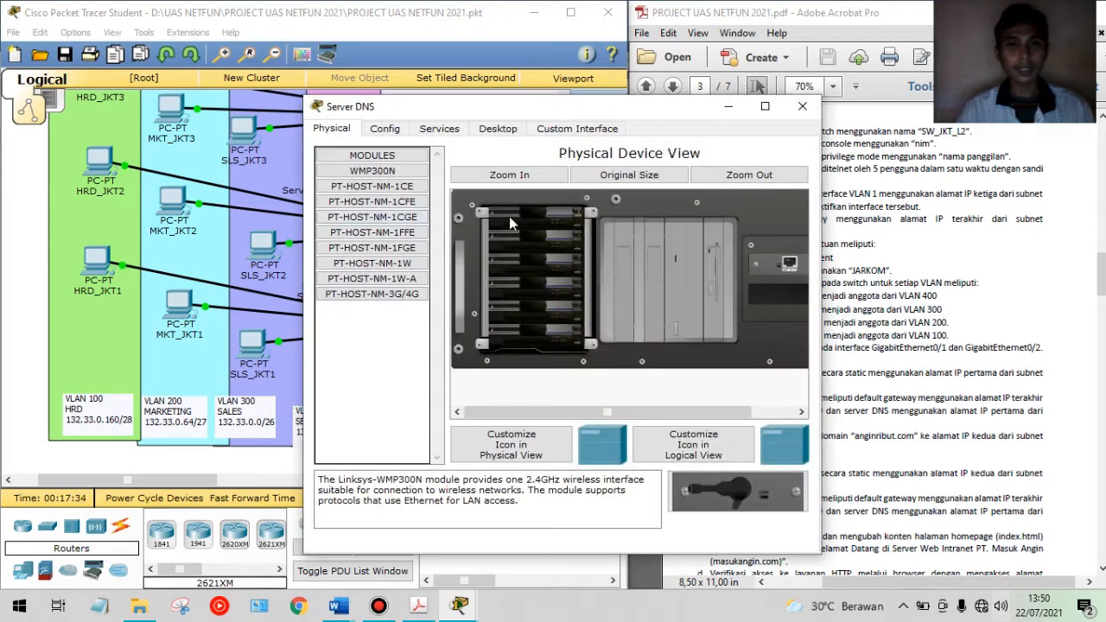
{"action": "left_click", "coordinate": [496, 128]}
{"action": "left_click", "coordinate": [383, 178]}
{"action": "left_click", "coordinate": [541, 255]}
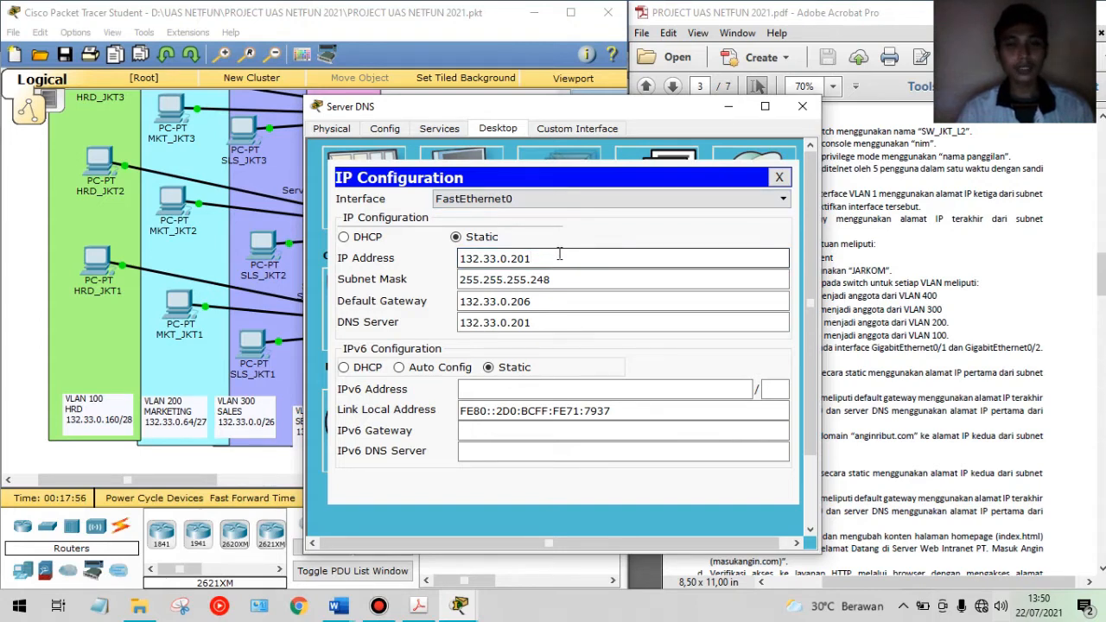
{"action": "left_click_drag", "start_coordinate": [679, 117], "coordinate": [479, 97]}
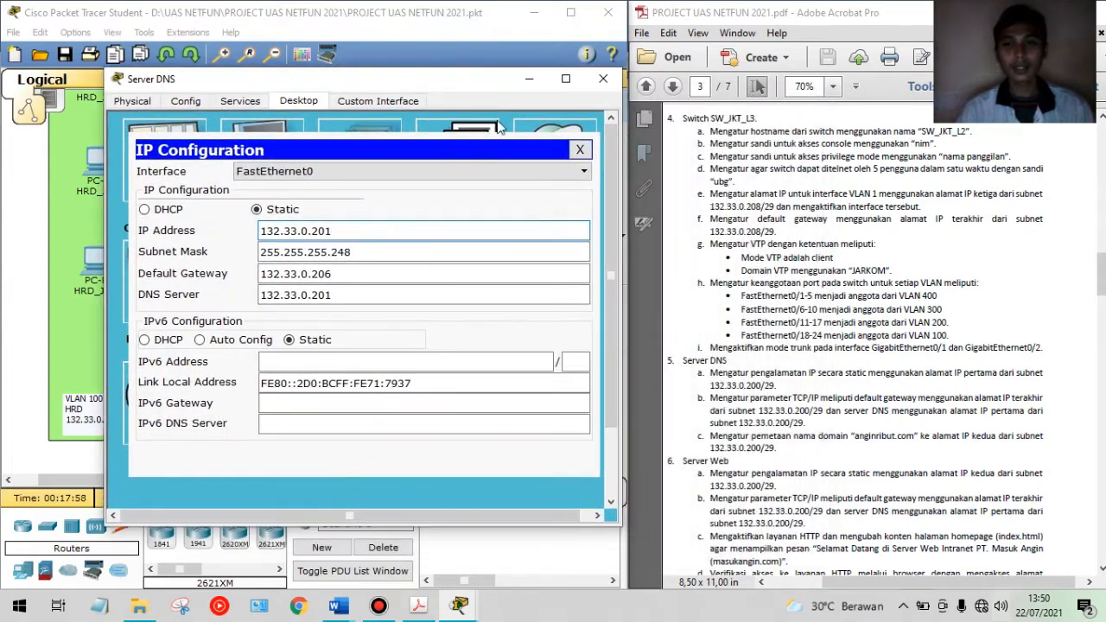
{"action": "scroll", "coordinate": [748, 322], "scroll_direction": "down", "scroll_amount": 3}
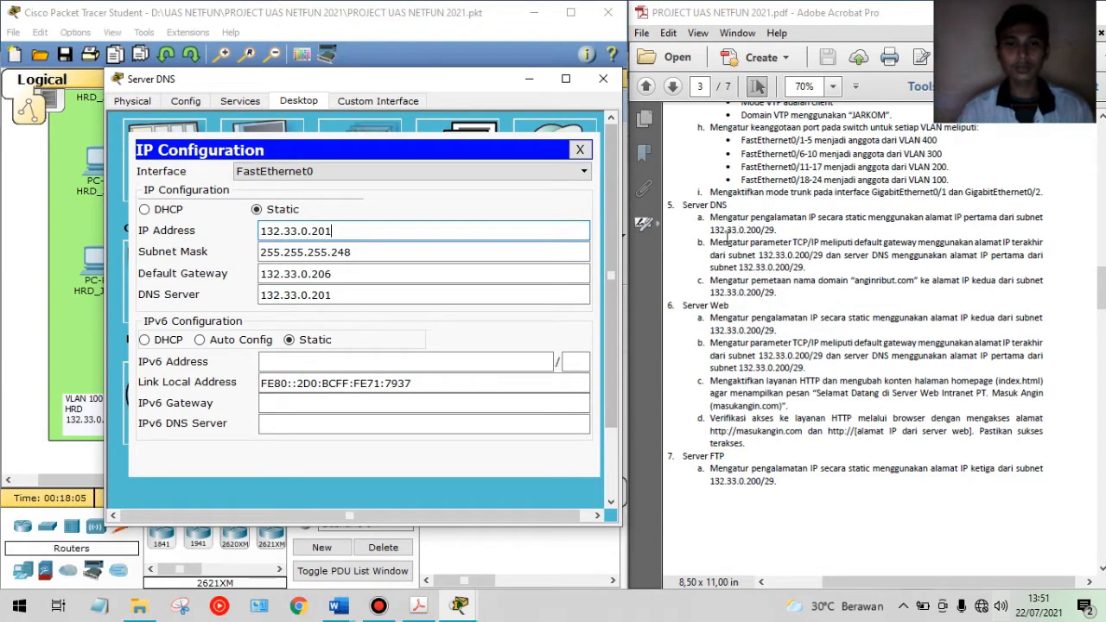
{"action": "left_click_drag", "start_coordinate": [311, 231], "coordinate": [352, 251]}
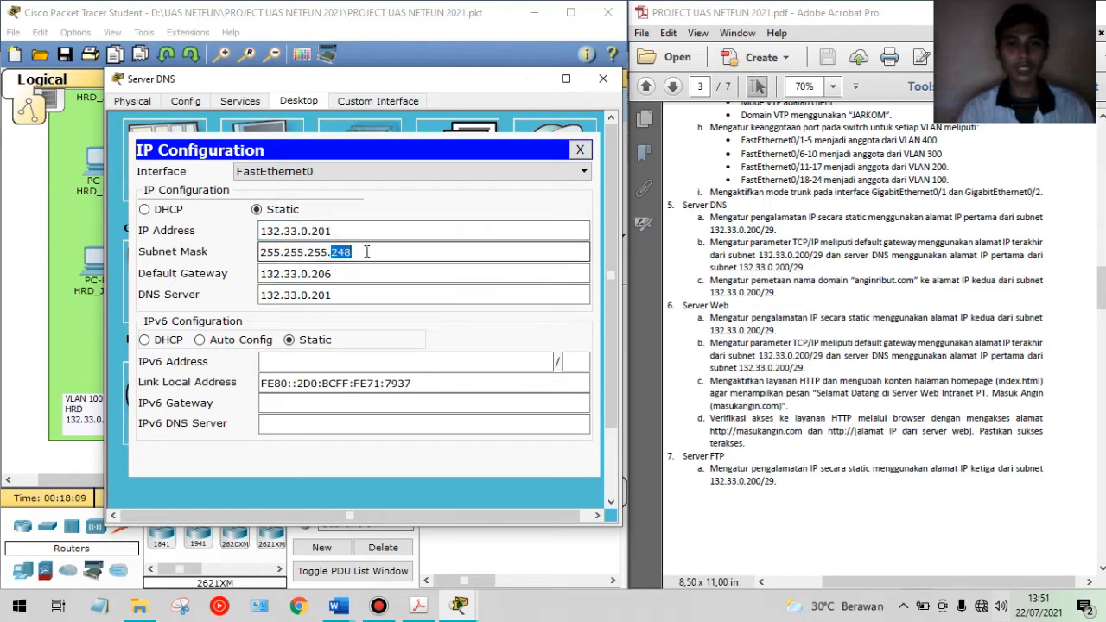
{"action": "left_click_drag", "start_coordinate": [763, 229], "coordinate": [777, 230]}
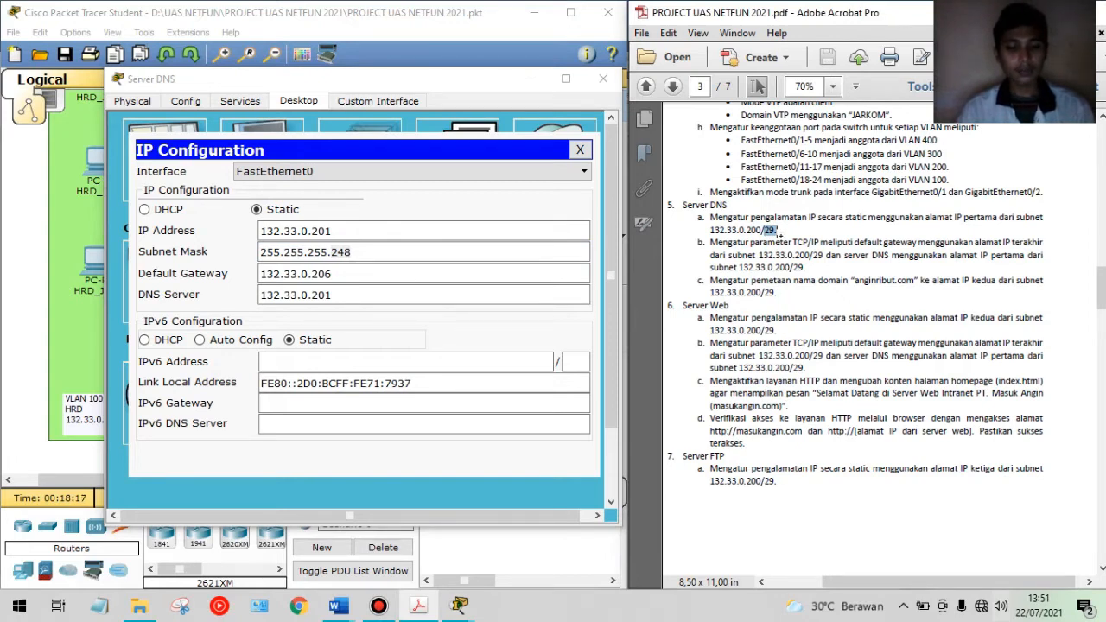
Inspect the anginribut.com record in Server DNS's DNS service, revisit its IP configuration, and close the server
{"action": "left_click", "coordinate": [241, 102]}
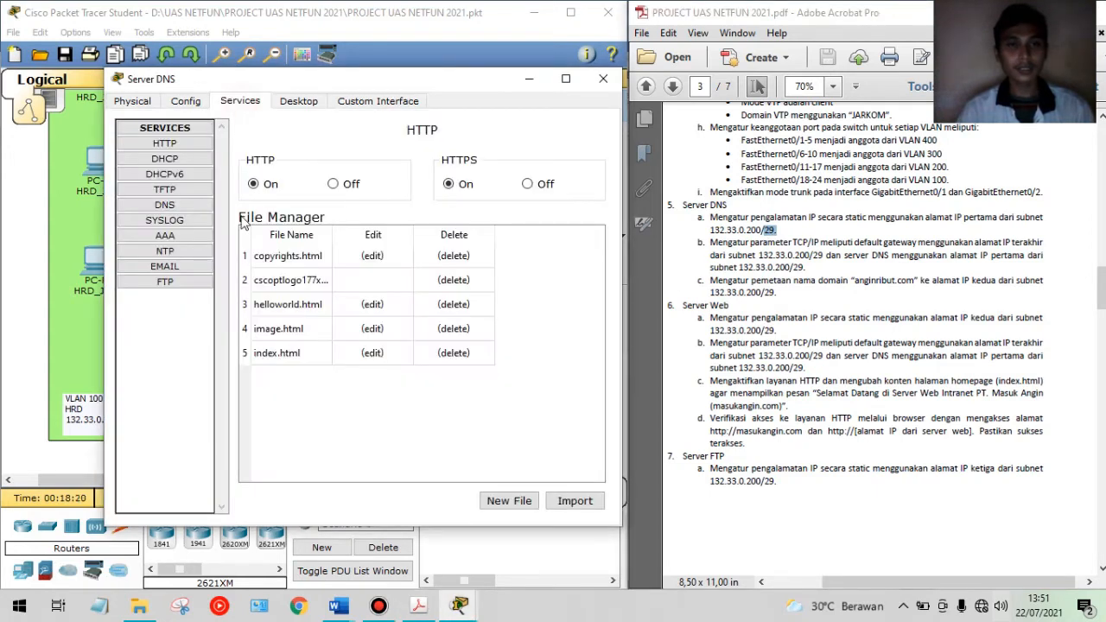
{"action": "left_click", "coordinate": [179, 206]}
{"action": "left_click", "coordinate": [292, 308]}
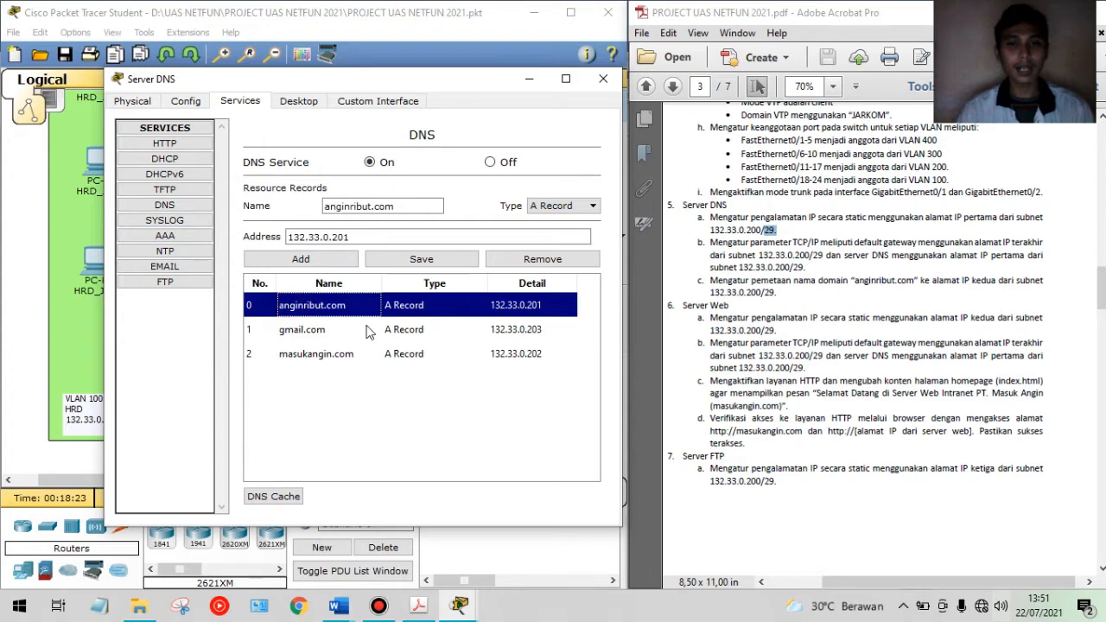
{"action": "left_click", "coordinate": [298, 101]}
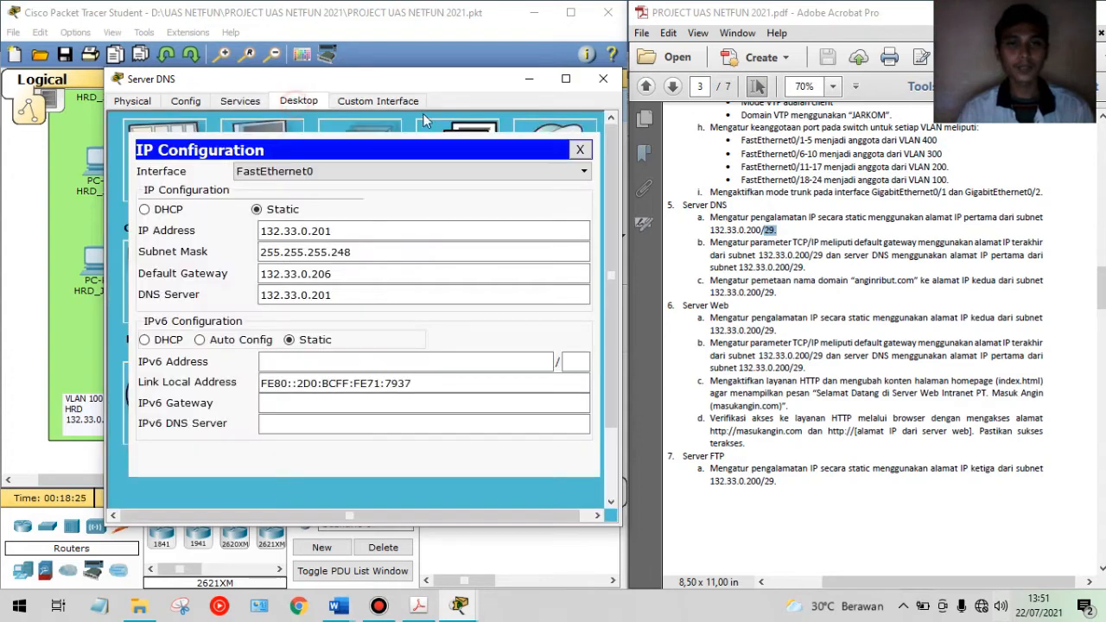
{"action": "left_click", "coordinate": [600, 86]}
Find the exam's Server Web section and open Server WEB's HTTP service settings
{"action": "scroll", "coordinate": [707, 240], "scroll_direction": "down", "scroll_amount": 2}
{"action": "left_click_drag", "start_coordinate": [680, 229], "coordinate": [730, 229]}
{"action": "left_click", "coordinate": [327, 268]}
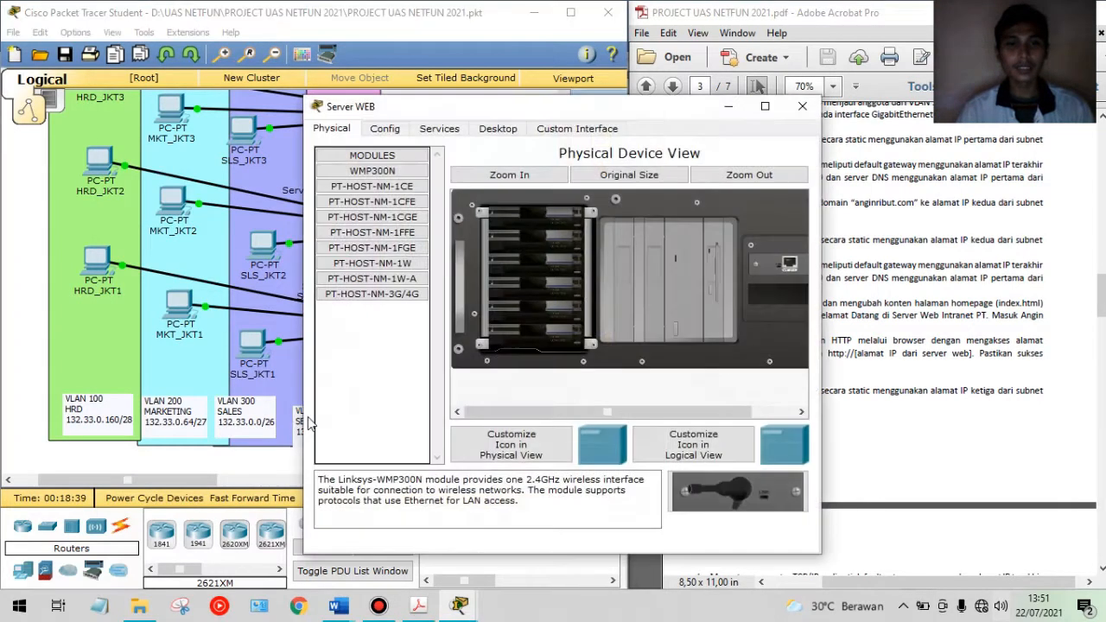
{"action": "left_click", "coordinate": [440, 130]}
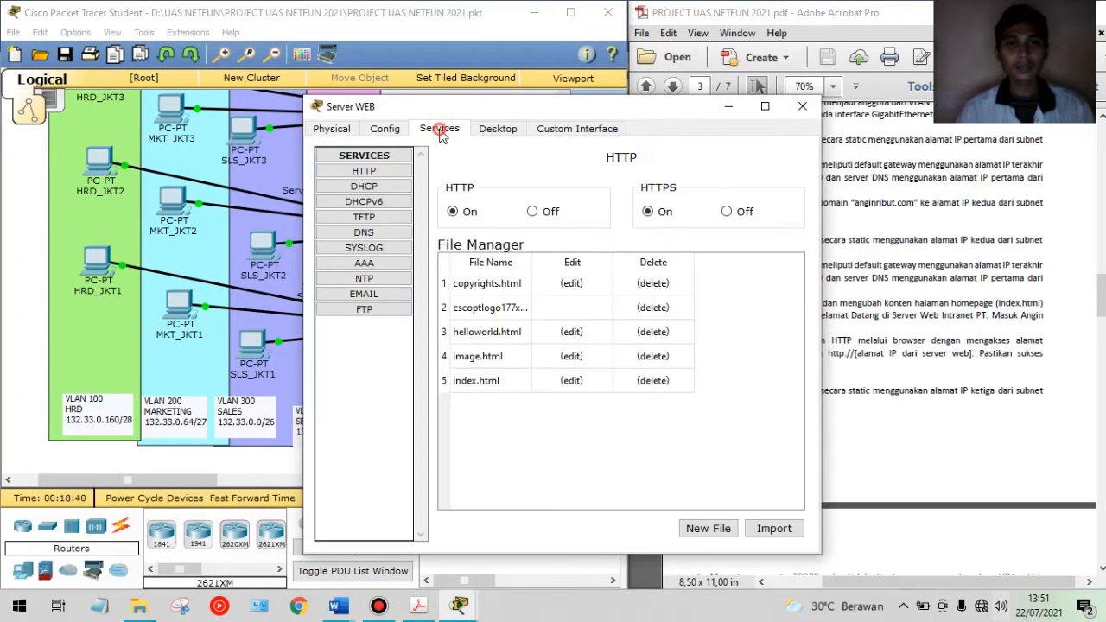
Open Server WEB's IP configuration and check its address, subnet mask and DNS server against the exam's Server Web section
{"action": "left_click", "coordinate": [494, 129]}
{"action": "left_click", "coordinate": [364, 178]}
{"action": "left_click", "coordinate": [486, 258]}
{"action": "double_click", "coordinate": [558, 257]}
{"action": "double_click", "coordinate": [565, 280]}
{"action": "double_click", "coordinate": [555, 259]}
{"action": "double_click", "coordinate": [564, 278]}
{"action": "left_click", "coordinate": [564, 277]}
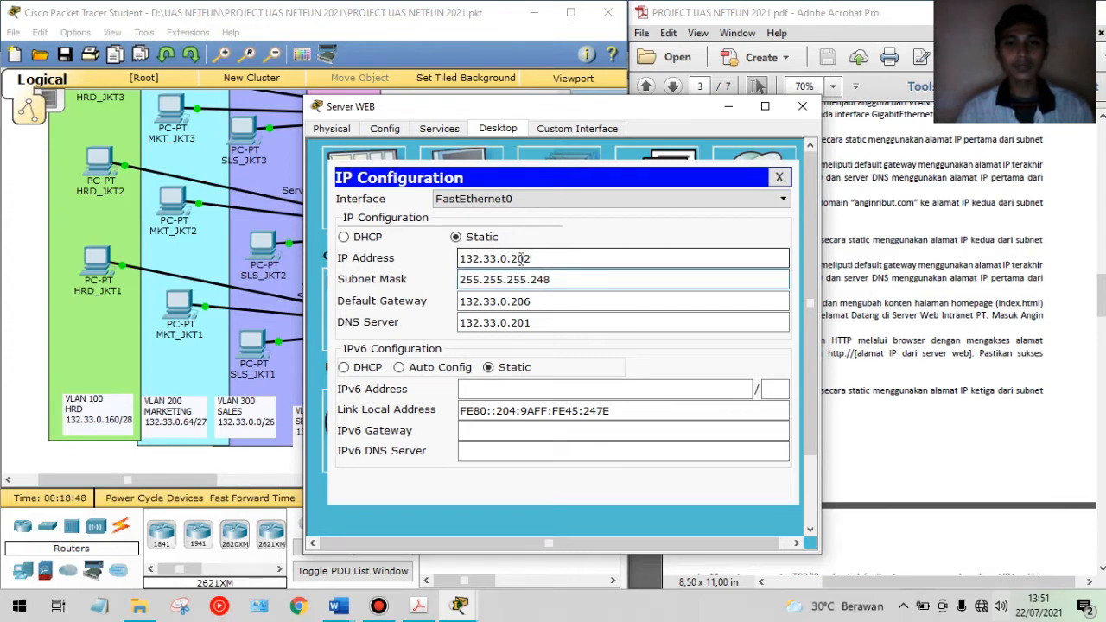
{"action": "left_click", "coordinate": [564, 257]}
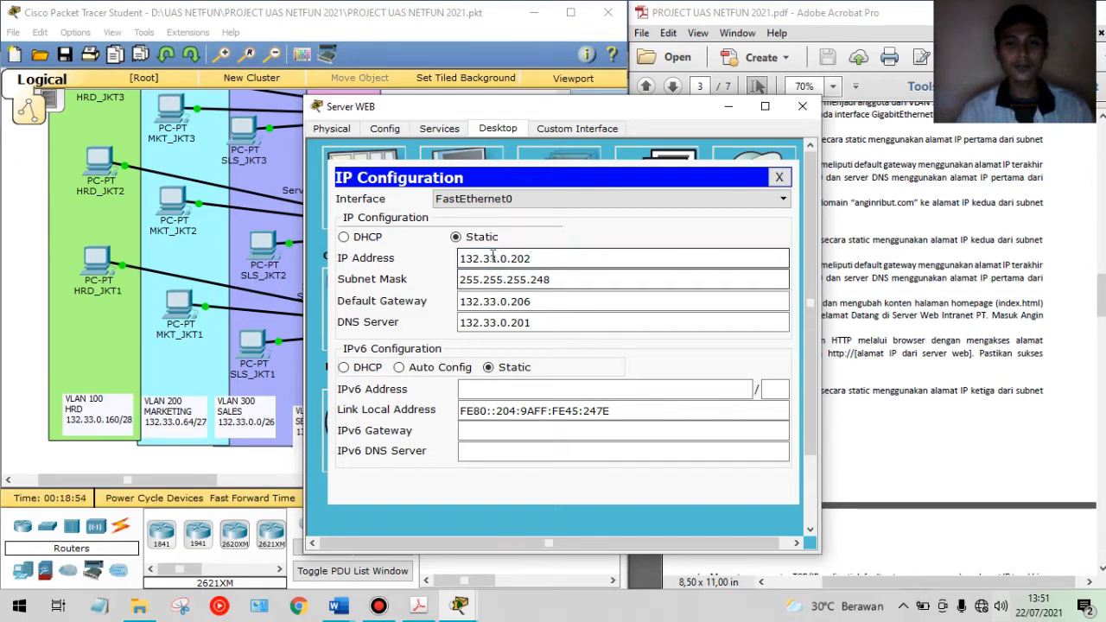
{"action": "left_click", "coordinate": [558, 323]}
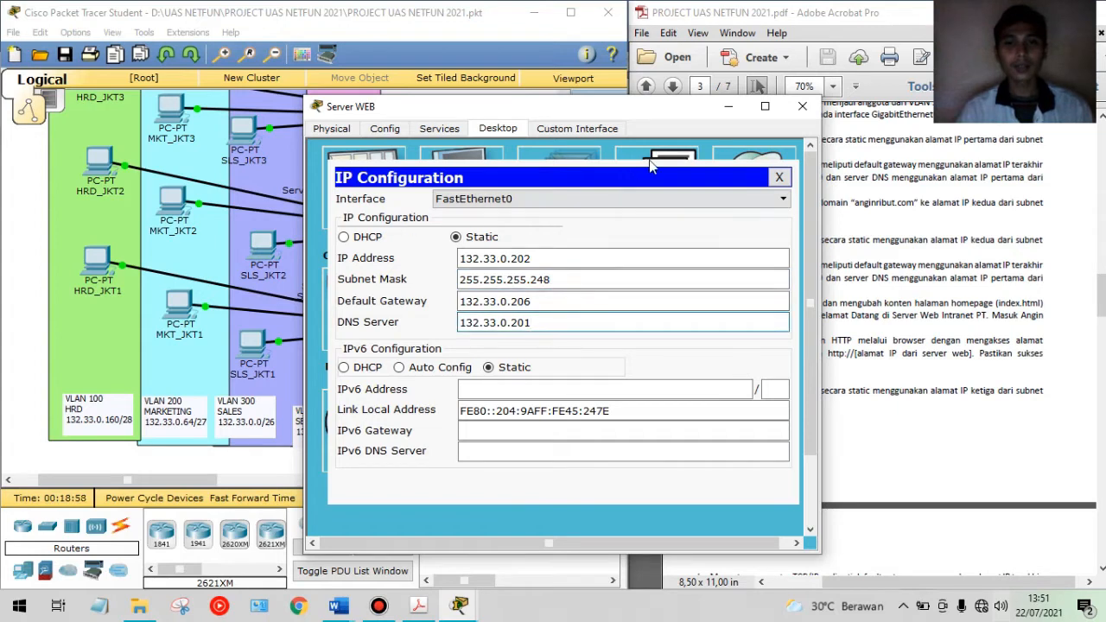
Close Server WEB's IP configuration, check that its HTTP service is enabled, and close the server
{"action": "left_click", "coordinate": [778, 176]}
{"action": "left_click", "coordinate": [443, 130]}
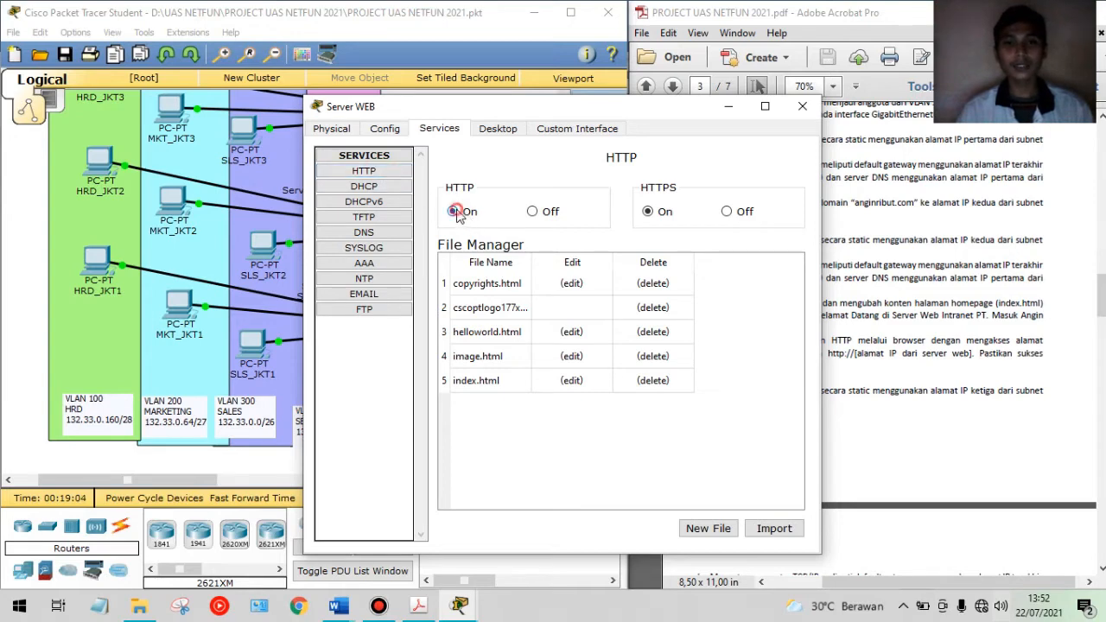
{"action": "left_click", "coordinate": [802, 108]}
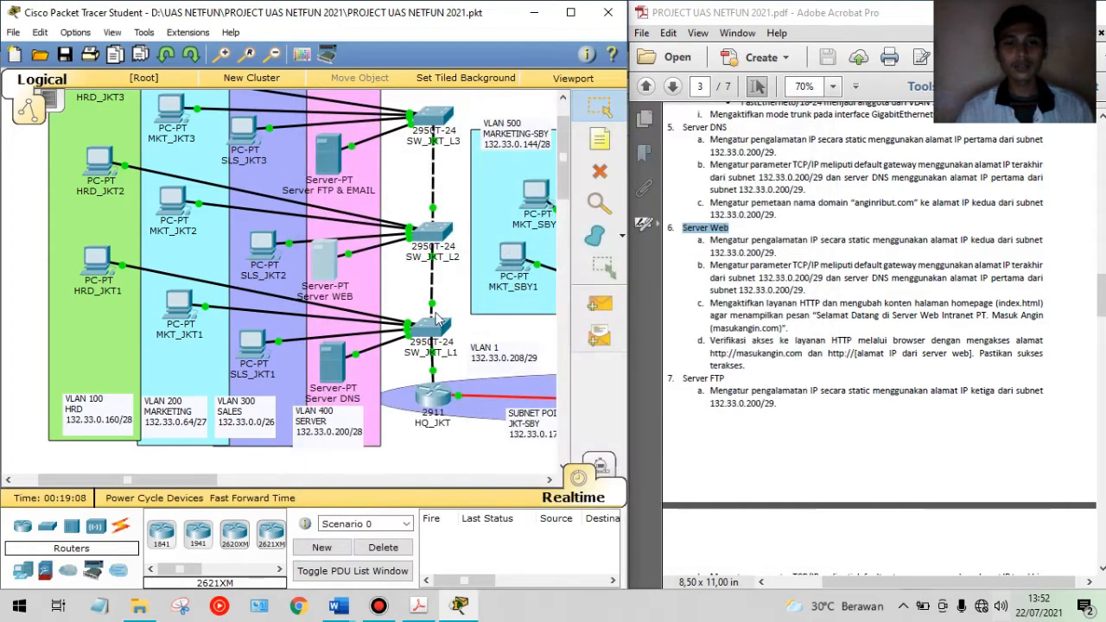
Inspect the masukangin.com record in Server DNS's DNS service and close the server
{"action": "left_click", "coordinate": [333, 356]}
{"action": "left_click", "coordinate": [439, 128]}
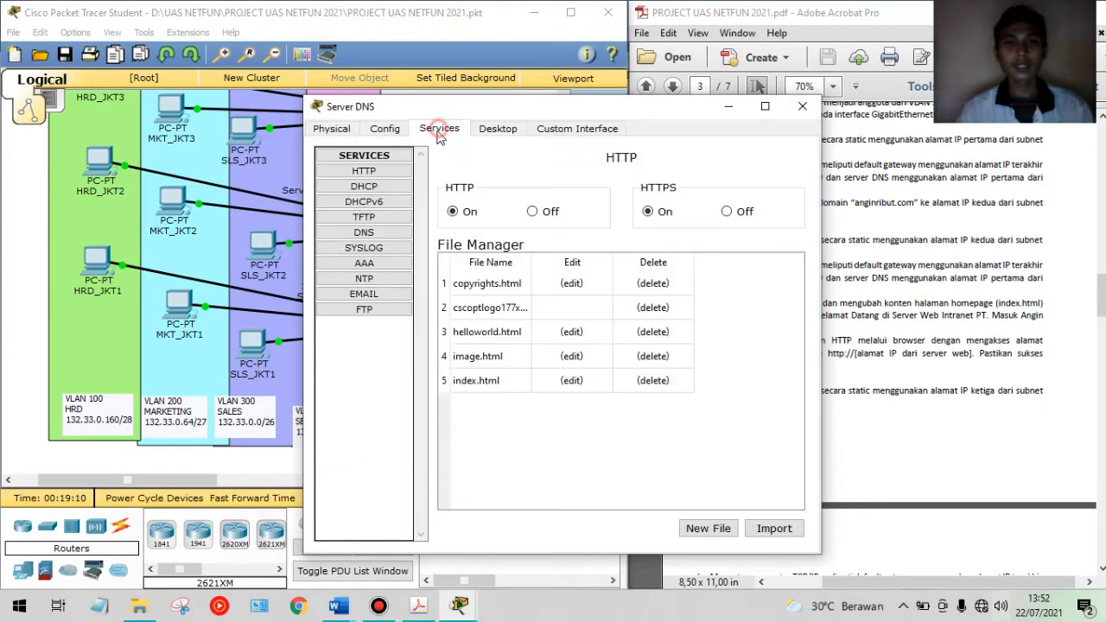
{"action": "left_click", "coordinate": [374, 236]}
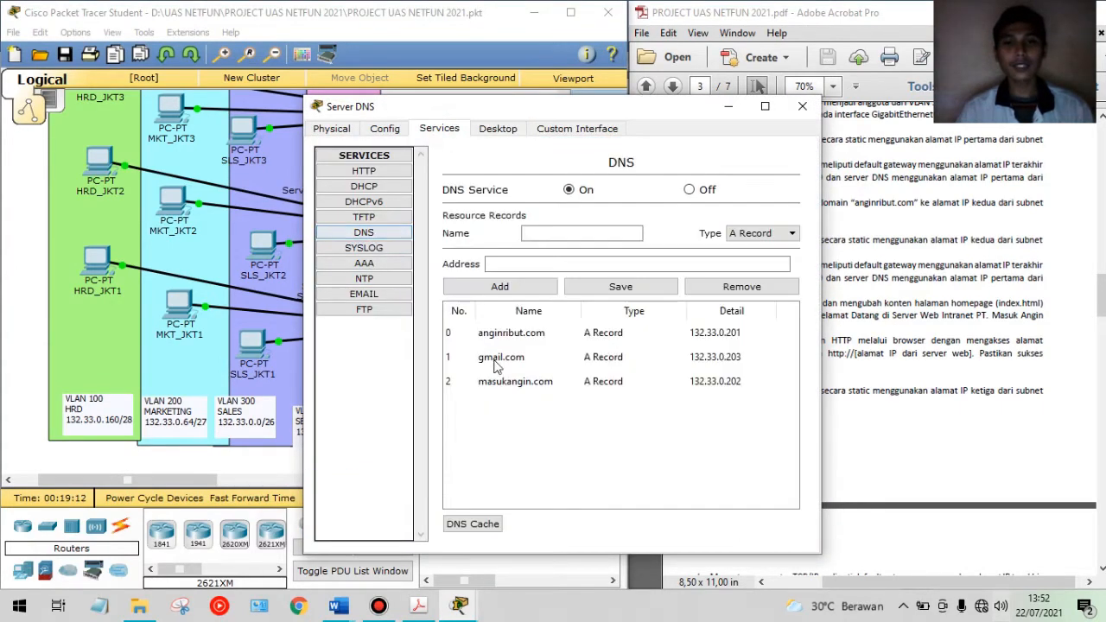
{"action": "left_click", "coordinate": [505, 387]}
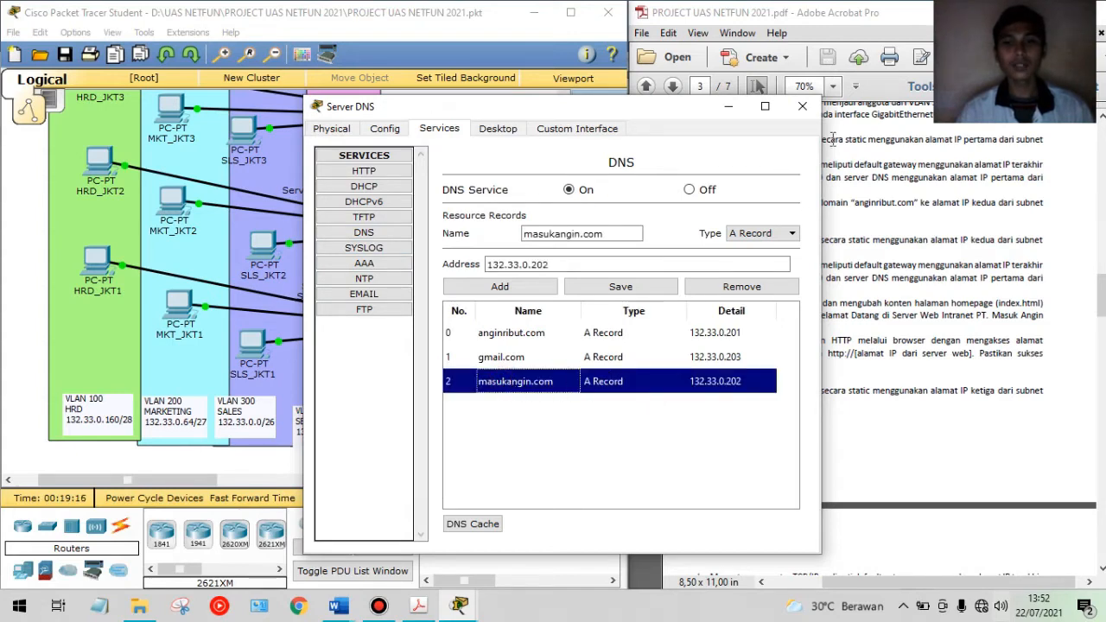
{"action": "left_click", "coordinate": [802, 105]}
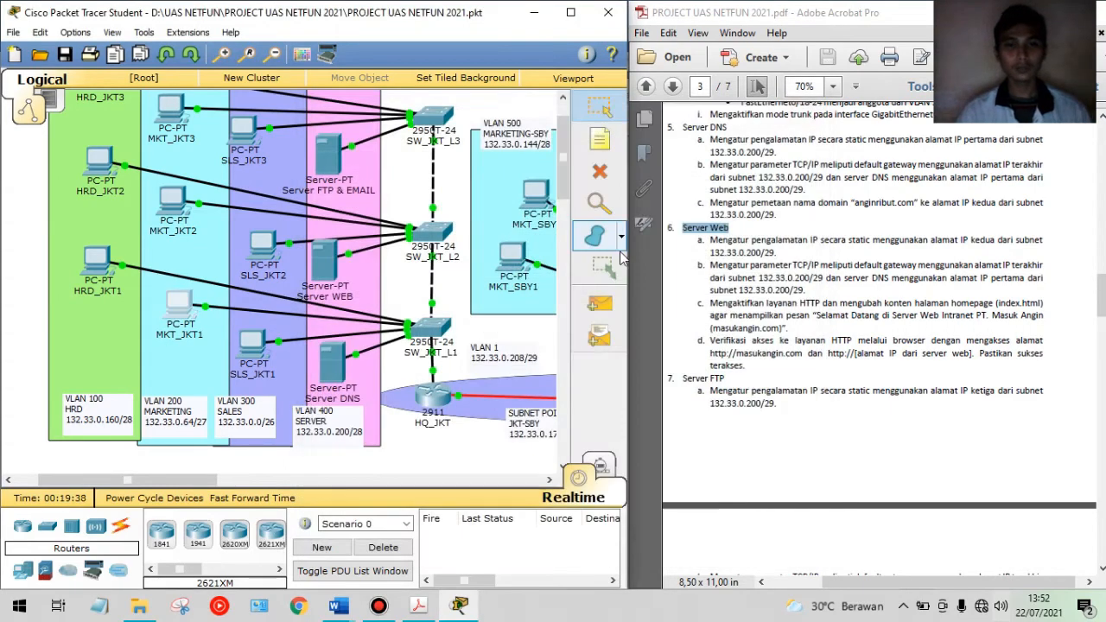
Reread the exam's Server Web section and load masukangin.com in SLS_JKT1's web browser
{"action": "left_click", "coordinate": [804, 239]}
{"action": "left_click_drag", "start_coordinate": [683, 227], "coordinate": [728, 228]}
{"action": "left_click", "coordinate": [777, 252]}
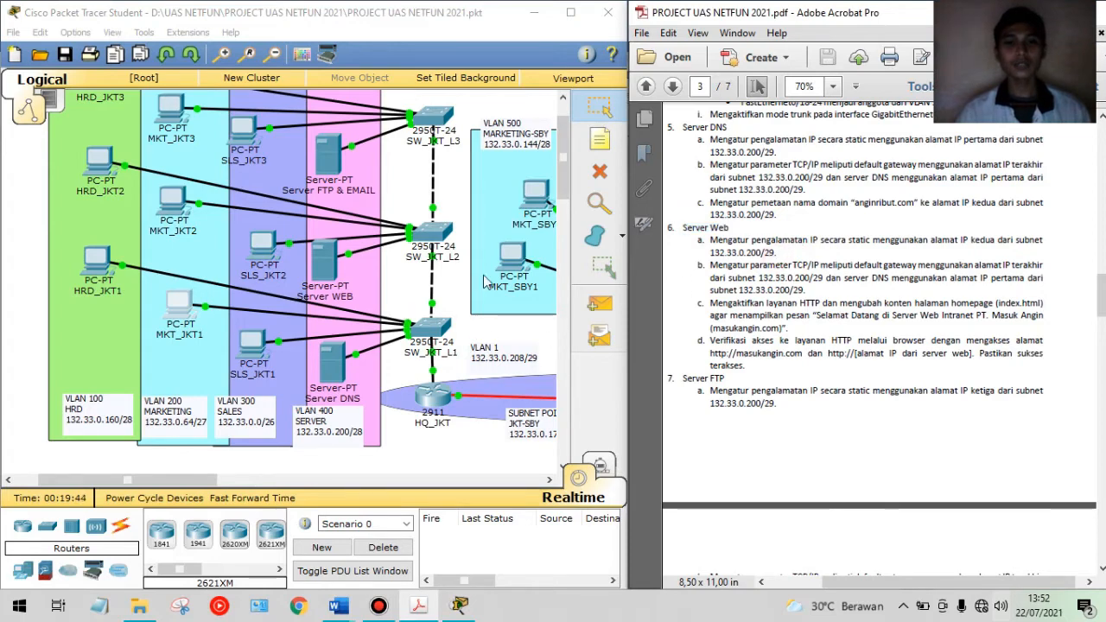
{"action": "left_click", "coordinate": [740, 253]}
{"action": "left_click", "coordinate": [251, 354]}
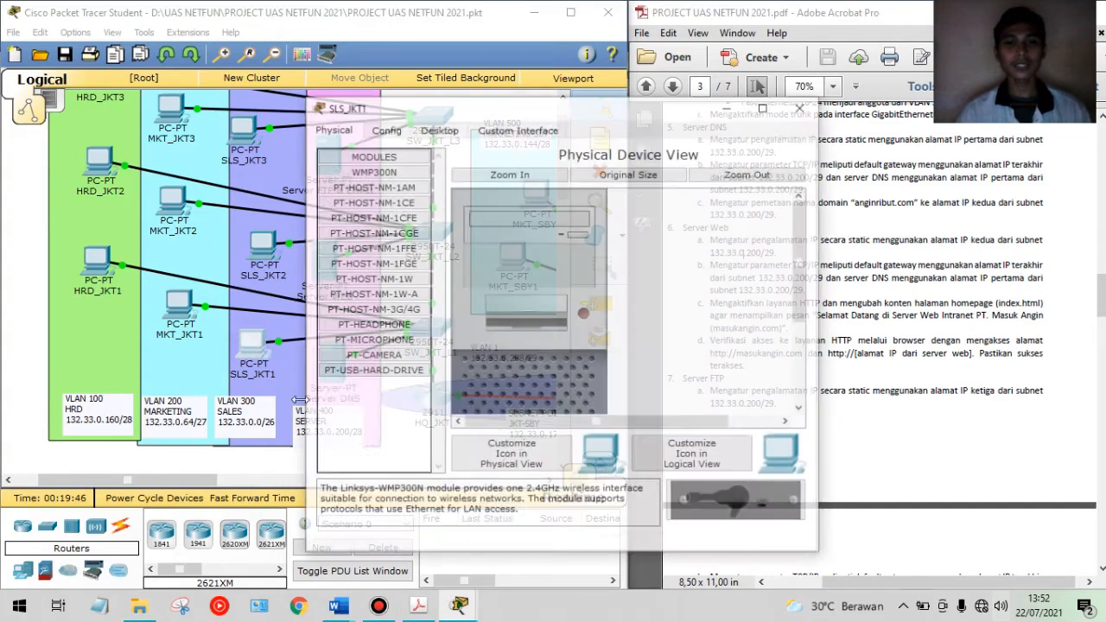
{"action": "left_click", "coordinate": [439, 128]}
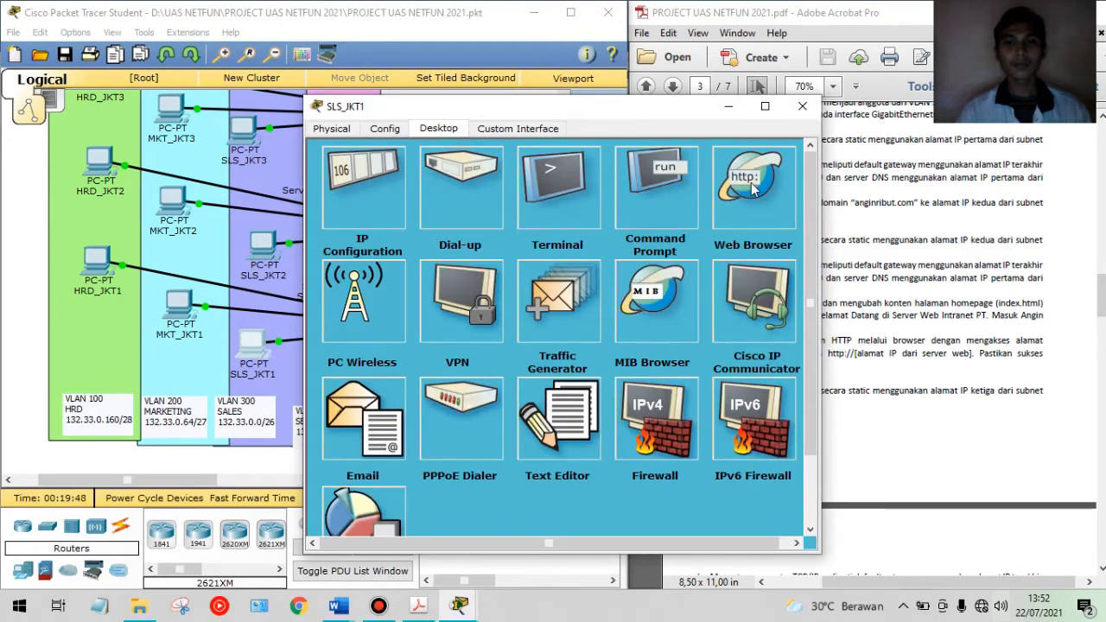
{"action": "left_click", "coordinate": [753, 190]}
{"action": "left_click", "coordinate": [628, 196]}
{"action": "type", "text": "masukangin"}
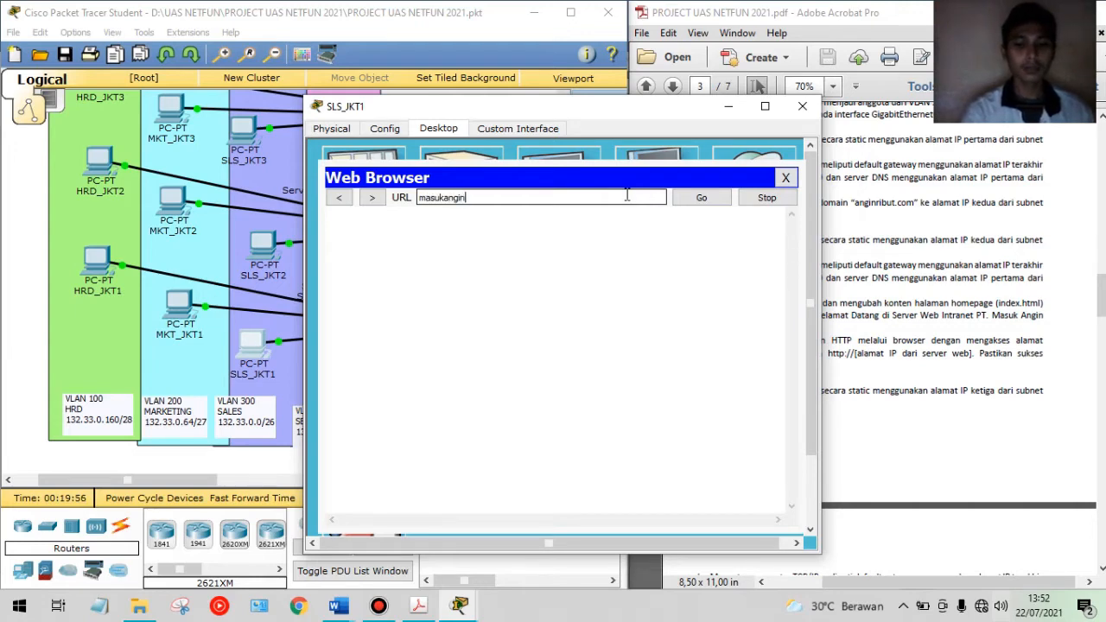
{"action": "type", "text": ".com"}
{"action": "key", "text": "Return"}
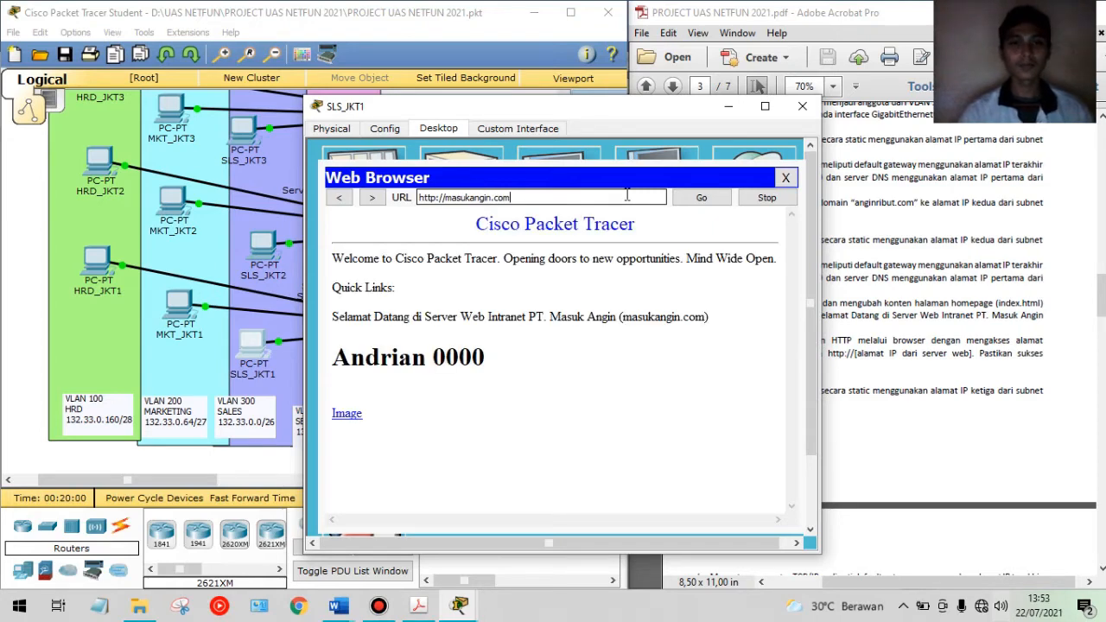
Examine the welcome sentence and the large heading on the masukangin.com page, and close SLS_JKT1
{"action": "left_click_drag", "start_coordinate": [331, 319], "coordinate": [719, 322]}
{"action": "left_click", "coordinate": [516, 335]}
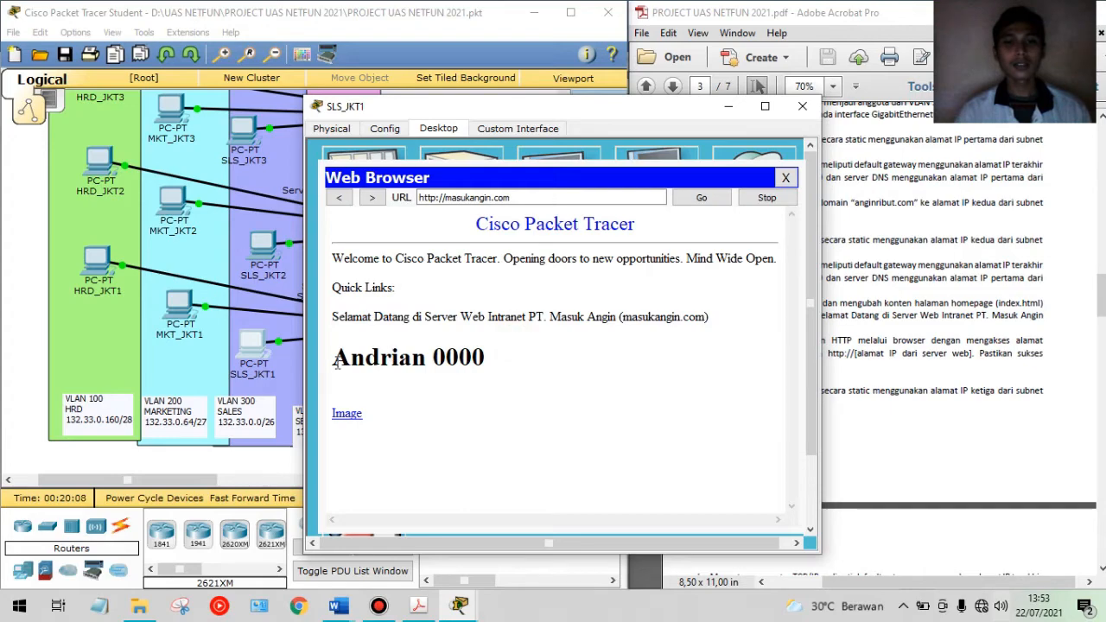
{"action": "left_click_drag", "start_coordinate": [331, 358], "coordinate": [434, 358]}
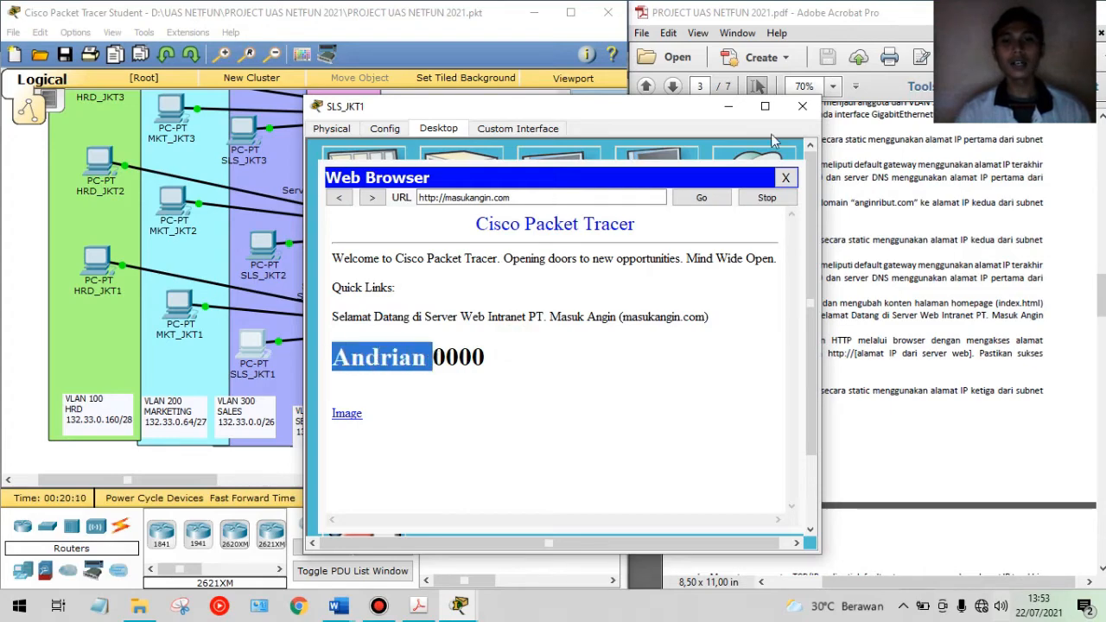
{"action": "left_click", "coordinate": [802, 105]}
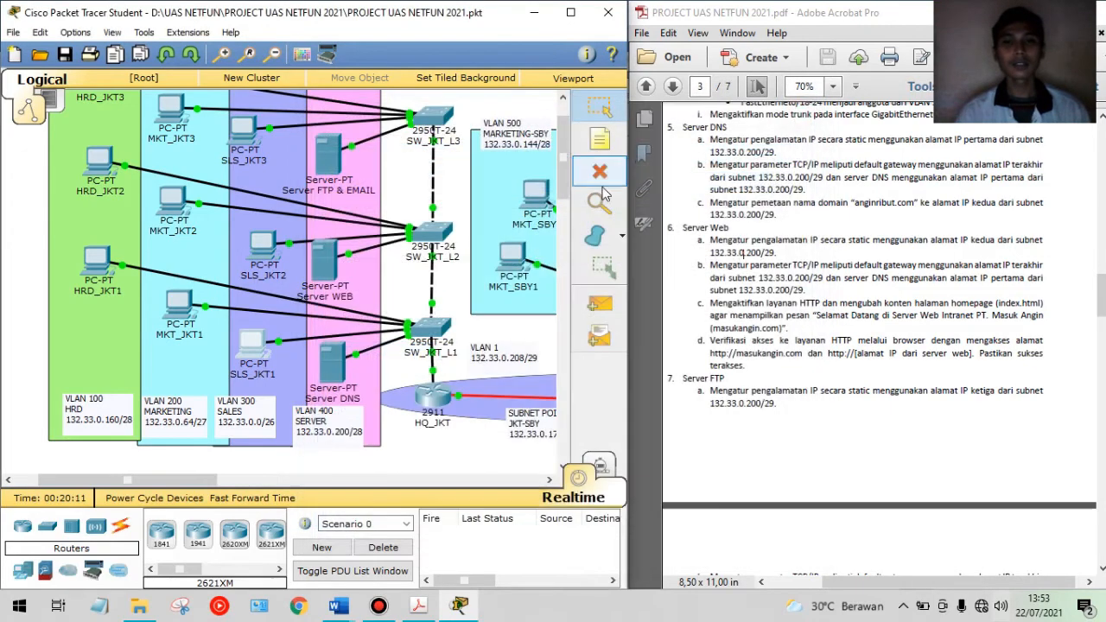
Open index.html from Server WEB's HTTP files, examine the "Selamat Datang" sentence in its code, and close the server
{"action": "left_click", "coordinate": [322, 259]}
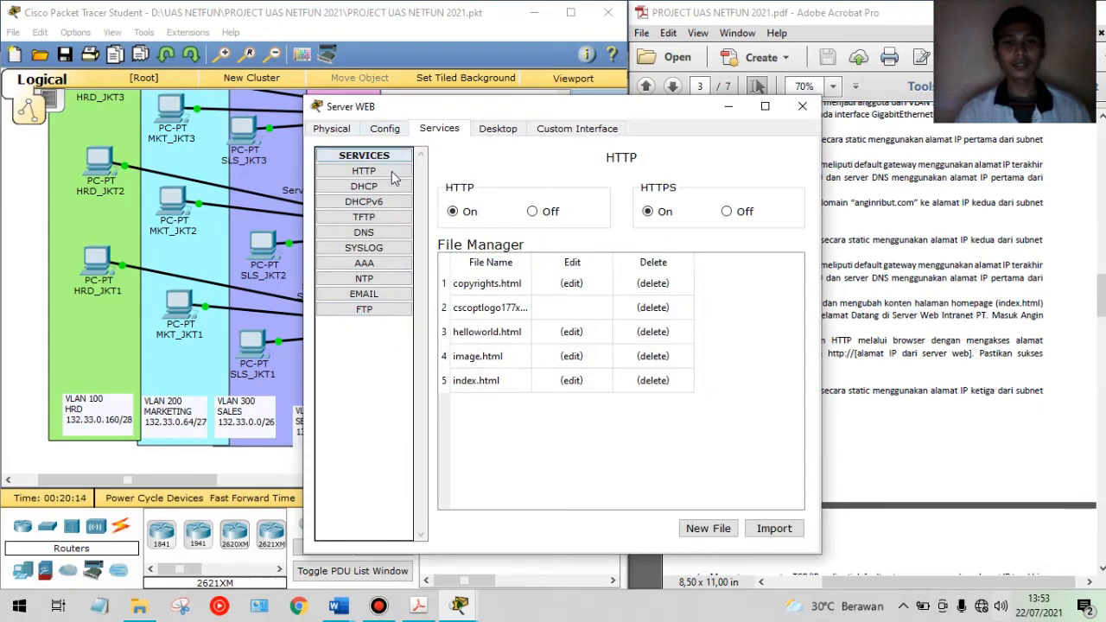
{"action": "left_click", "coordinate": [478, 382]}
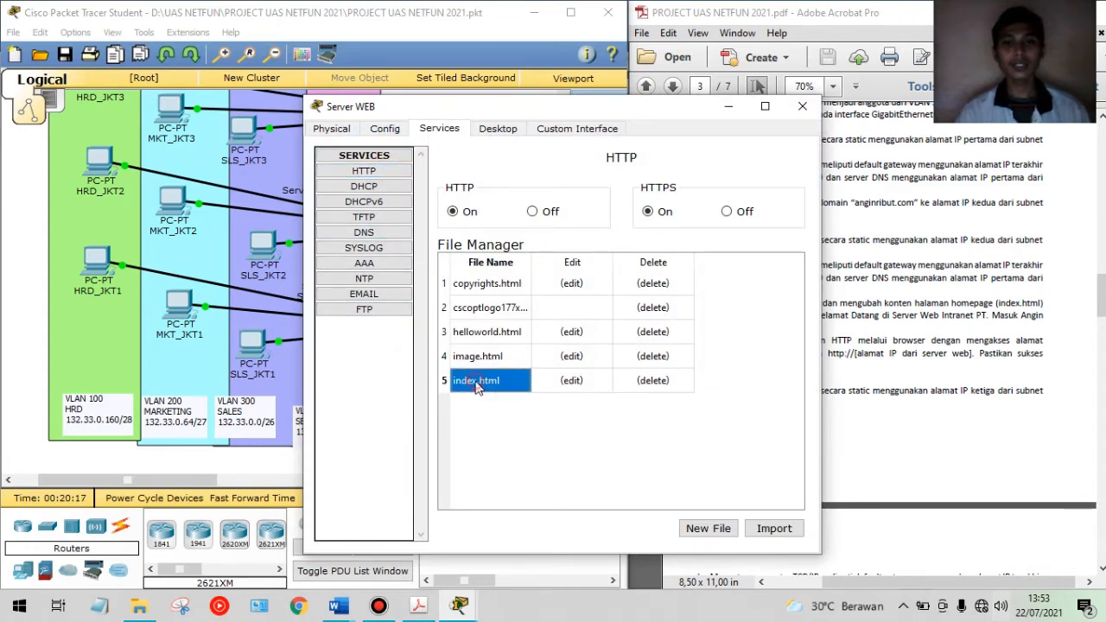
{"action": "left_click", "coordinate": [575, 380]}
{"action": "left_click", "coordinate": [465, 265]}
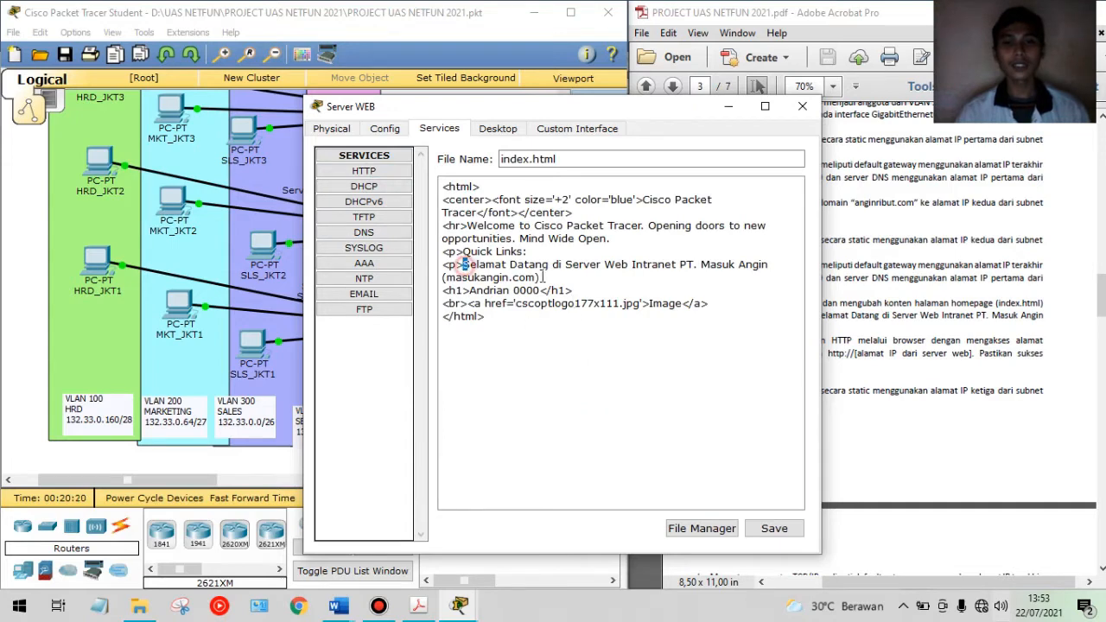
{"action": "left_click", "coordinate": [554, 277], "text": "shift"}
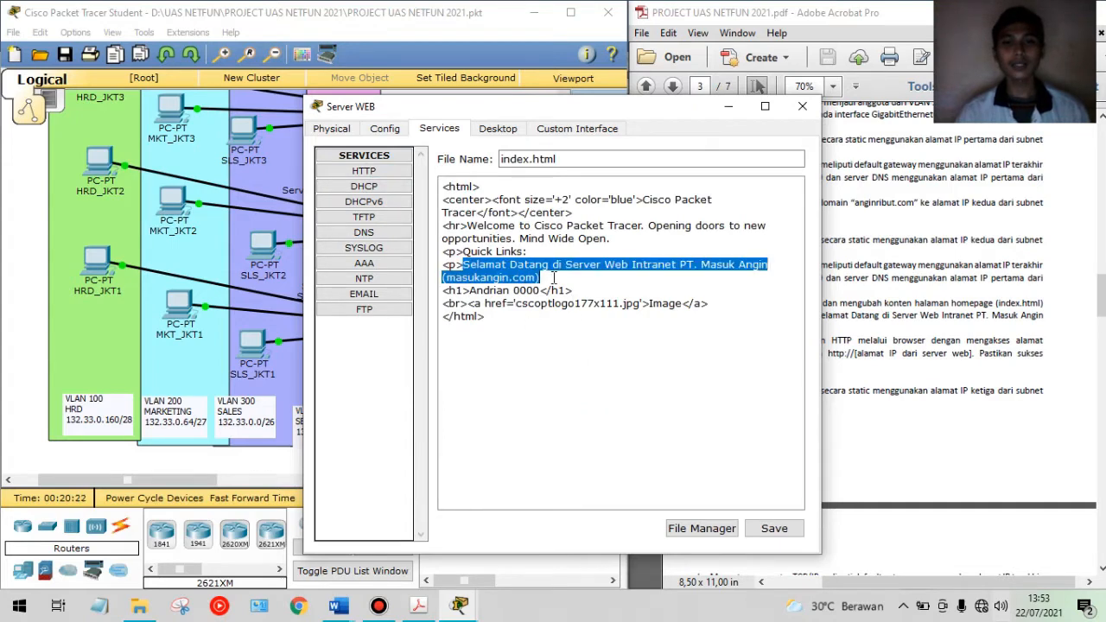
{"action": "left_click", "coordinate": [803, 107]}
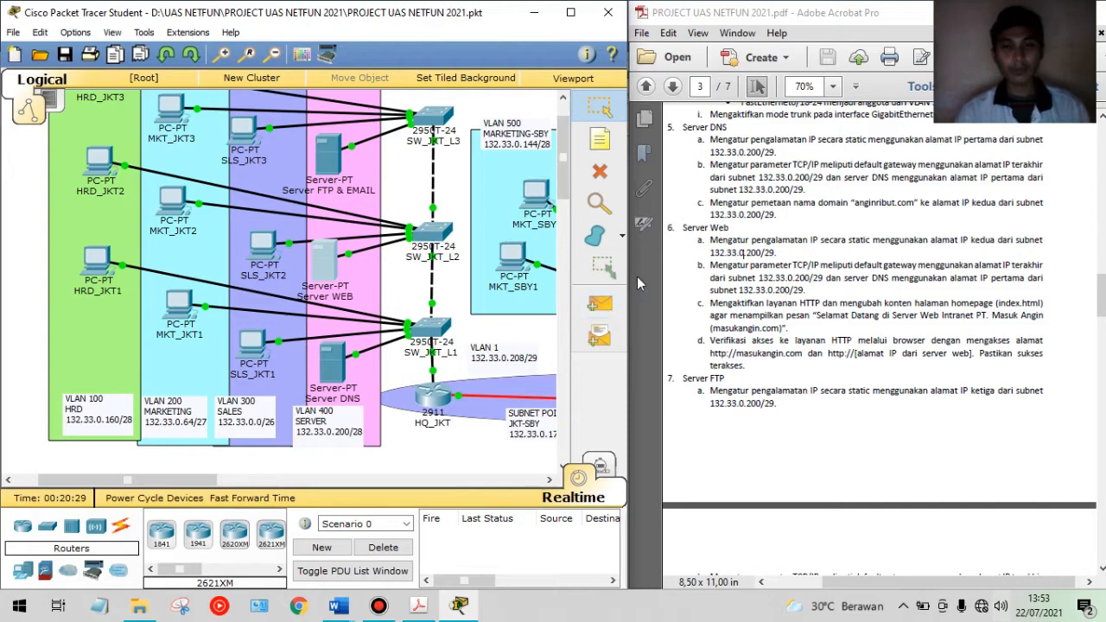
Open Server FTP & EMAIL's IP configuration and check its static IP address against the exam's item 7a
{"action": "left_click", "coordinate": [329, 156]}
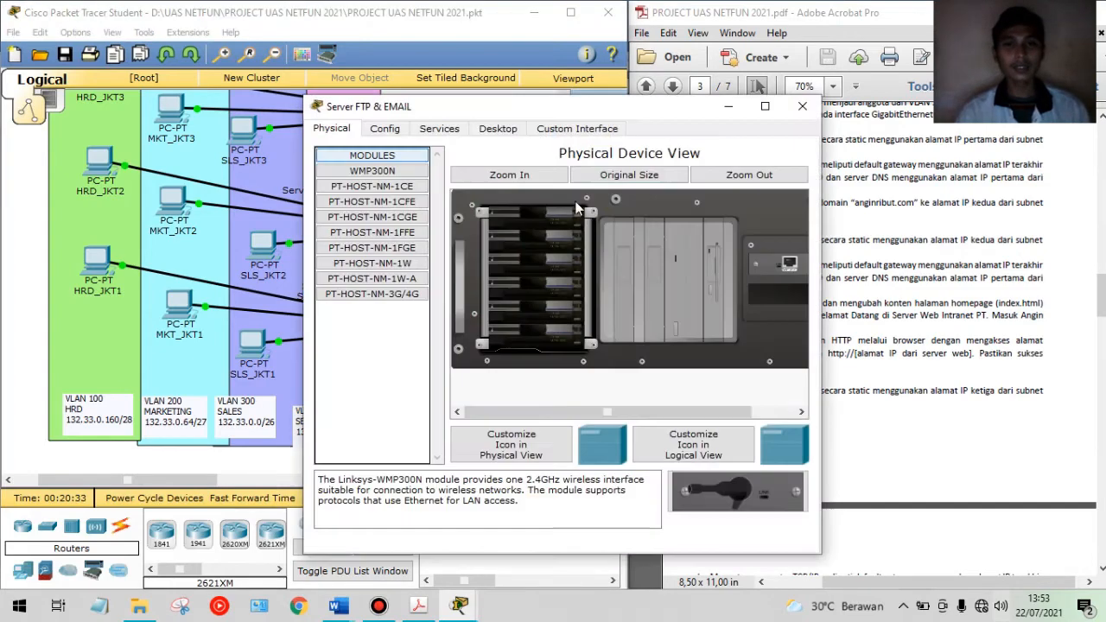
{"action": "left_click", "coordinate": [813, 105]}
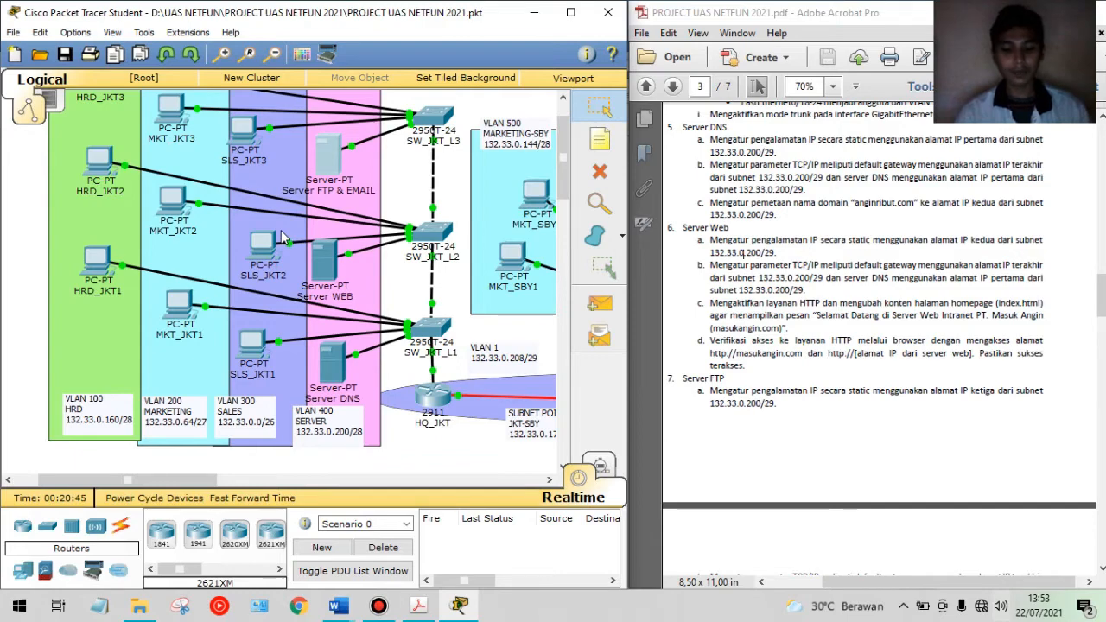
{"action": "left_click", "coordinate": [332, 153]}
{"action": "left_click", "coordinate": [419, 128]}
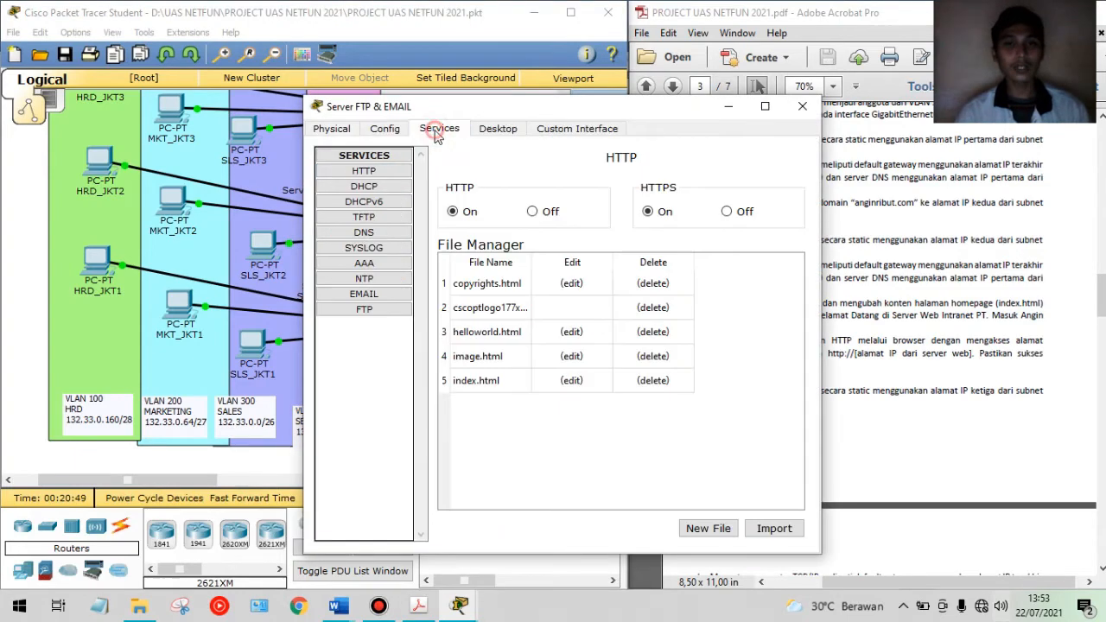
{"action": "left_click", "coordinate": [494, 129]}
{"action": "left_click", "coordinate": [370, 173]}
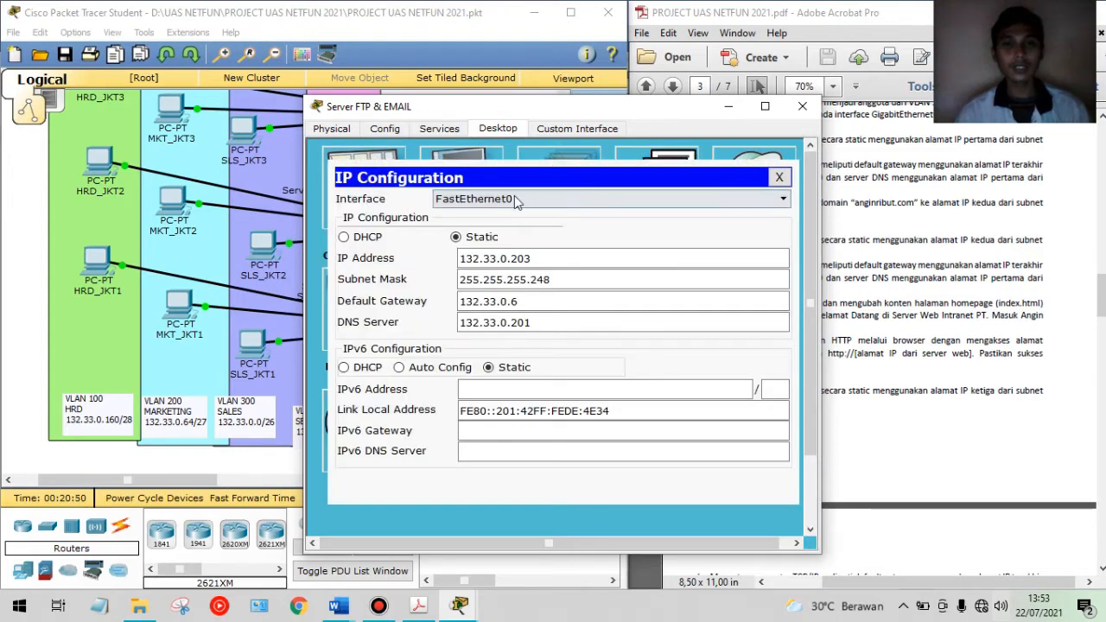
{"action": "double_click", "coordinate": [513, 259]}
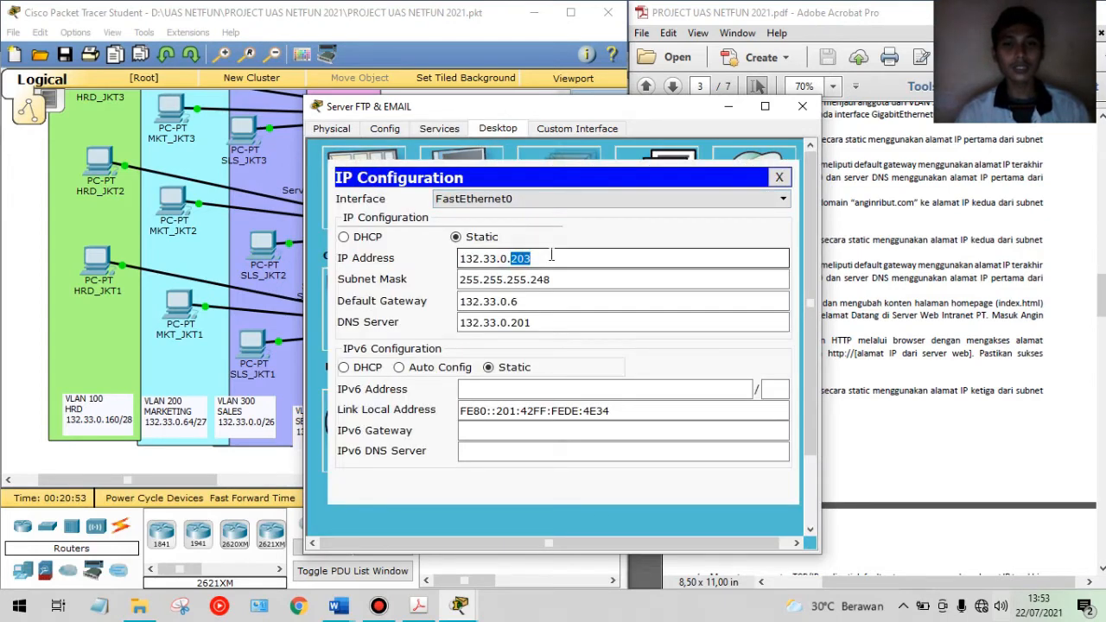
{"action": "left_click", "coordinate": [560, 261]}
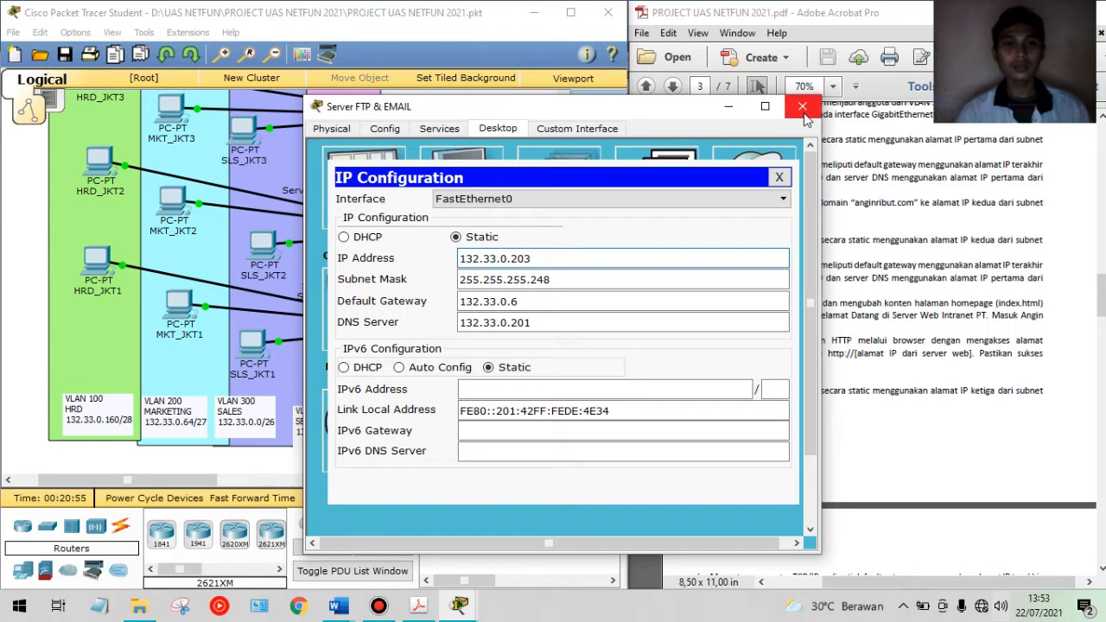
Review the sales, marketing and hrd accounts in Server FTP & EMAIL's email service, and close the server
{"action": "left_click", "coordinate": [439, 130]}
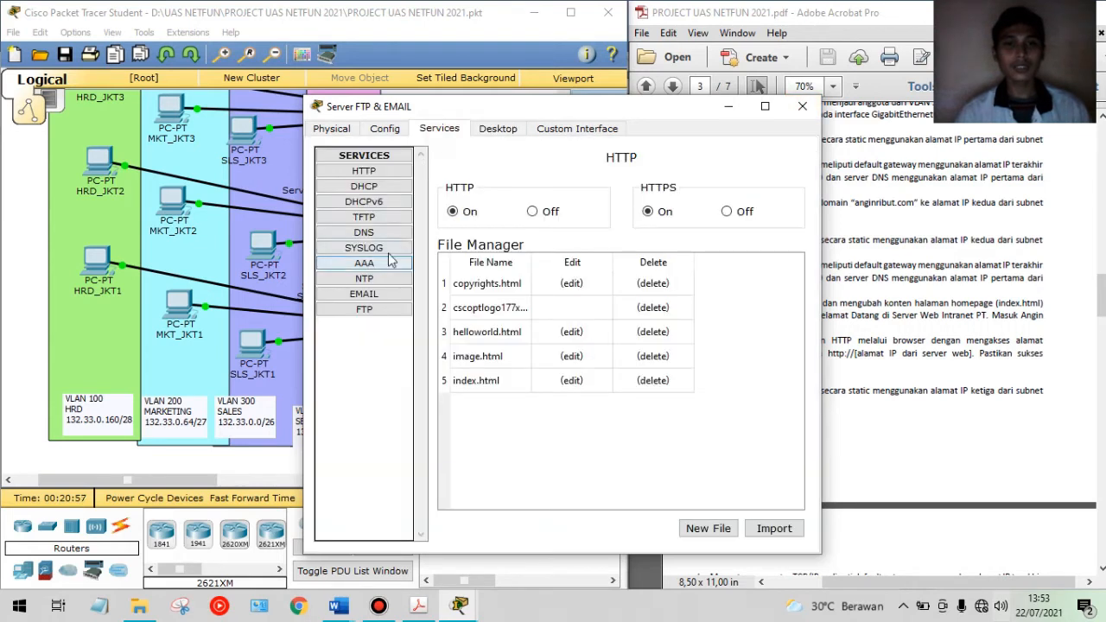
{"action": "left_click", "coordinate": [364, 294]}
{"action": "left_click", "coordinate": [504, 300]}
{"action": "left_click", "coordinate": [504, 312]}
{"action": "left_click", "coordinate": [504, 325]}
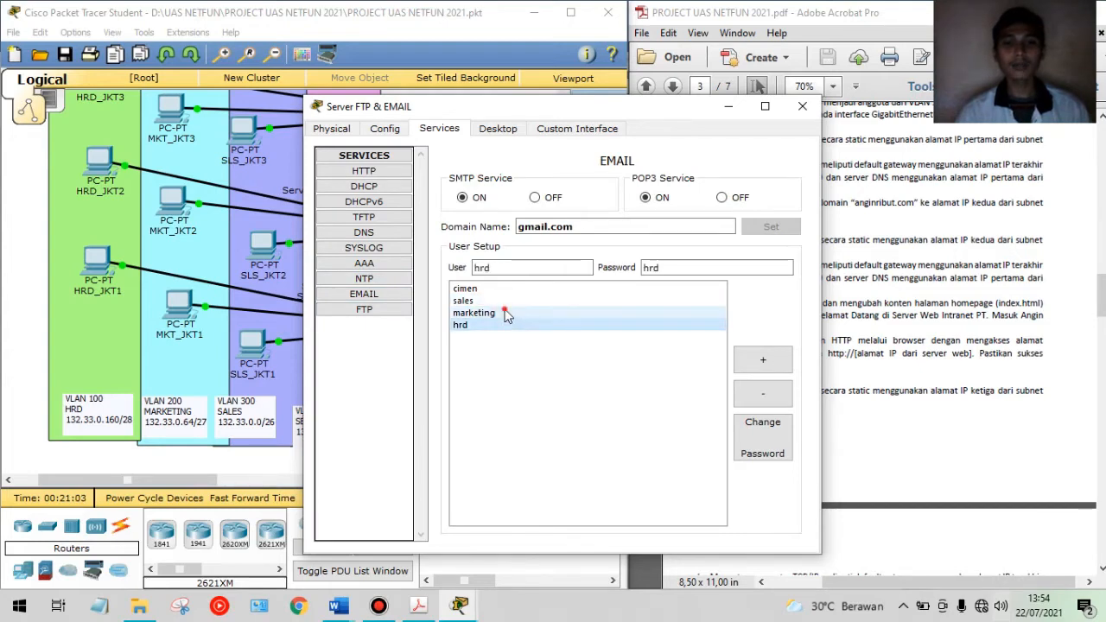
{"action": "left_click", "coordinate": [505, 301]}
{"action": "left_click", "coordinate": [504, 313]}
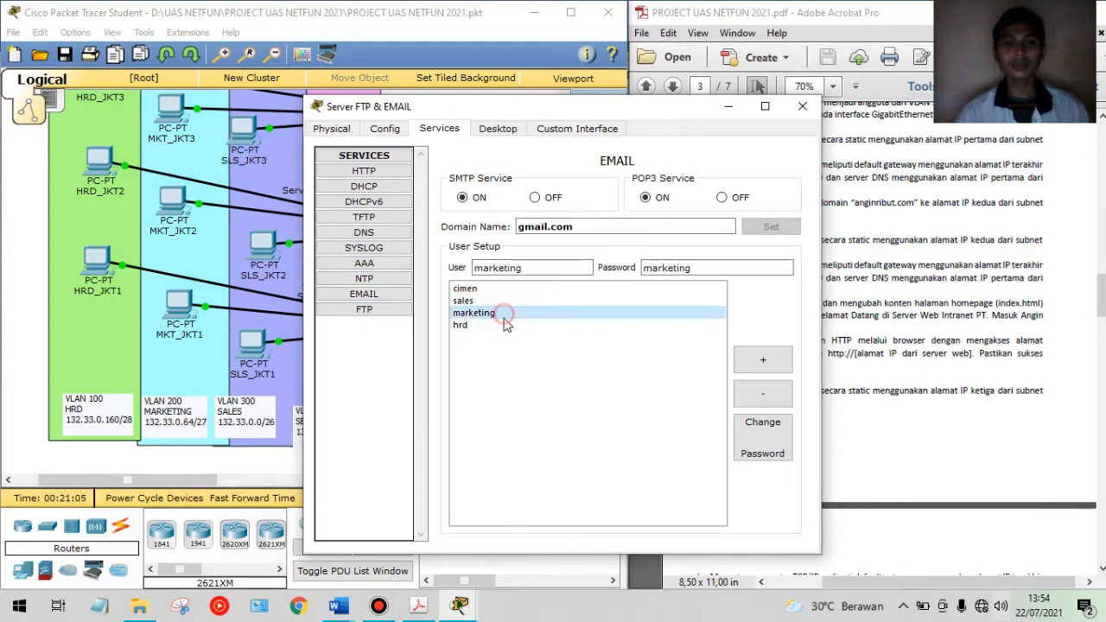
{"action": "left_click", "coordinate": [502, 318]}
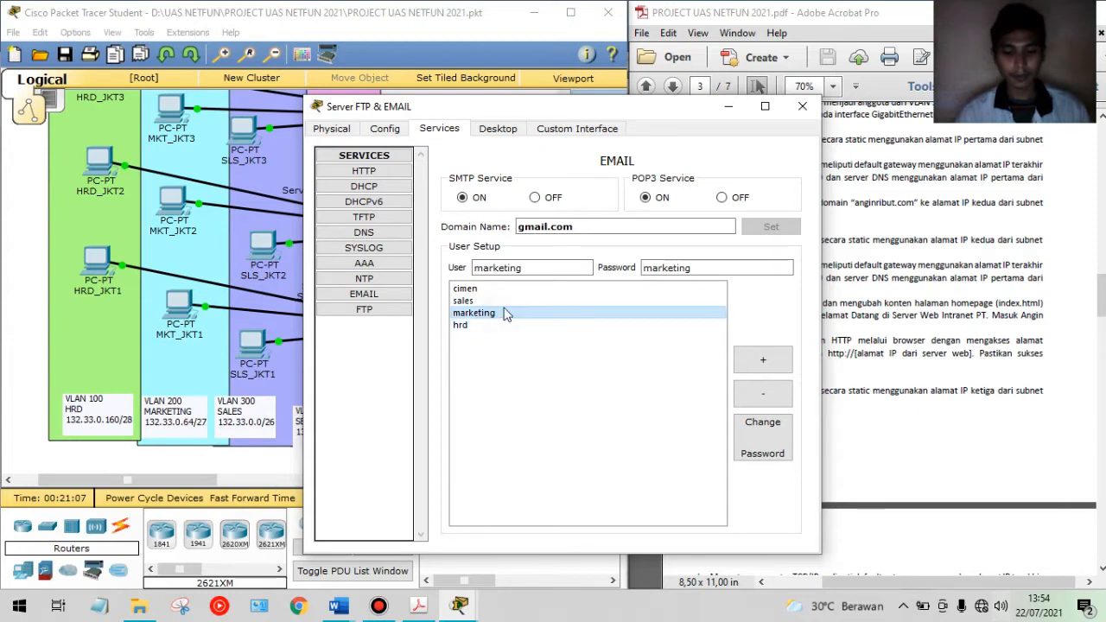
{"action": "left_click", "coordinate": [505, 301]}
{"action": "left_click", "coordinate": [505, 313]}
{"action": "left_click", "coordinate": [505, 325]}
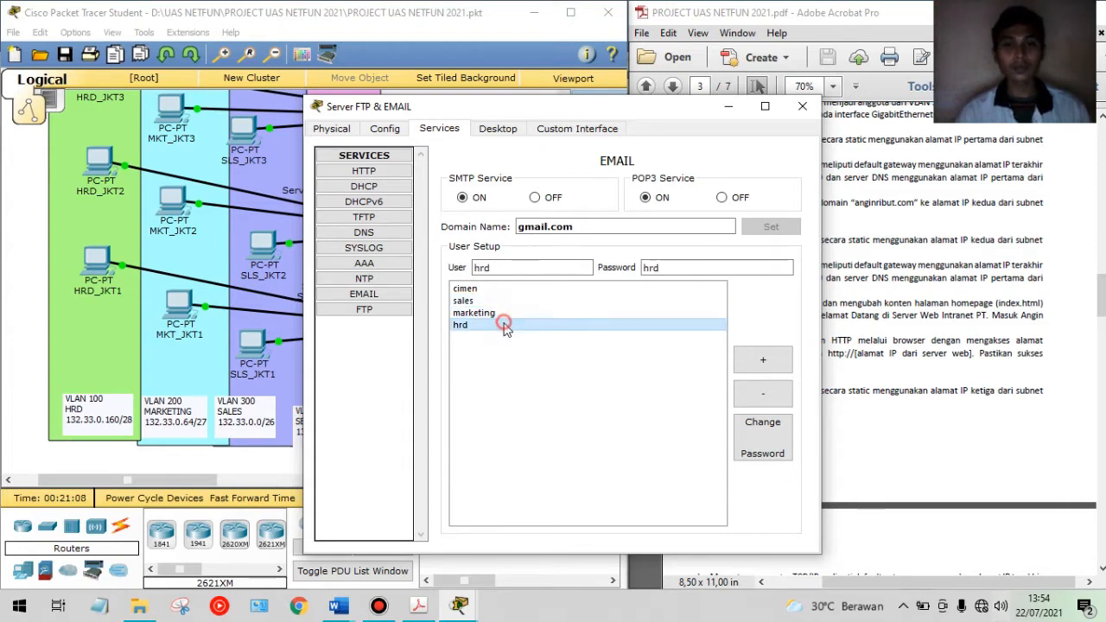
{"action": "left_click", "coordinate": [802, 107]}
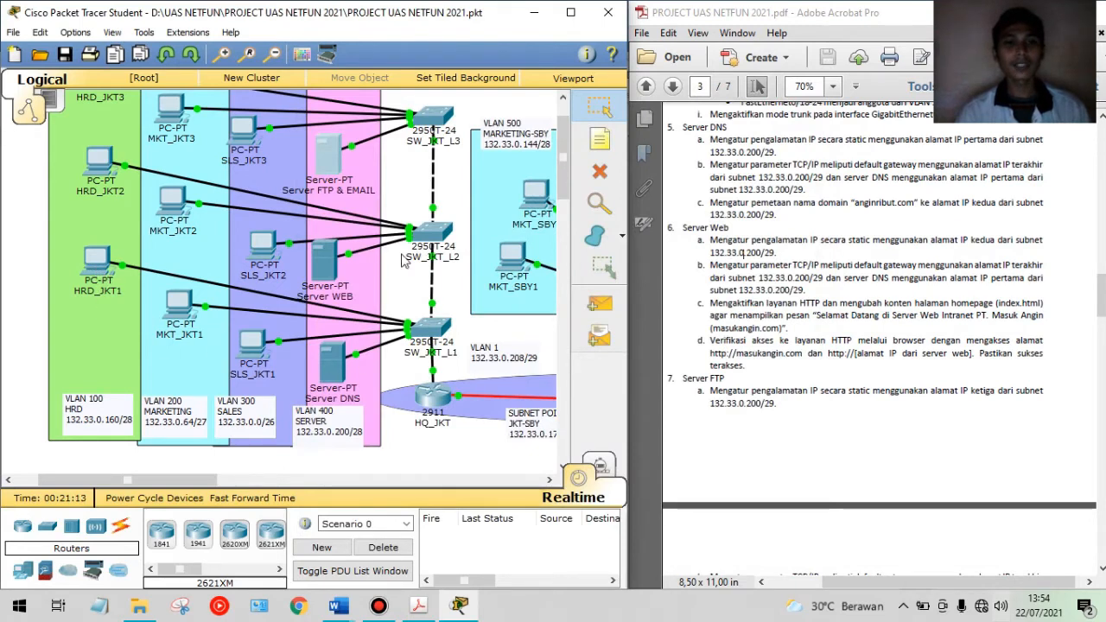
From HRD_JKT1's email client, send the marketing account a mail with subject "tes UAS netfun" and body "Hellooooo", and minimize the PC
{"action": "left_click", "coordinate": [99, 275]}
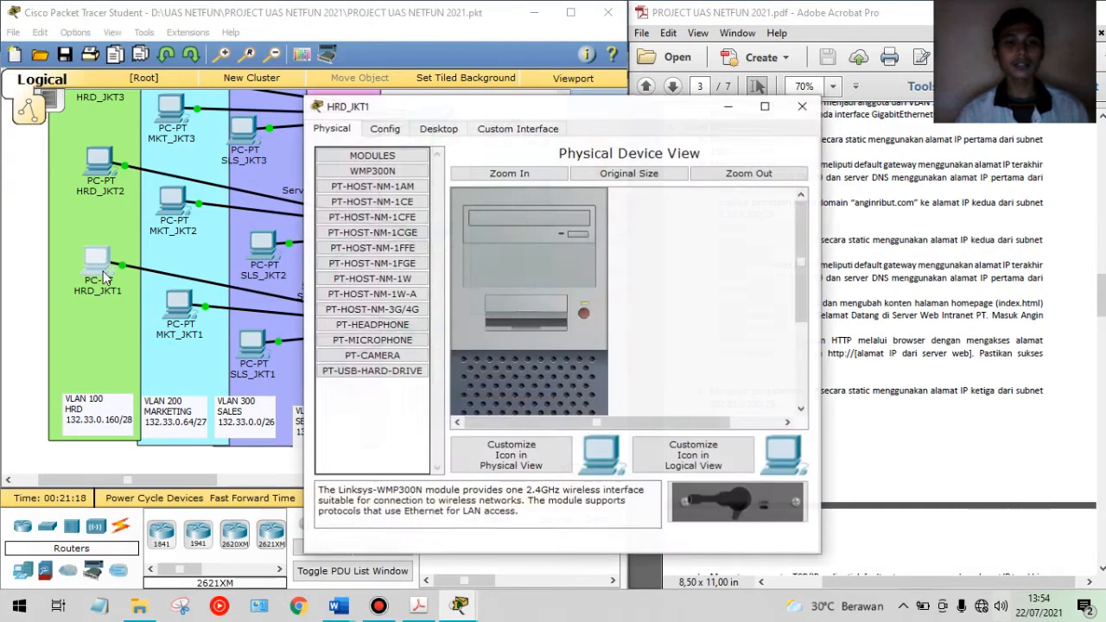
{"action": "left_click", "coordinate": [438, 129]}
{"action": "left_click", "coordinate": [360, 407]}
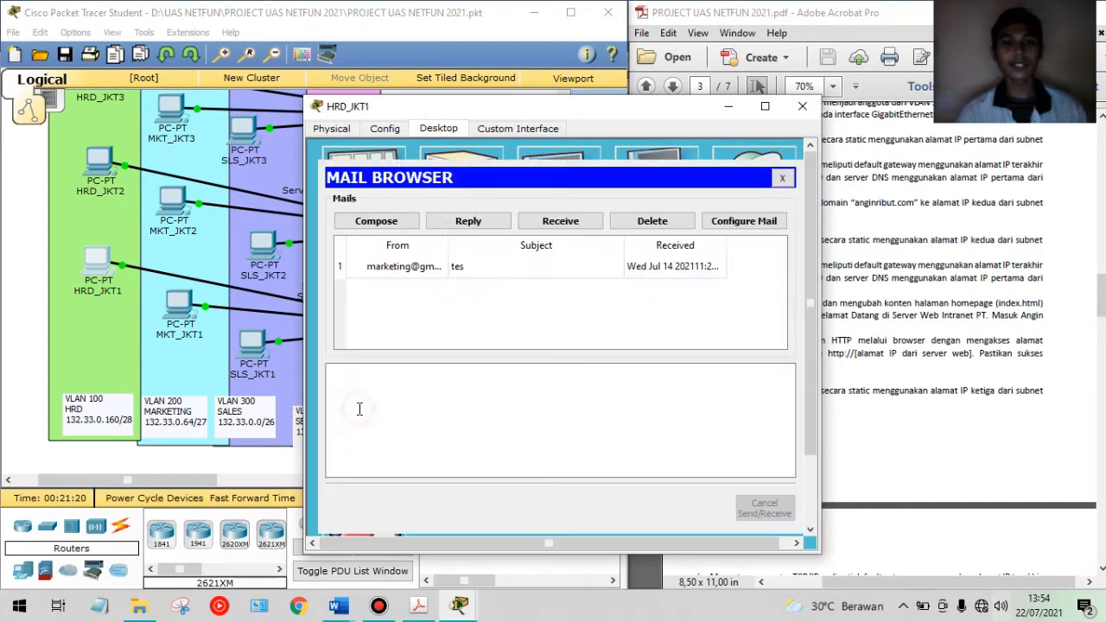
{"action": "left_click", "coordinate": [372, 223]}
{"action": "left_click", "coordinate": [465, 206]}
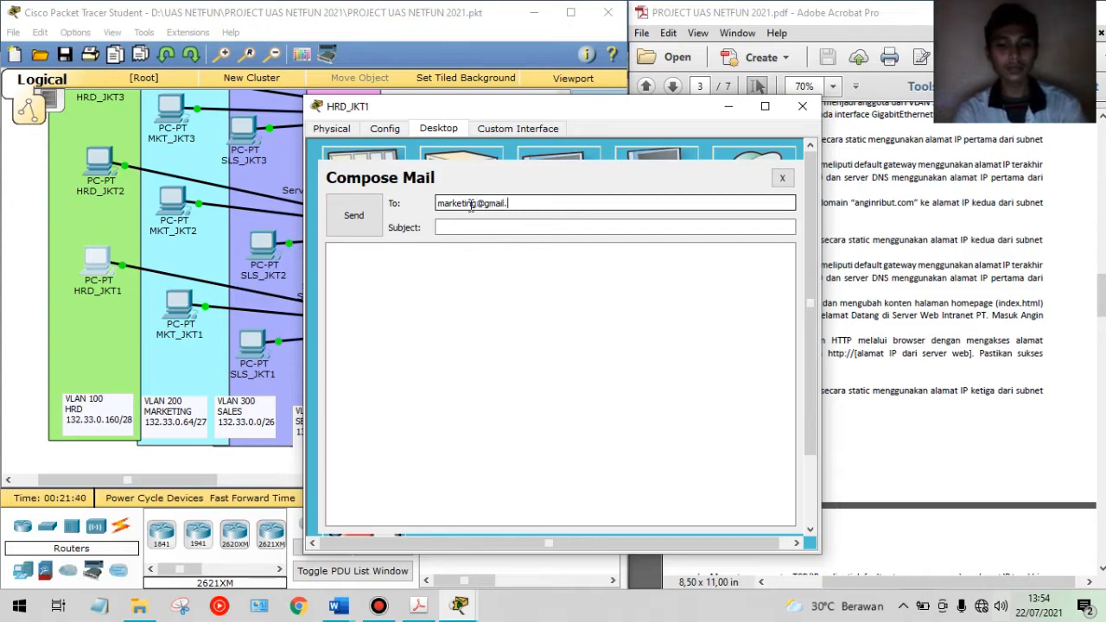
{"action": "left_click", "coordinate": [484, 226]}
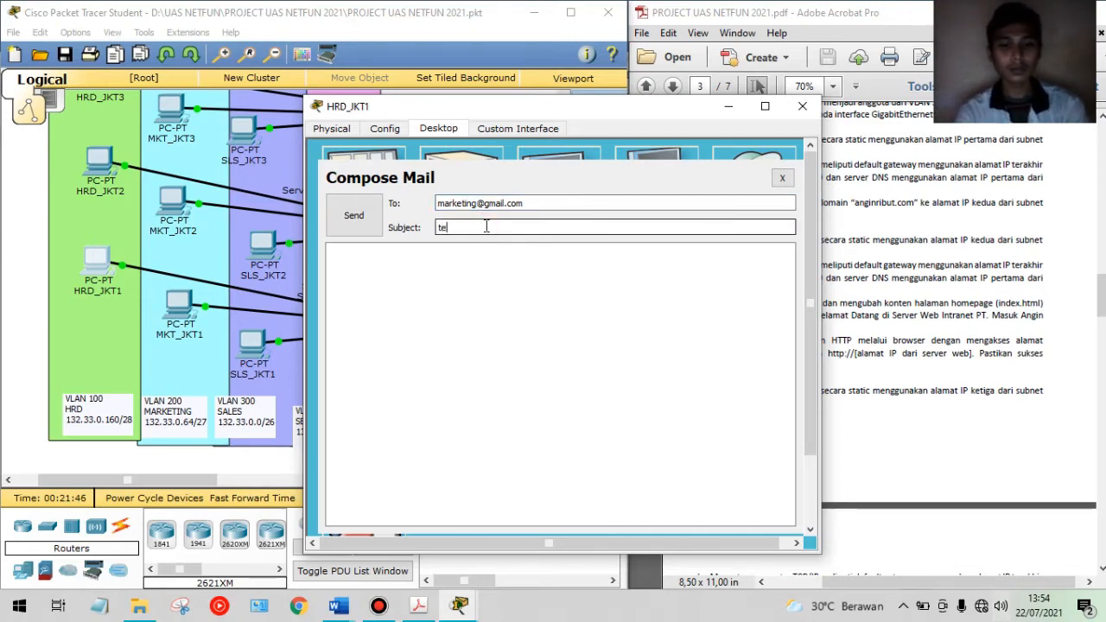
{"action": "type", "text": "tes UAS netfun"}
{"action": "left_click", "coordinate": [402, 279]}
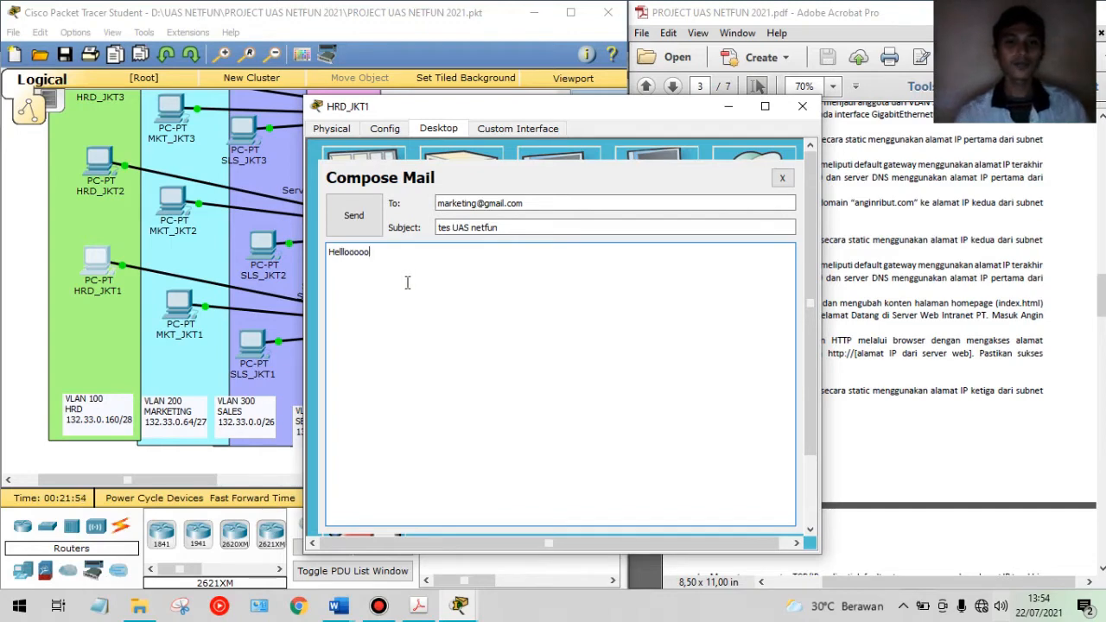
{"action": "left_click", "coordinate": [353, 217]}
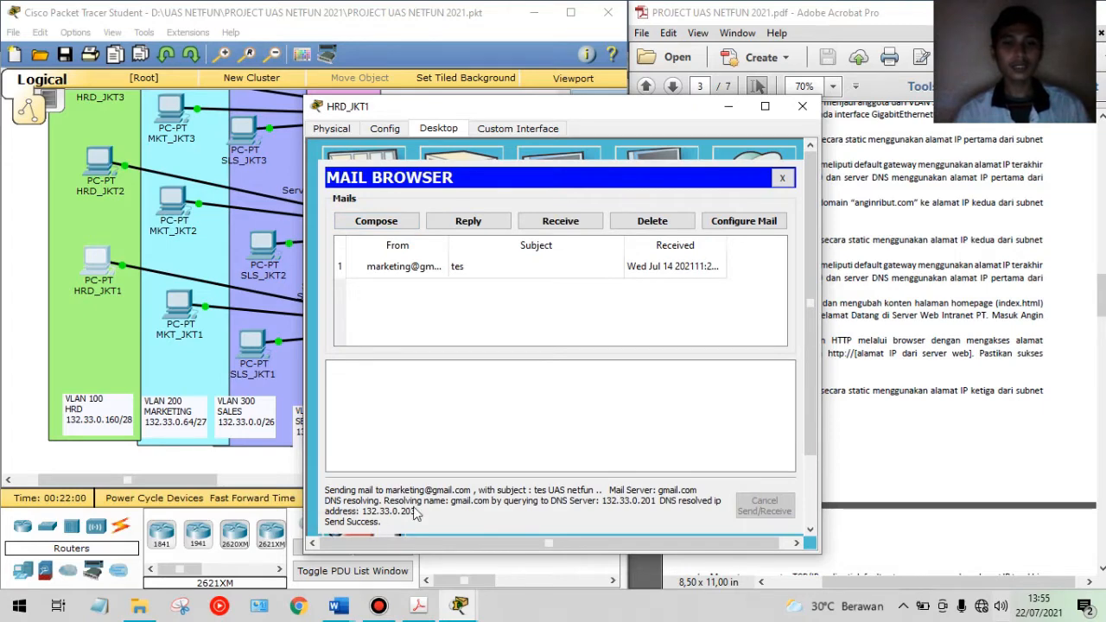
{"action": "left_click", "coordinate": [732, 105]}
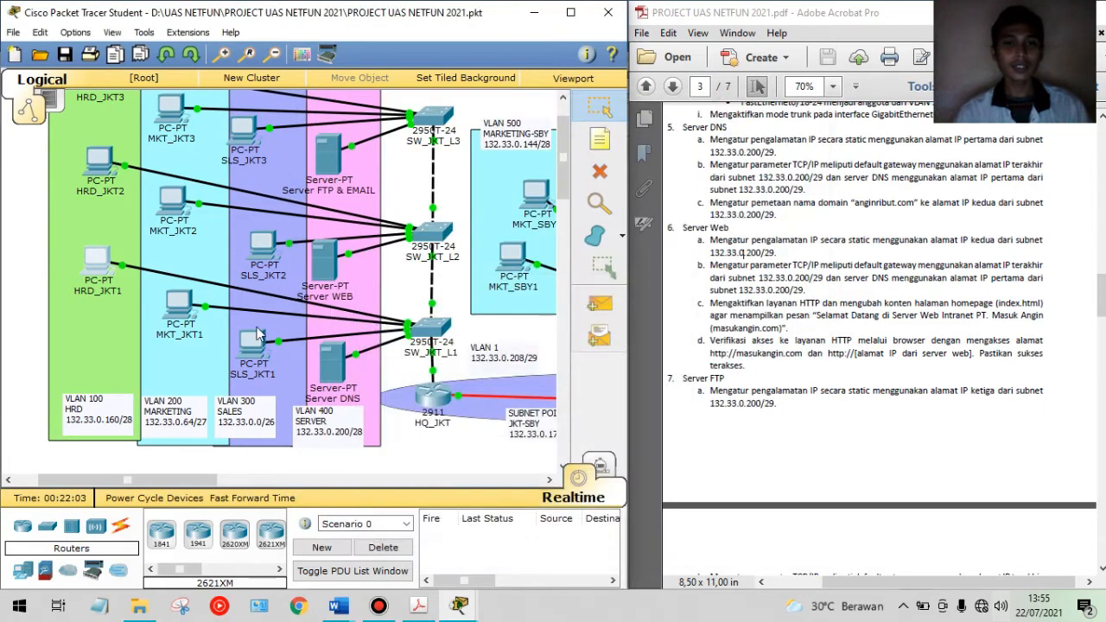
Receive new mail in MKT_JKT1's email client, open the "tes UAS netfun" message, examine its body text, and close the PC
{"action": "left_click", "coordinate": [181, 313]}
{"action": "left_click", "coordinate": [370, 421]}
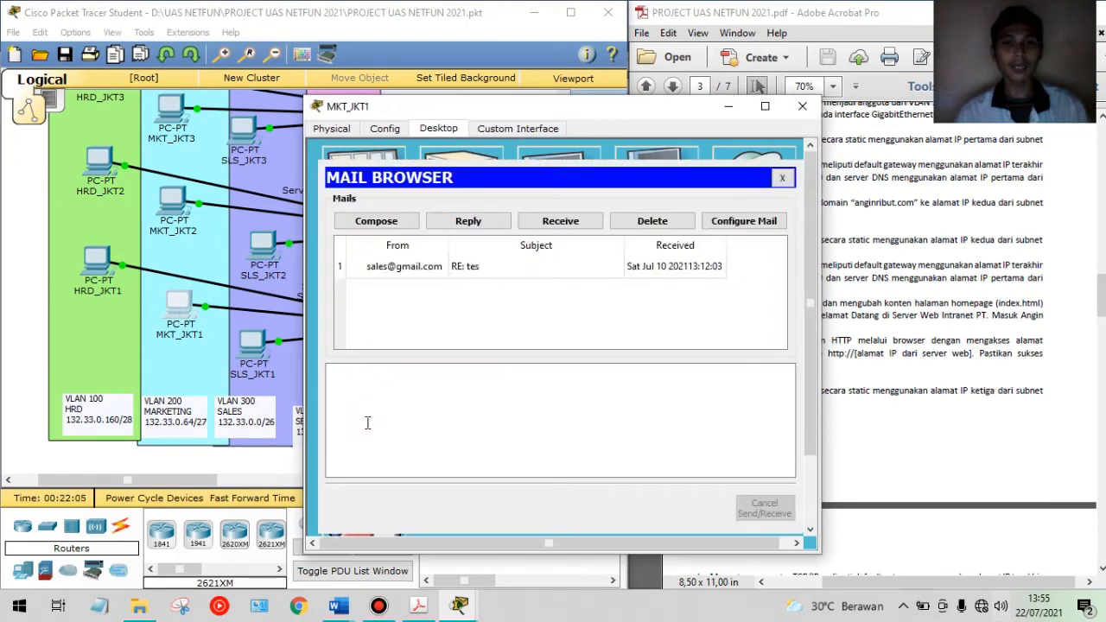
{"action": "left_click", "coordinate": [553, 222]}
{"action": "double_click", "coordinate": [455, 270]}
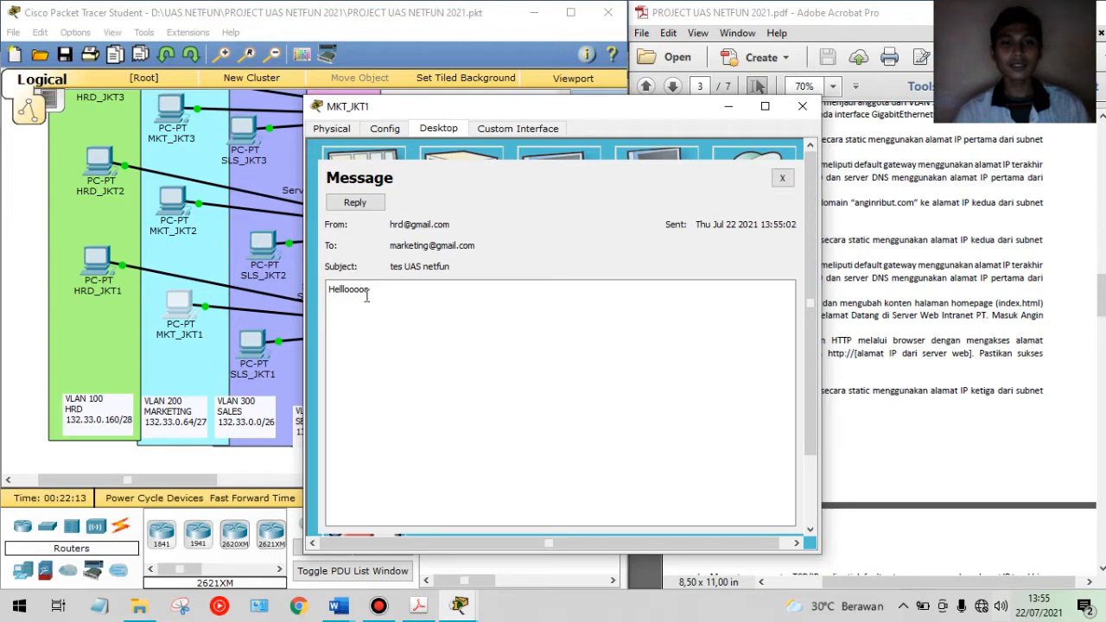
{"action": "double_click", "coordinate": [345, 291]}
{"action": "left_click_drag", "start_coordinate": [329, 292], "coordinate": [414, 287]}
{"action": "left_click", "coordinate": [357, 297]}
{"action": "double_click", "coordinate": [331, 290]}
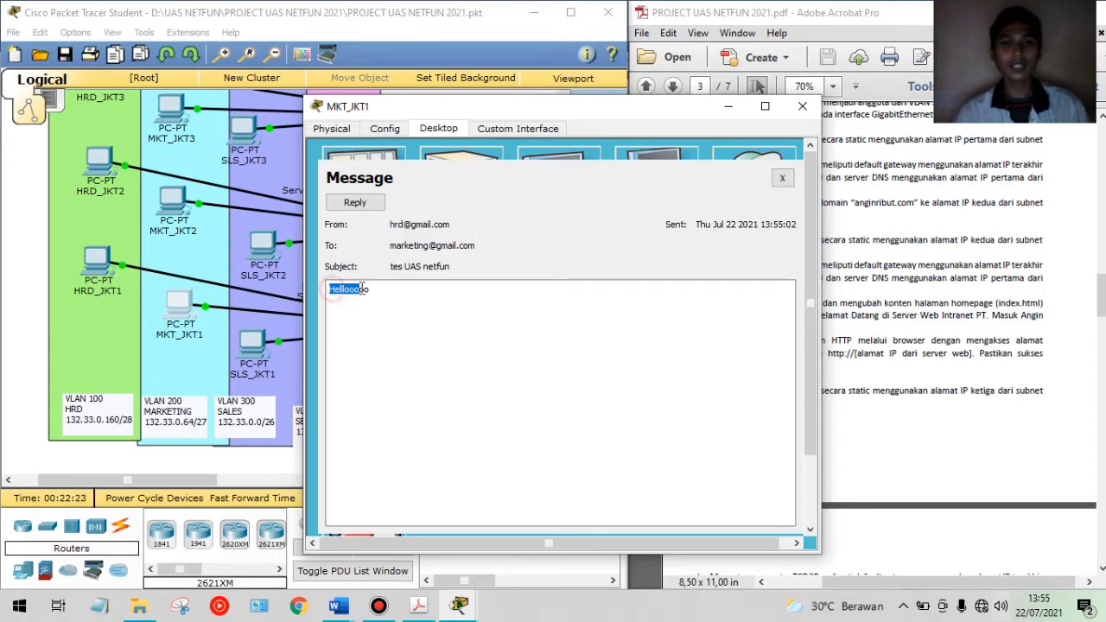
{"action": "left_click", "coordinate": [802, 105]}
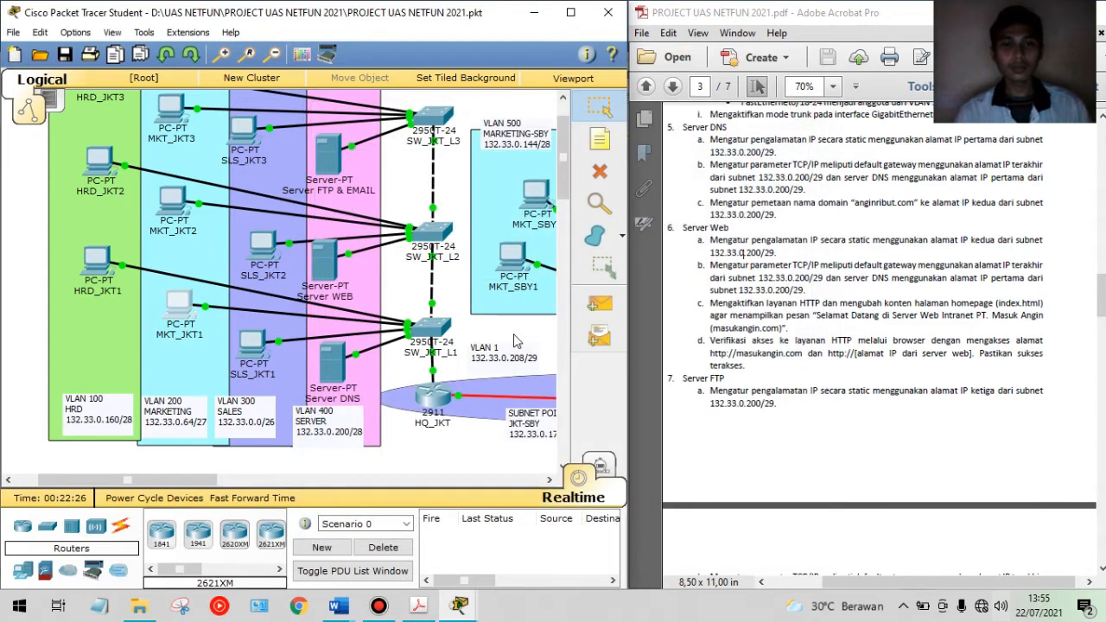
Close the exam PDF and maximize the network topology window
{"action": "scroll", "coordinate": [30, 216], "scroll_direction": "up", "scroll_amount": 2}
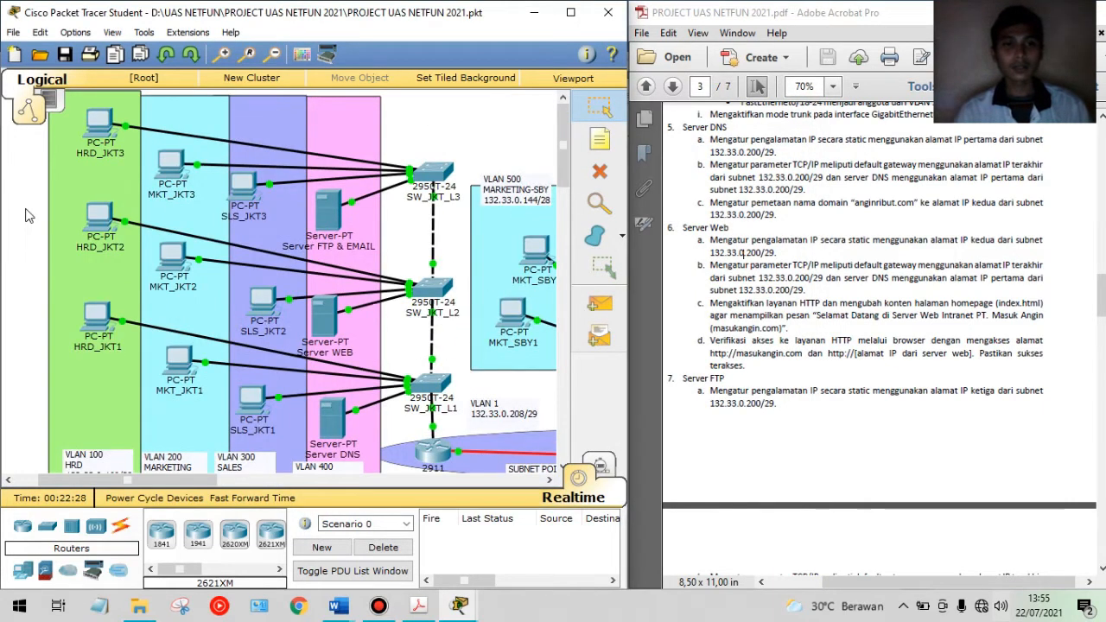
{"action": "scroll", "coordinate": [26, 215], "scroll_direction": "down", "scroll_amount": 2}
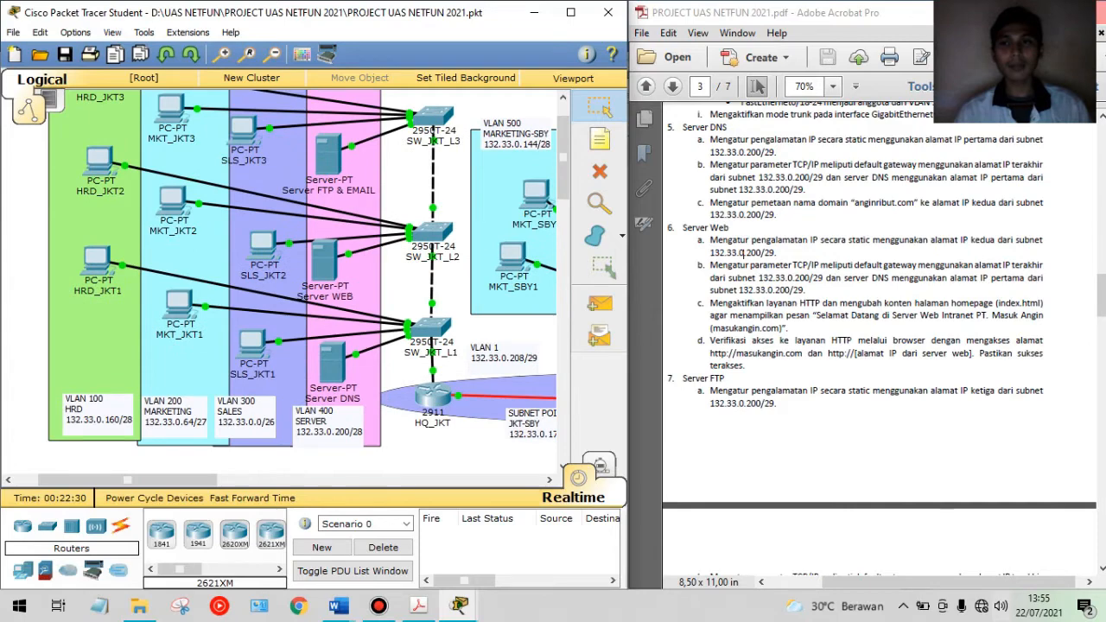
{"action": "key", "text": "ctrl+q"}
{"action": "left_click", "coordinate": [571, 12]}
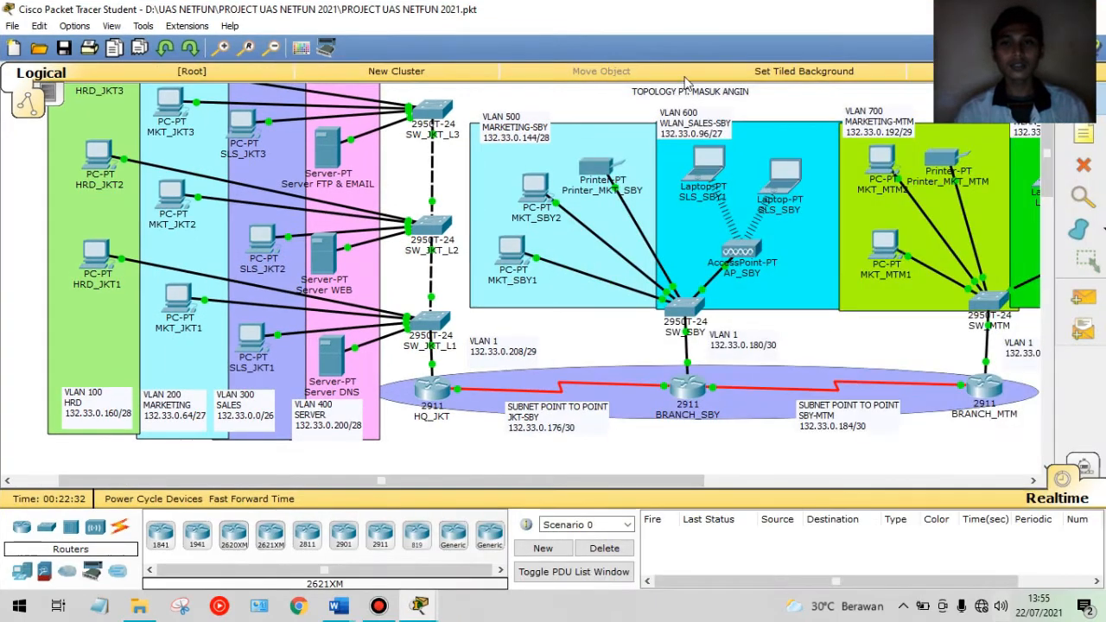
{"action": "left_click_drag", "start_coordinate": [571, 478], "coordinate": [521, 473]}
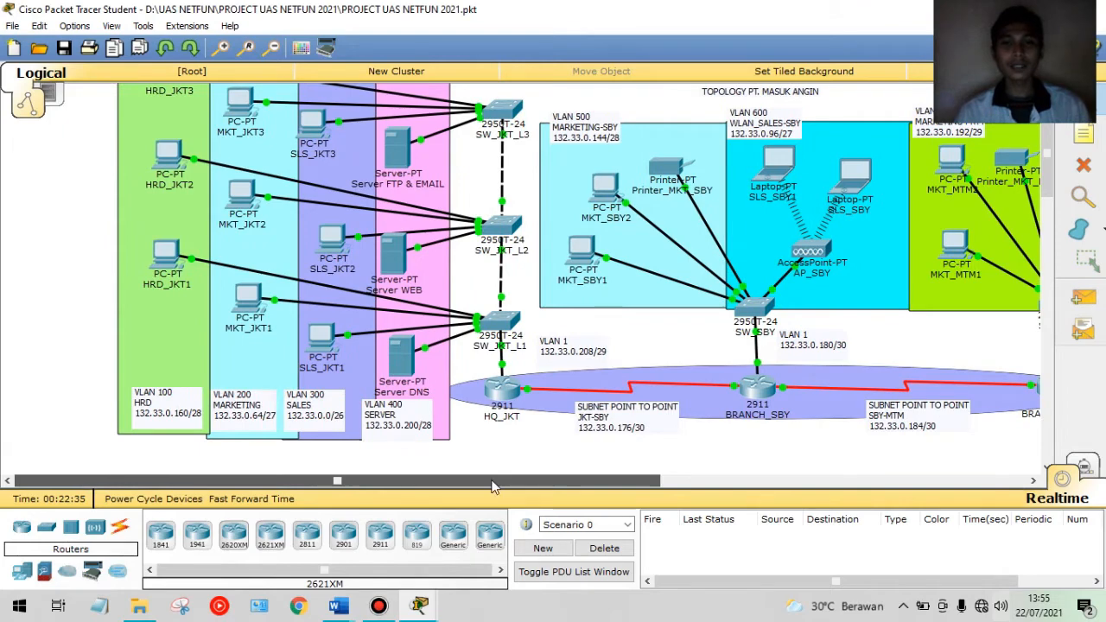
{"action": "scroll", "coordinate": [1028, 354], "scroll_direction": "down", "scroll_amount": 2}
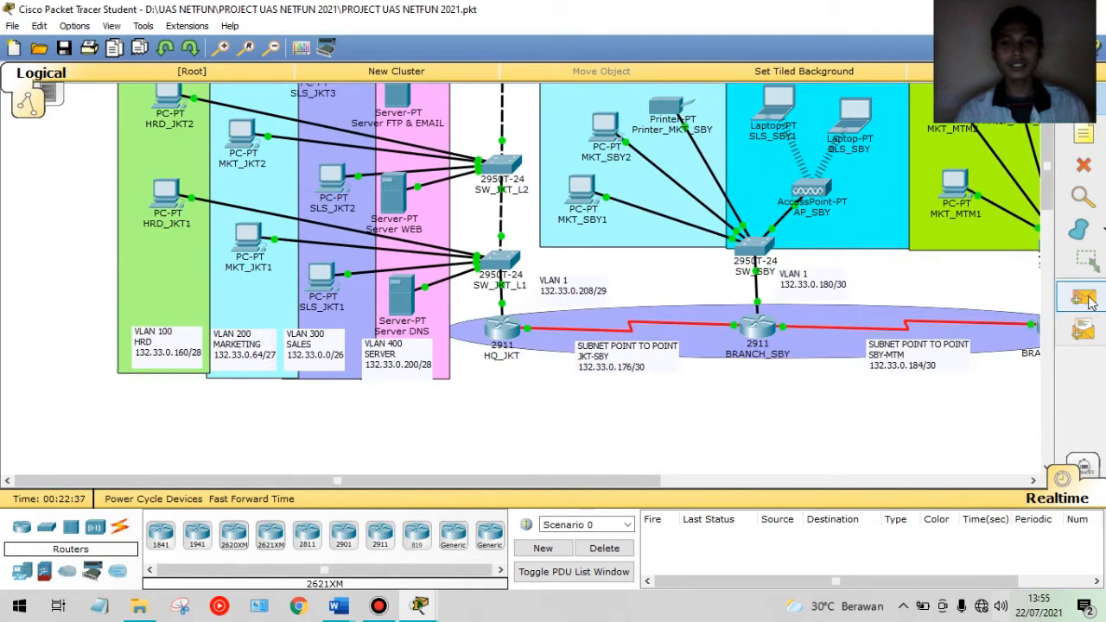
Send a simple PDU from HRD_JKT1 to MKT_JKT1 and check its delivery status
{"action": "left_click", "coordinate": [1089, 298]}
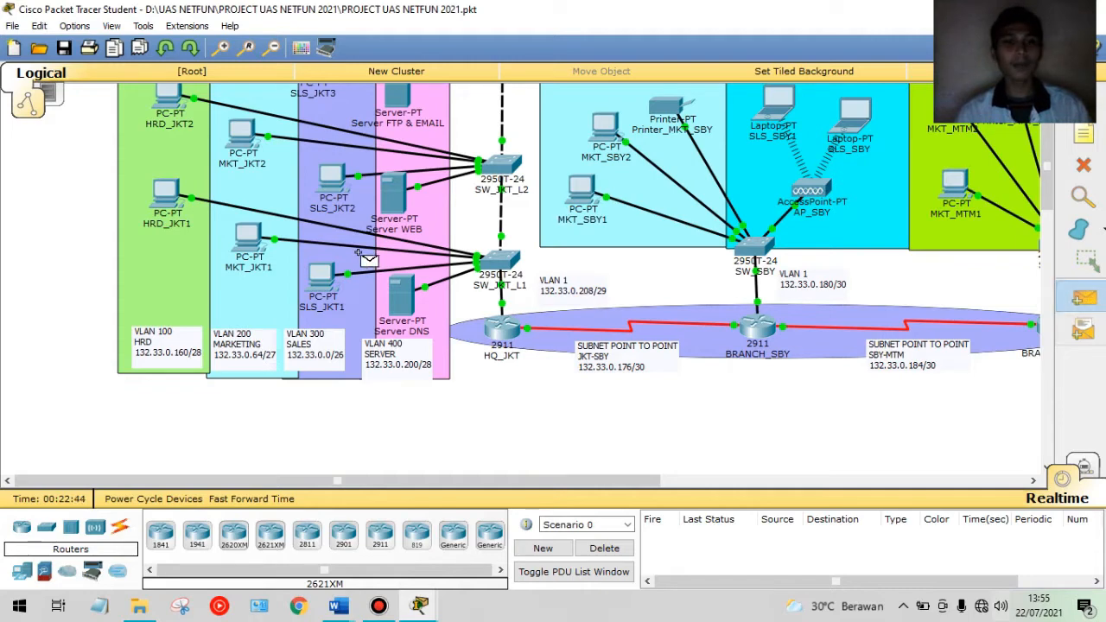
{"action": "left_click", "coordinate": [163, 195]}
{"action": "left_click", "coordinate": [250, 246]}
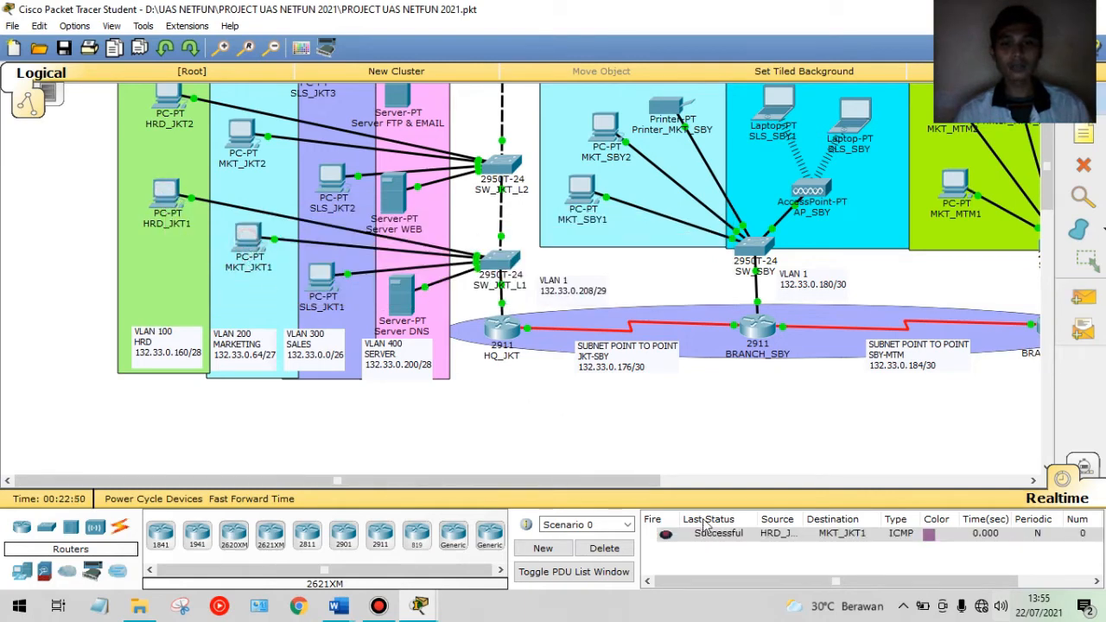
{"action": "left_click", "coordinate": [730, 536]}
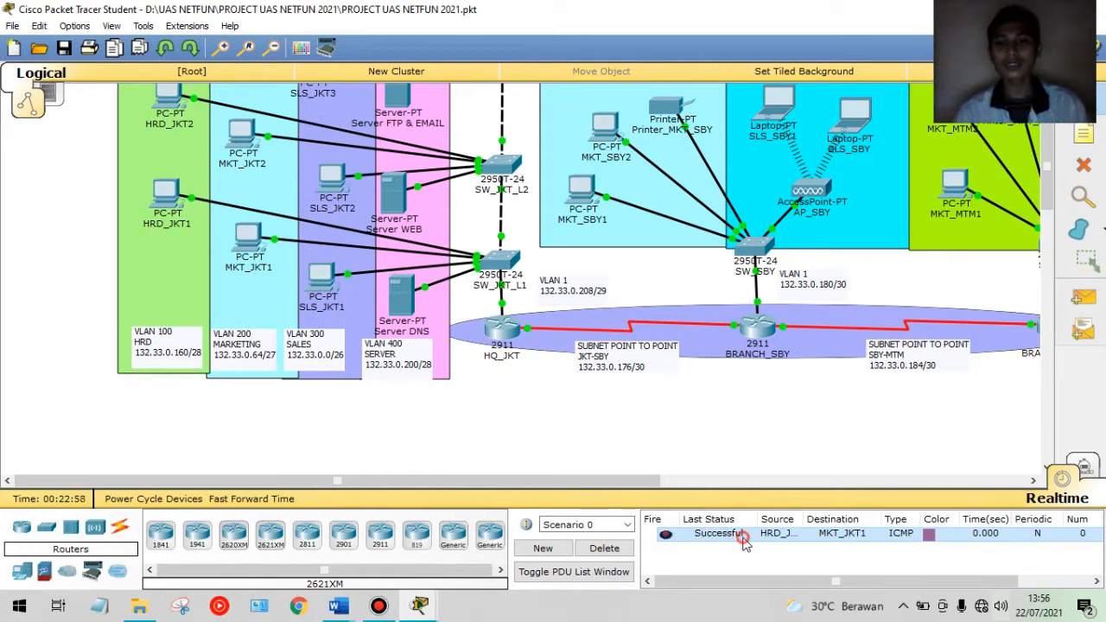
Send a simple PDU from HRD_JKT1 to SLS_JKT2 and check its delivery status
{"action": "left_click", "coordinate": [1084, 298]}
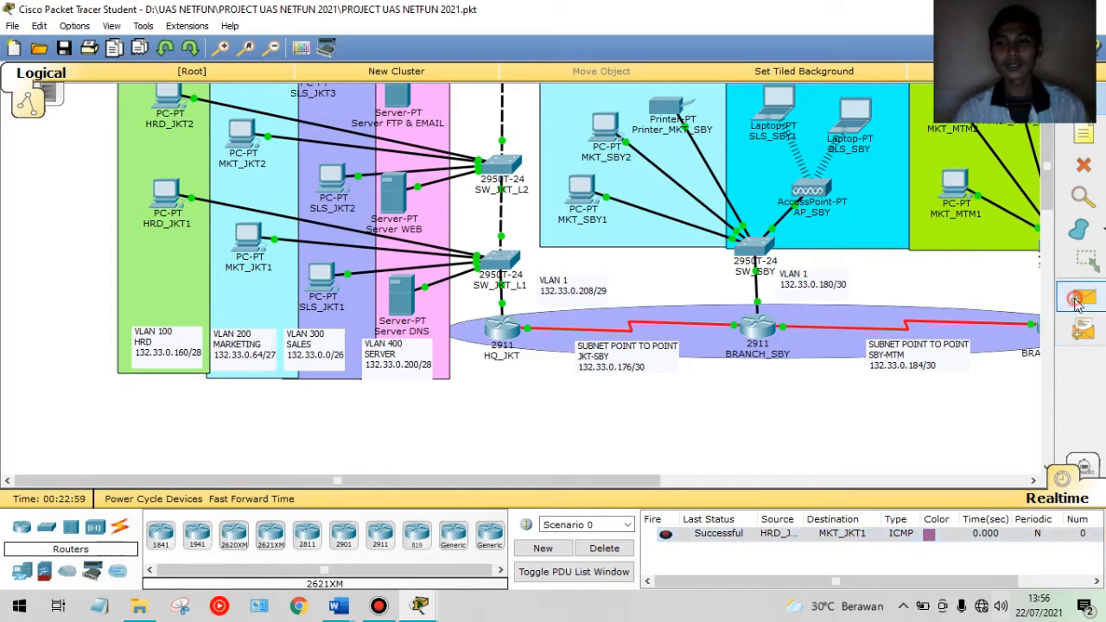
{"action": "left_click", "coordinate": [166, 192]}
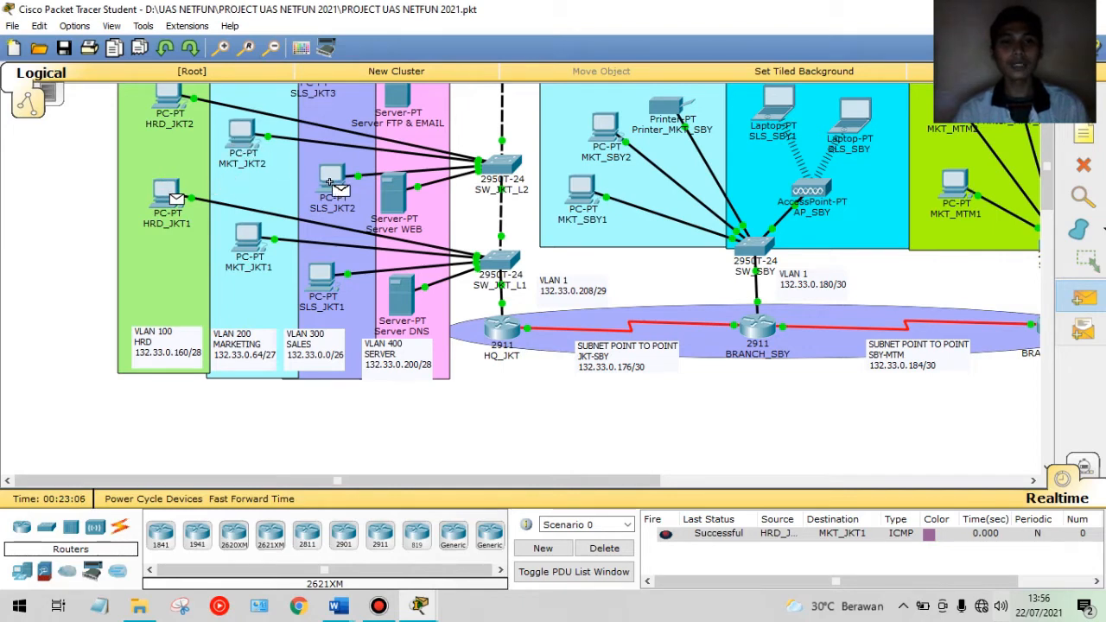
{"action": "left_click", "coordinate": [331, 184]}
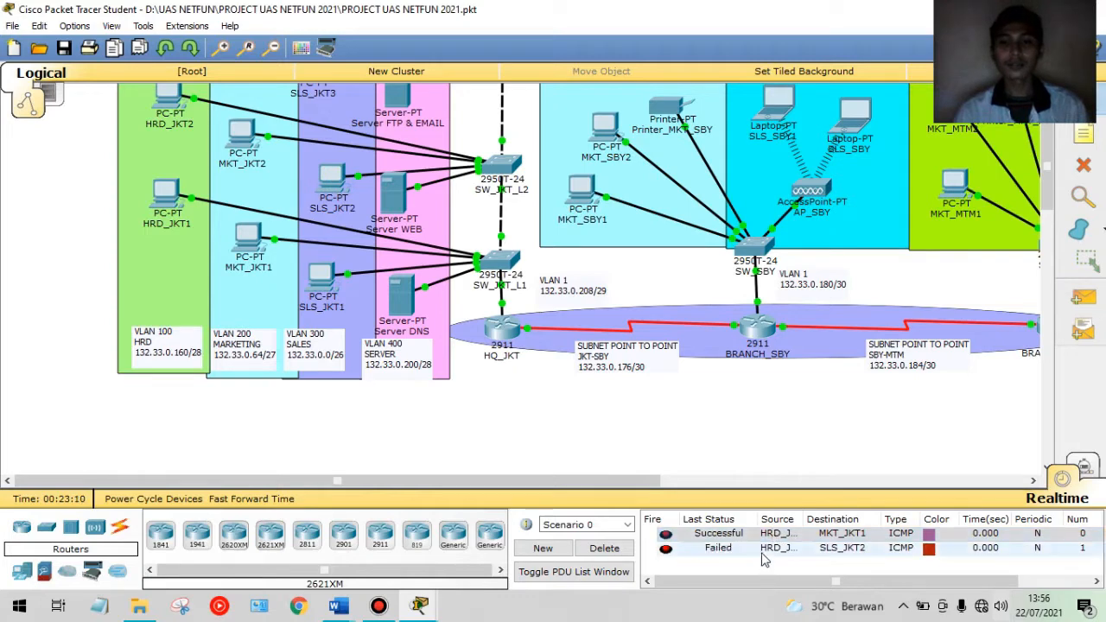
{"action": "left_click", "coordinate": [760, 550]}
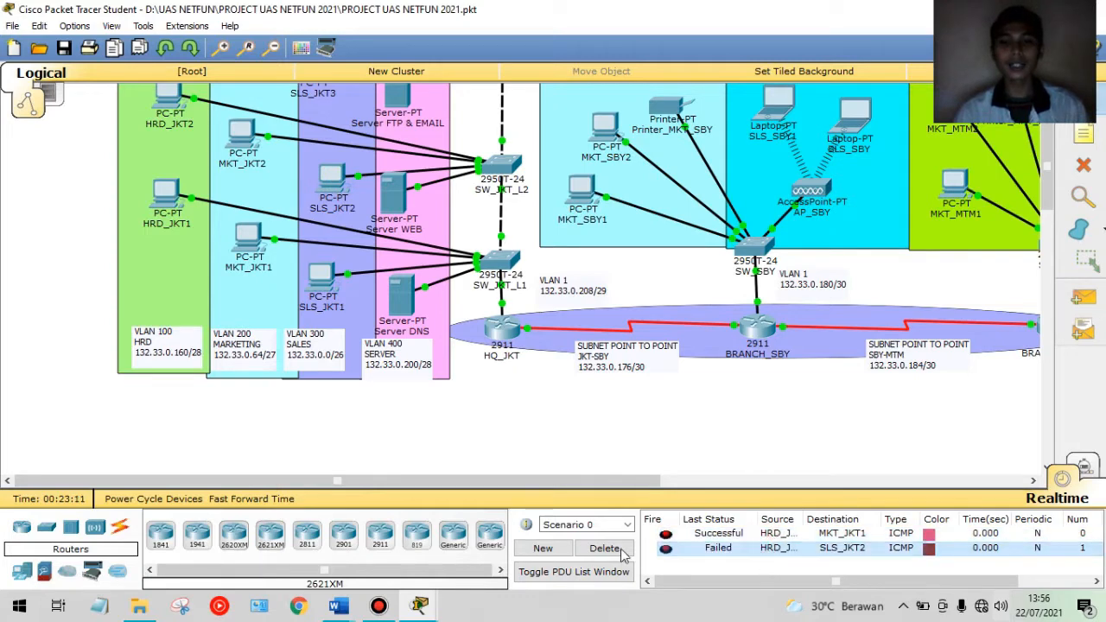
Repeat the simple PDU test from HRD_JKT1 to SLS_JKT2, check its status, and delete the scenario's PDU list
{"action": "left_click", "coordinate": [1084, 297]}
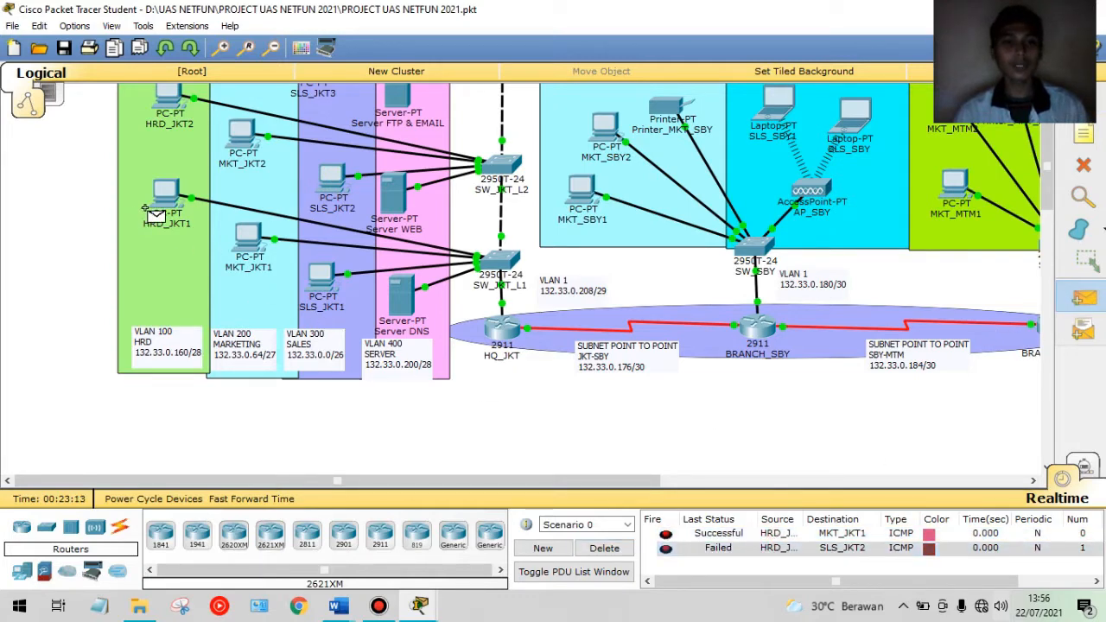
{"action": "left_click", "coordinate": [166, 202]}
{"action": "left_click", "coordinate": [332, 183]}
{"action": "left_click", "coordinate": [716, 550]}
{"action": "left_click", "coordinate": [714, 562]}
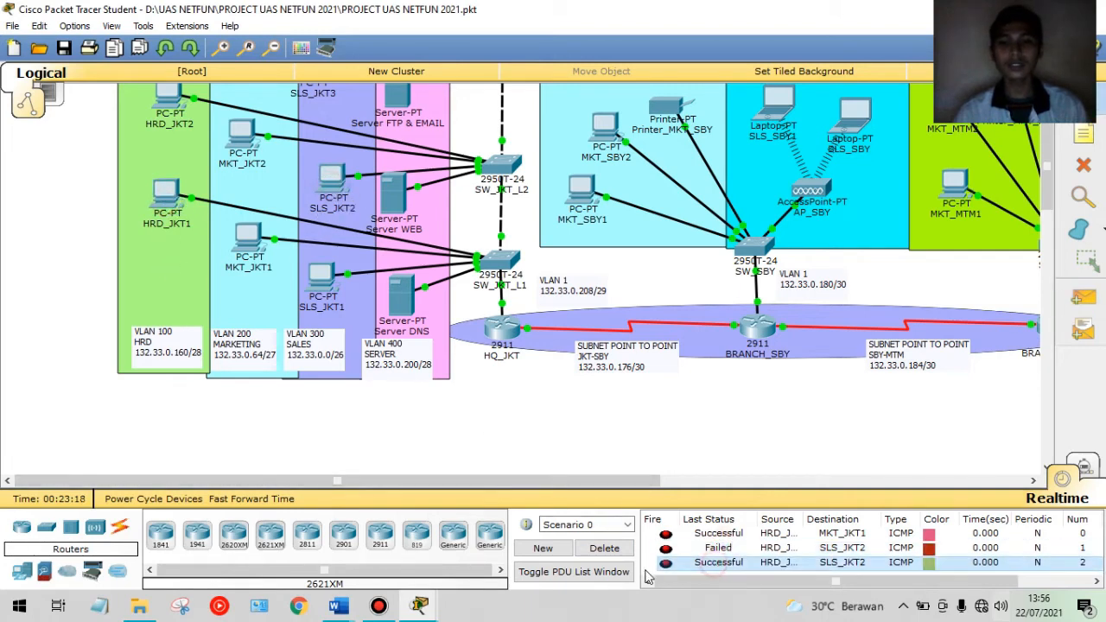
{"action": "left_click", "coordinate": [605, 550]}
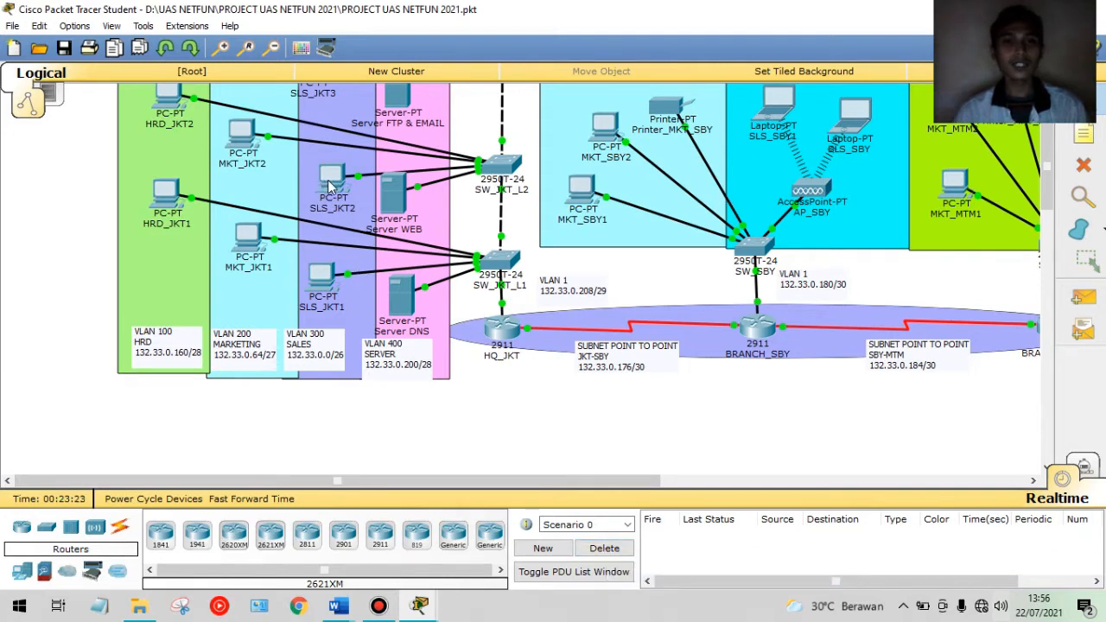
Open MKT_JKT3's IP configuration, check its IPv4 address, and close the PC
{"action": "scroll", "coordinate": [329, 186], "scroll_direction": "up", "scroll_amount": 3}
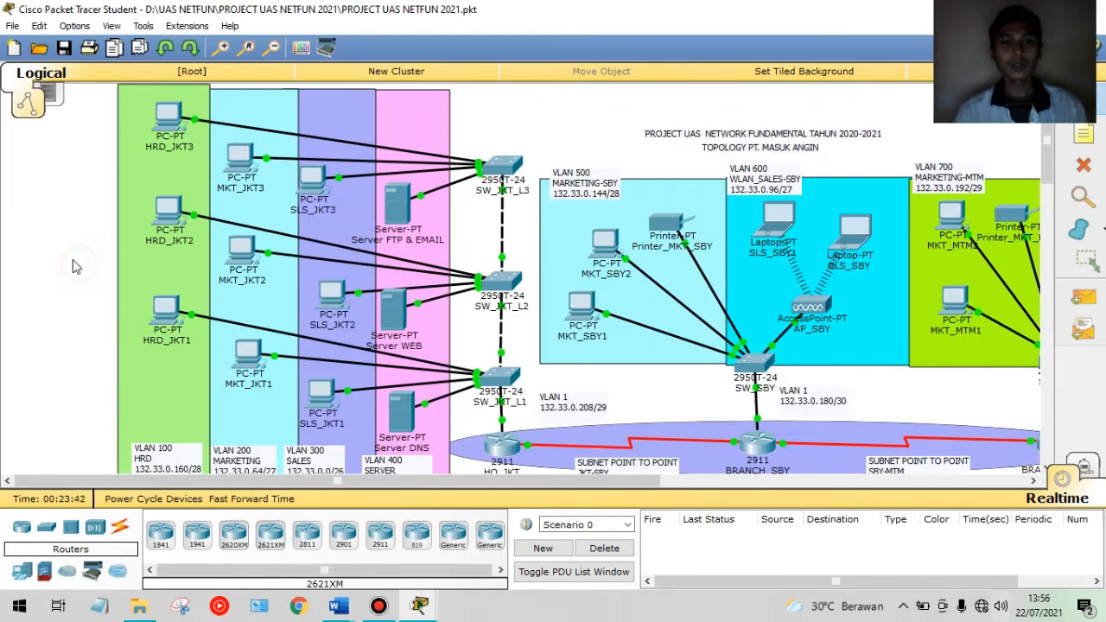
{"action": "scroll", "coordinate": [72, 267], "scroll_direction": "down", "scroll_amount": 2}
{"action": "scroll", "coordinate": [69, 263], "scroll_direction": "up", "scroll_amount": 2}
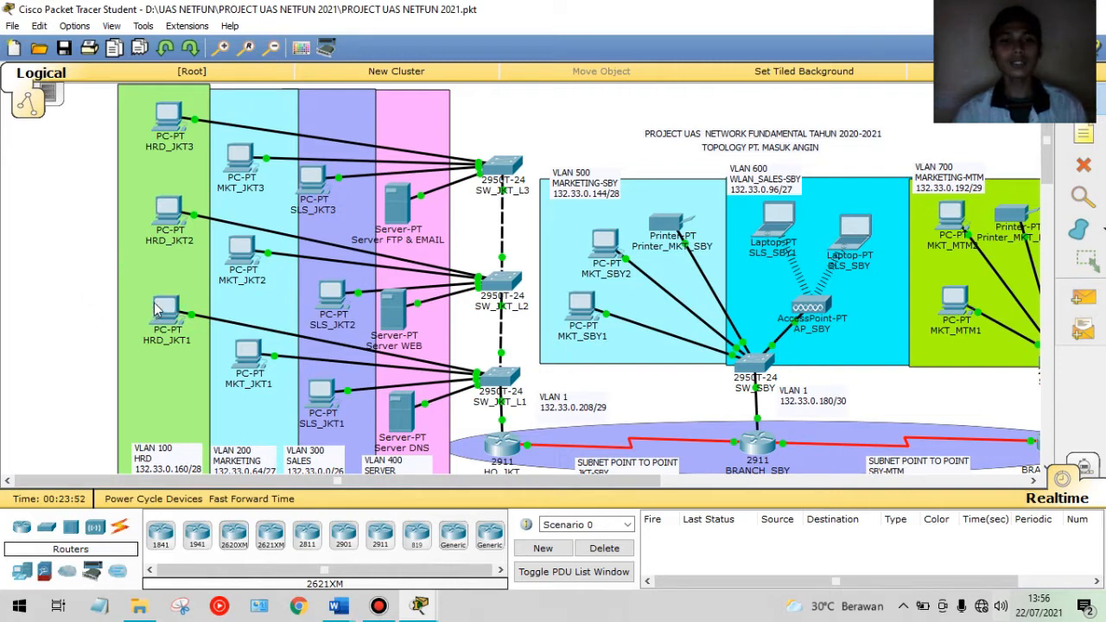
{"action": "mouse_move", "coordinate": [157, 315]}
{"action": "left_click", "coordinate": [242, 165]}
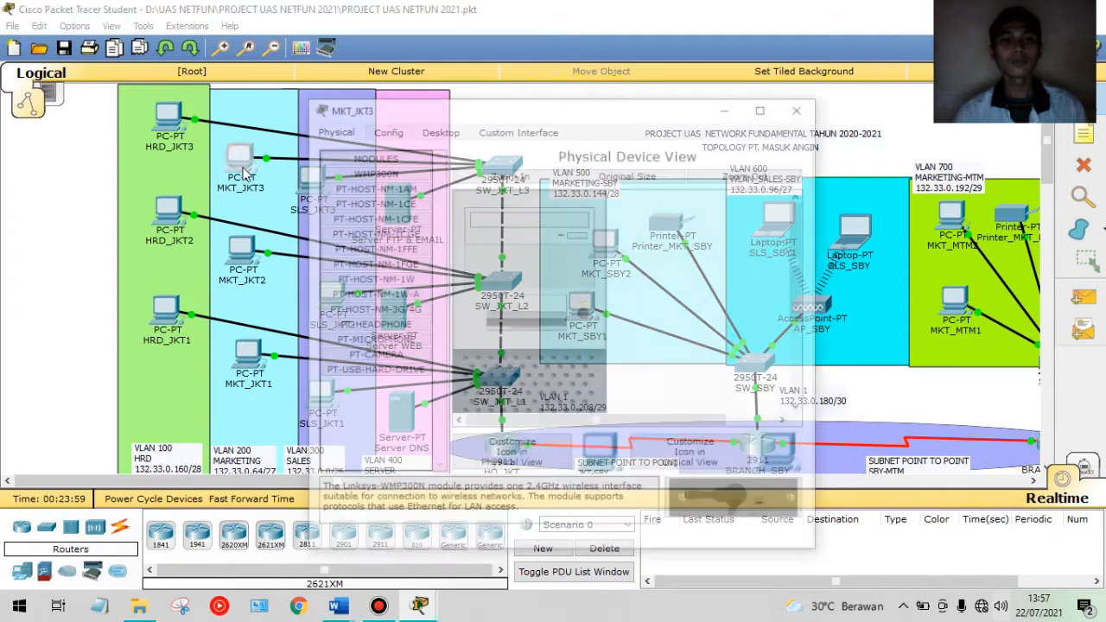
{"action": "left_click", "coordinate": [439, 129]}
{"action": "left_click", "coordinate": [358, 191]}
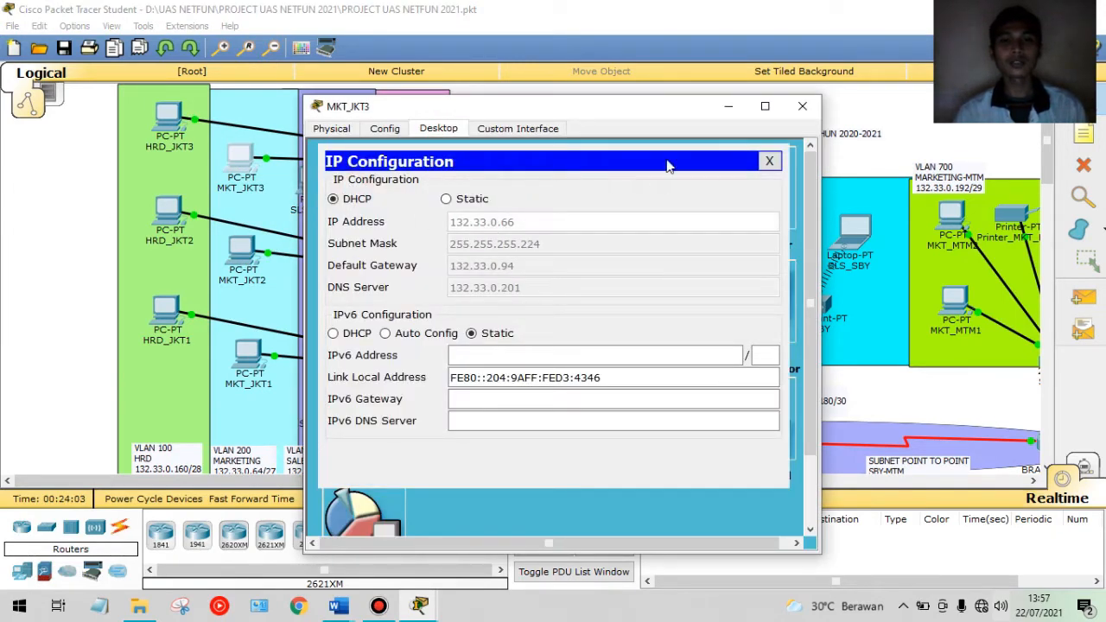
{"action": "left_click", "coordinate": [800, 107]}
Ping MKT_JKT3 at 132.33.0.66 from HRD_JKT1's command prompt
{"action": "left_click", "coordinate": [166, 313]}
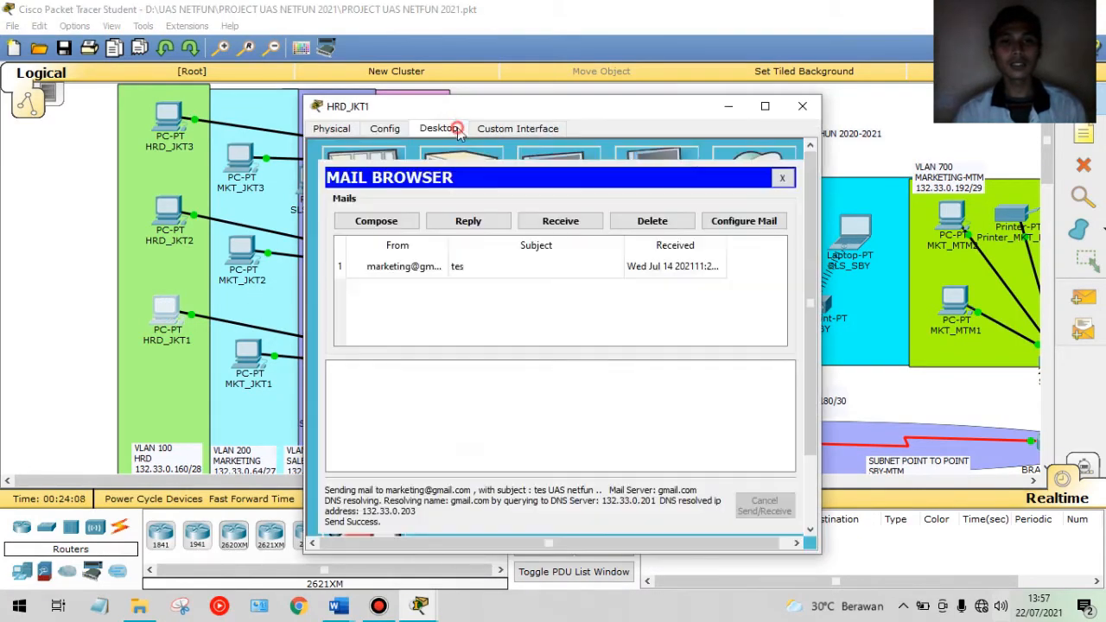
{"action": "left_click", "coordinate": [780, 178]}
{"action": "left_click", "coordinate": [664, 177]}
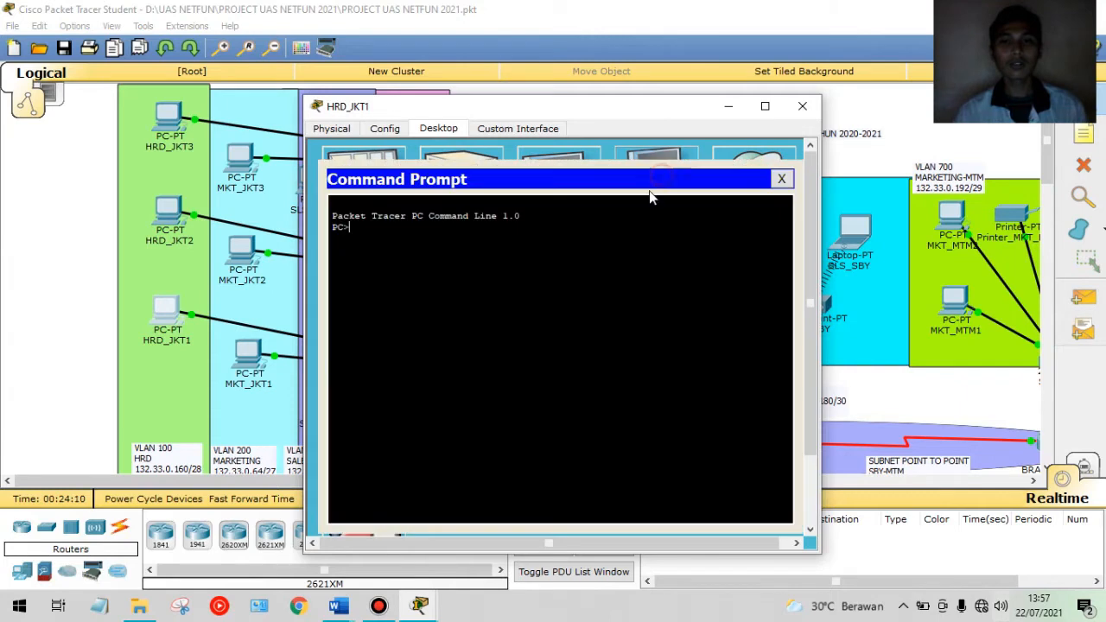
{"action": "type", "text": "ping"}
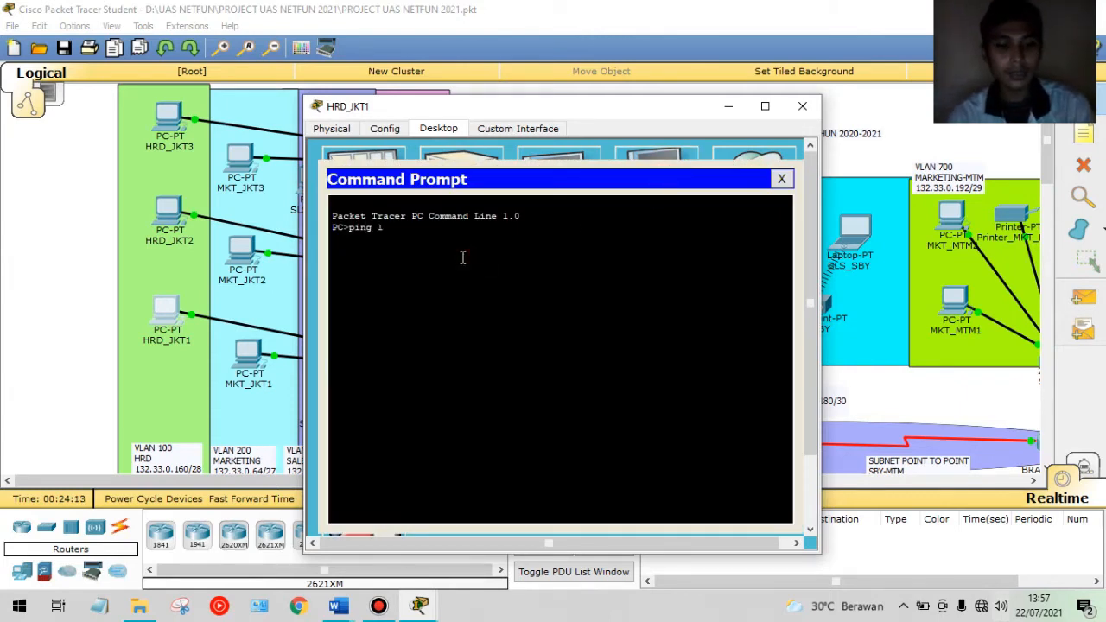
{"action": "type", "text": " 132.33."}
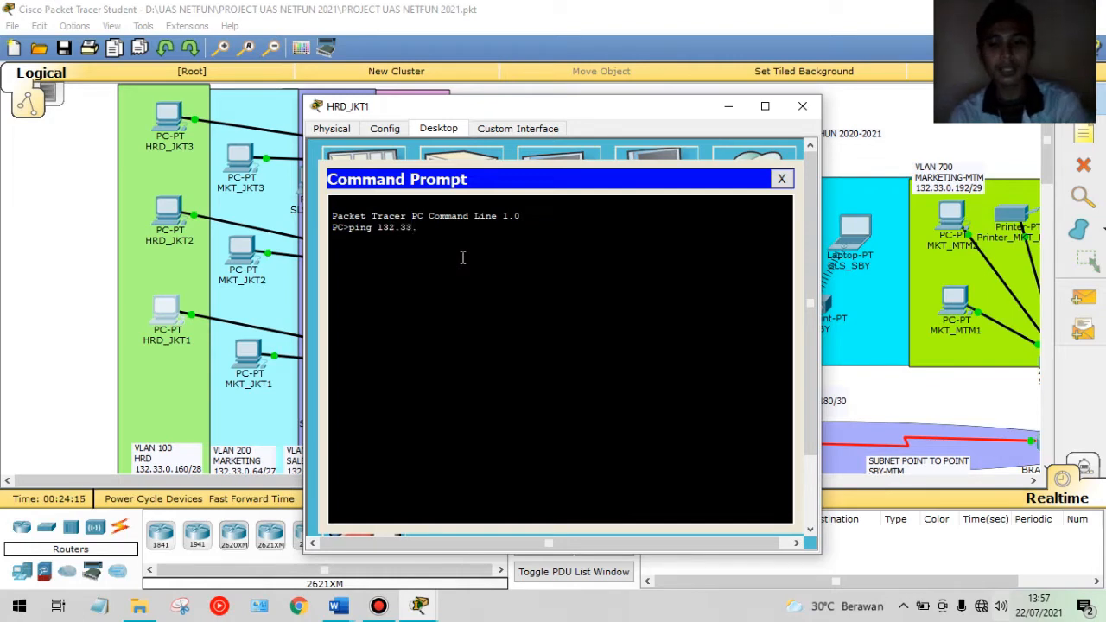
{"action": "type", "text": "0.66"}
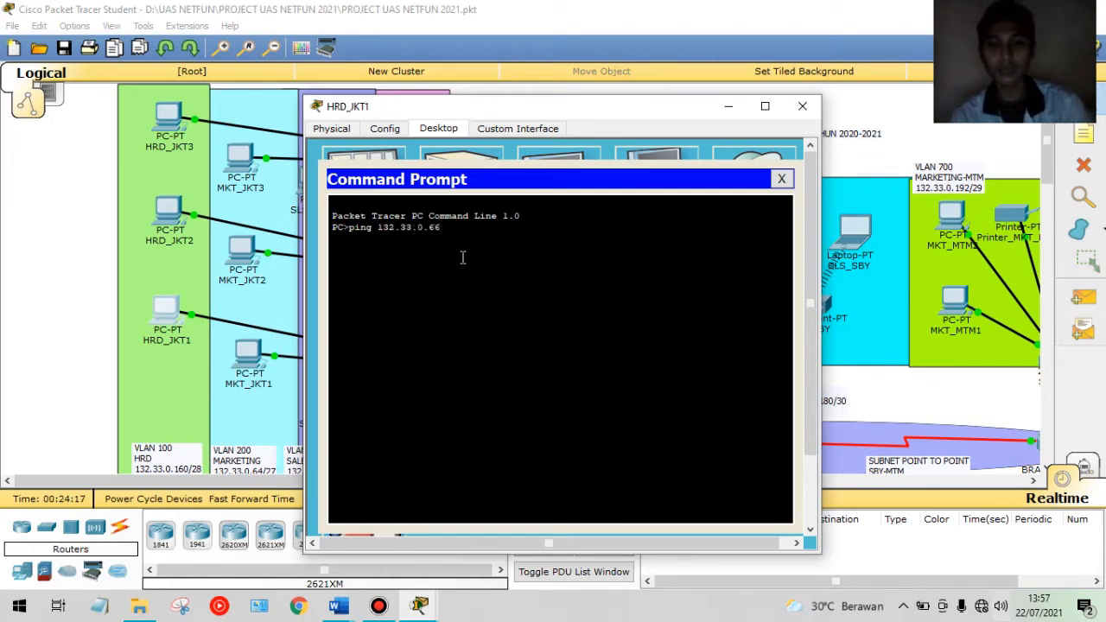
{"action": "key", "text": "Return"}
{"action": "left_click_drag", "start_coordinate": [559, 107], "coordinate": [736, 112]}
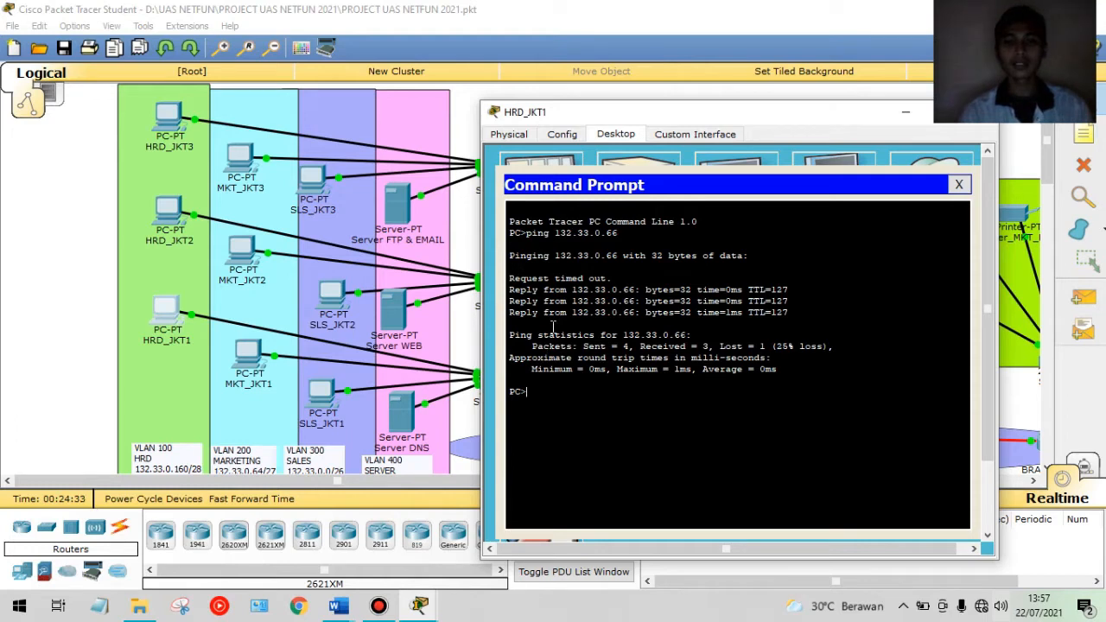
Repeat the ping to 132.33.0.66 from HRD_JKT1, review the replies and packet loss, and close the PC
{"action": "key", "text": "Up"}
{"action": "key", "text": "Return"}
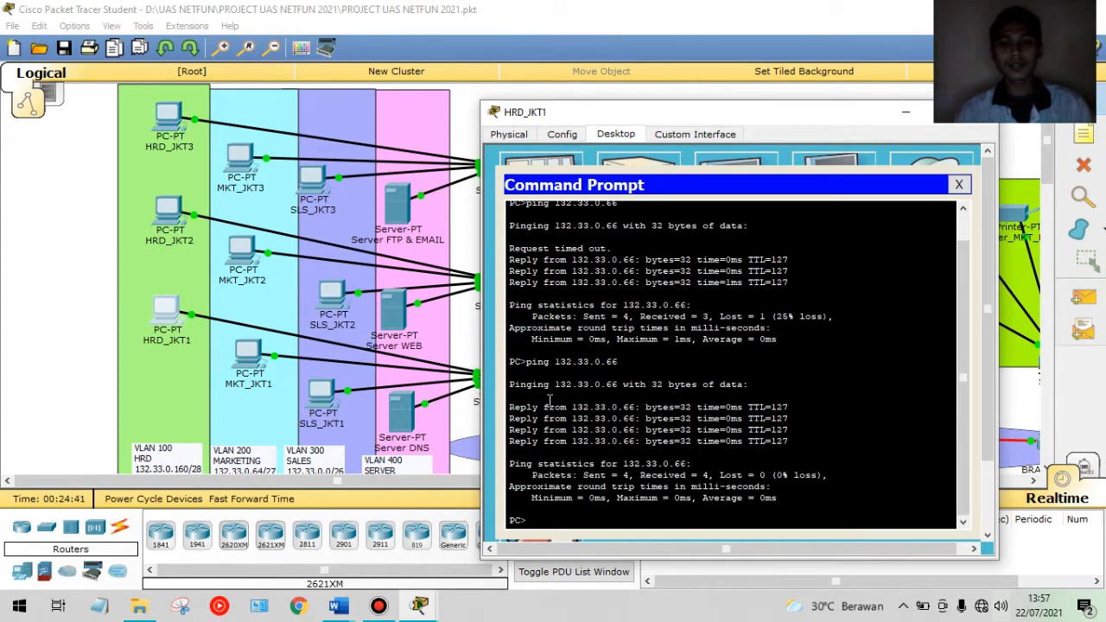
{"action": "left_click_drag", "start_coordinate": [528, 363], "coordinate": [650, 361]}
{"action": "left_click", "coordinate": [545, 437]}
{"action": "mouse_move", "coordinate": [585, 475]}
{"action": "left_mouse_down"}
{"action": "mouse_move", "coordinate": [712, 477]}
{"action": "mouse_move", "coordinate": [590, 486]}
{"action": "left_mouse_up"}
{"action": "left_click", "coordinate": [590, 486]}
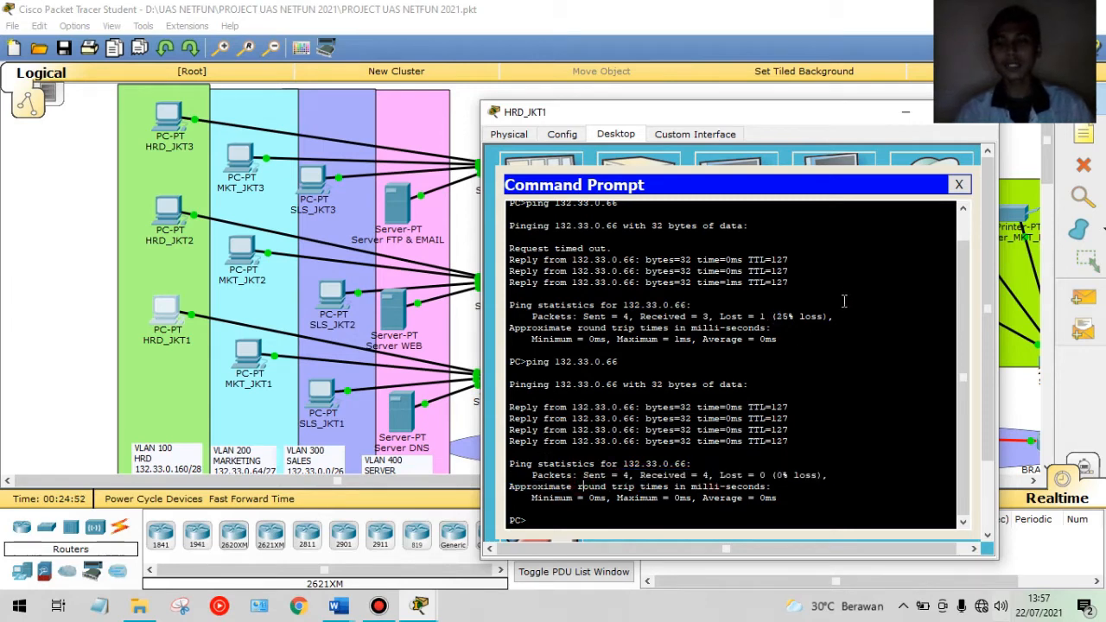
{"action": "left_click", "coordinate": [958, 184]}
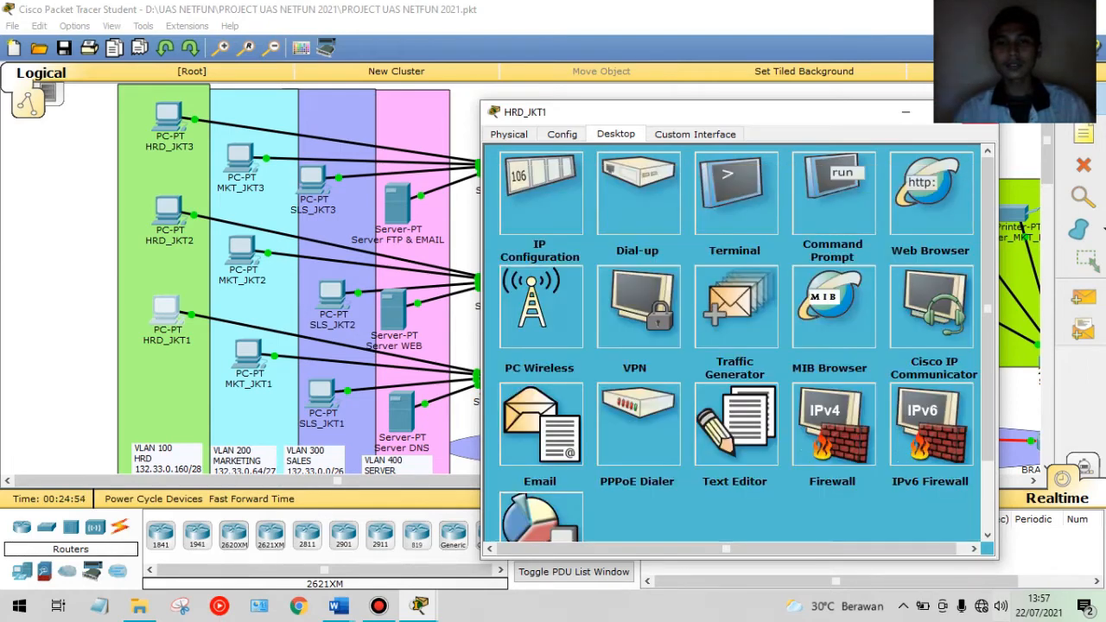
{"action": "left_click", "coordinate": [982, 111]}
{"action": "scroll", "coordinate": [541, 395], "scroll_direction": "down", "scroll_amount": 2}
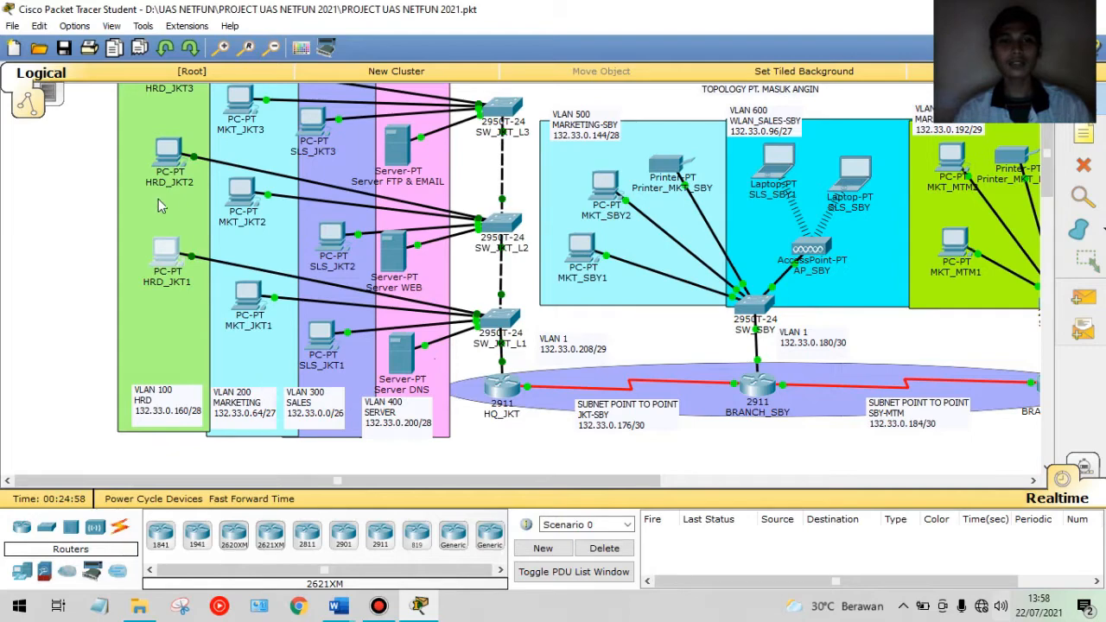
{"action": "scroll", "coordinate": [160, 200], "scroll_direction": "up", "scroll_amount": 2}
{"action": "scroll", "coordinate": [212, 273], "scroll_direction": "down", "scroll_amount": 2}
{"action": "scroll", "coordinate": [283, 249], "scroll_direction": "up", "scroll_amount": 2}
{"action": "scroll", "coordinate": [407, 247], "scroll_direction": "down", "scroll_amount": 4}
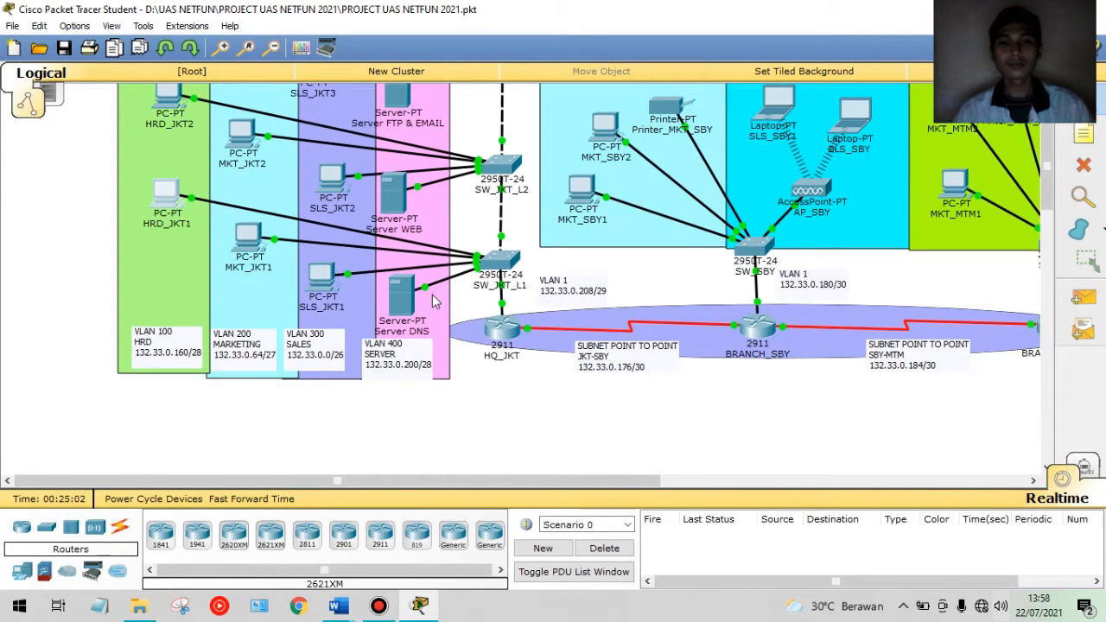
{"action": "scroll", "coordinate": [359, 271], "scroll_direction": "up", "scroll_amount": 4}
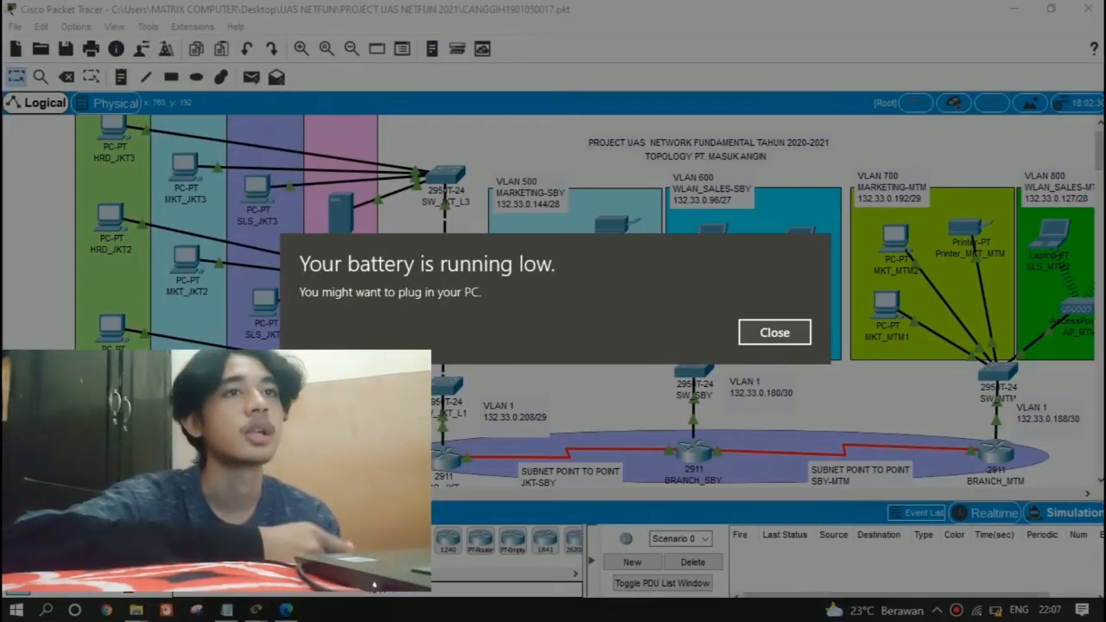
Dismiss the low-battery notice and compare router BRANCH_SBY's configured hostname with the exam requirement
{"action": "left_click", "coordinate": [774, 331]}
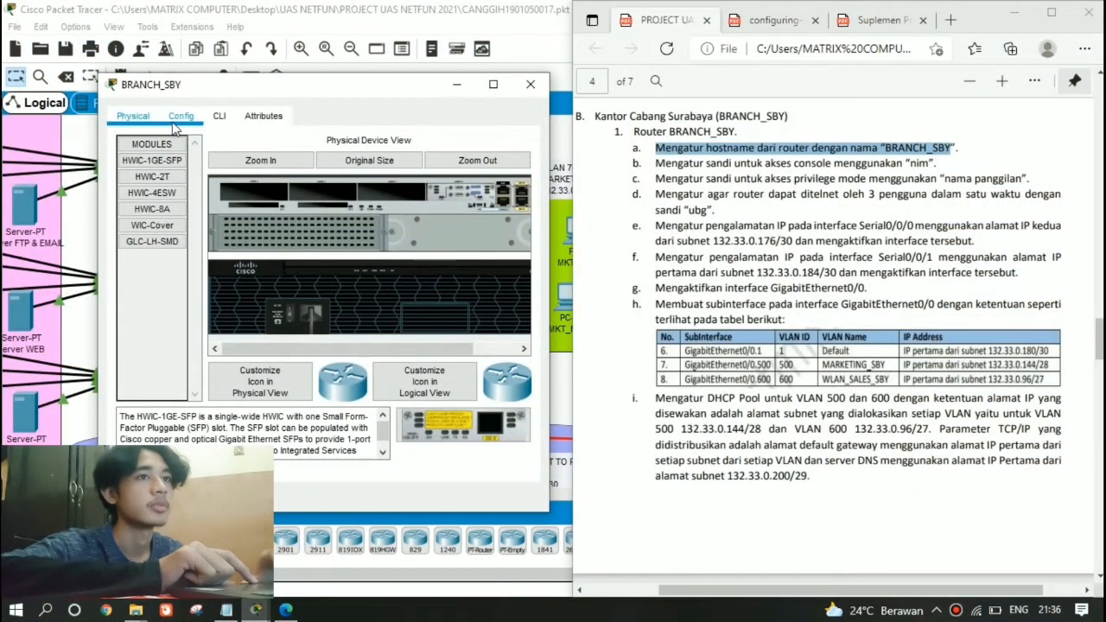
{"action": "left_click", "coordinate": [180, 116]}
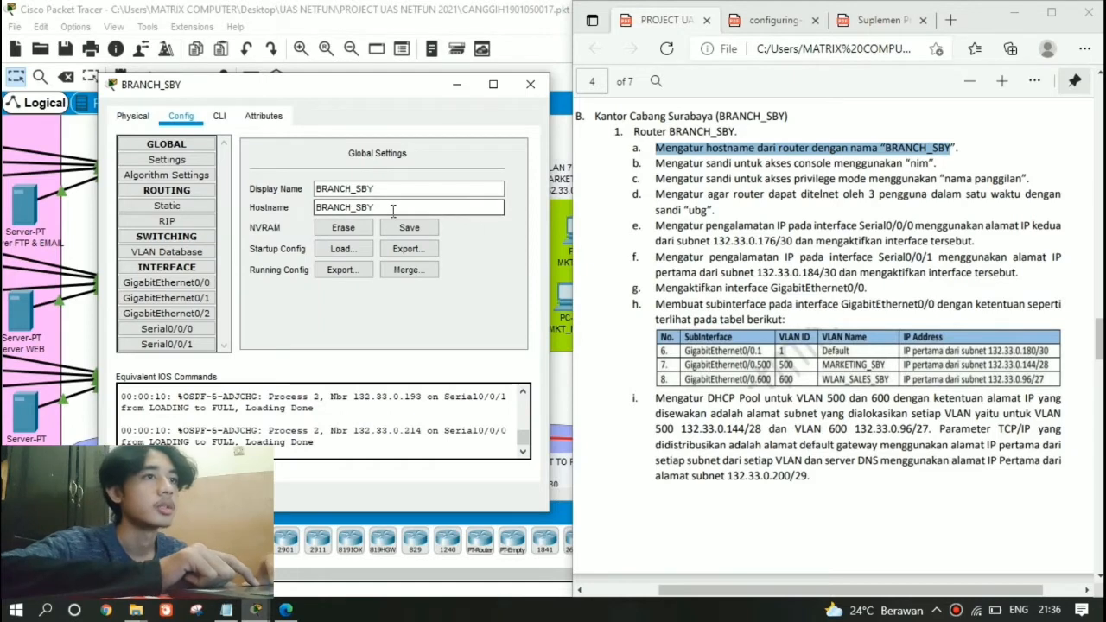
{"action": "left_click_drag", "start_coordinate": [395, 210], "coordinate": [319, 207]}
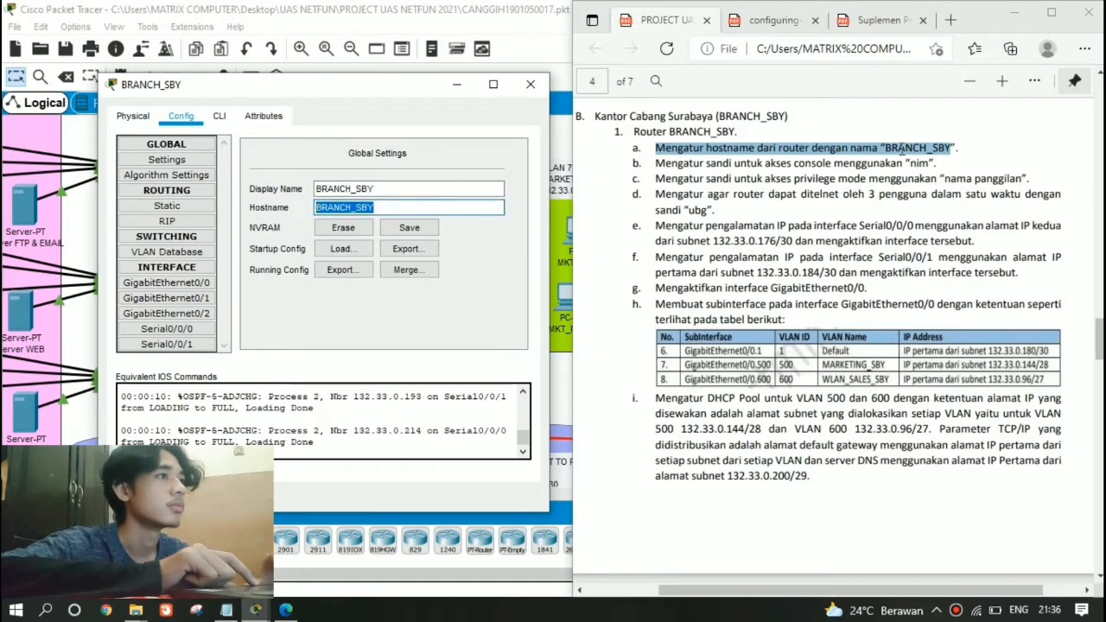
{"action": "left_click_drag", "start_coordinate": [880, 150], "coordinate": [954, 152]}
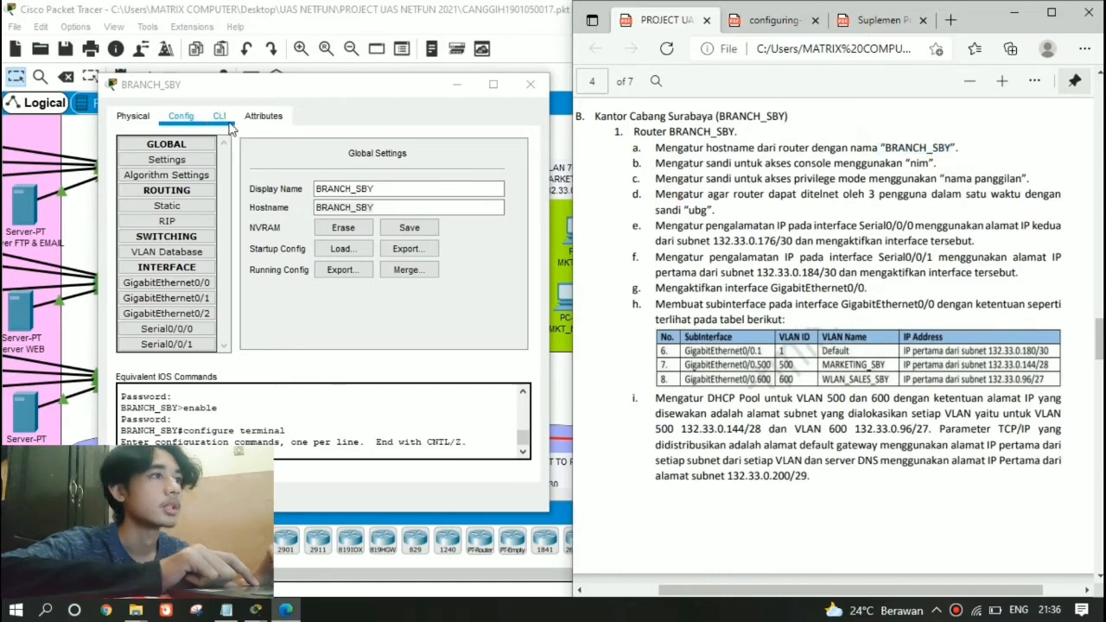
Review the console, privileged-mode and telnet requirements, and exit BRANCH_SBY's command-line session to its login prompt
{"action": "left_click", "coordinate": [225, 119]}
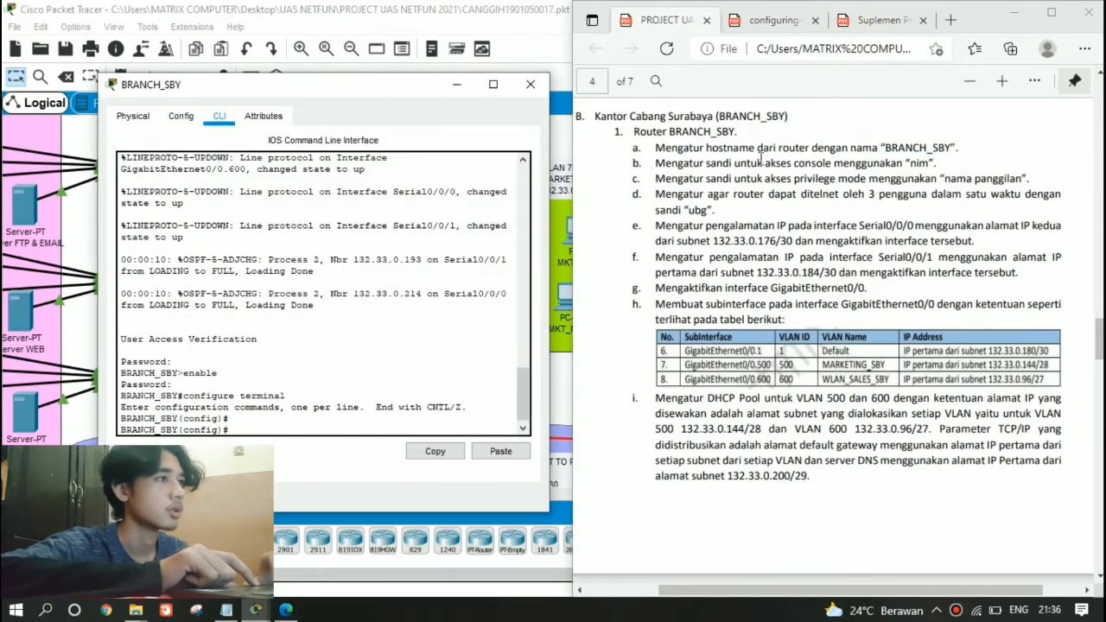
{"action": "left_click_drag", "start_coordinate": [750, 166], "coordinate": [939, 169]}
{"action": "left_click_drag", "start_coordinate": [793, 180], "coordinate": [866, 180]}
{"action": "left_click_drag", "start_coordinate": [936, 163], "coordinate": [1062, 195]}
{"action": "left_click", "coordinate": [190, 94]}
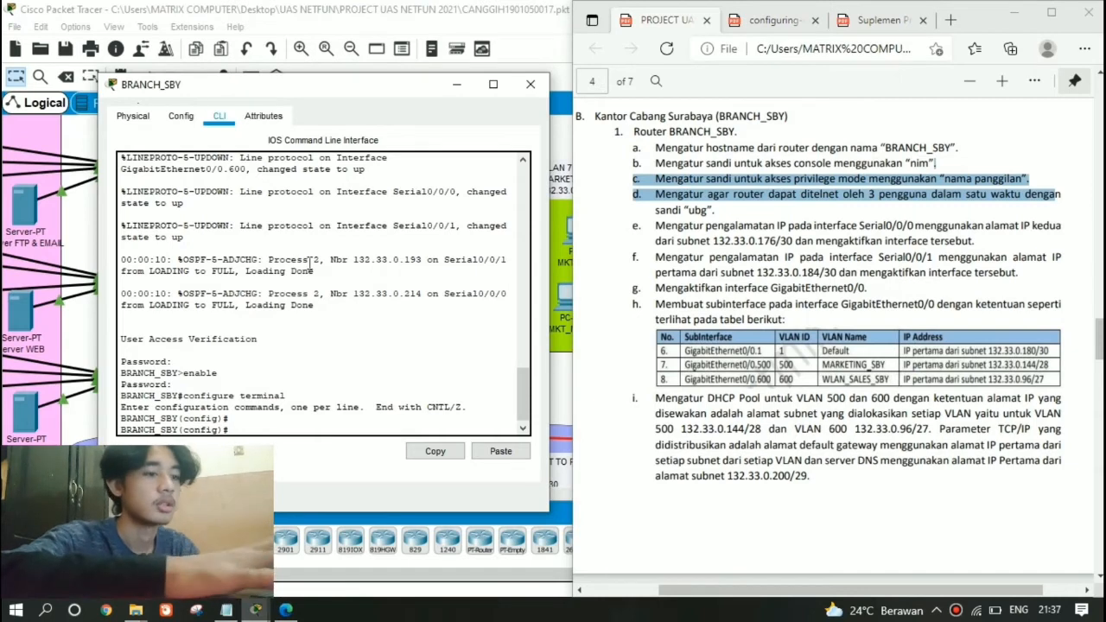
{"action": "type", "text": "end"}
{"action": "key", "text": "Return"}
{"action": "type", "text": "exit"}
{"action": "key", "text": "Return"}
{"action": "key", "text": "Return"}
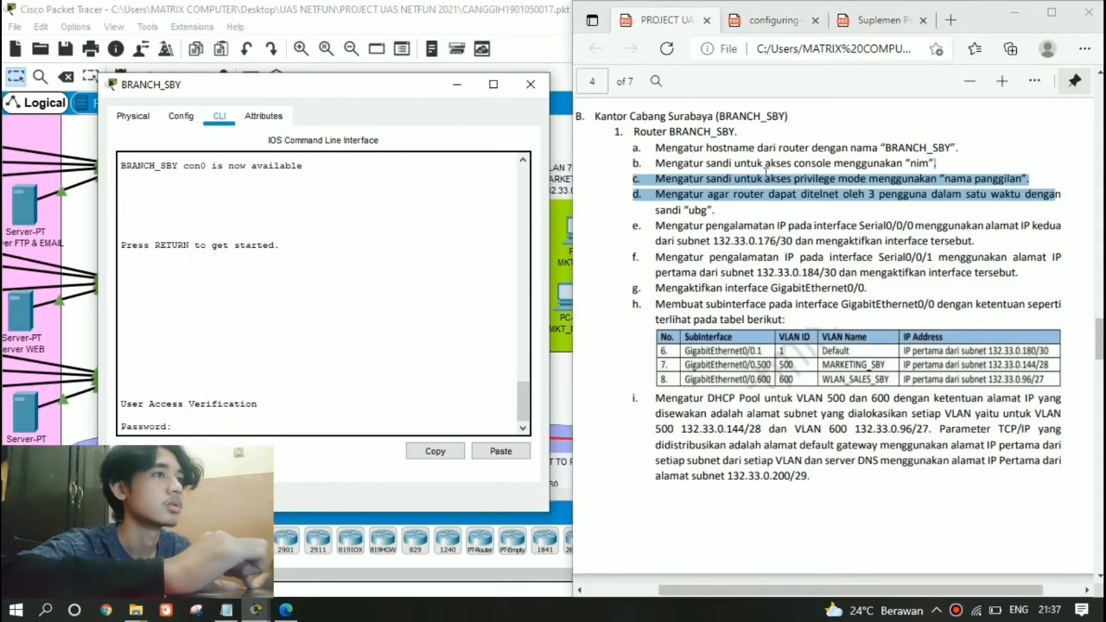
Log in to BRANCH_SBY with the console password and enter privileged mode with the enable password
{"action": "left_click", "coordinate": [760, 169]}
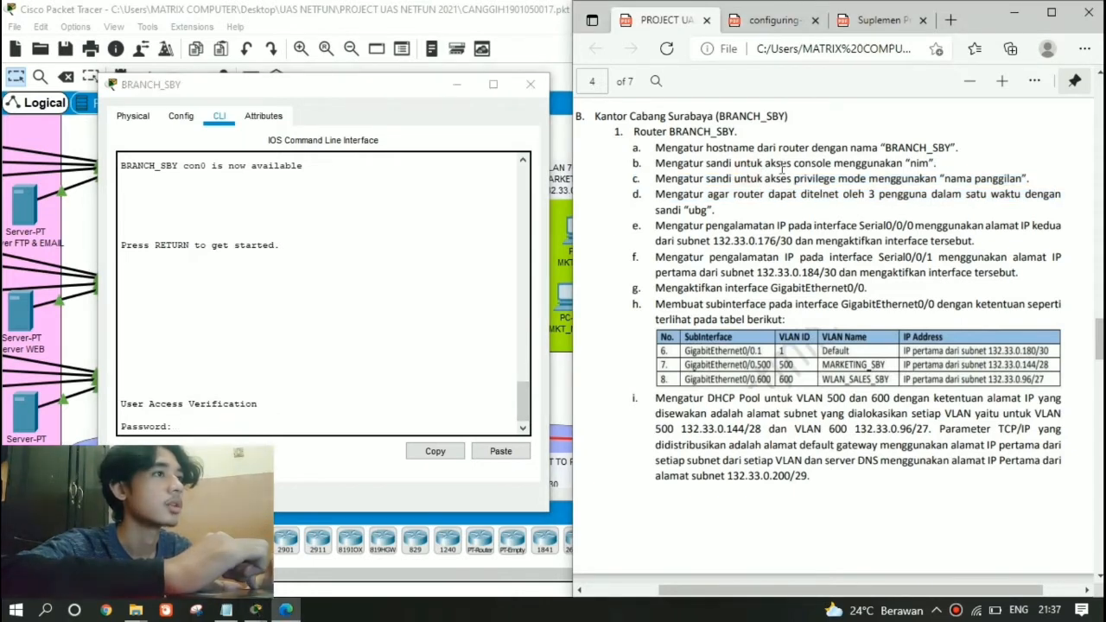
{"action": "left_click_drag", "start_coordinate": [760, 164], "coordinate": [823, 164]}
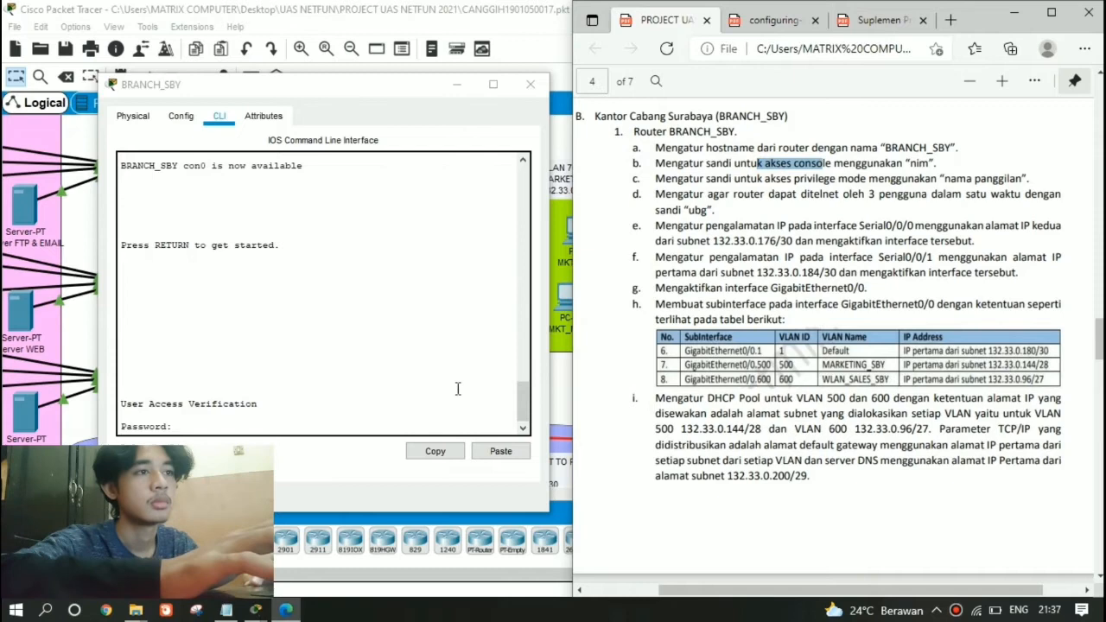
{"action": "left_click", "coordinate": [440, 420]}
{"action": "left_click", "coordinate": [425, 427]}
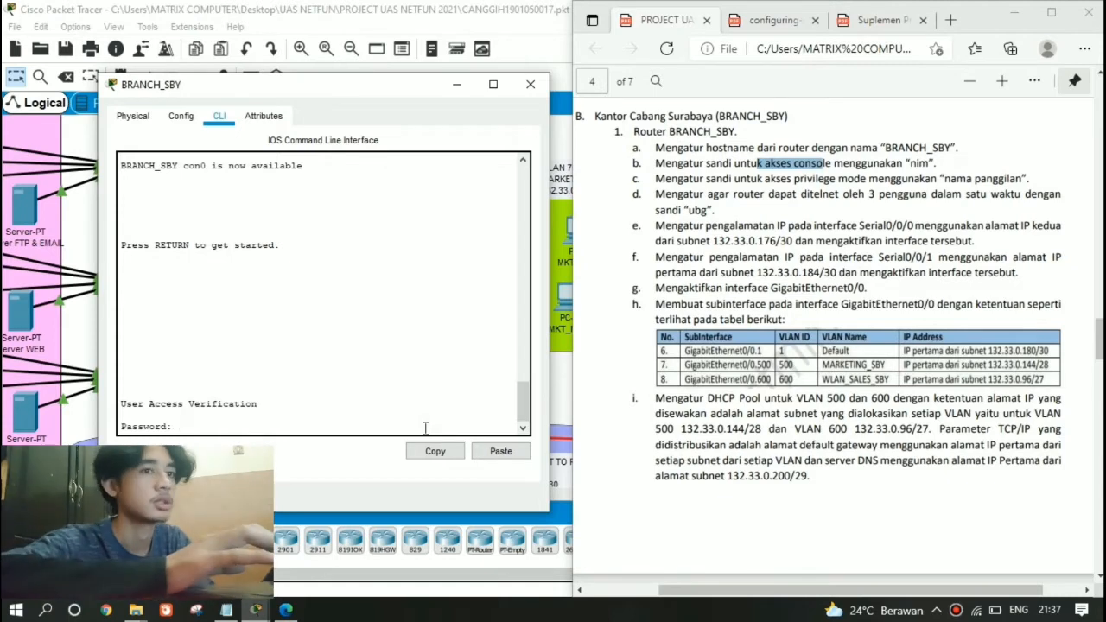
{"action": "key", "text": "Return"}
{"action": "type", "text": "enable"}
{"action": "key", "text": "Return"}
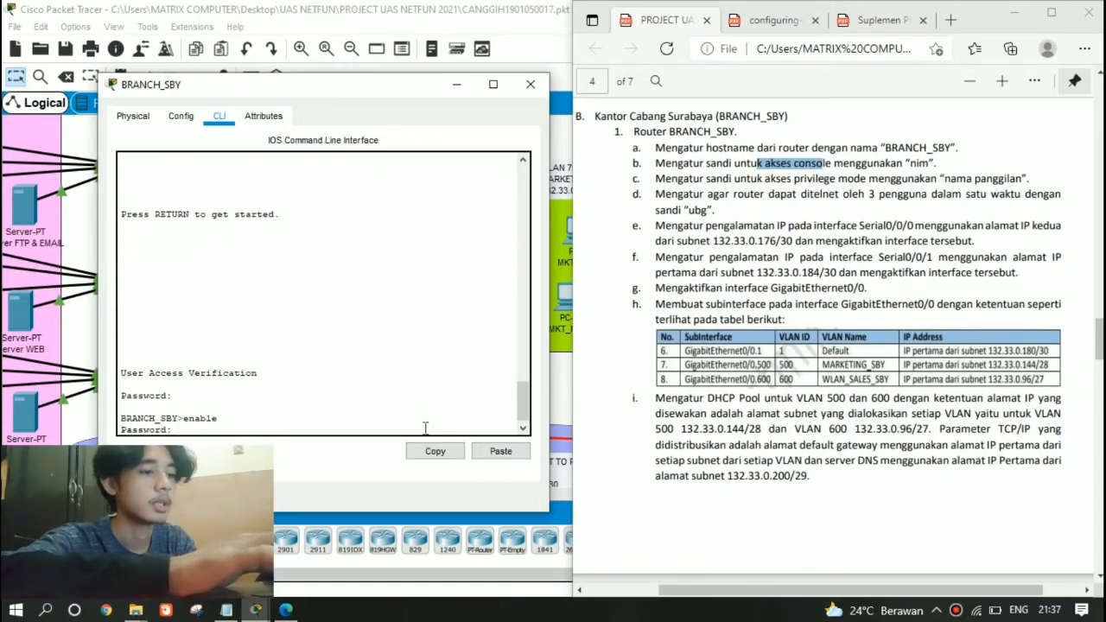
{"action": "key", "text": "Return"}
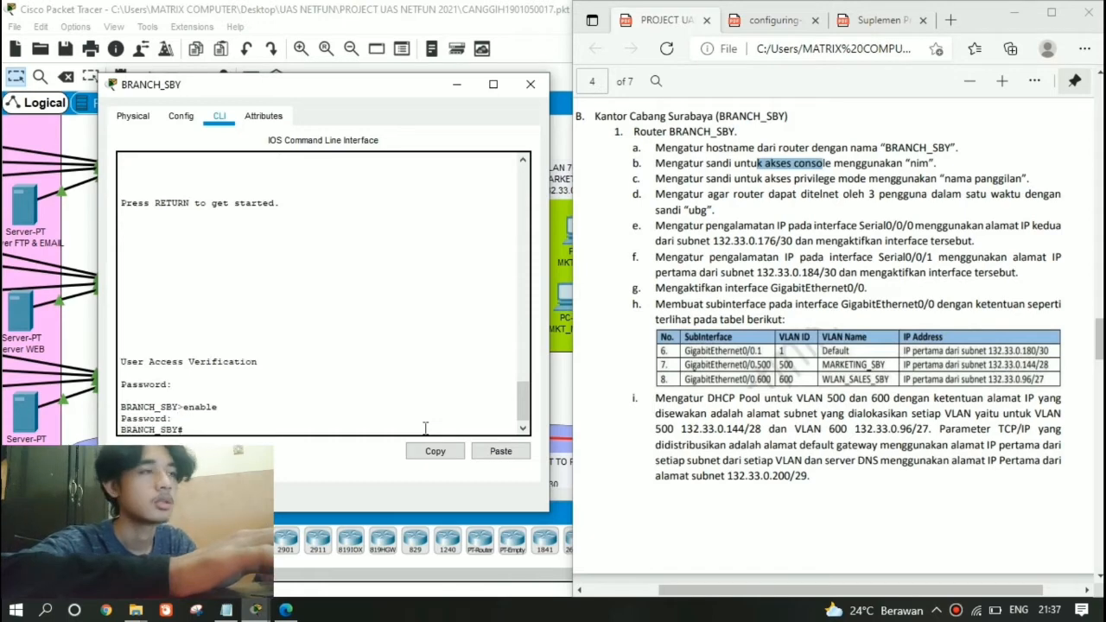
Set the telnet password on BRANCH_SBY's VTY lines 0 to 2 from global configuration mode
{"action": "left_click", "coordinate": [800, 205]}
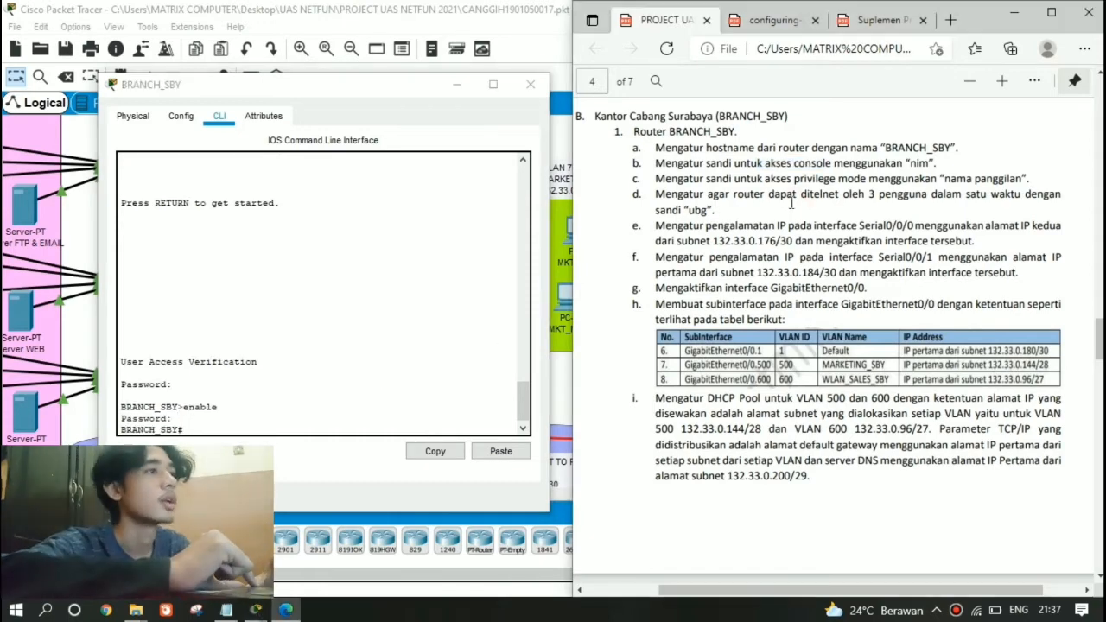
{"action": "left_click_drag", "start_coordinate": [800, 201], "coordinate": [1038, 199]}
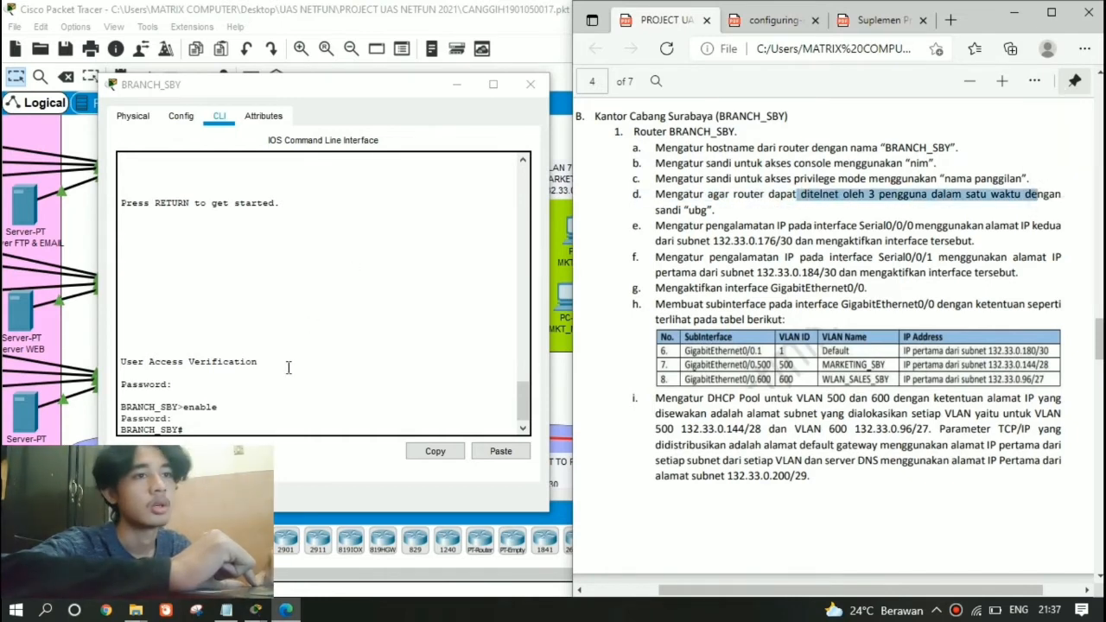
{"action": "left_click", "coordinate": [265, 431]}
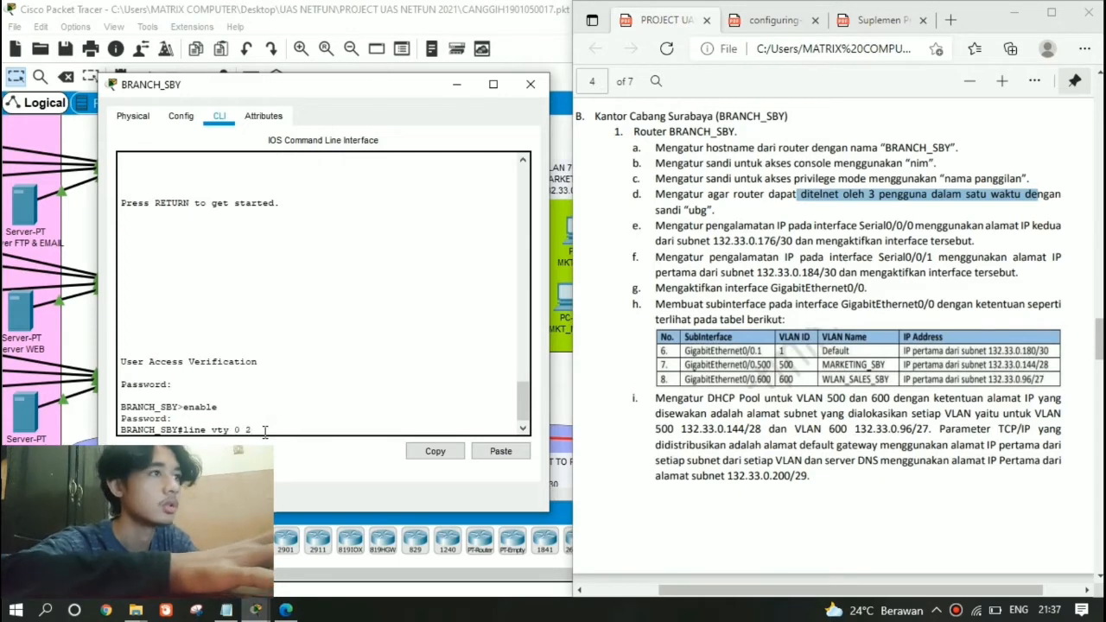
{"action": "key", "text": "Return"}
{"action": "type", "text": "conf t"}
{"action": "key", "text": "Return"}
{"action": "type", "text": "line vty 0 2"}
{"action": "key", "text": "Return"}
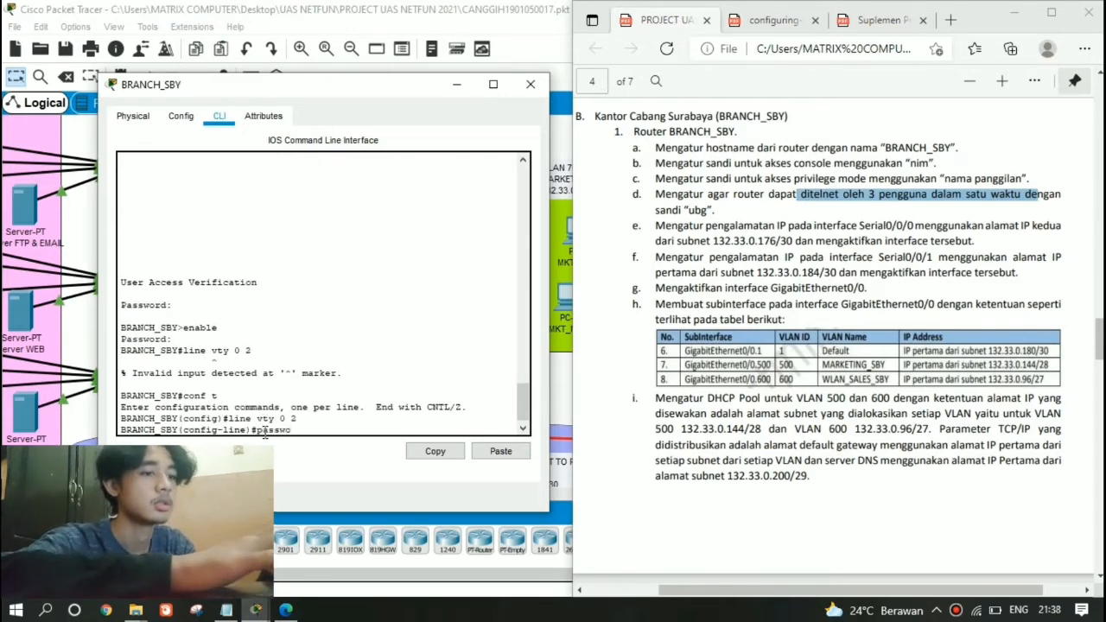
{"action": "type", "text": "password ubg"}
{"action": "key", "text": "Return"}
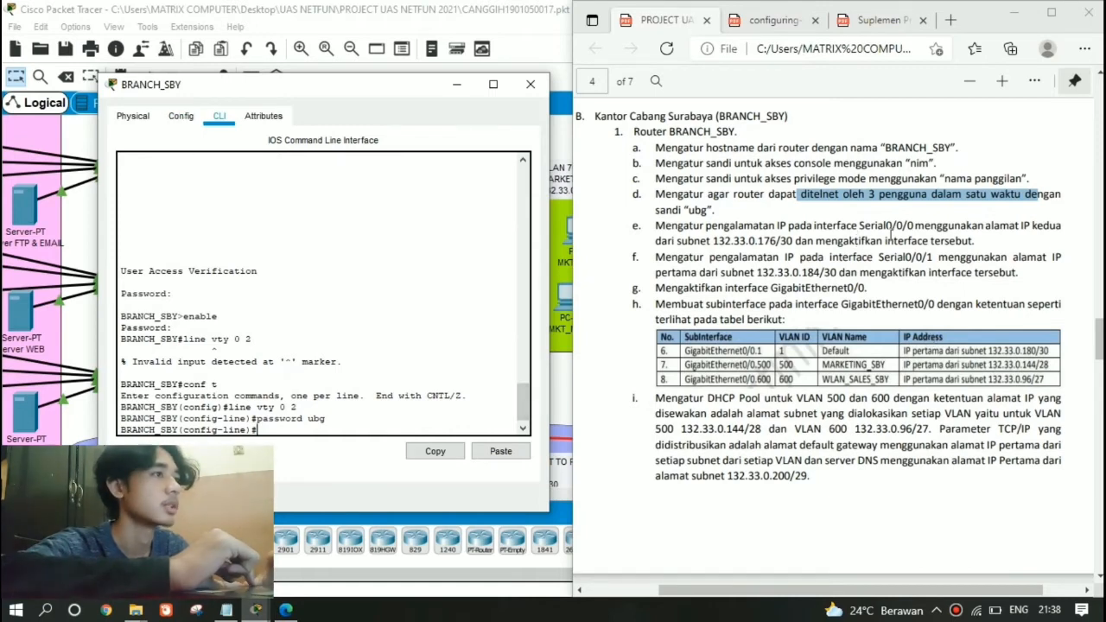
Check BRANCH_SBY's Serial0/0/0 IP address and subnet mask and the GigabitEthernet0/0 port status against the exam requirements
{"action": "left_click", "coordinate": [180, 116]}
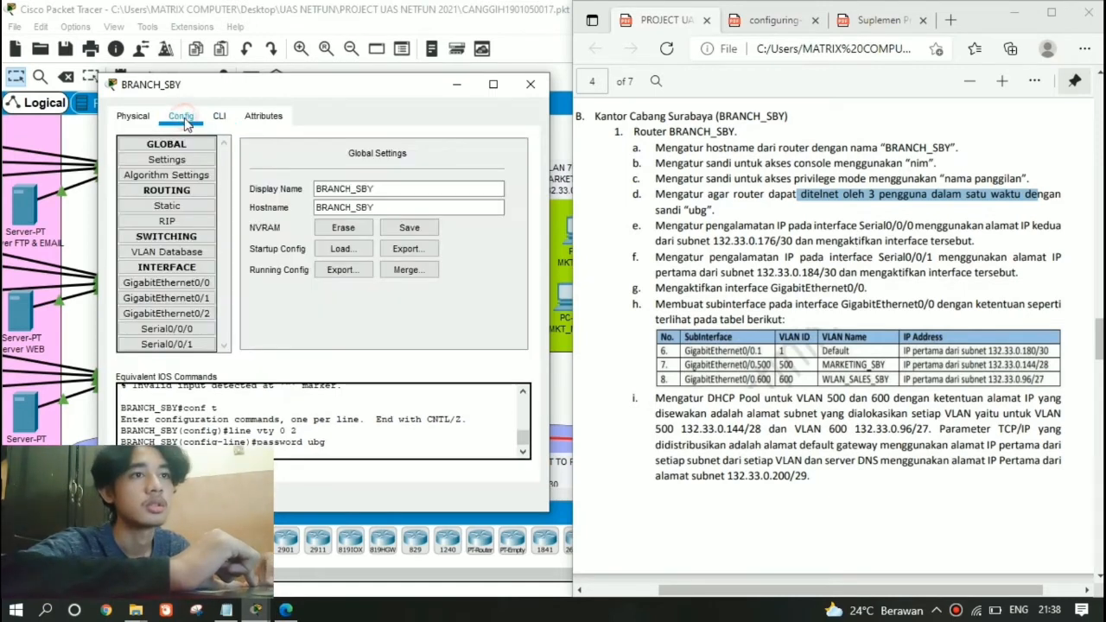
{"action": "left_click", "coordinate": [190, 337]}
{"action": "left_click_drag", "start_coordinate": [386, 223], "coordinate": [443, 224]}
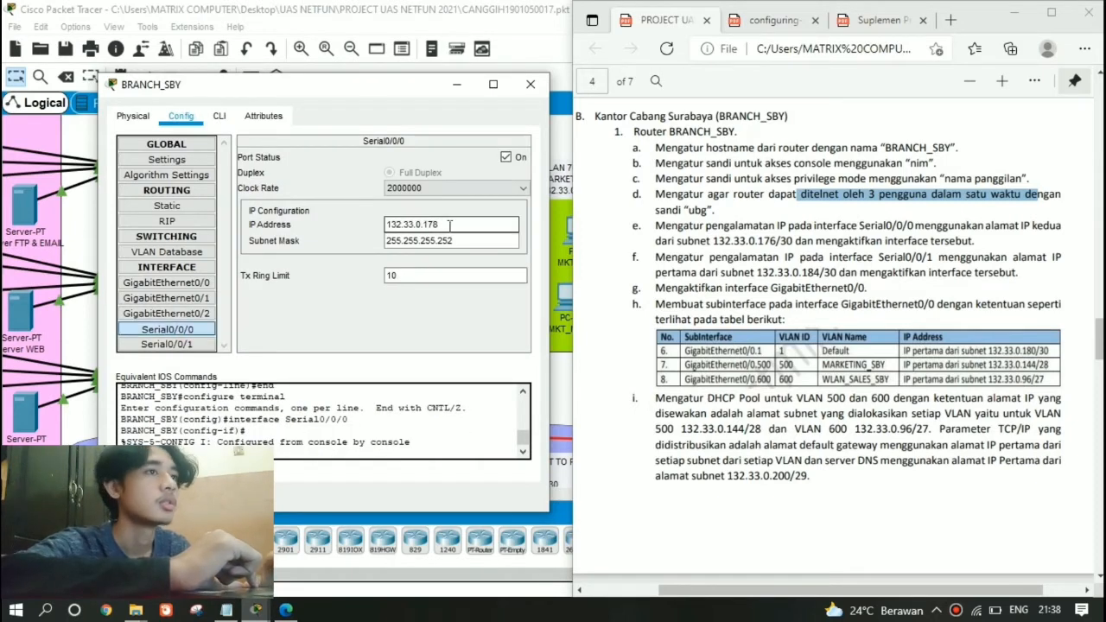
{"action": "left_click_drag", "start_coordinate": [777, 241], "coordinate": [737, 241]}
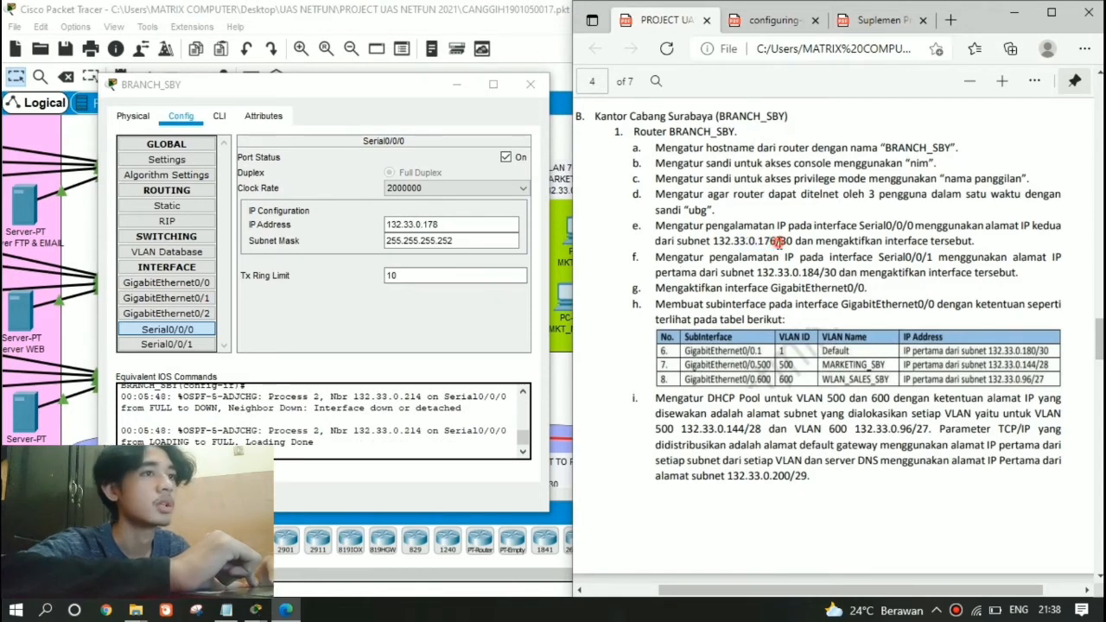
{"action": "left_click", "coordinate": [450, 224]}
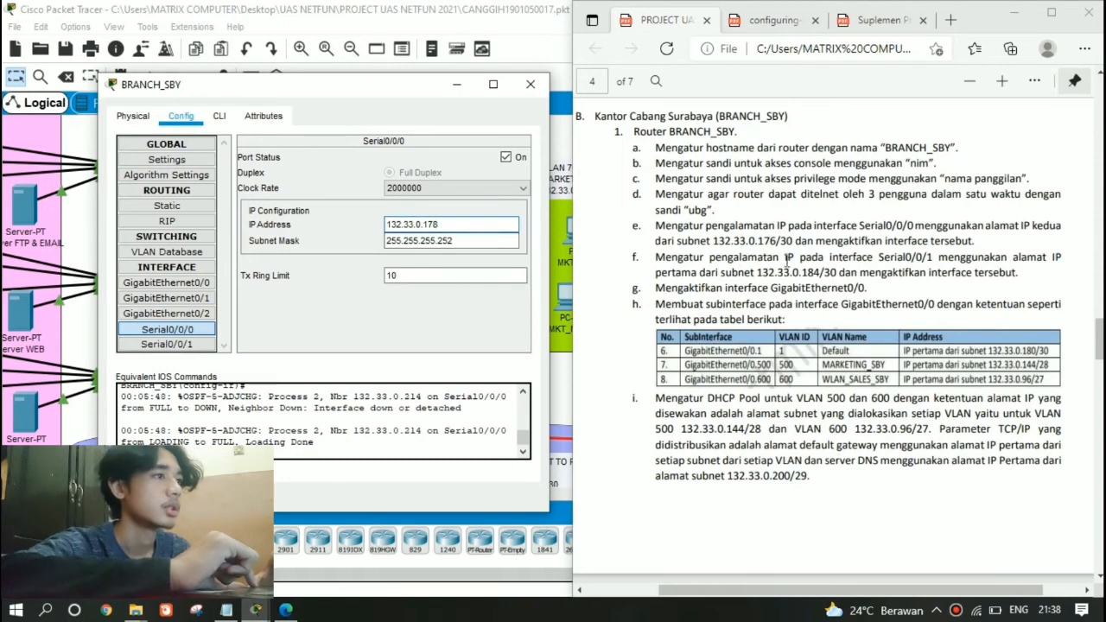
{"action": "left_click_drag", "start_coordinate": [453, 241], "coordinate": [442, 241]}
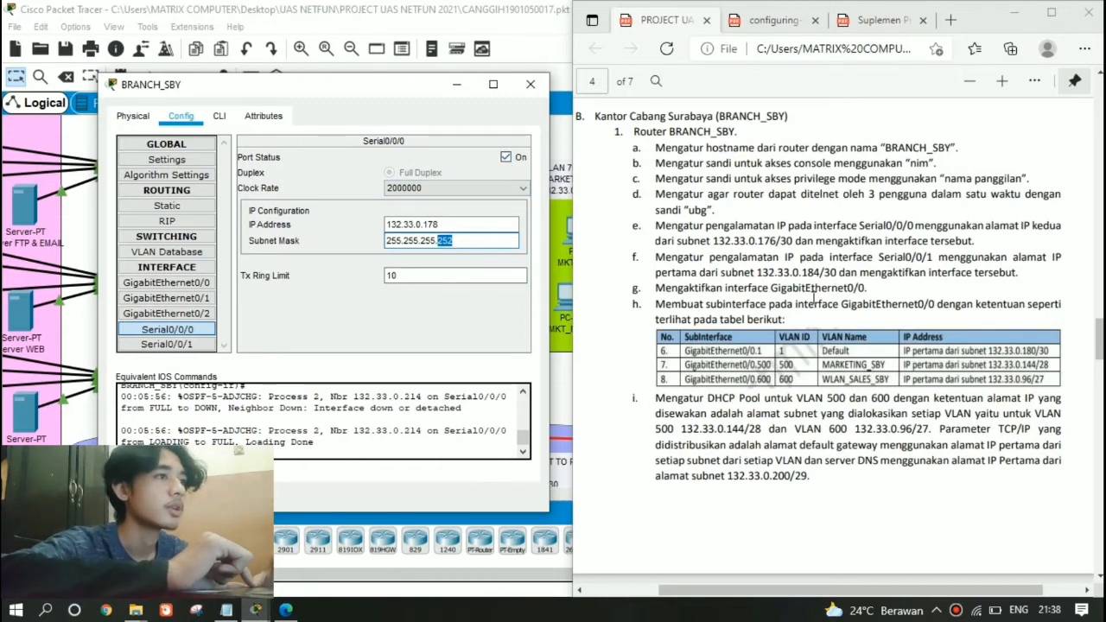
{"action": "left_click", "coordinate": [166, 282]}
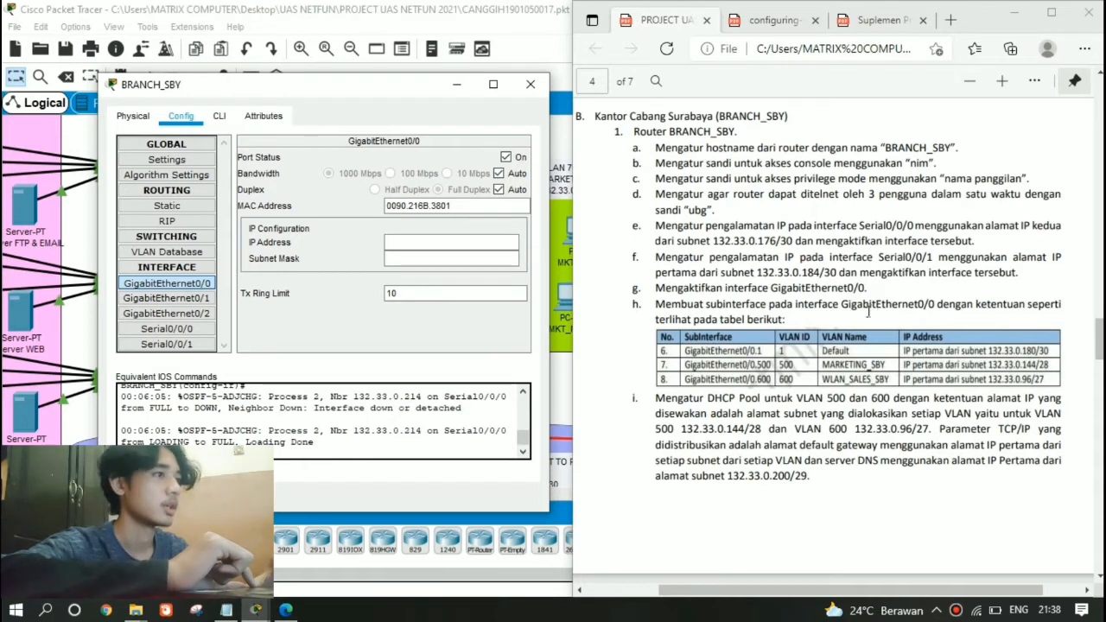
Bring the GigabitEthernet0/0 subinterface requirements into view and exit BRANCH_SBY's interface configuration to global configuration mode
{"action": "left_click", "coordinate": [1096, 335]}
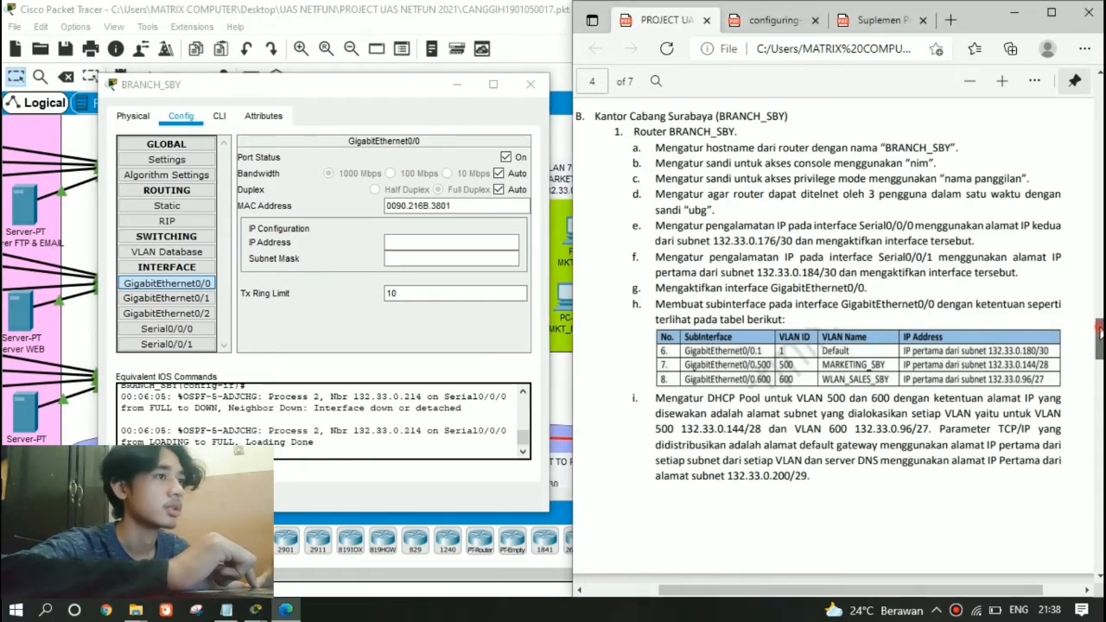
{"action": "scroll", "coordinate": [1096, 335], "scroll_direction": "down", "scroll_amount": 3}
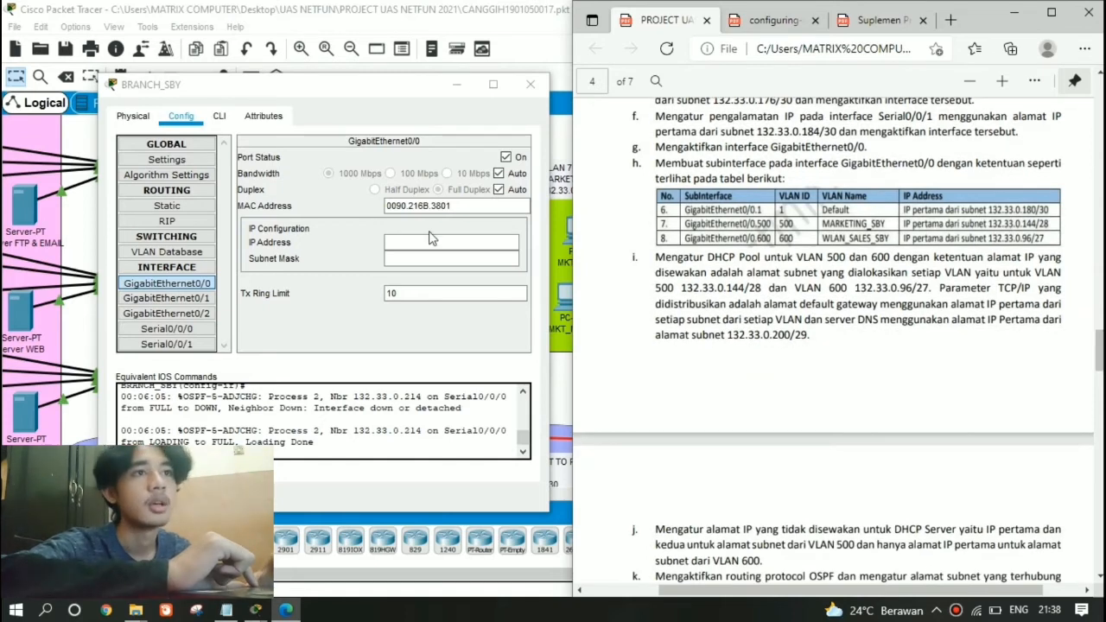
{"action": "left_click", "coordinate": [210, 117]}
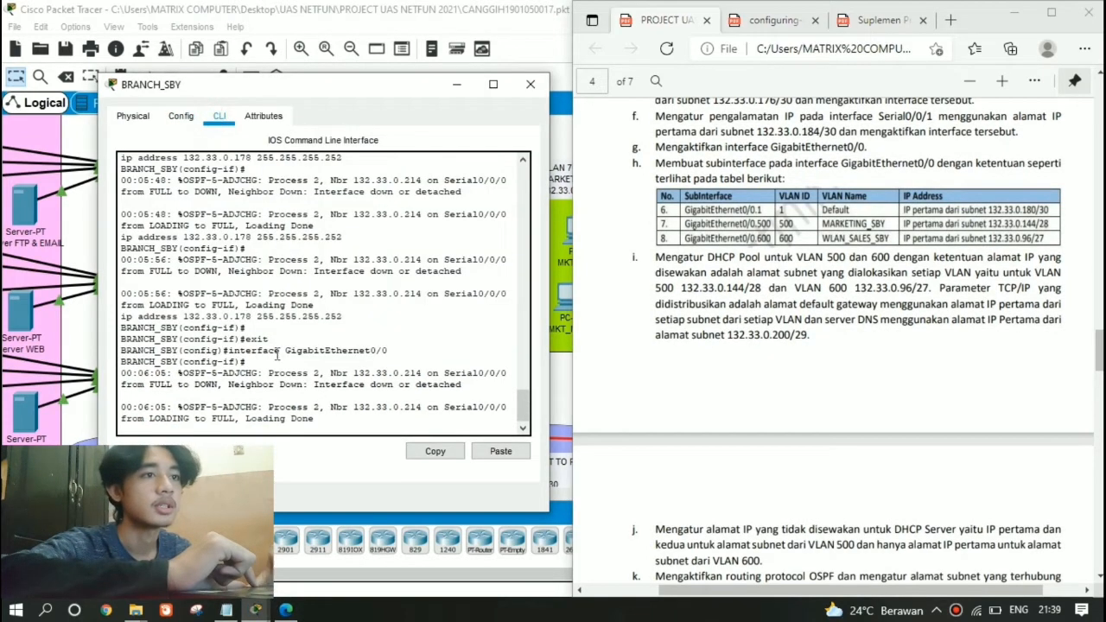
{"action": "key", "text": "Return"}
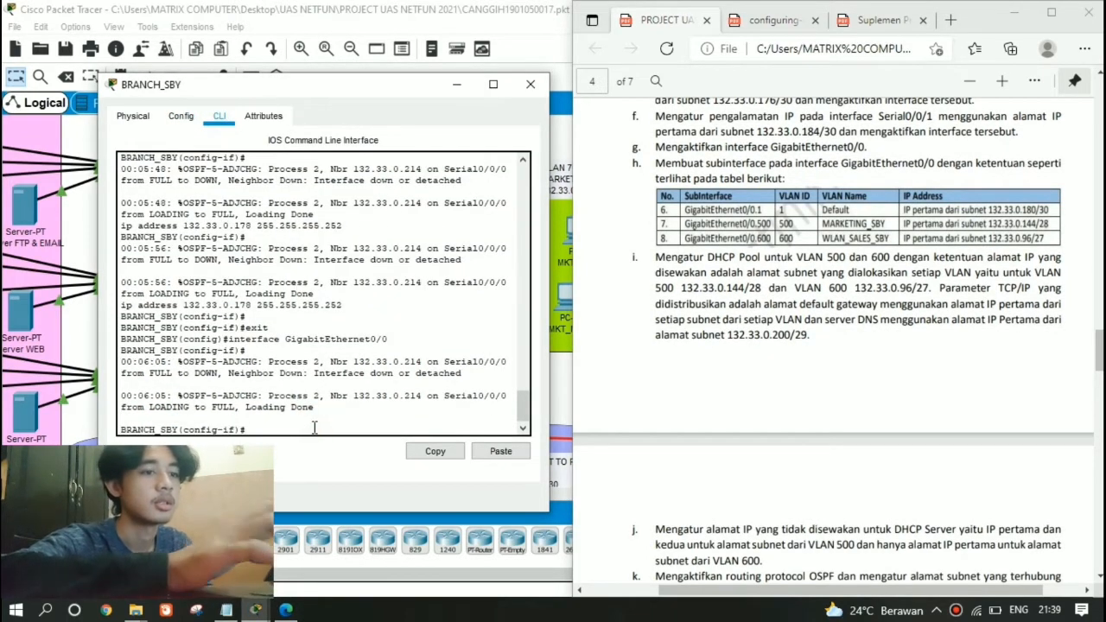
{"action": "type", "text": "ex"}
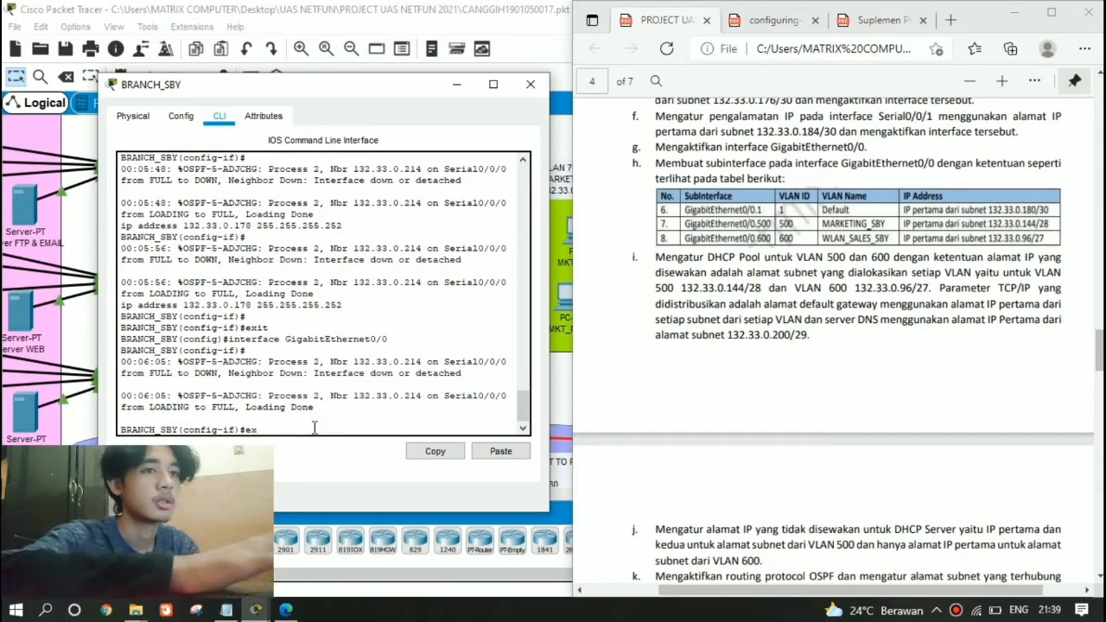
{"action": "type", "text": "it"}
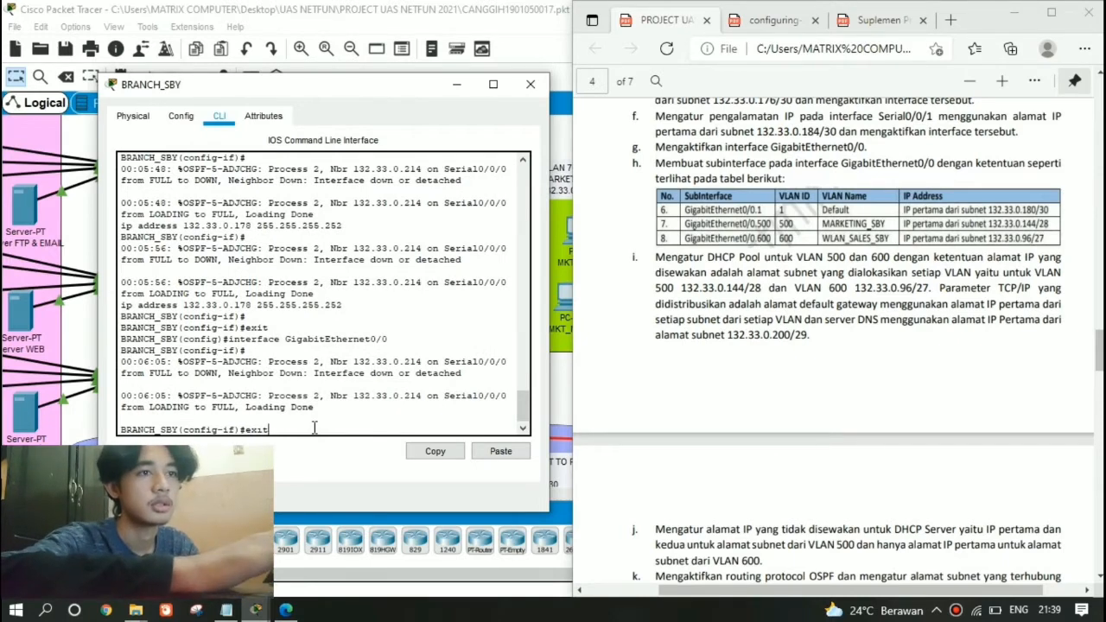
{"action": "key", "text": "Return"}
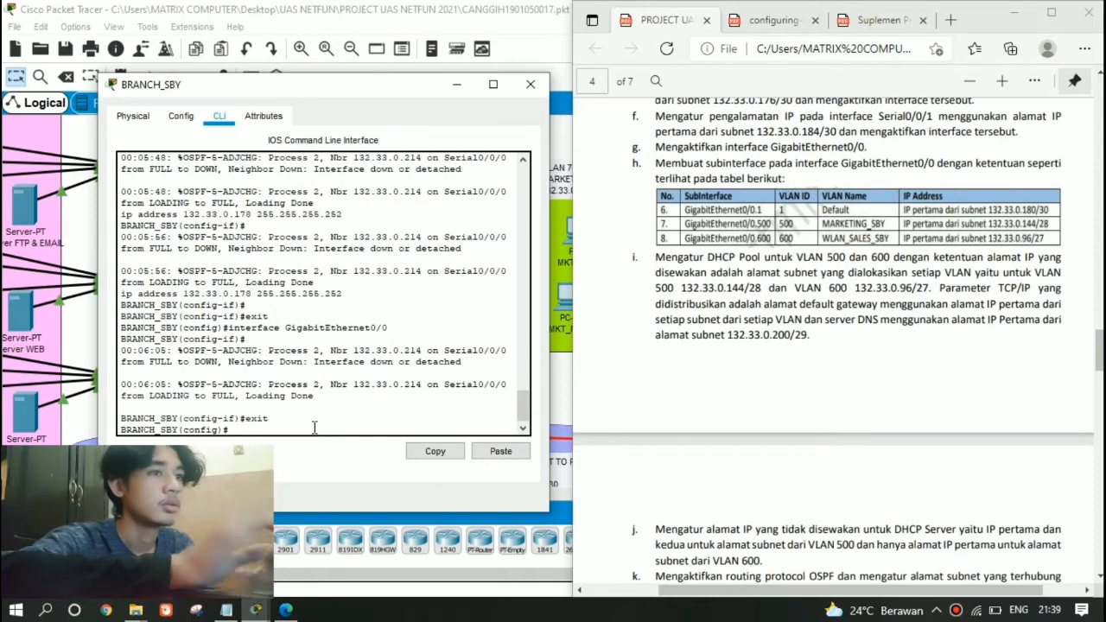
Consult the command notes in Notepad and try running "show ip int brief" on BRANCH_SBY from global configuration mode
{"action": "left_click", "coordinate": [242, 612]}
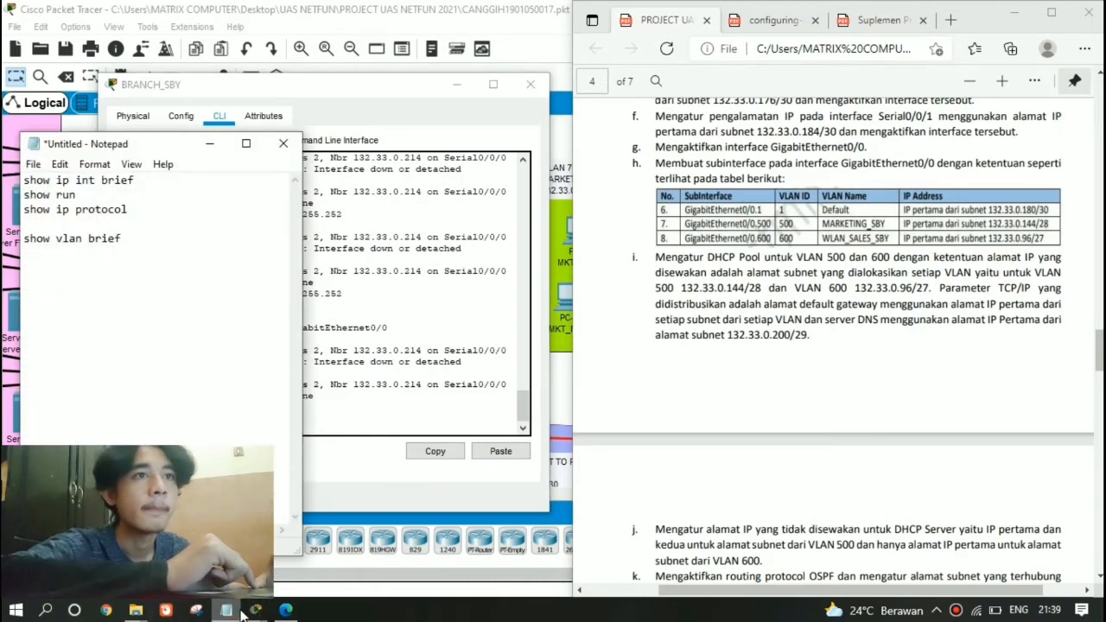
{"action": "left_click", "coordinate": [252, 611]}
{"action": "type", "text": "show ip "}
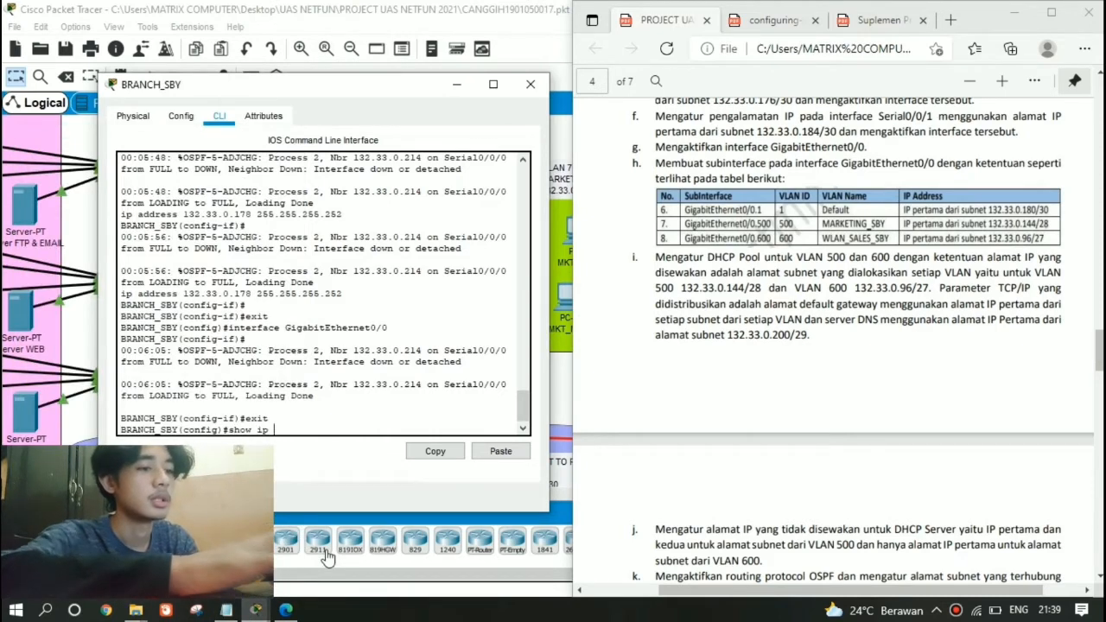
{"action": "type", "text": "int br"}
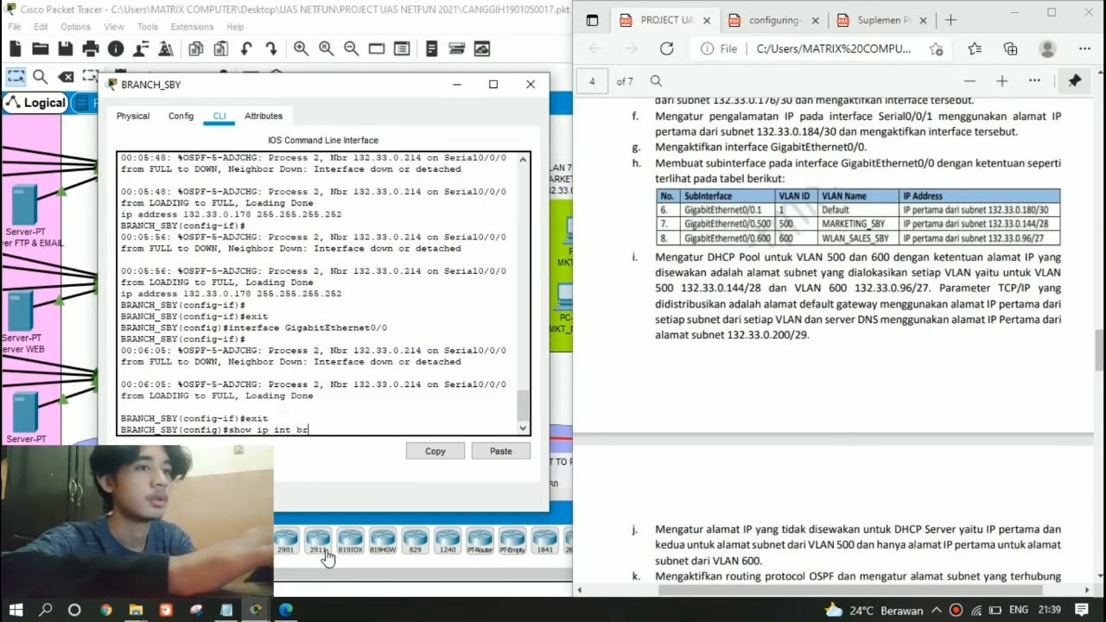
{"action": "type", "text": "ief"}
{"action": "key", "text": "Return"}
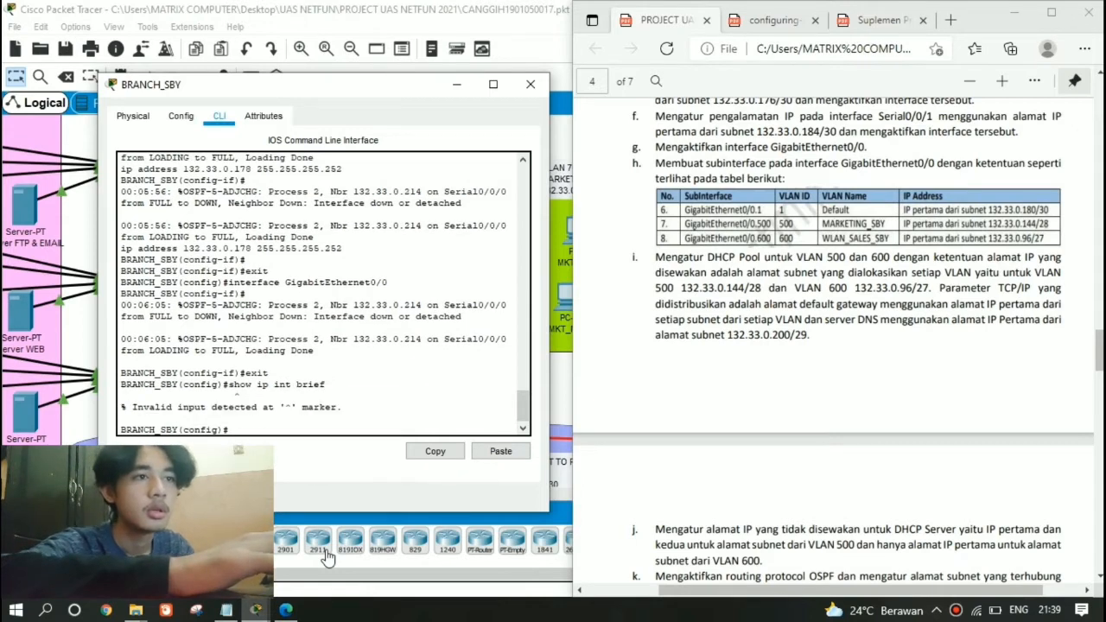
Run the interface summary on BRANCH_SBY from global configuration mode as "do show ip int brief"
{"action": "key", "text": "Up"}
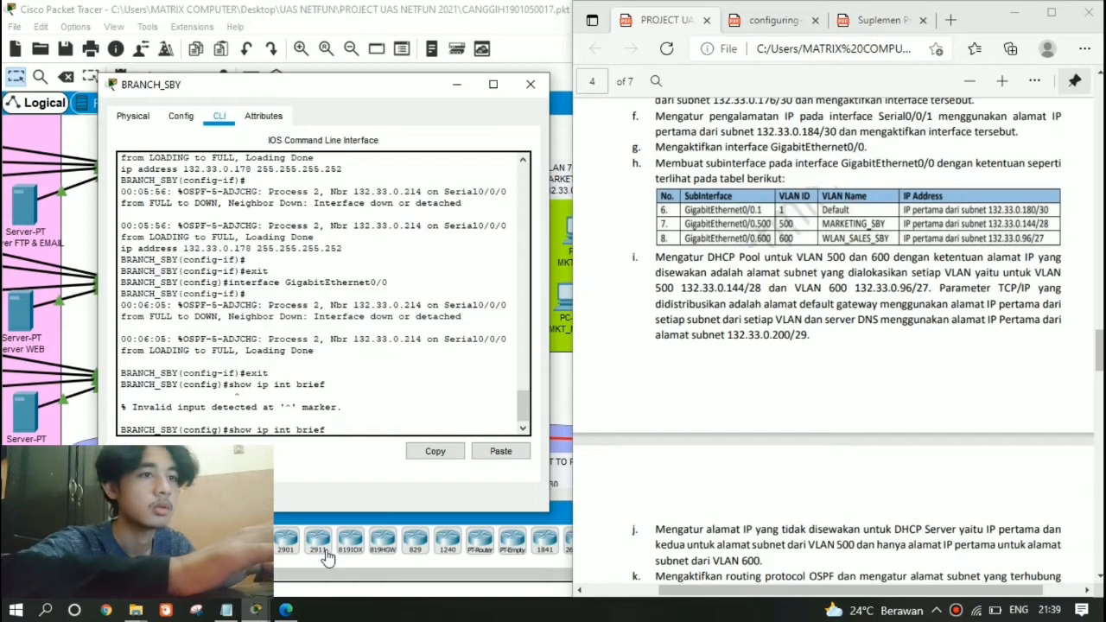
{"action": "type", "text": "do"}
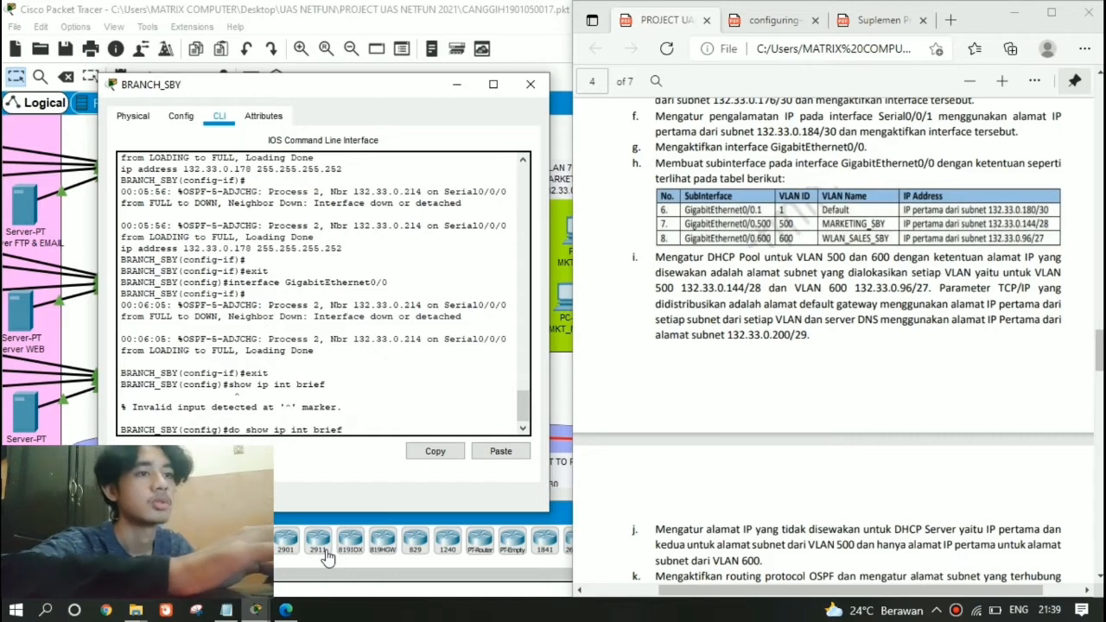
{"action": "key", "text": "Return"}
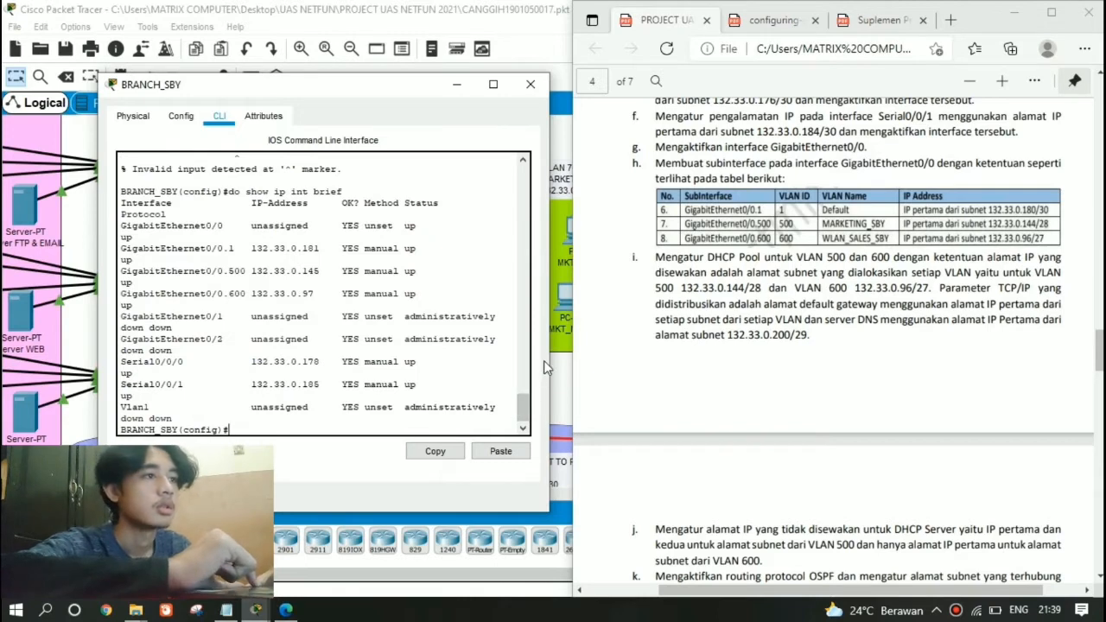
Widen the BRANCH_SBY window and compare the IP addresses of subinterfaces GigabitEthernet0/0.1, 0/0.500 and 0/0.600 with the requirements table
{"action": "left_click_drag", "start_coordinate": [554, 356], "coordinate": [597, 356]}
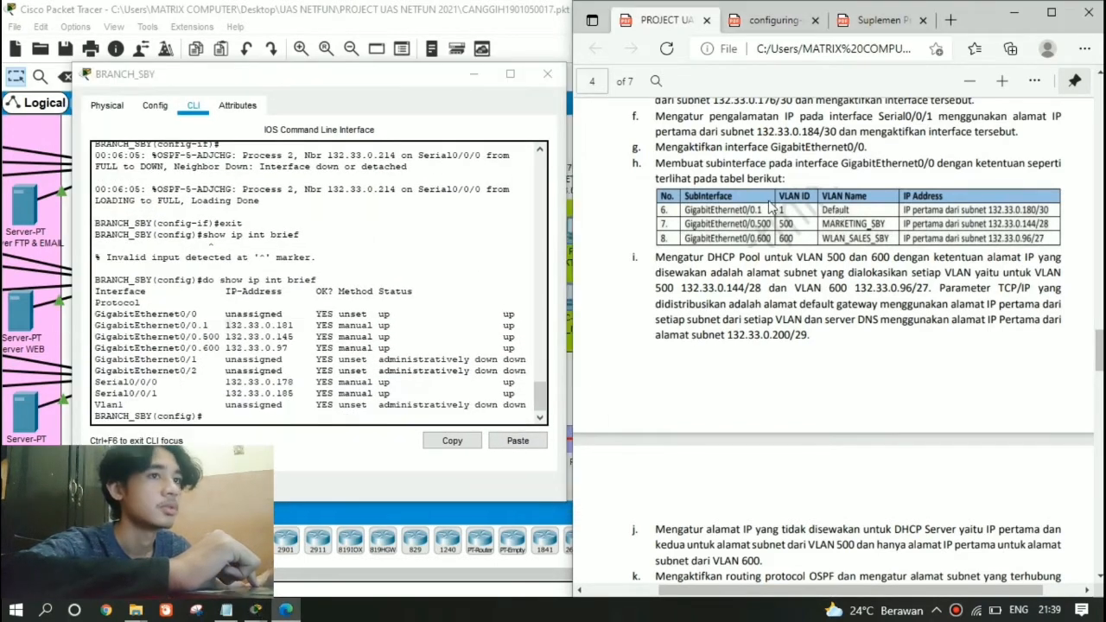
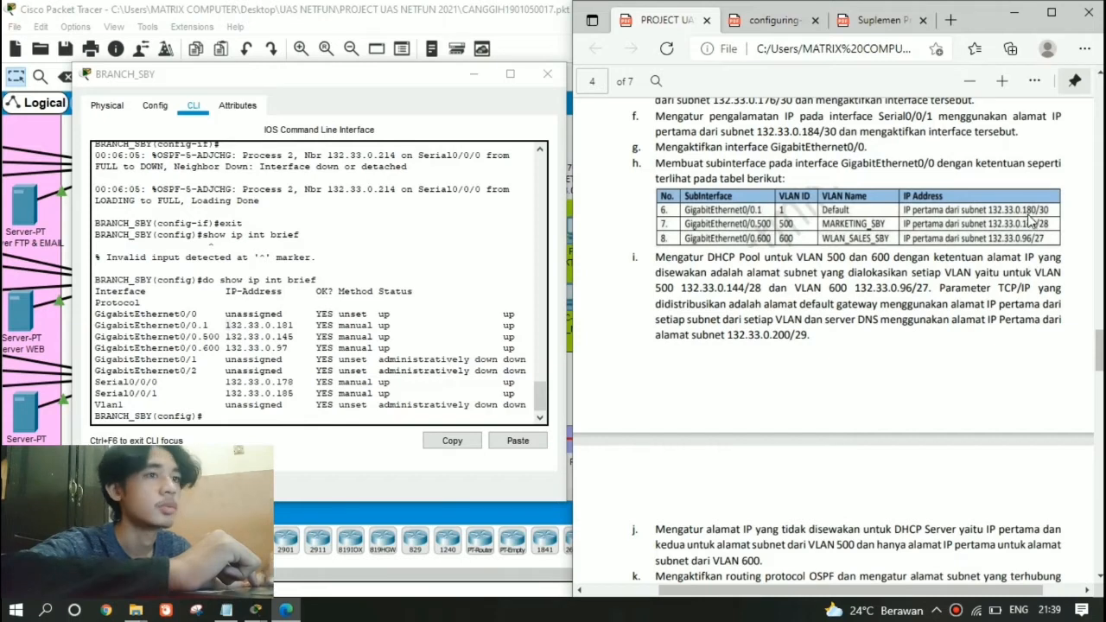
{"action": "left_click", "coordinate": [284, 327]}
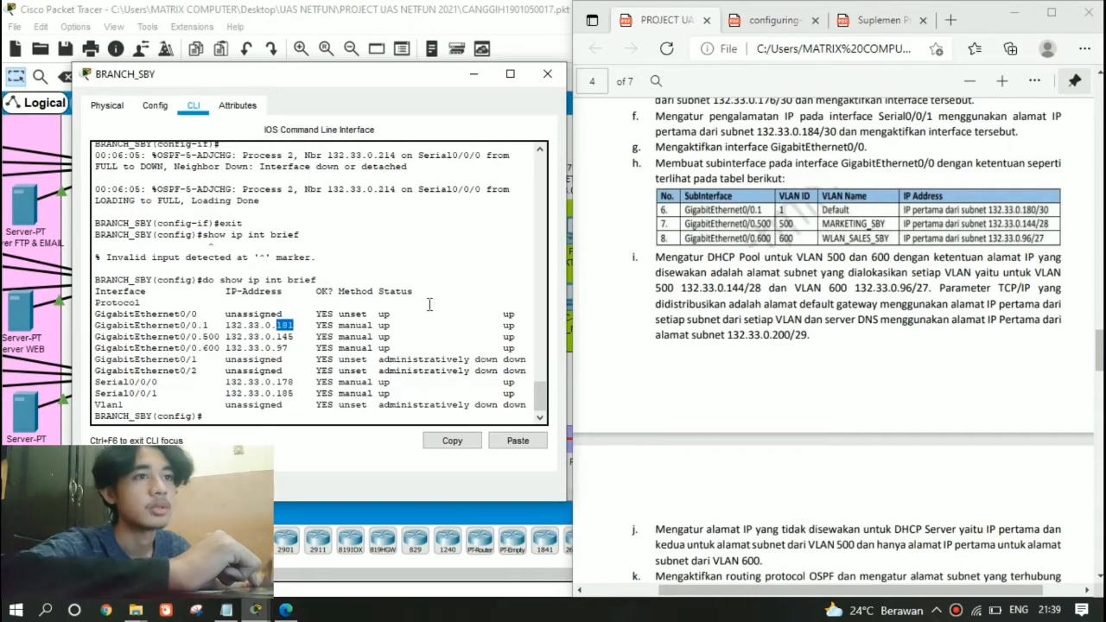
{"action": "left_click_drag", "start_coordinate": [276, 337], "coordinate": [299, 337]}
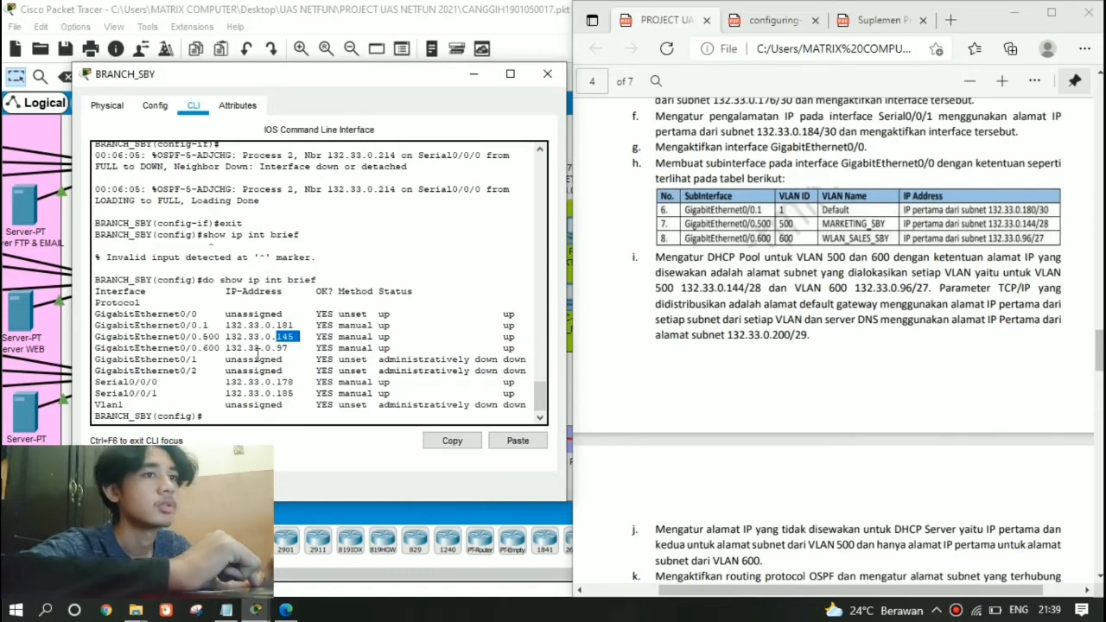
{"action": "left_click_drag", "start_coordinate": [276, 347], "coordinate": [288, 348]}
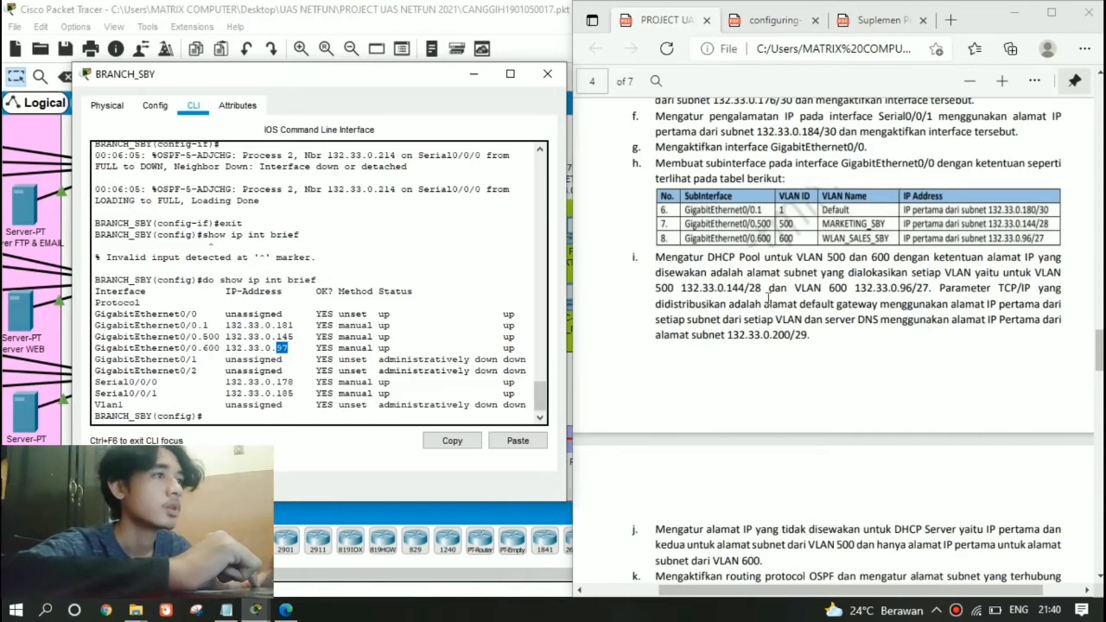
Display BRANCH_SBY's running configuration from configuration mode with "do show run"
{"action": "left_click", "coordinate": [1098, 335]}
{"action": "scroll", "coordinate": [1098, 336], "scroll_direction": "down", "scroll_amount": 2}
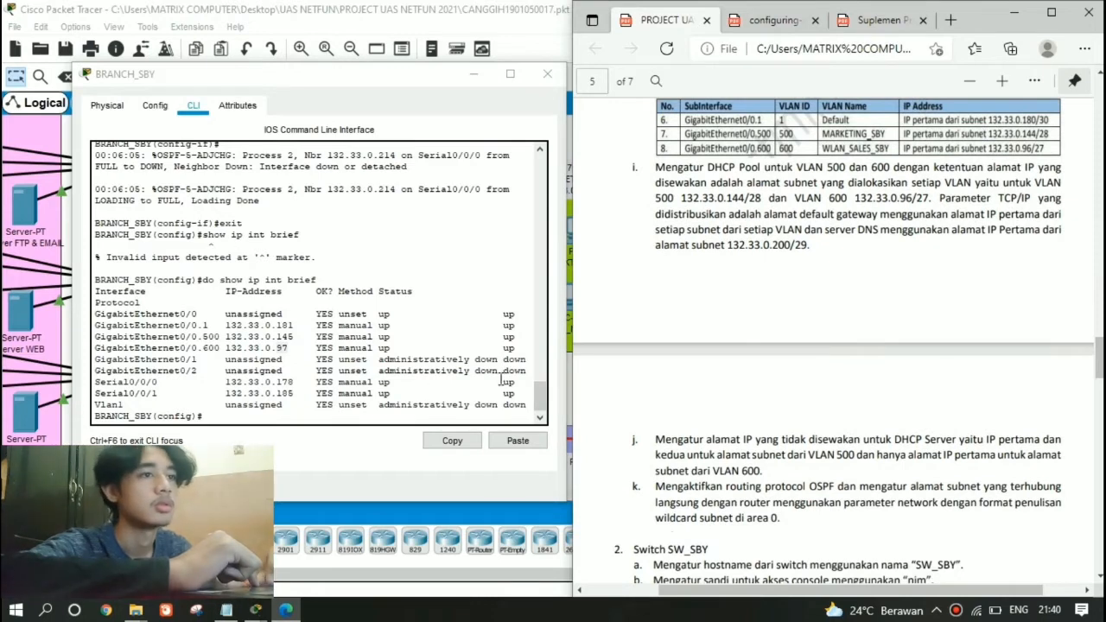
{"action": "left_click", "coordinate": [395, 418]}
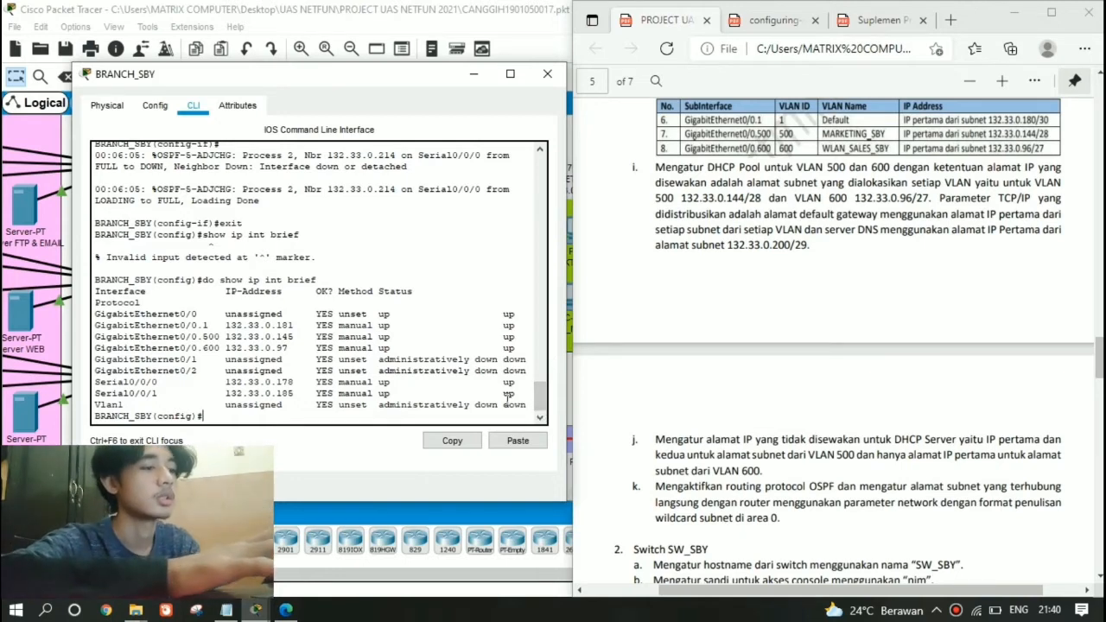
{"action": "type", "text": "do show"}
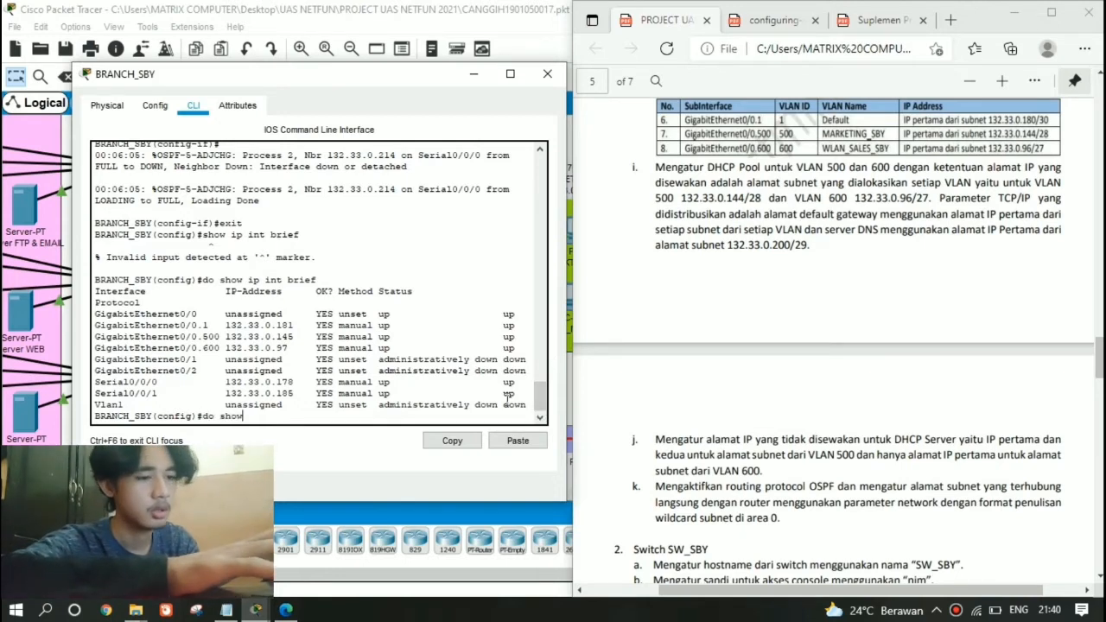
{"action": "type", "text": " run"}
{"action": "key", "text": "Return"}
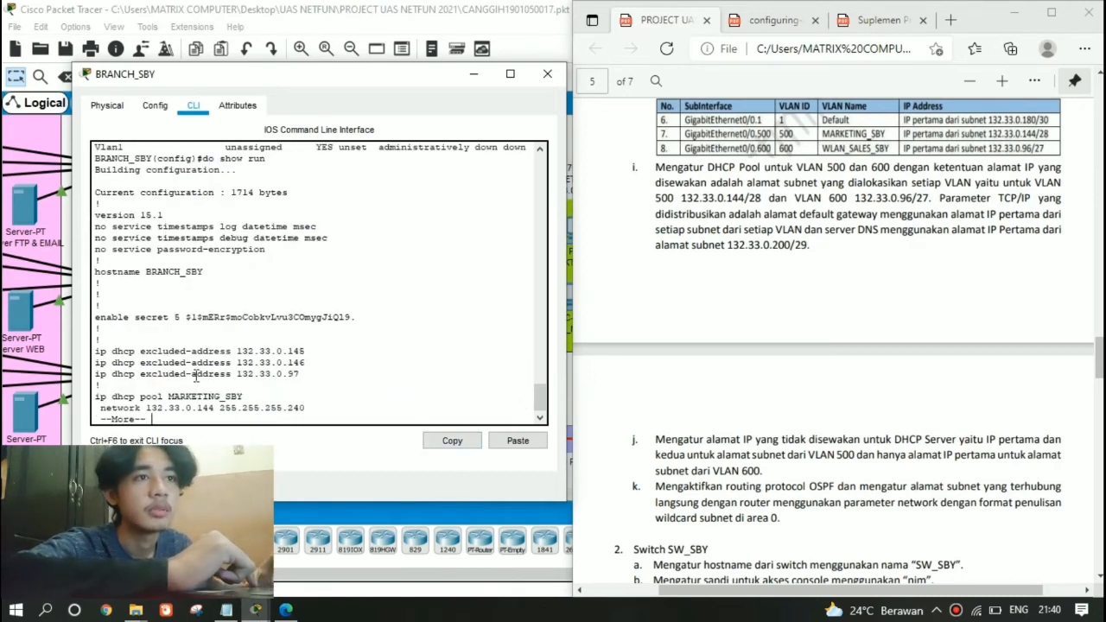
Compare the router's DHCP excluded addresses with requirement j for VLAN 500 and VLAN 600 in the assignment PDF
{"action": "left_click_drag", "start_coordinate": [330, 377], "coordinate": [89, 356]}
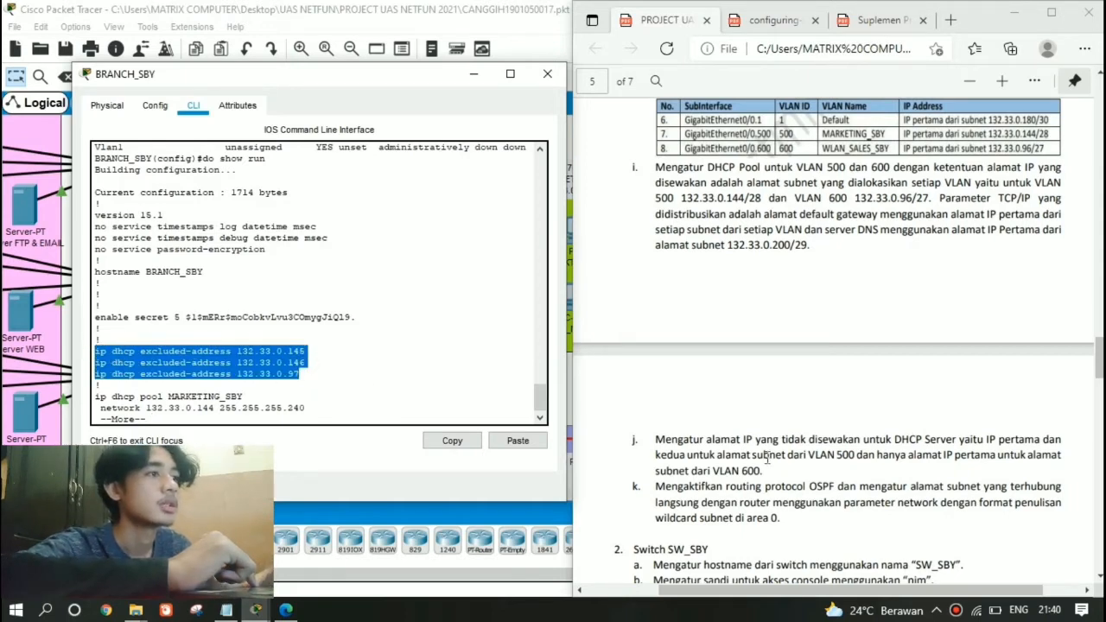
{"action": "left_click_drag", "start_coordinate": [793, 440], "coordinate": [998, 442]}
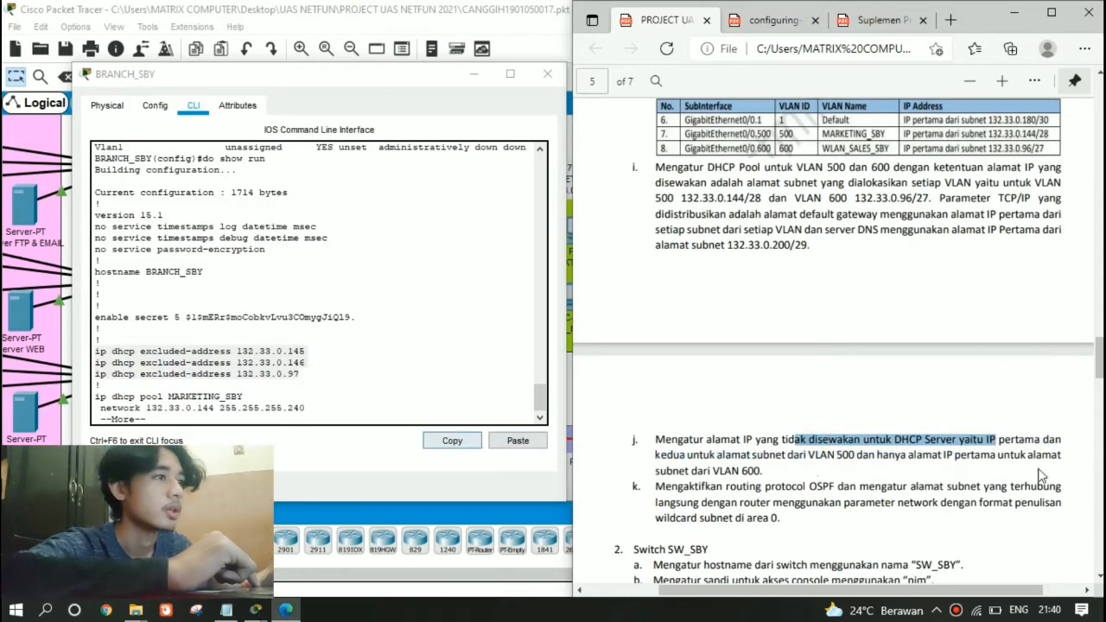
{"action": "left_click_drag", "start_coordinate": [307, 364], "coordinate": [240, 352]}
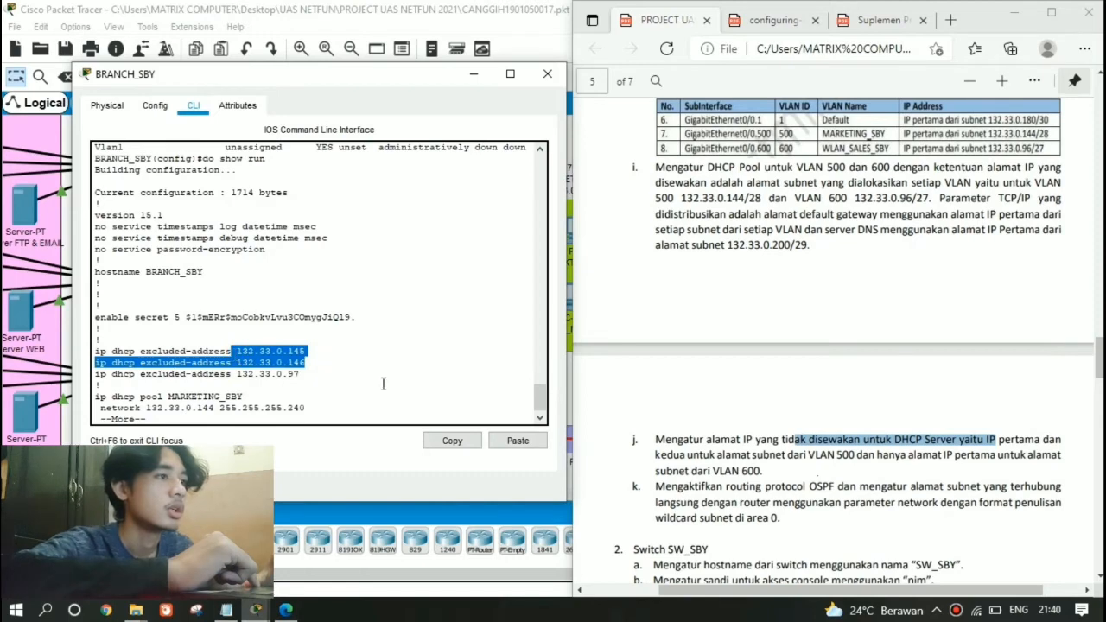
{"action": "left_click_drag", "start_coordinate": [302, 377], "coordinate": [531, 382]}
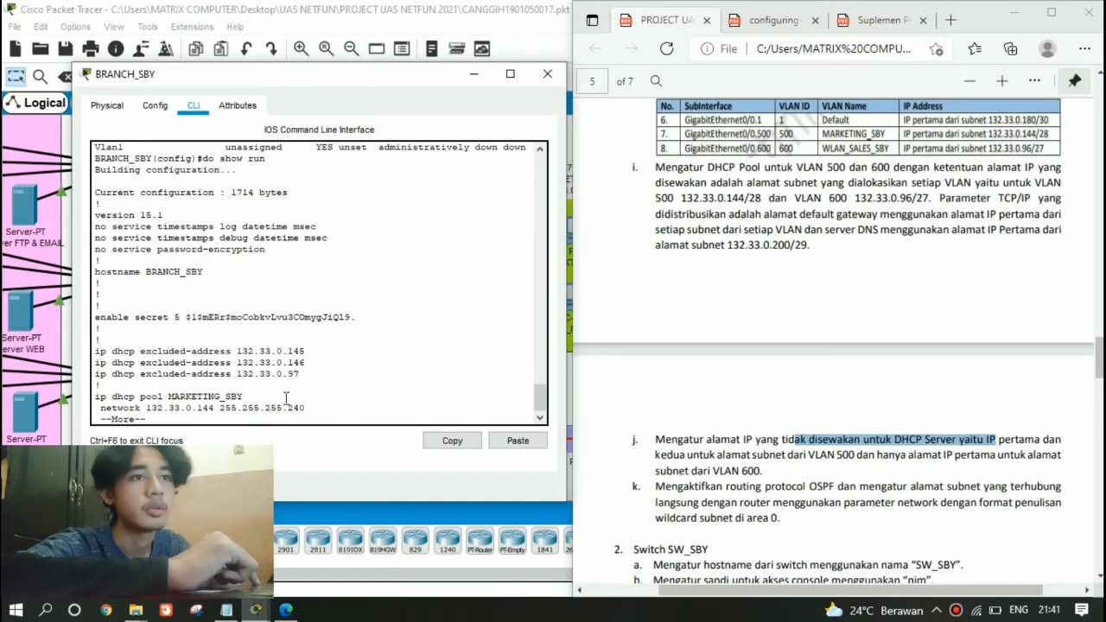
Continue the running-configuration listing to the DHCP section and examine the MARKETING_SBY and WLAN_SALES_SBY pools
{"action": "key", "text": "Return"}
{"action": "key", "text": "Return"}
{"action": "key", "text": "Return"}
{"action": "key", "text": "Return"}
{"action": "key", "text": "Return"}
{"action": "key", "text": "Return"}
{"action": "key", "text": "Return"}
{"action": "key", "text": "Return"}
{"action": "key", "text": "Return"}
{"action": "key", "text": "Return"}
{"action": "key", "text": "Return"}
{"action": "key", "text": "Return"}
{"action": "key", "text": "Return"}
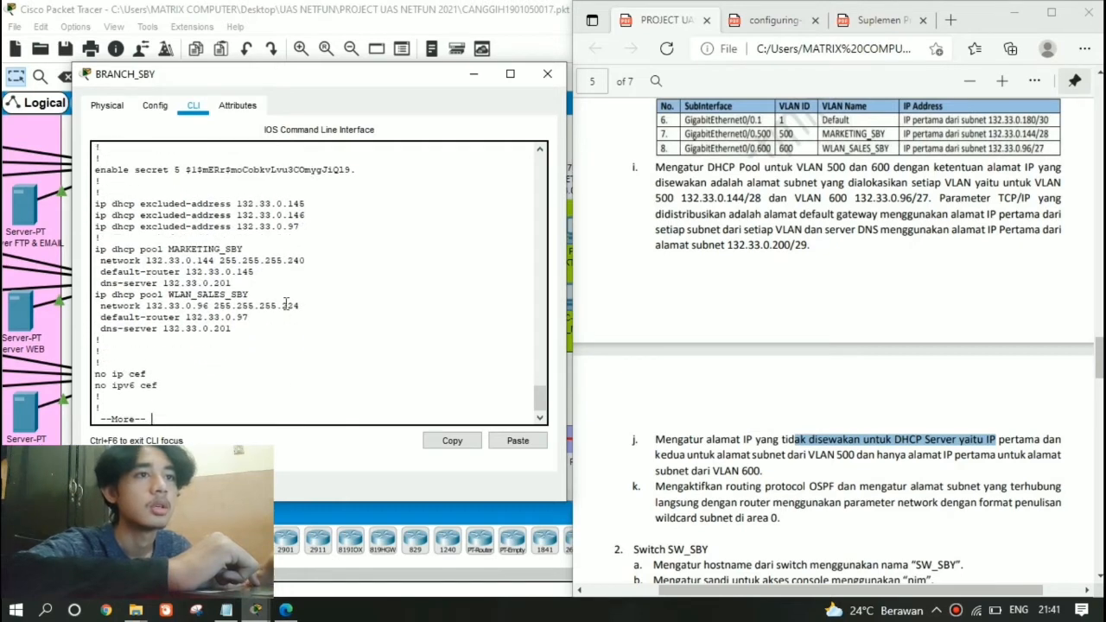
{"action": "left_click_drag", "start_coordinate": [95, 249], "coordinate": [231, 330]}
{"action": "left_click", "coordinate": [320, 343]}
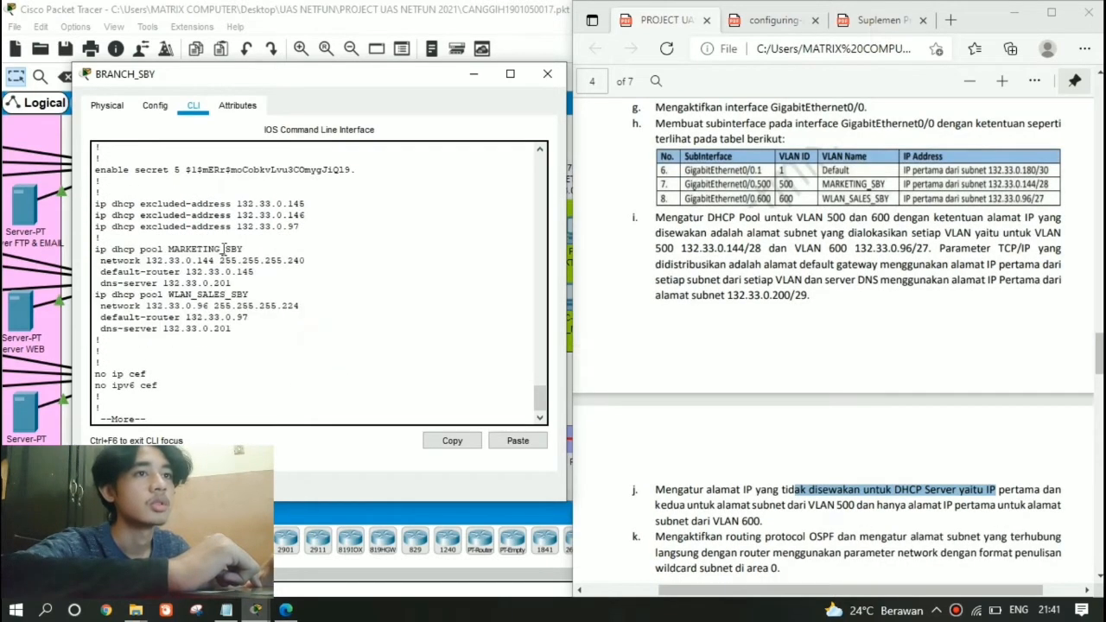
{"action": "left_click_drag", "start_coordinate": [244, 249], "coordinate": [169, 249]}
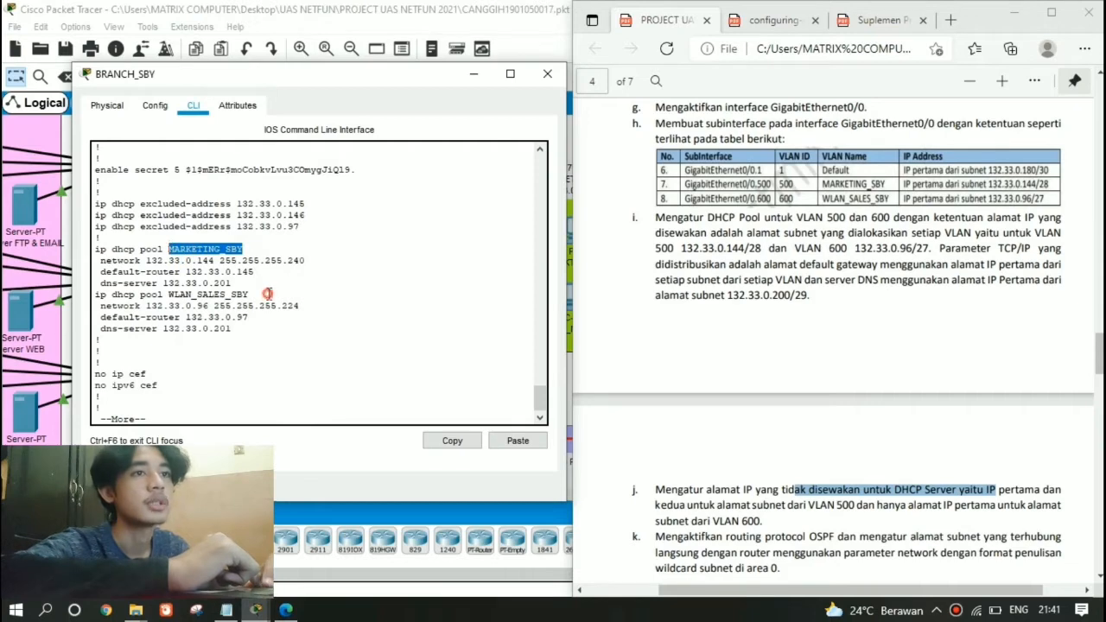
{"action": "left_click_drag", "start_coordinate": [268, 294], "coordinate": [164, 294]}
{"action": "left_click", "coordinate": [342, 316]}
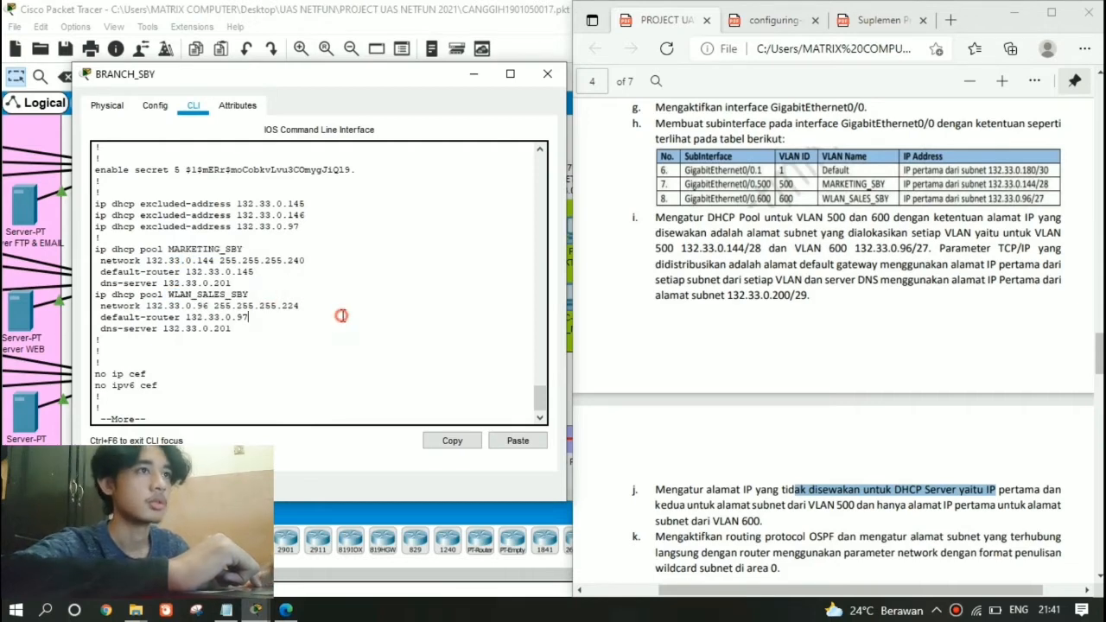
Compare both DHCP pools' networks with the VLAN 500 and VLAN 600 topology labels, and check their default routers
{"action": "left_click_drag", "start_coordinate": [403, 71], "coordinate": [901, 123]}
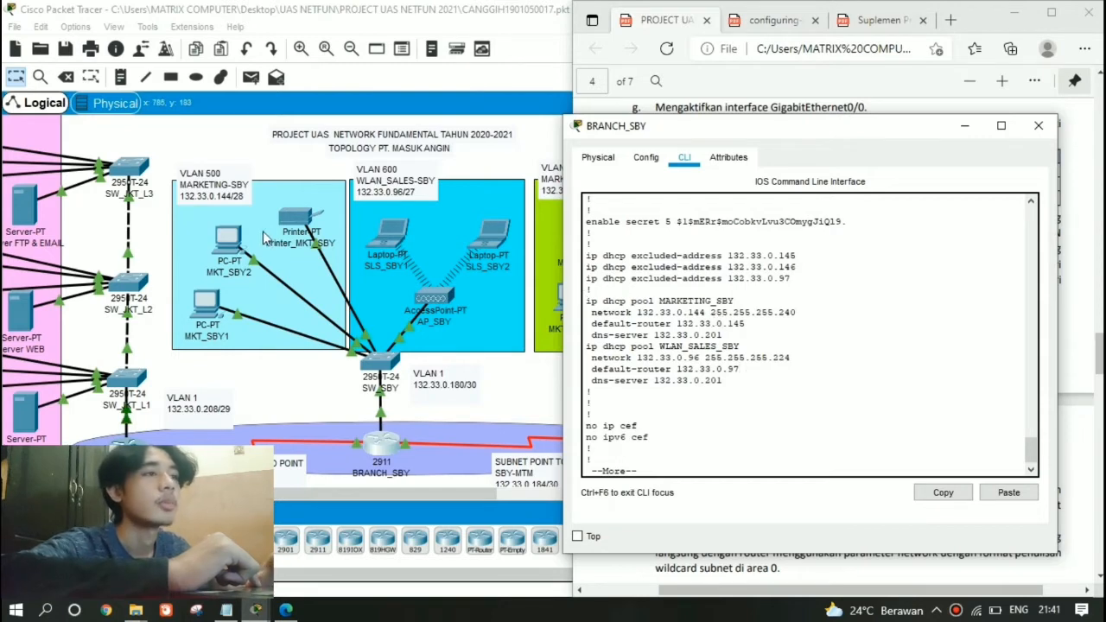
{"action": "left_click_drag", "start_coordinate": [796, 312], "coordinate": [637, 313]}
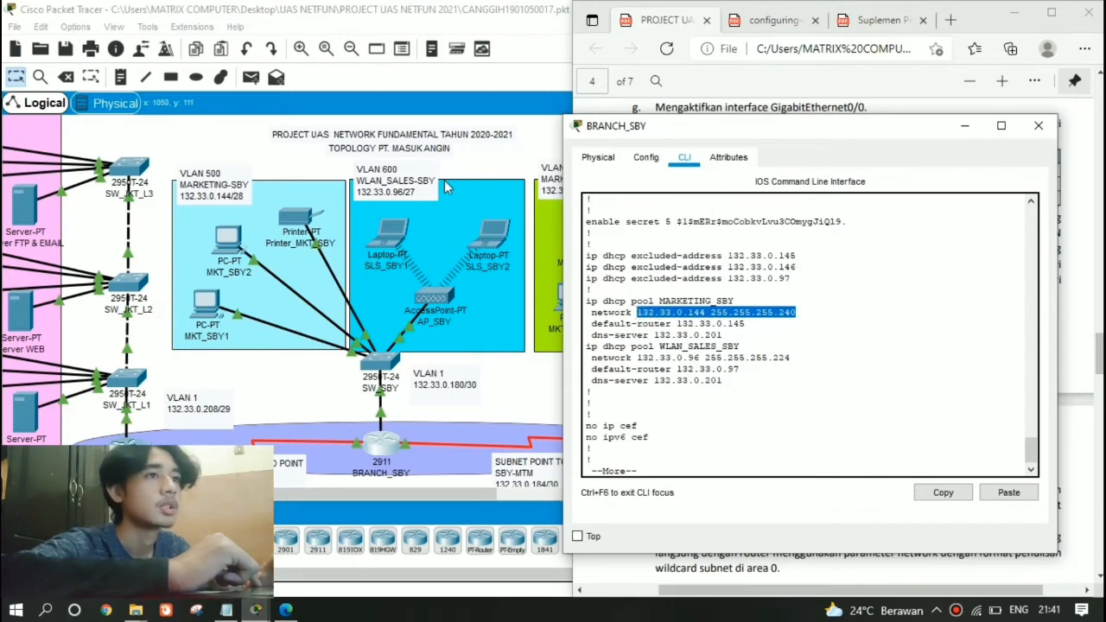
{"action": "left_click_drag", "start_coordinate": [790, 358], "coordinate": [640, 360]}
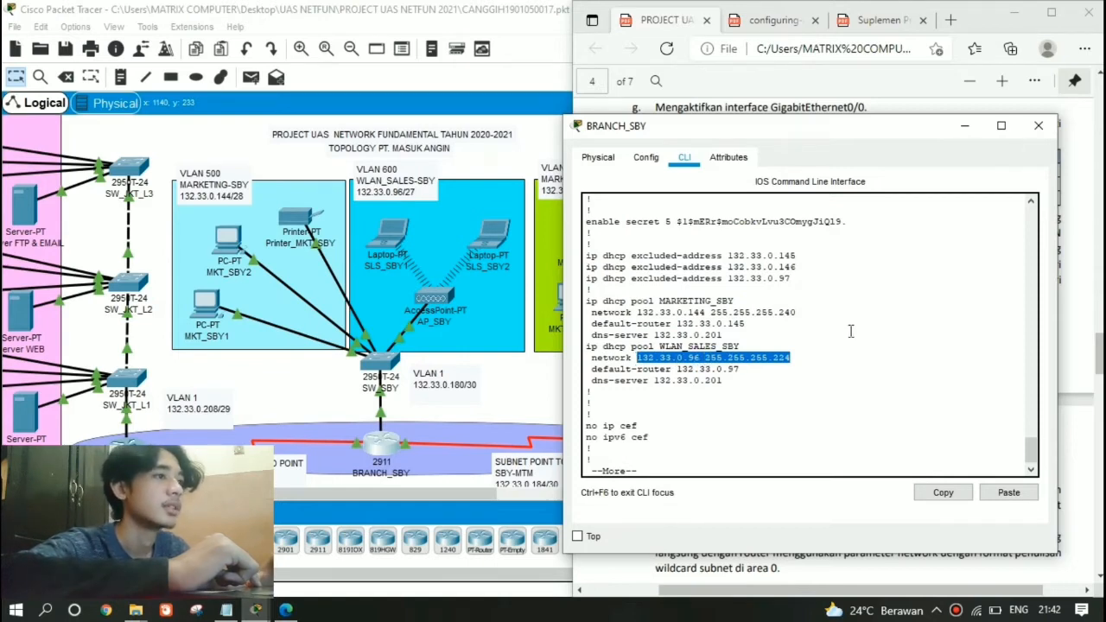
{"action": "mouse_move", "coordinate": [804, 360]}
{"action": "left_mouse_down"}
{"action": "mouse_move", "coordinate": [763, 362]}
{"action": "mouse_move", "coordinate": [819, 366]}
{"action": "left_mouse_up"}
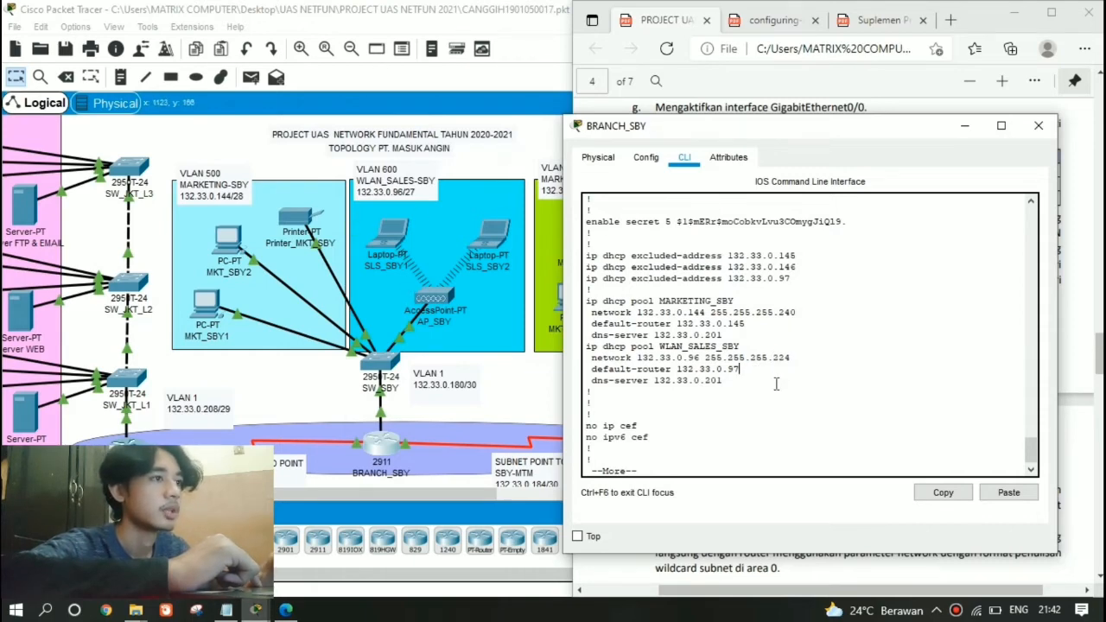
{"action": "left_click_drag", "start_coordinate": [740, 370], "coordinate": [673, 369]}
{"action": "left_click_drag", "start_coordinate": [751, 326], "coordinate": [677, 329]}
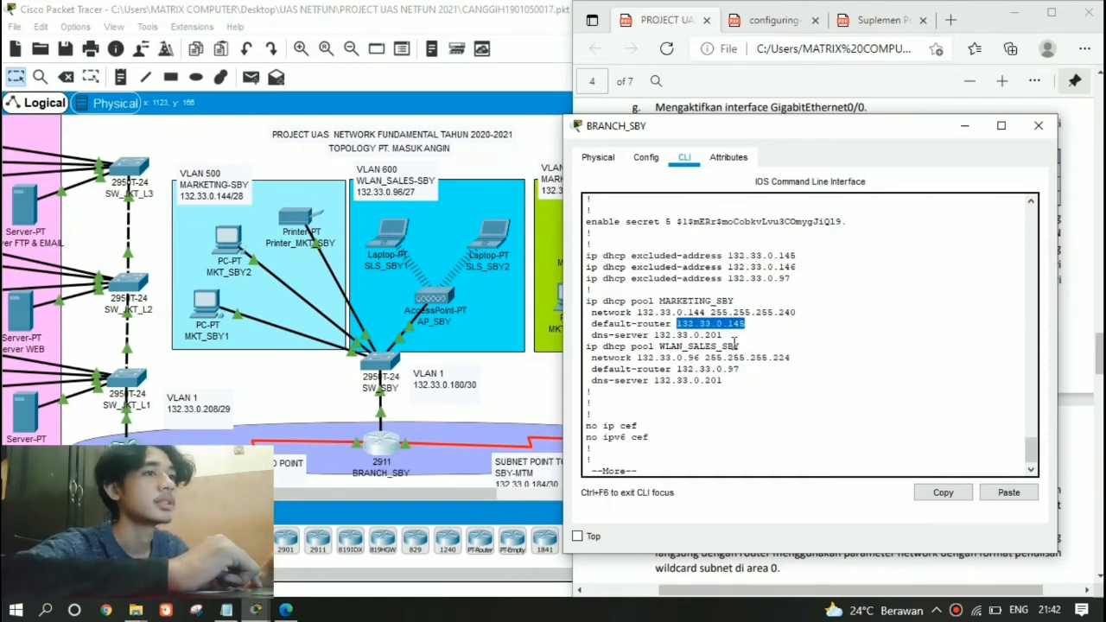
Check the DHCP pools' DNS server against the DNS subnet in requirement i of the assignment PDF
{"action": "left_click_drag", "start_coordinate": [868, 130], "coordinate": [389, 164]}
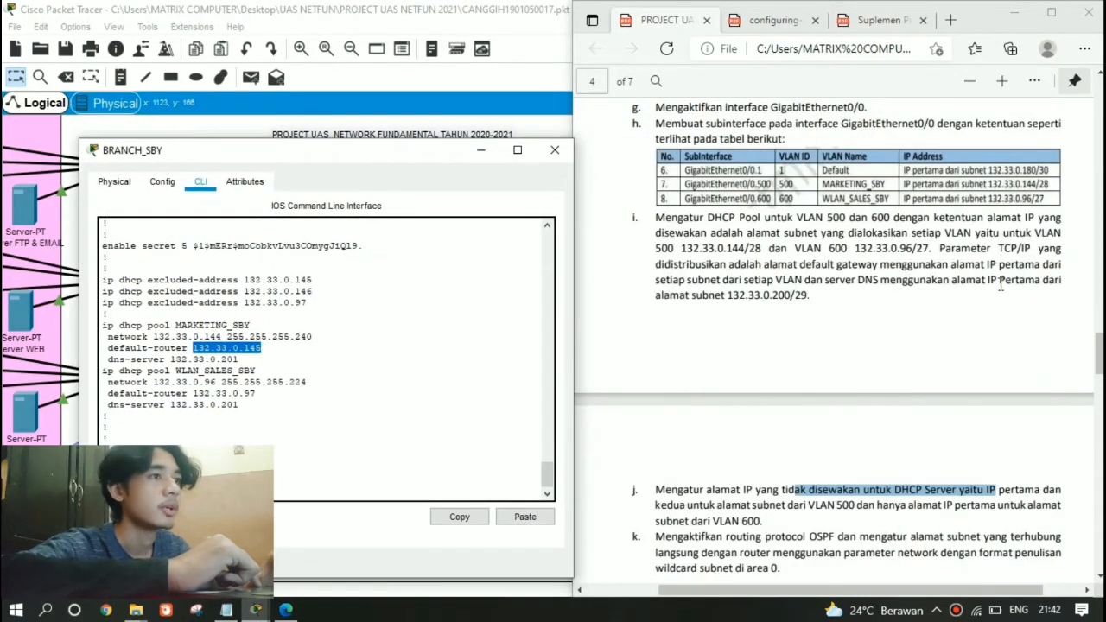
{"action": "left_click_drag", "start_coordinate": [793, 297], "coordinate": [730, 294]}
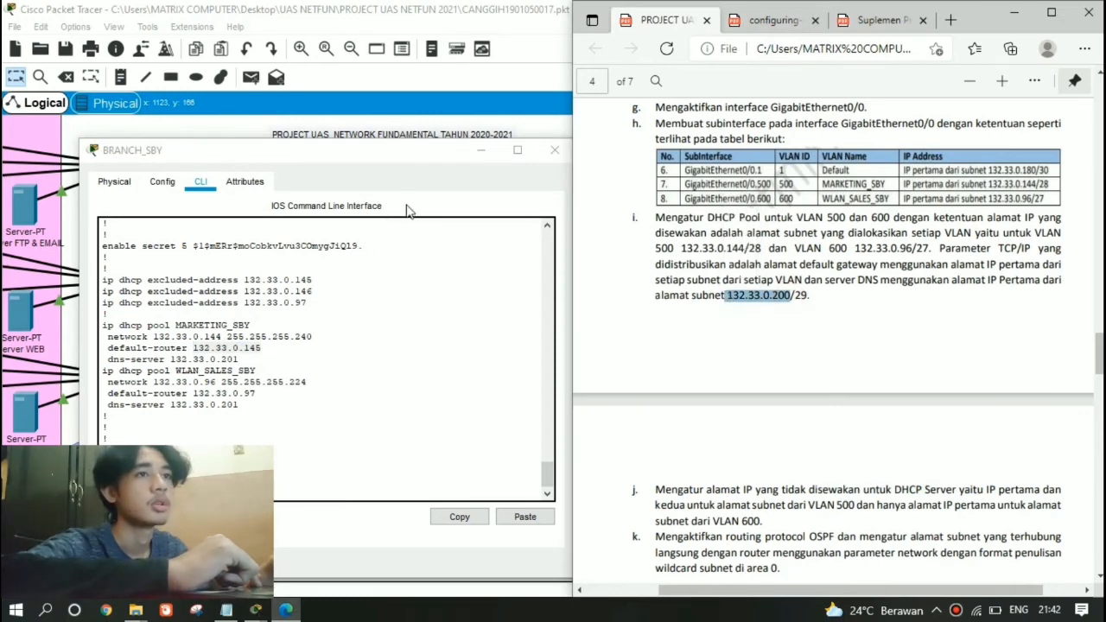
{"action": "left_click_drag", "start_coordinate": [346, 156], "coordinate": [328, 121]}
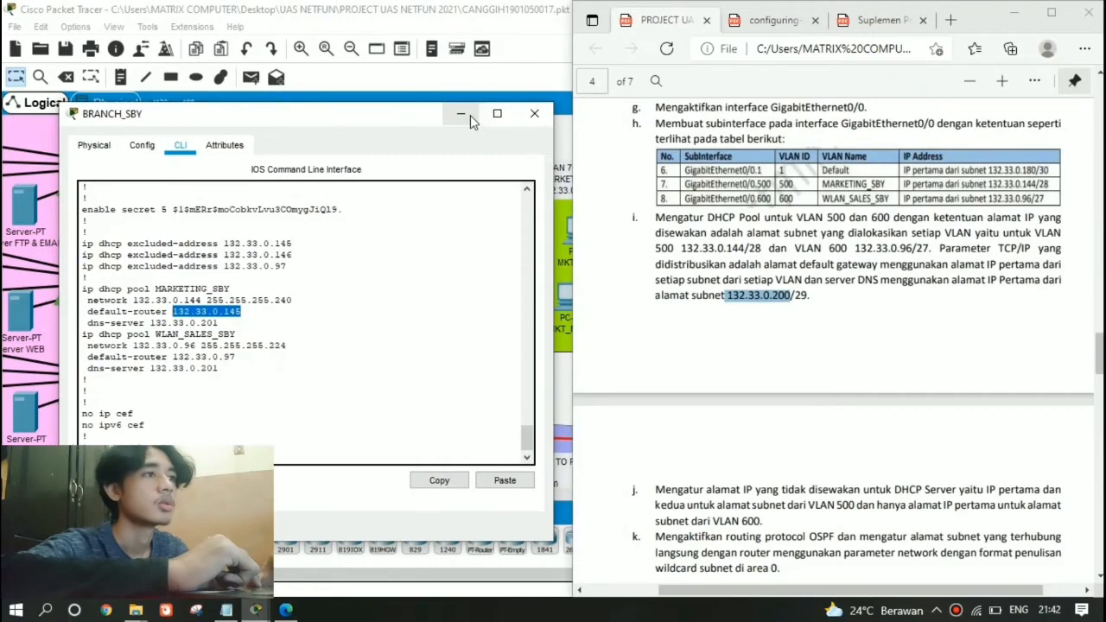
End the running-configuration listing and return to BRANCH_SBY's configuration prompt
{"action": "scroll", "coordinate": [830, 346], "scroll_direction": "down", "scroll_amount": 4}
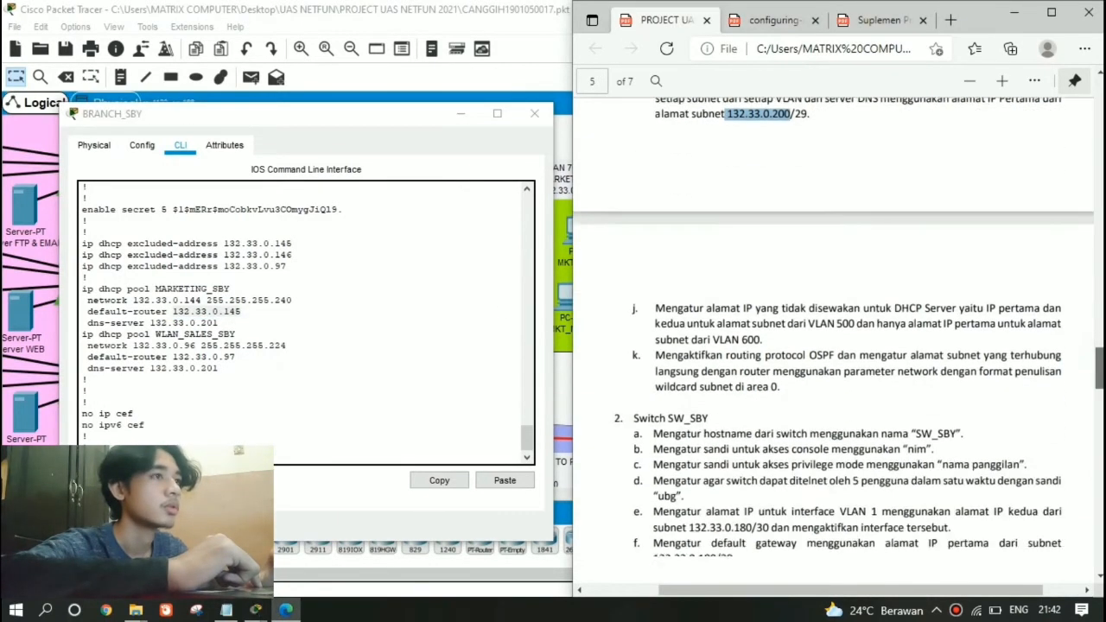
{"action": "left_click", "coordinate": [143, 145]}
{"action": "left_click", "coordinate": [180, 148]}
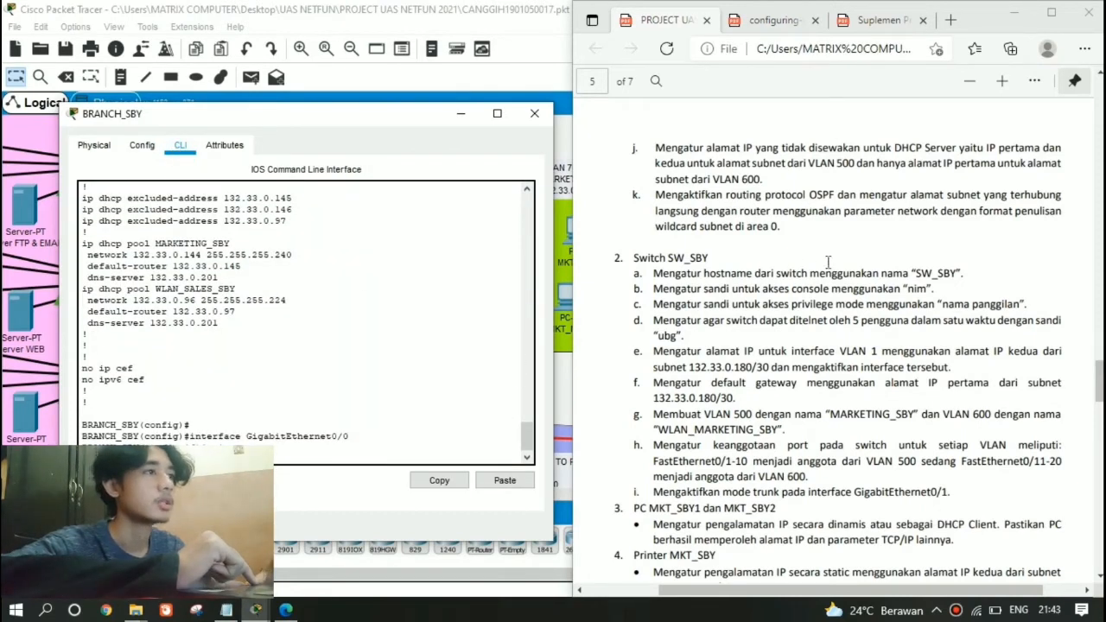
Read requirement k in the assignment PDF about OSPF routing, network parameters, wildcard format and area 0
{"action": "left_click_drag", "start_coordinate": [722, 196], "coordinate": [835, 197]}
{"action": "left_click", "coordinate": [858, 201]}
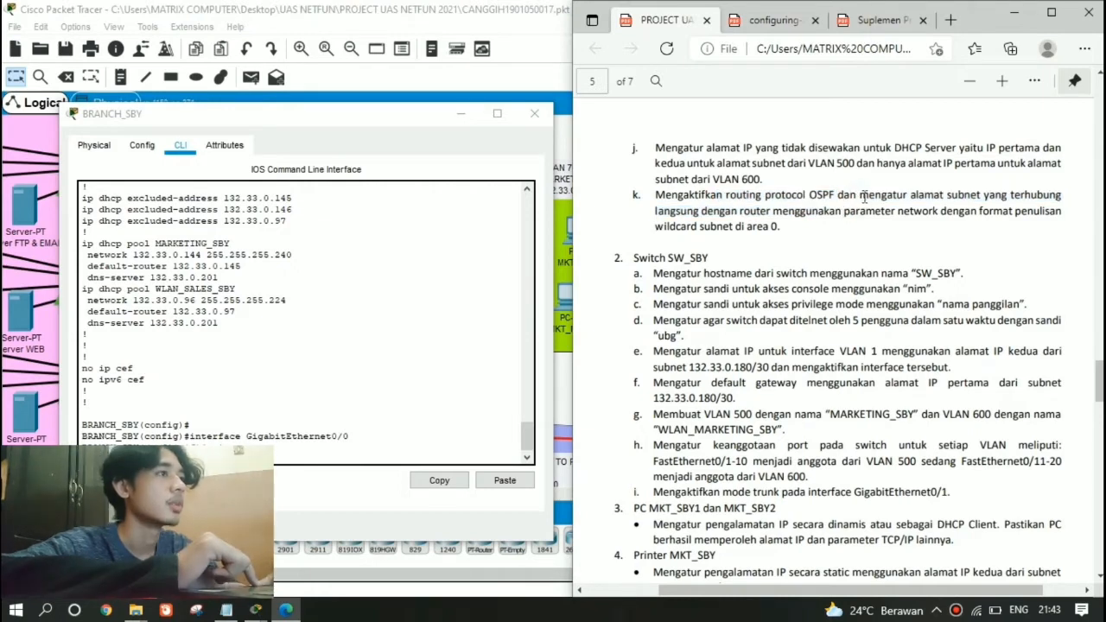
{"action": "left_click_drag", "start_coordinate": [851, 197], "coordinate": [951, 217]}
{"action": "left_click", "coordinate": [920, 217]}
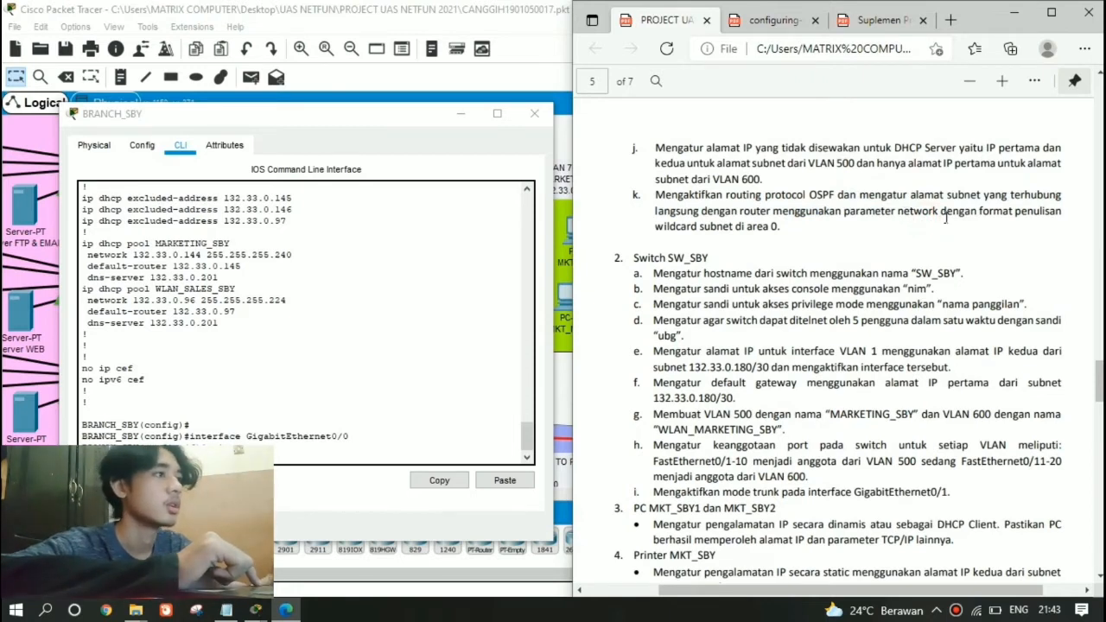
{"action": "left_click_drag", "start_coordinate": [978, 212], "coordinate": [996, 212]}
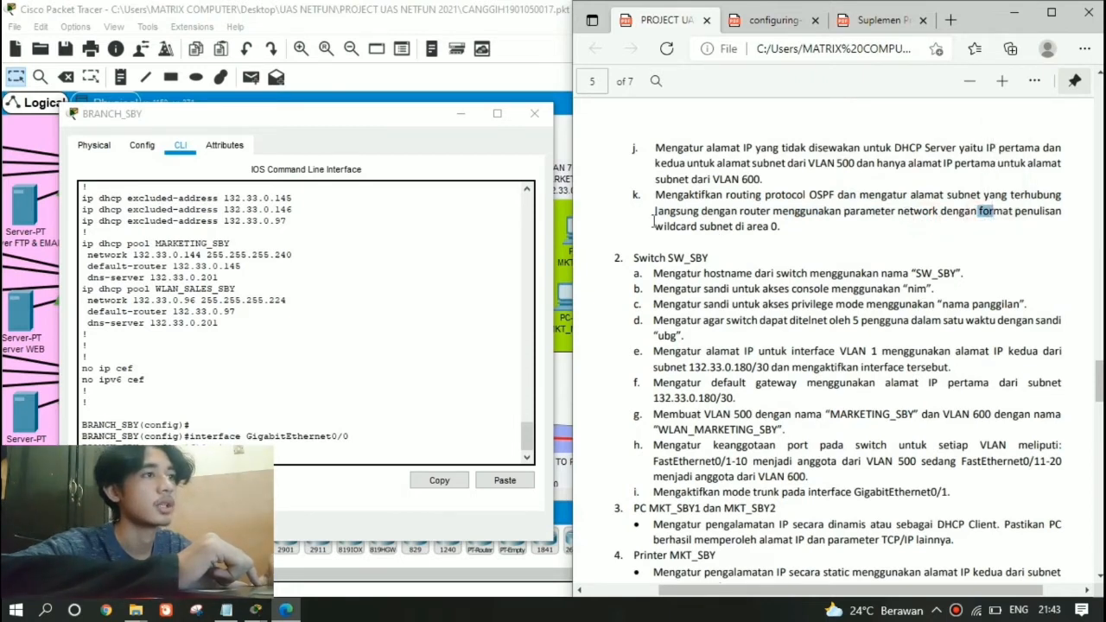
{"action": "left_click_drag", "start_coordinate": [655, 229], "coordinate": [787, 247]}
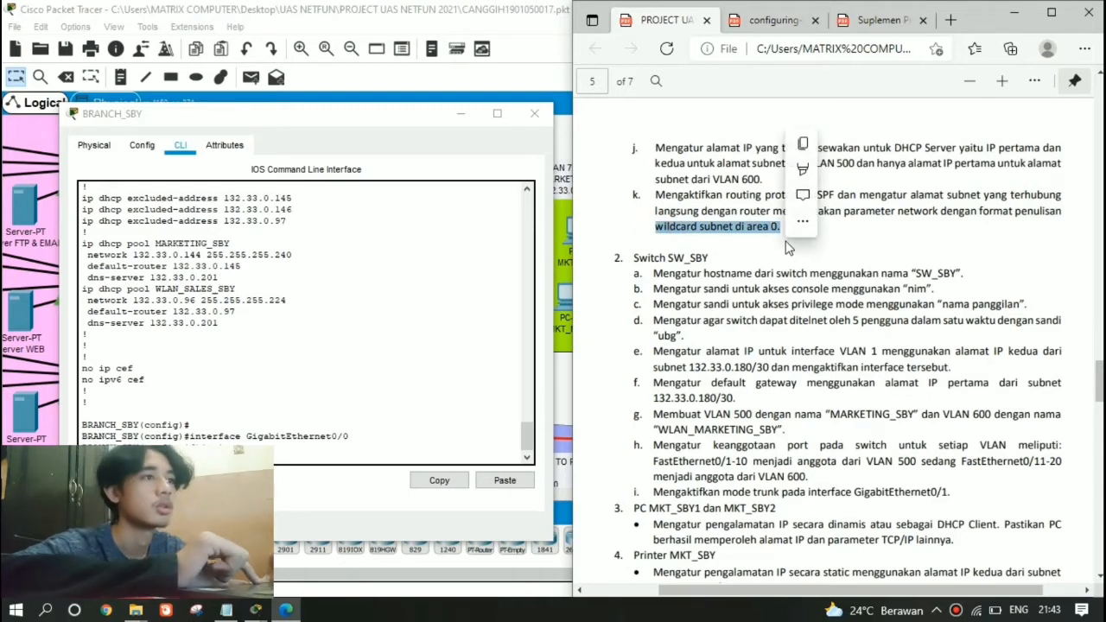
Display the router's routing protocol settings with "do show ip protocol" and locate the advertised OSPF network entry
{"action": "left_click", "coordinate": [256, 610]}
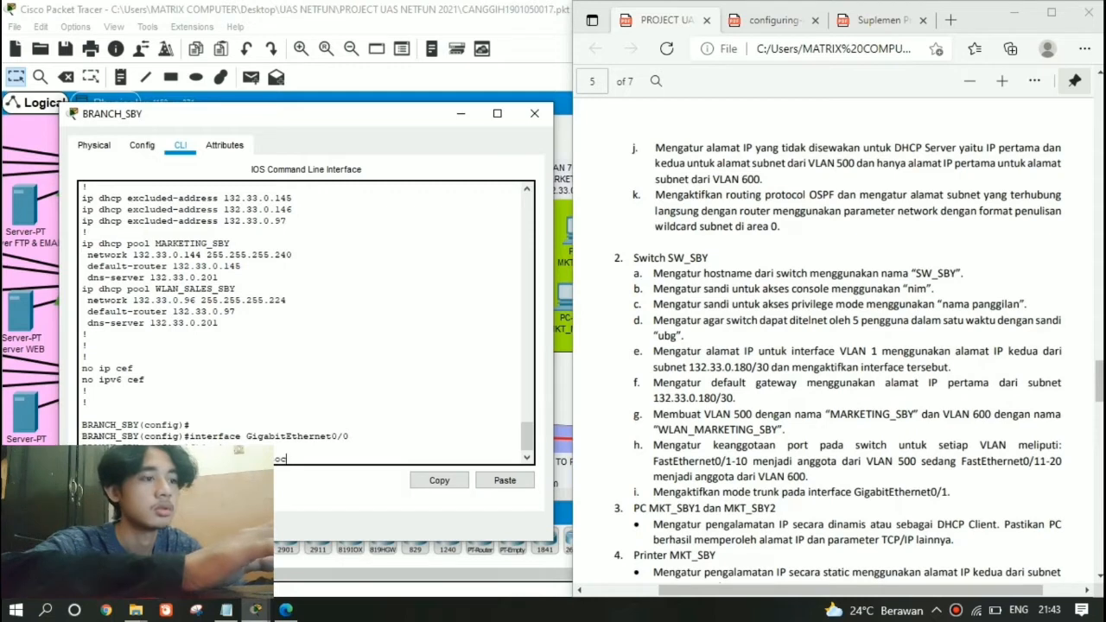
{"action": "key", "text": "Return"}
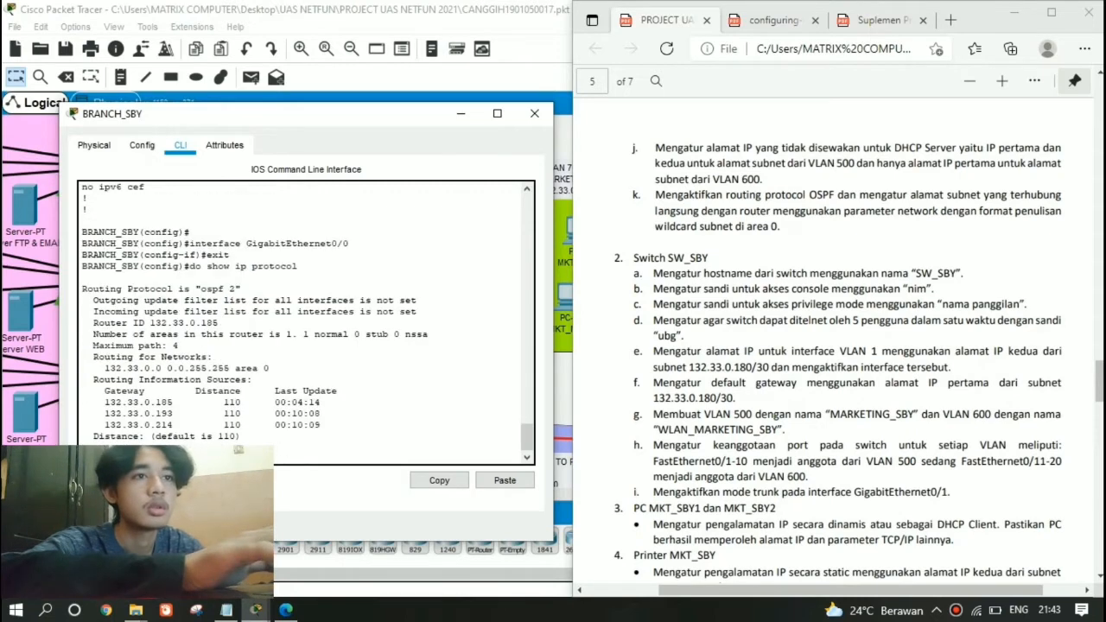
{"action": "left_click", "coordinate": [270, 367]}
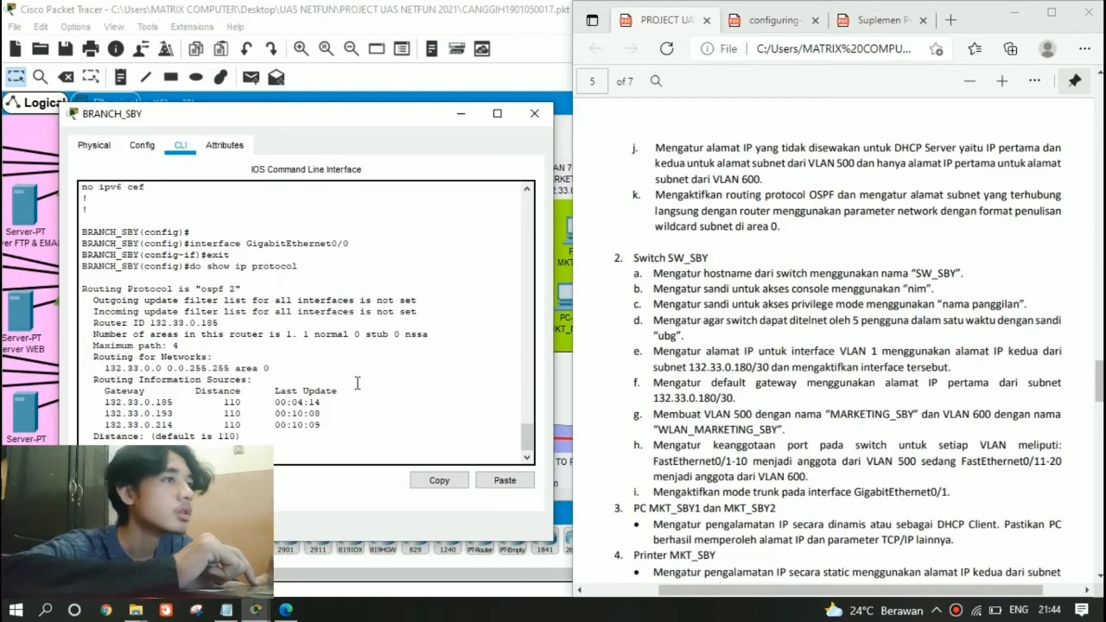
{"action": "left_click_drag", "start_coordinate": [105, 368], "coordinate": [314, 369]}
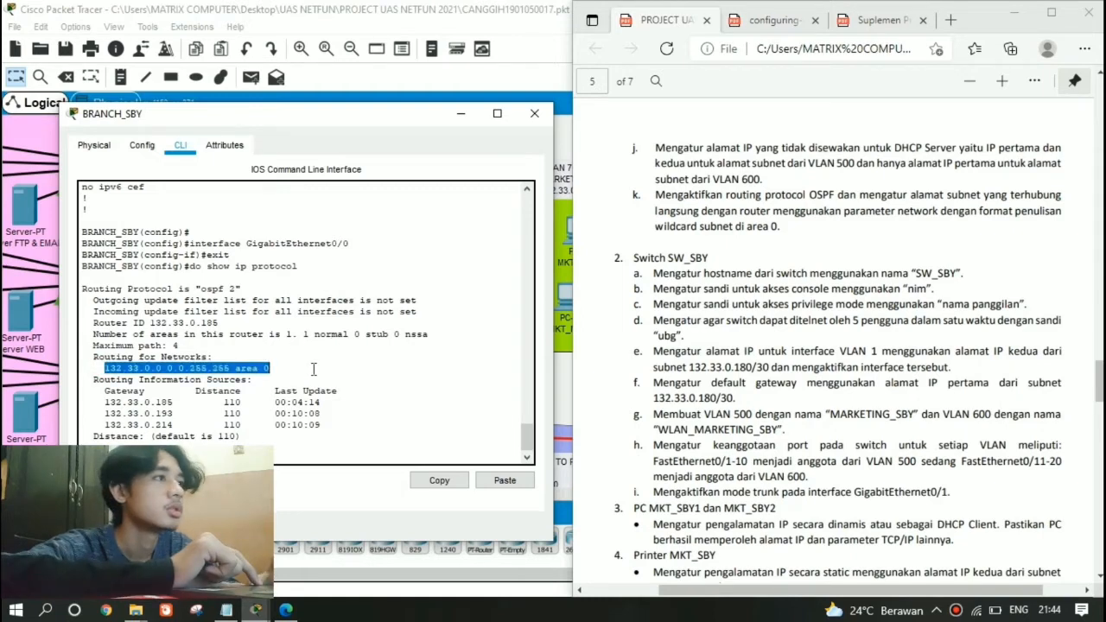
{"action": "left_click", "coordinate": [351, 377]}
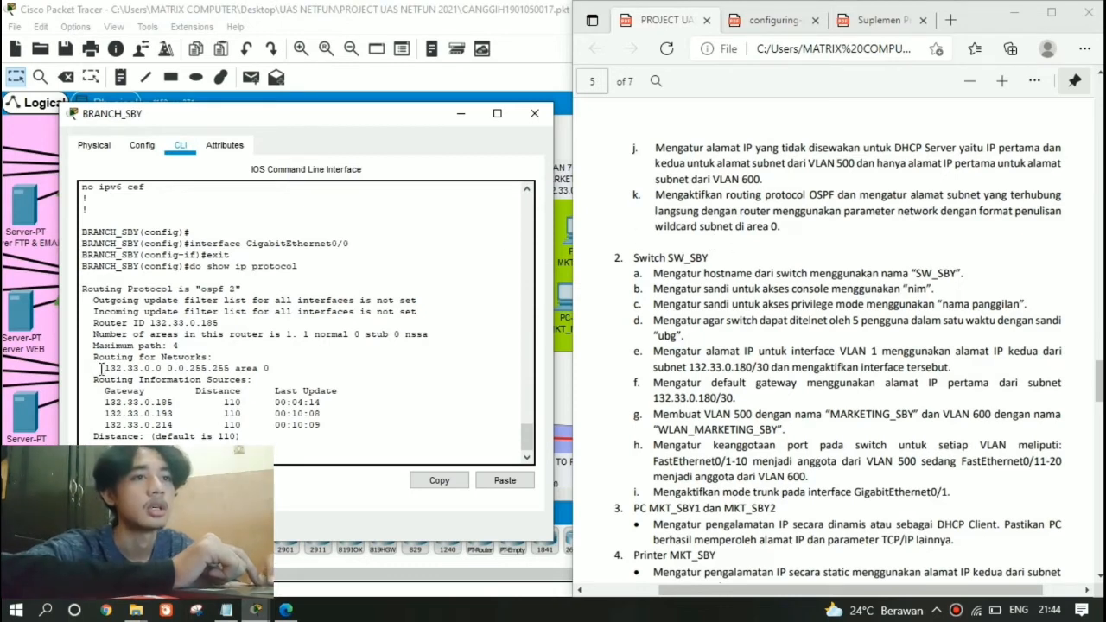
Examine the network address, wildcard mask and area in the entry under Routing for Networks
{"action": "left_click_drag", "start_coordinate": [98, 369], "coordinate": [275, 367]}
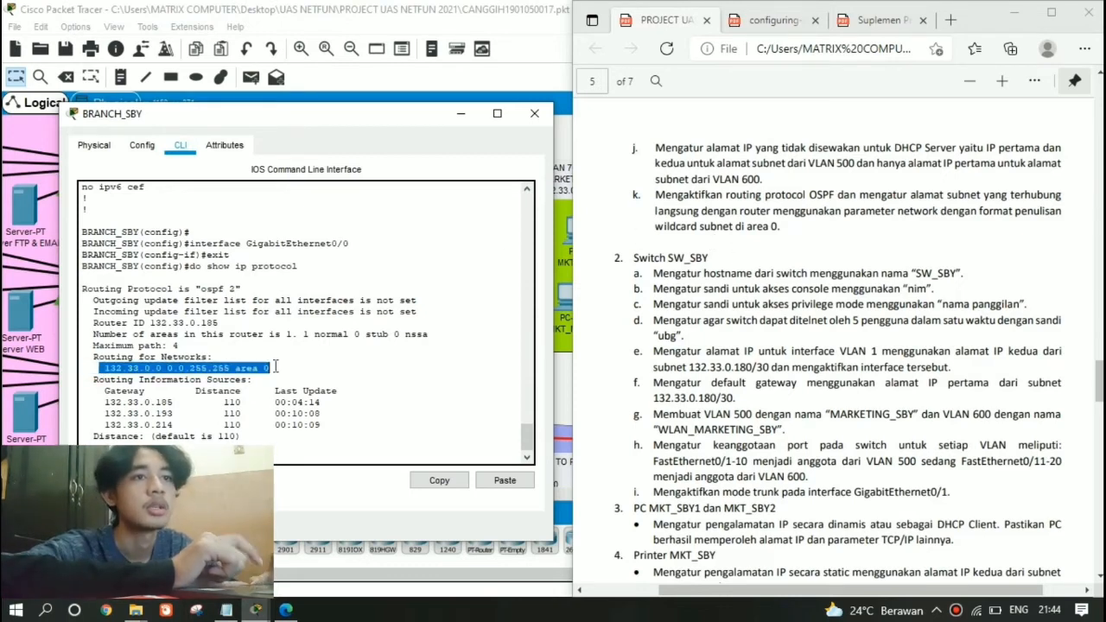
{"action": "left_click", "coordinate": [295, 371]}
{"action": "left_click_drag", "start_coordinate": [105, 368], "coordinate": [166, 367]}
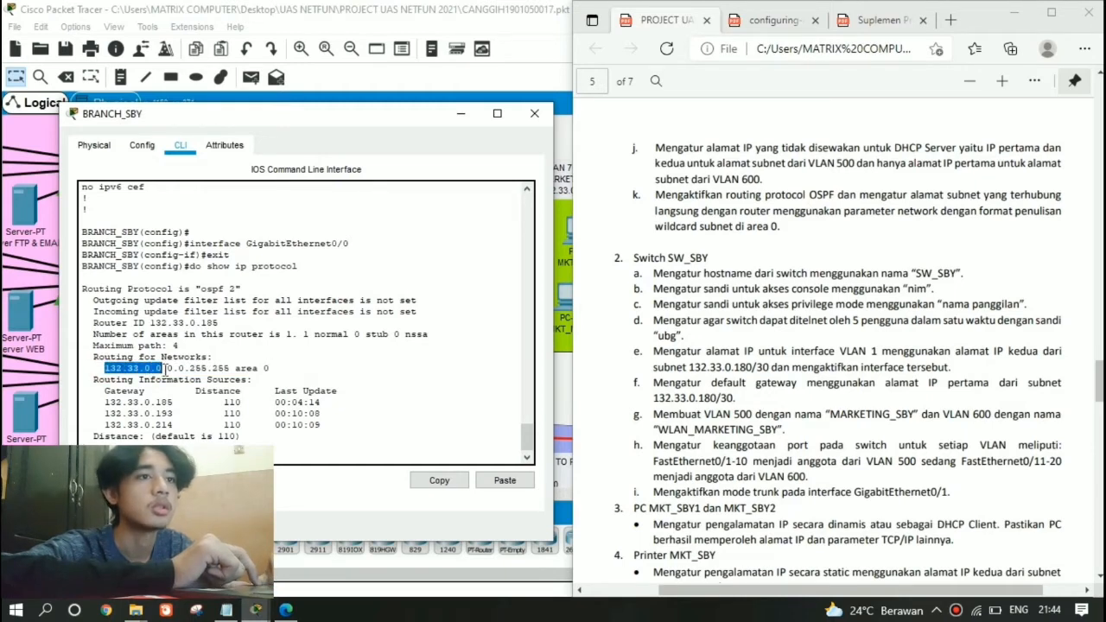
{"action": "left_click_drag", "start_coordinate": [167, 368], "coordinate": [228, 370]}
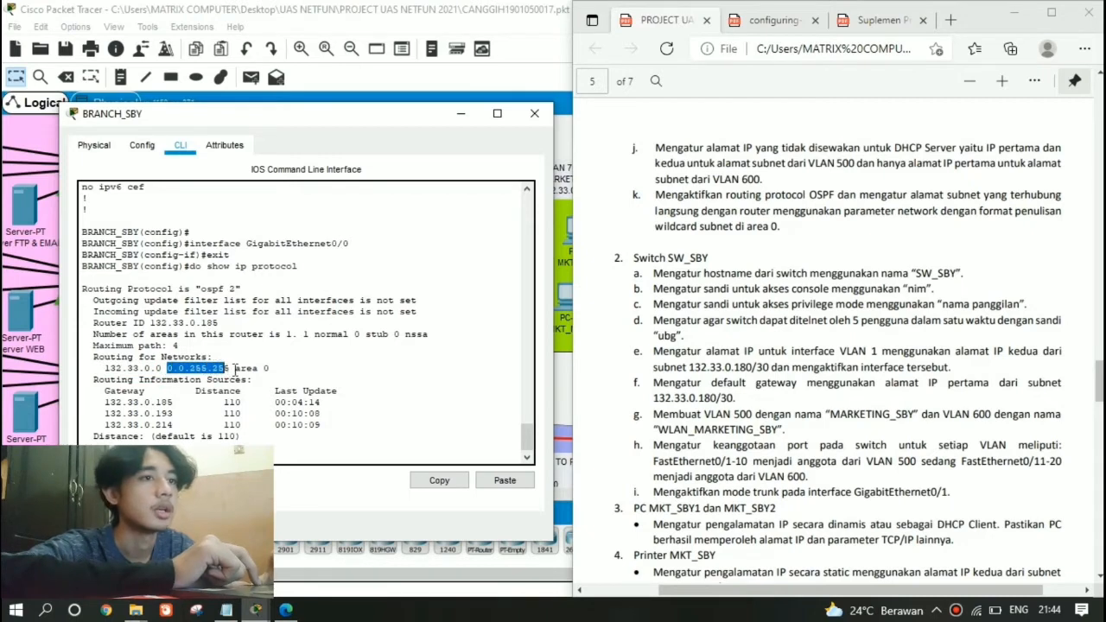
{"action": "left_click", "coordinate": [266, 369]}
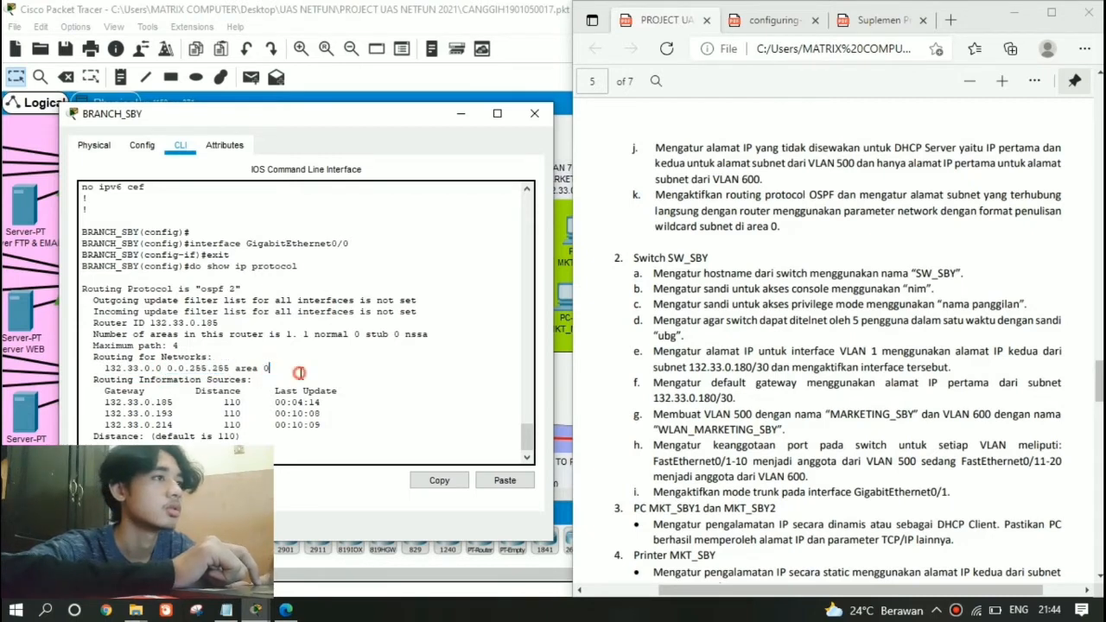
Close the BRANCH_SBY router window and open the SW_SBY switch from the topology
{"action": "left_click_drag", "start_coordinate": [315, 115], "coordinate": [445, 134]}
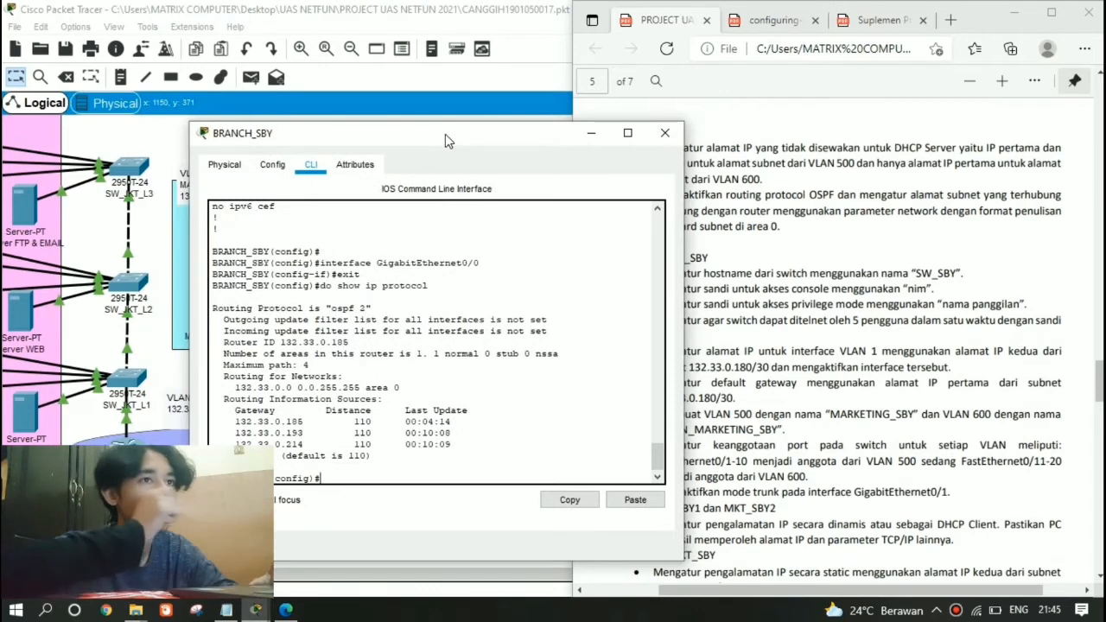
{"action": "left_click_drag", "start_coordinate": [445, 134], "coordinate": [371, 124]}
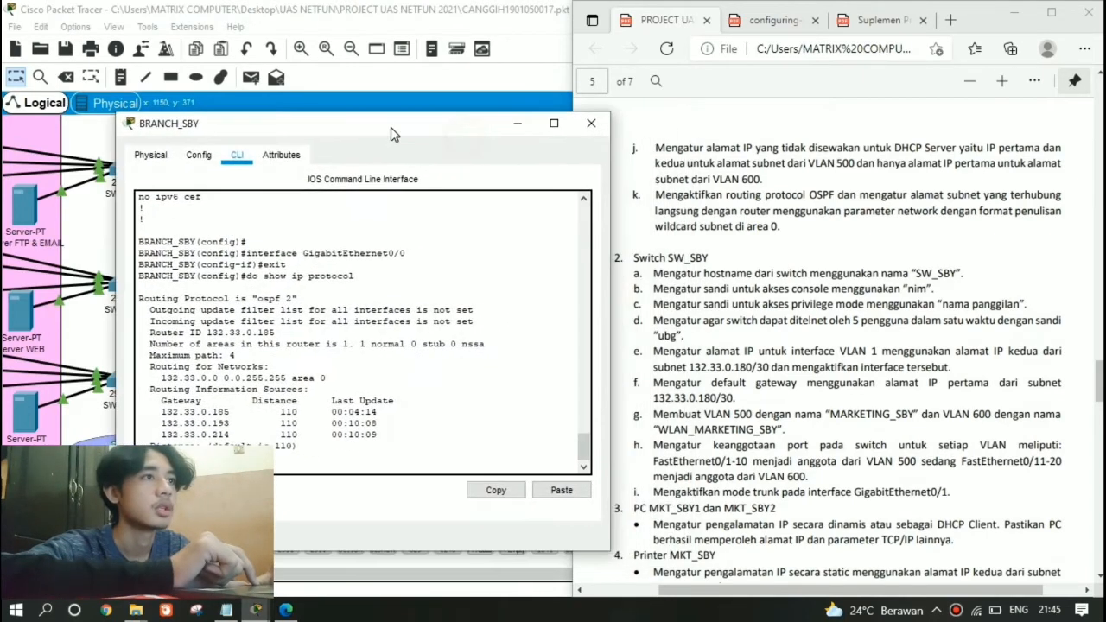
{"action": "left_click", "coordinate": [591, 122]}
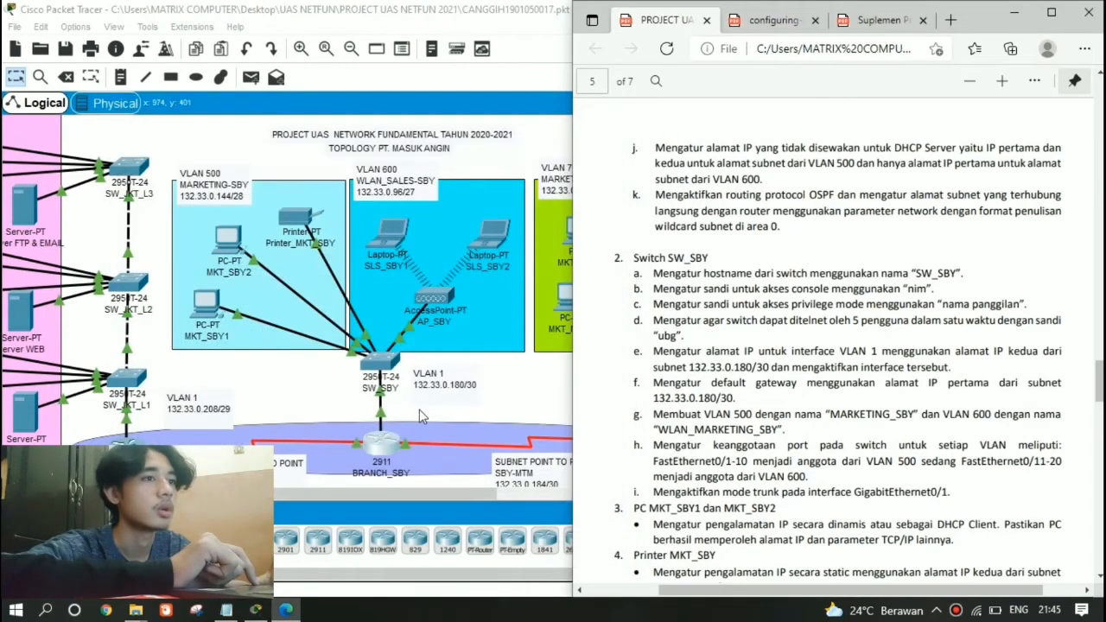
{"action": "left_click", "coordinate": [398, 415]}
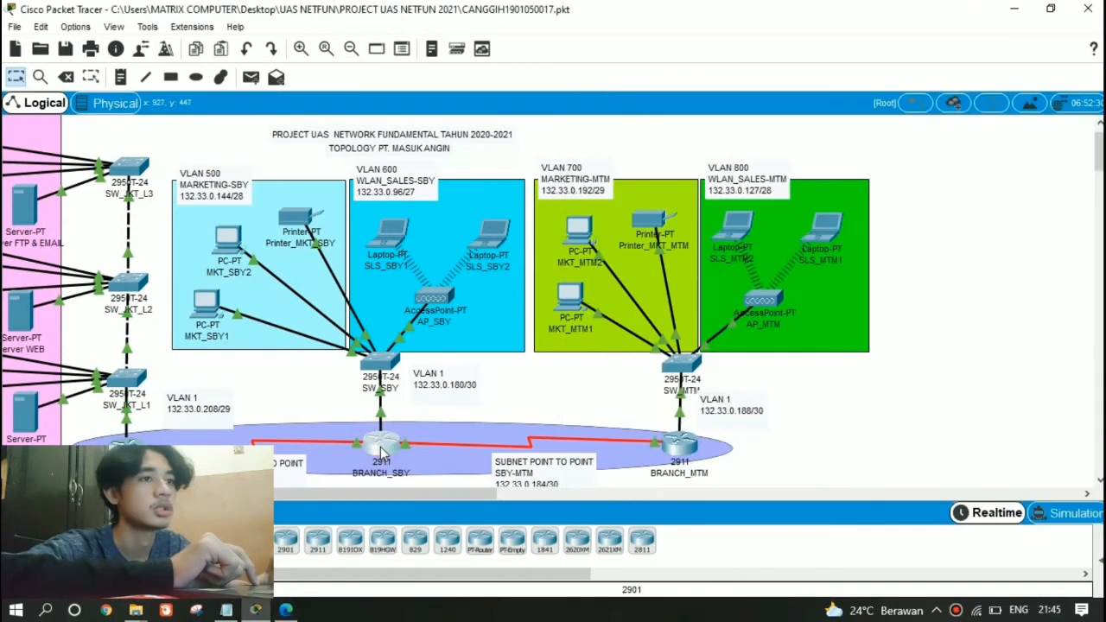
{"action": "double_click", "coordinate": [380, 365]}
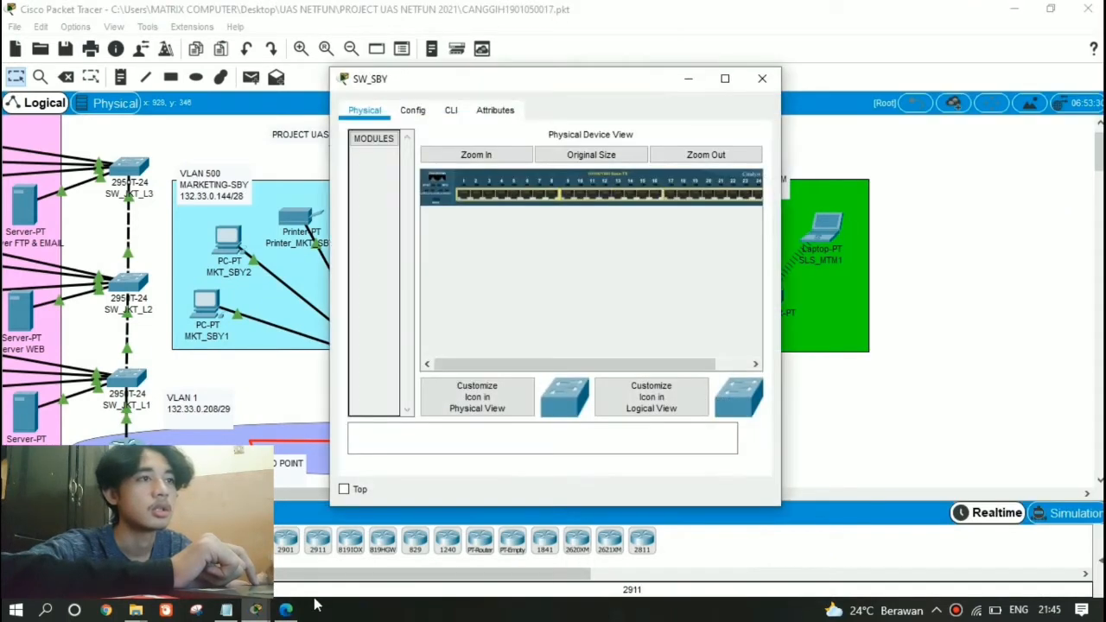
Check the hostname in SW_SBY's global settings against requirement a of the Switch SW_SBY section in the assignment PDF
{"action": "key", "text": "alt+Tab"}
{"action": "scroll", "coordinate": [1093, 364], "scroll_direction": "down", "scroll_amount": 3}
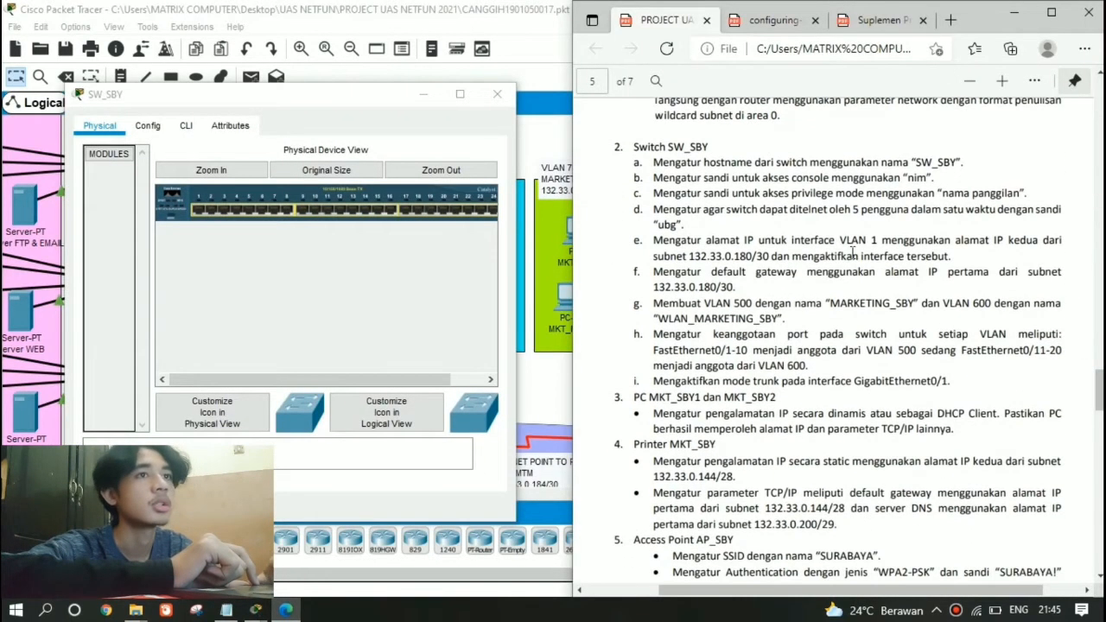
{"action": "left_click", "coordinate": [149, 126]}
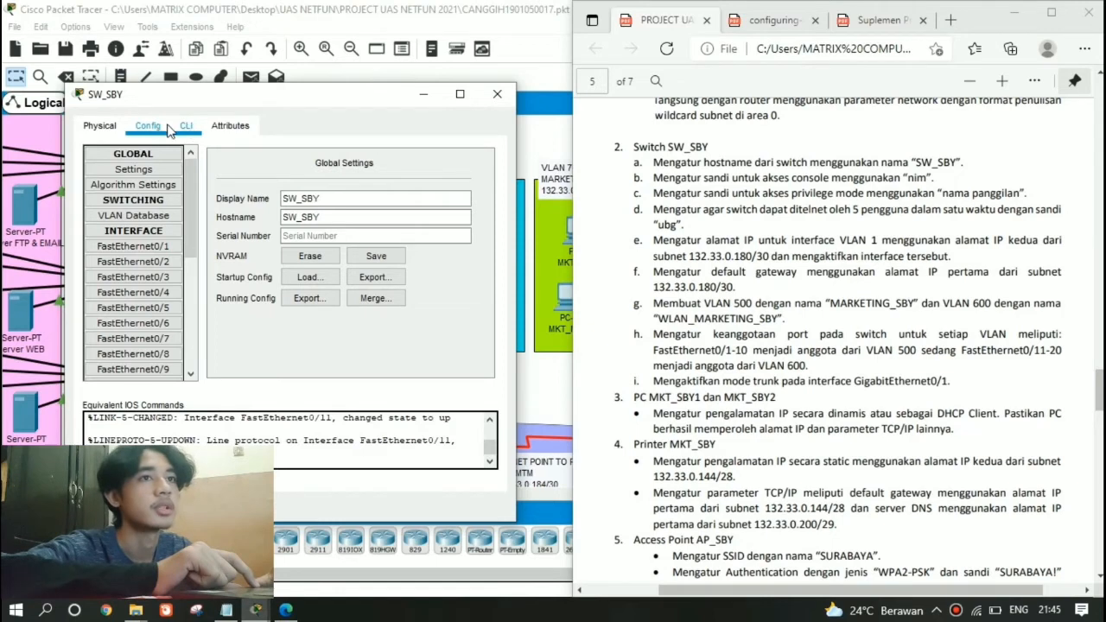
{"action": "left_click_drag", "start_coordinate": [179, 104], "coordinate": [213, 91]}
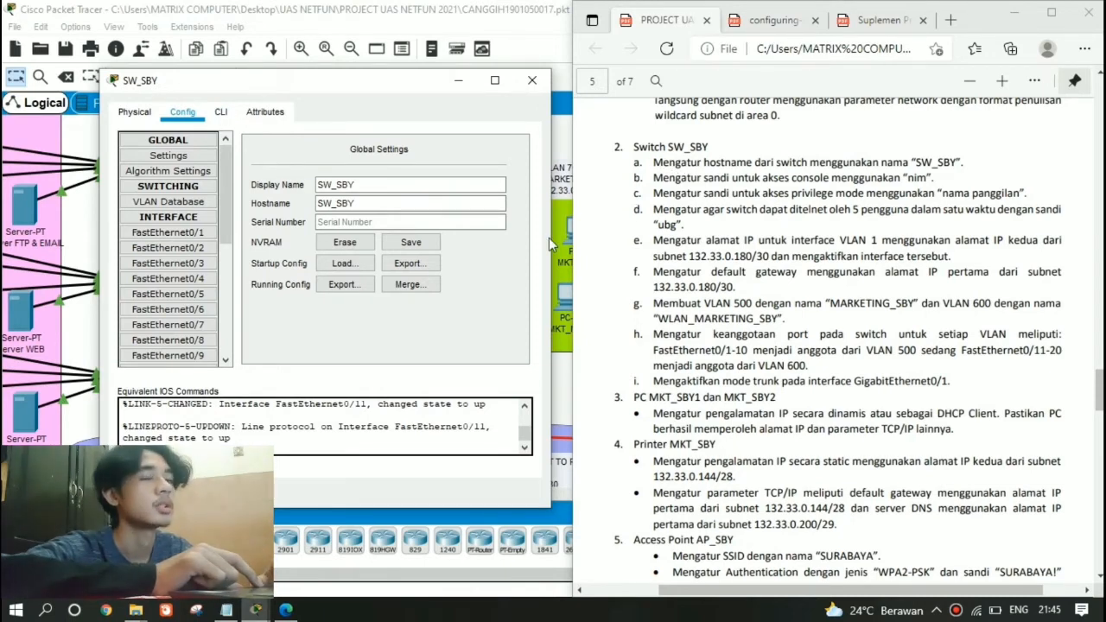
{"action": "double_click", "coordinate": [388, 208]}
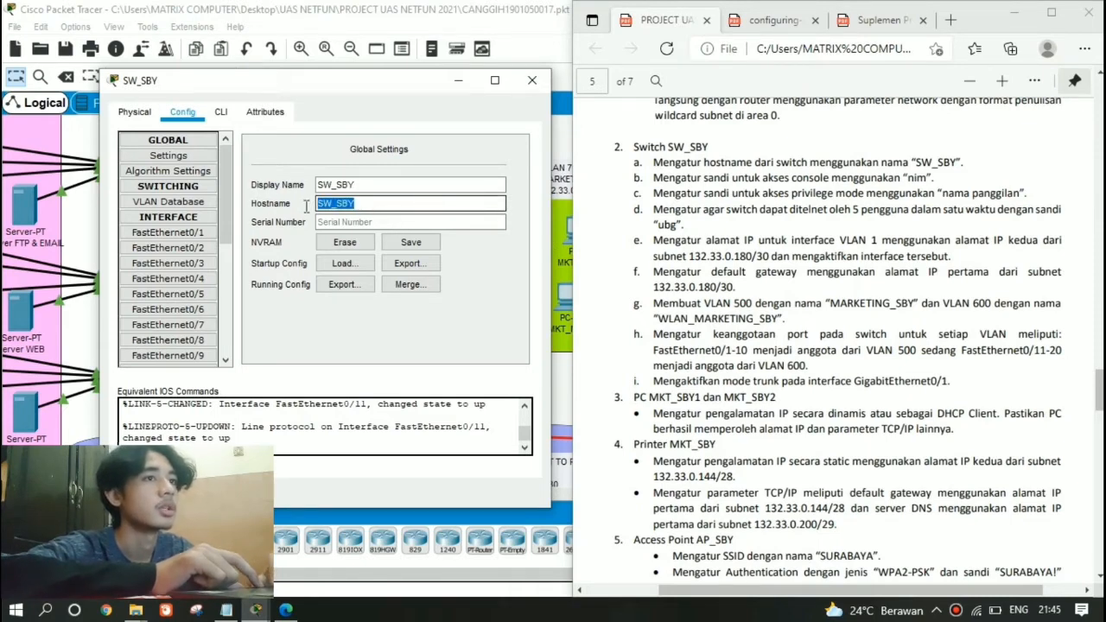
Open SW_SBY's command line and check its console and privileged-mode password prompts against requirements b and c
{"action": "left_click", "coordinate": [222, 112]}
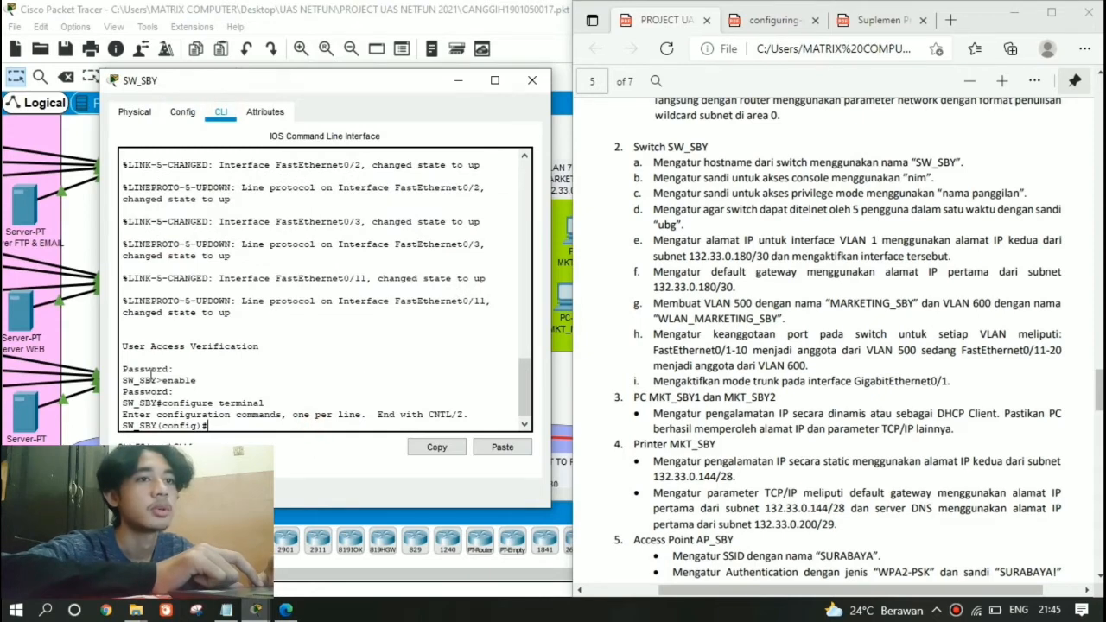
{"action": "left_click_drag", "start_coordinate": [183, 396], "coordinate": [122, 365]}
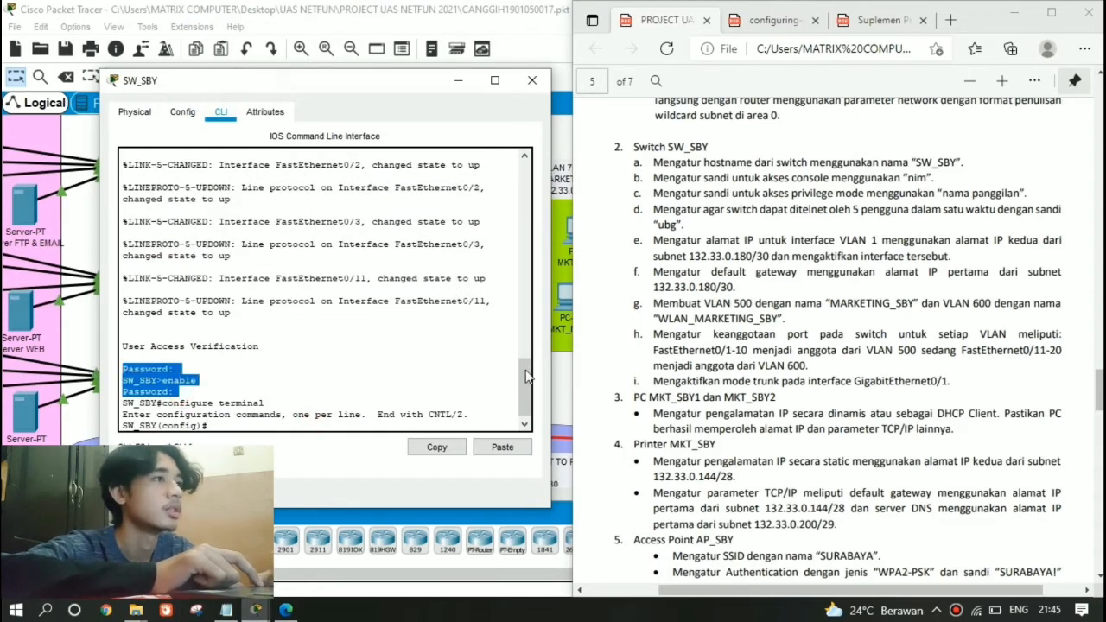
{"action": "left_click", "coordinate": [965, 183]}
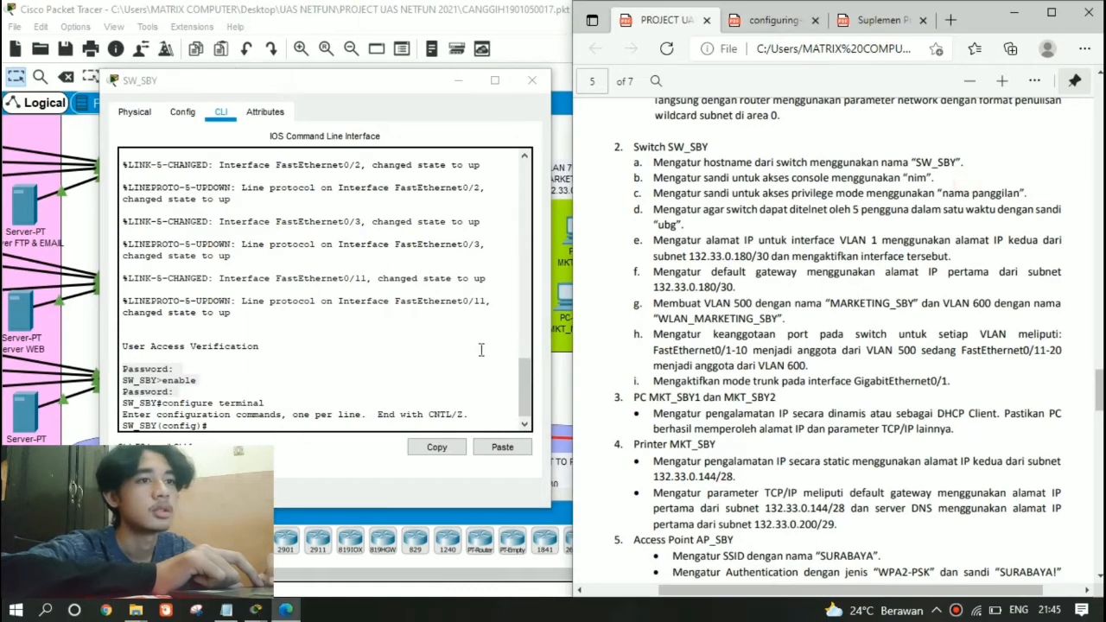
Enter line configuration for "line vty 0 4" on SW_SBY and set the Telnet password required by item d
{"action": "left_click", "coordinate": [252, 423]}
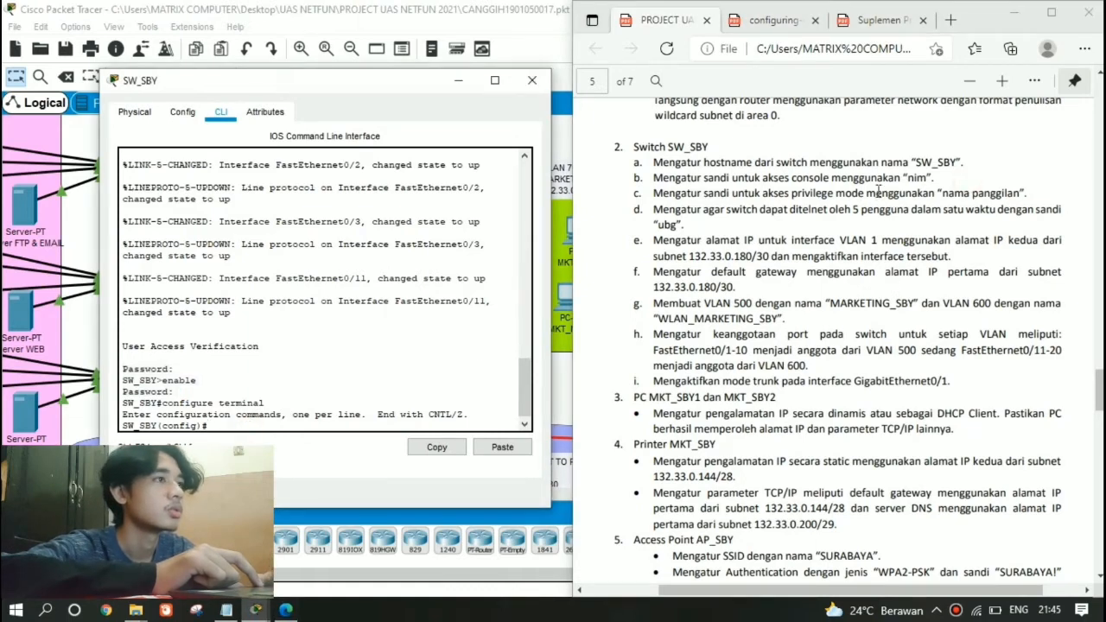
{"action": "type", "text": "lin"}
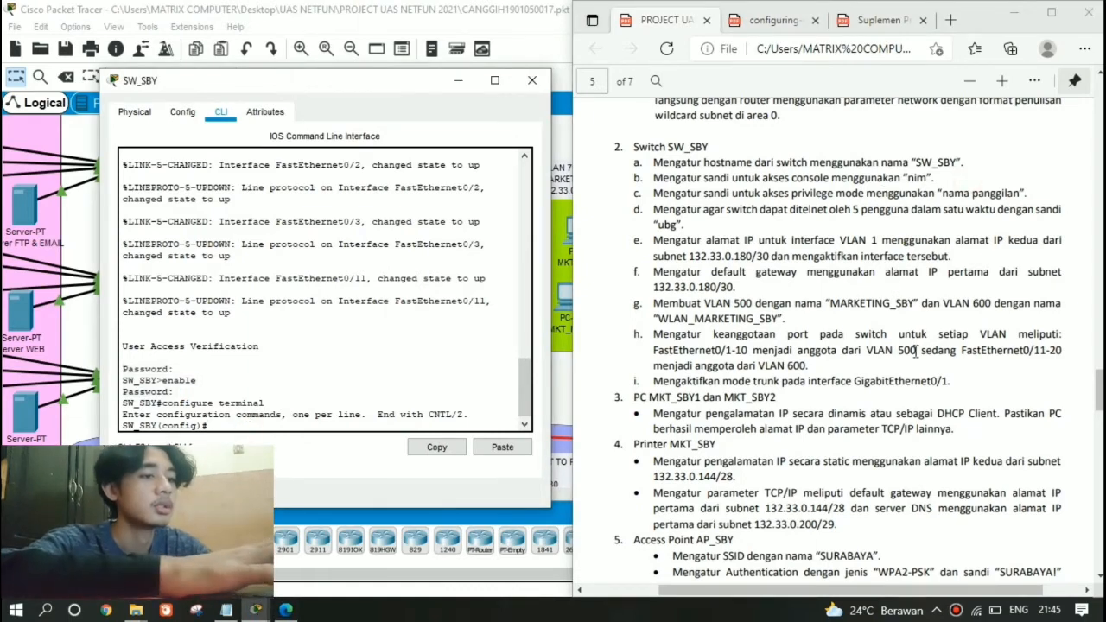
{"action": "type", "text": "e vty 0 4"}
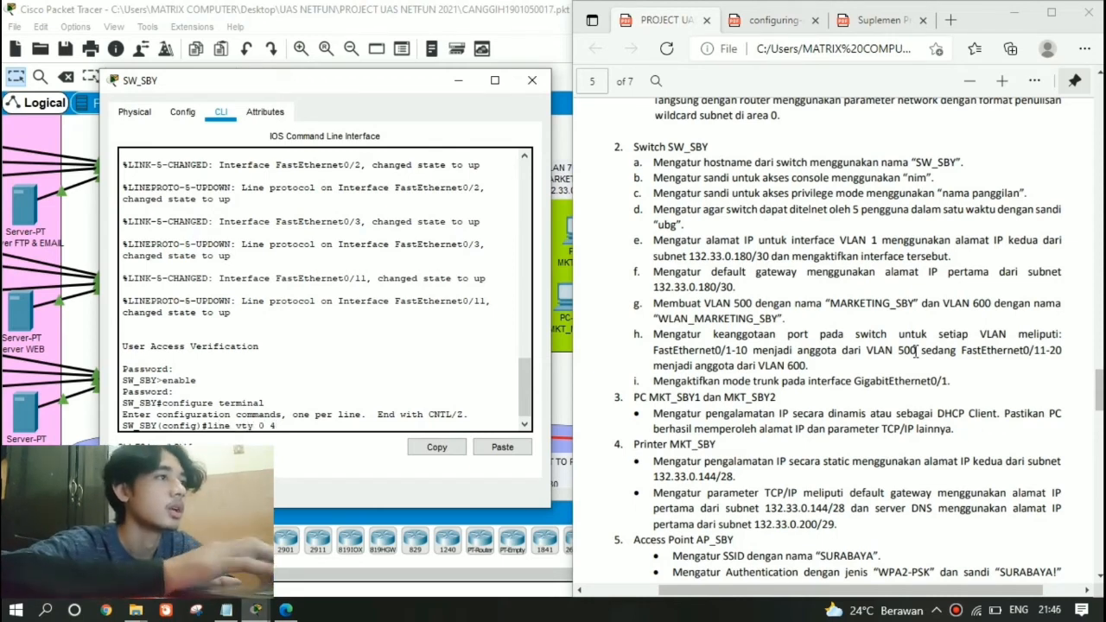
{"action": "key", "text": "Return"}
{"action": "type", "text": "password ubg"}
{"action": "key", "text": "Return"}
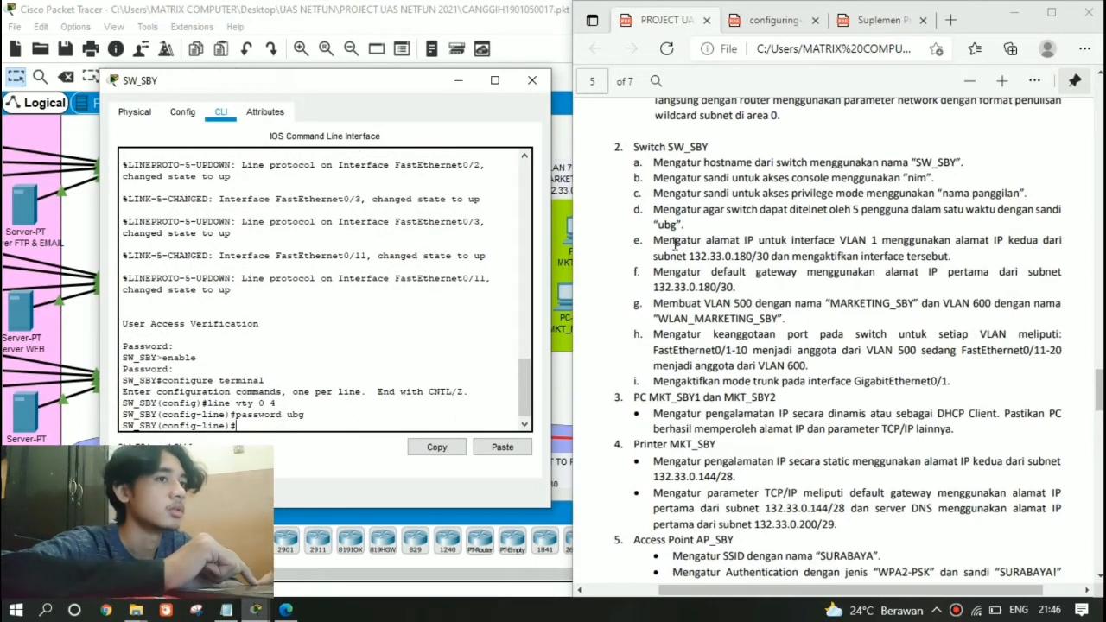
Mark switch requirements e through i in the assignment PDF and consult the list of show commands in Notepad
{"action": "left_click_drag", "start_coordinate": [657, 242], "coordinate": [950, 382]}
{"action": "key", "text": "ctrl+c"}
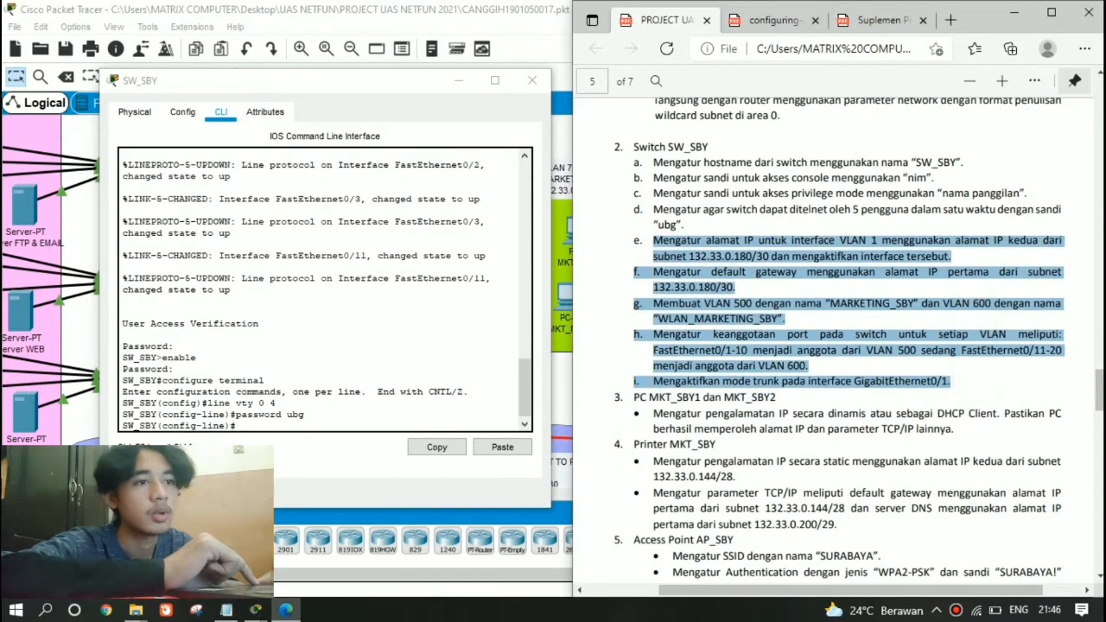
{"action": "left_click", "coordinate": [236, 610]}
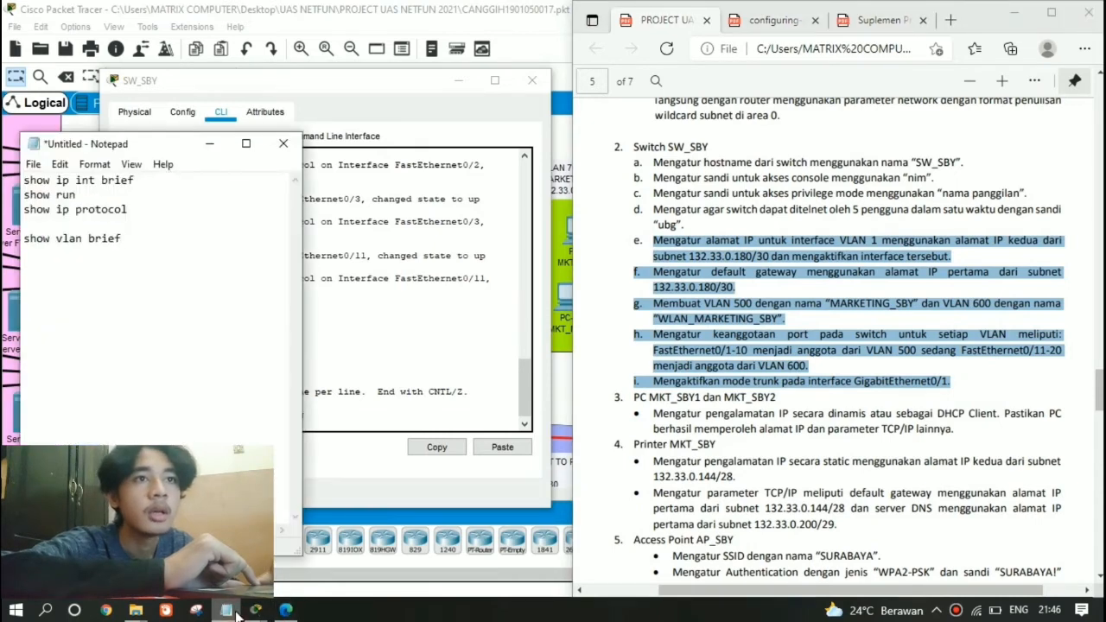
List SW_SBY's VLANs and their member ports with "do show vlan brief"
{"action": "left_click", "coordinate": [334, 355]}
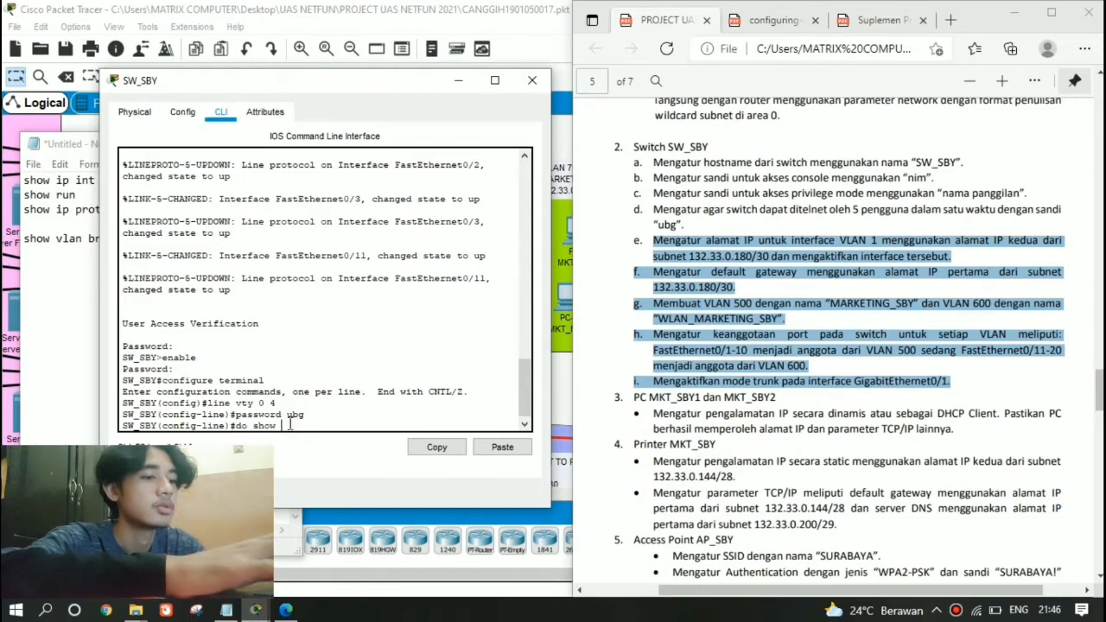
{"action": "type", "text": "brief"}
{"action": "key", "text": "Return"}
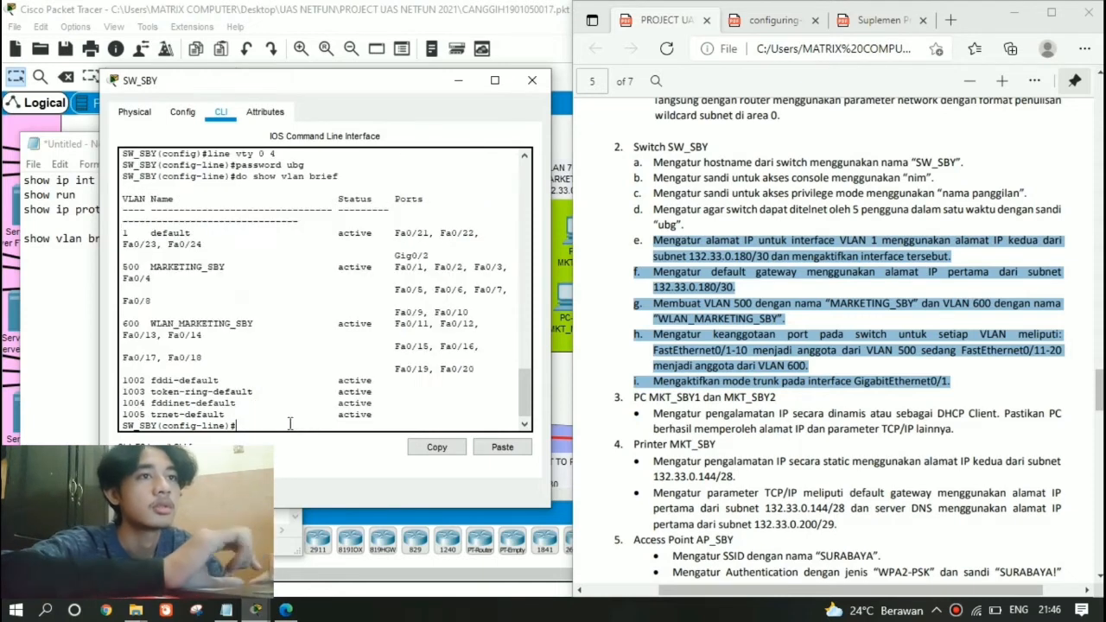
{"action": "left_click", "coordinate": [510, 360]}
{"action": "left_click_drag", "start_coordinate": [383, 83], "coordinate": [387, 72]}
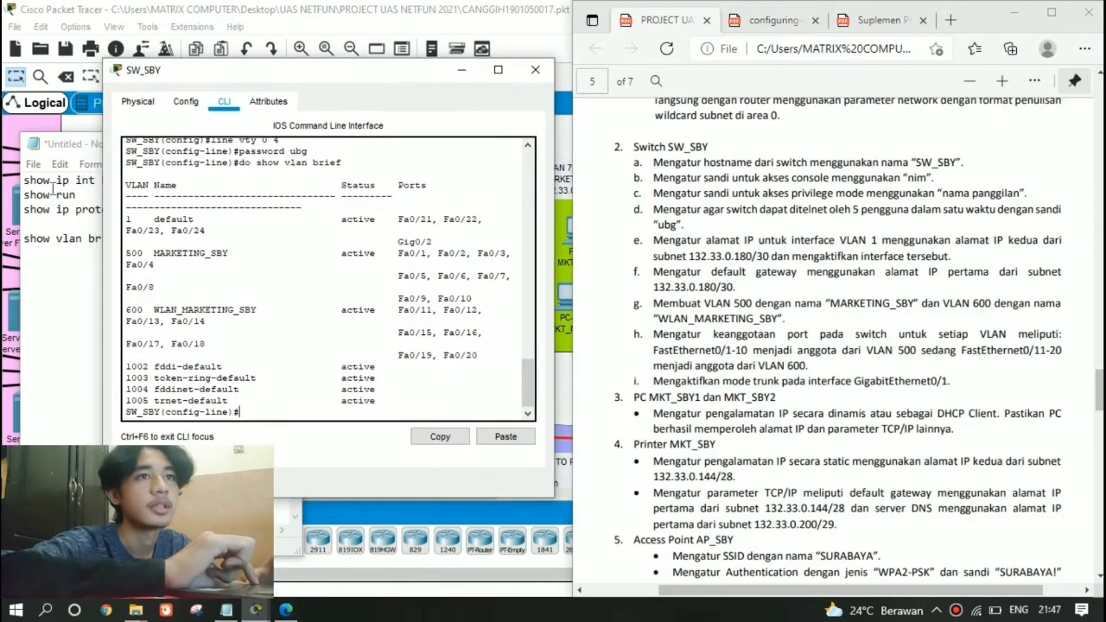
Compare the names of VLAN 500 and VLAN 600 in the VLAN listing with requirement g
{"action": "left_click", "coordinate": [838, 370]}
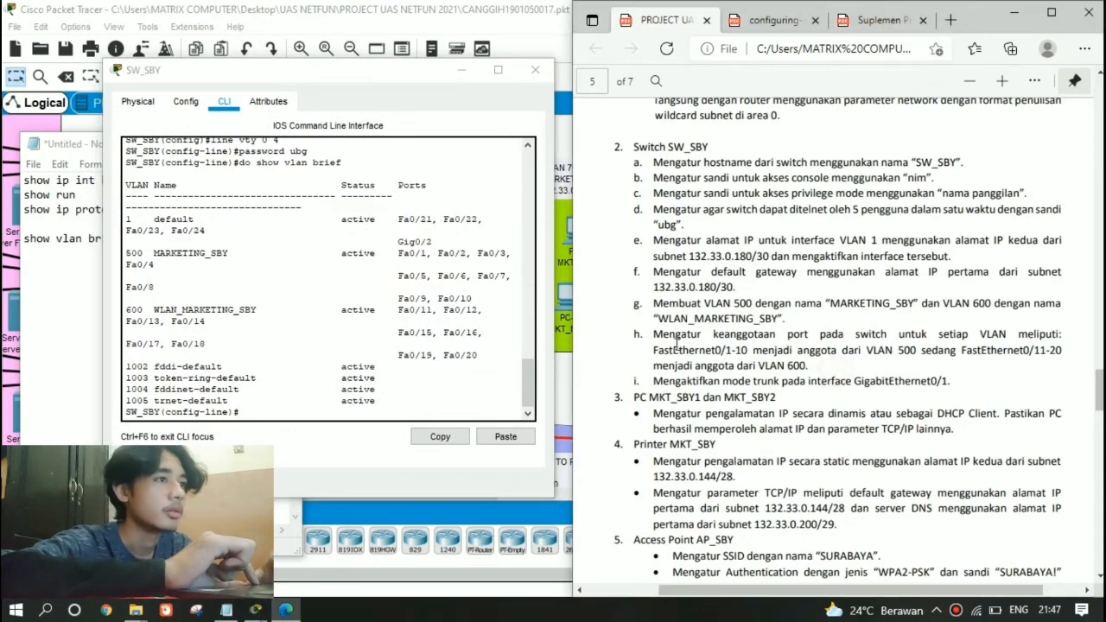
{"action": "left_click_drag", "start_coordinate": [653, 302], "coordinate": [840, 323]}
{"action": "left_click", "coordinate": [802, 309]}
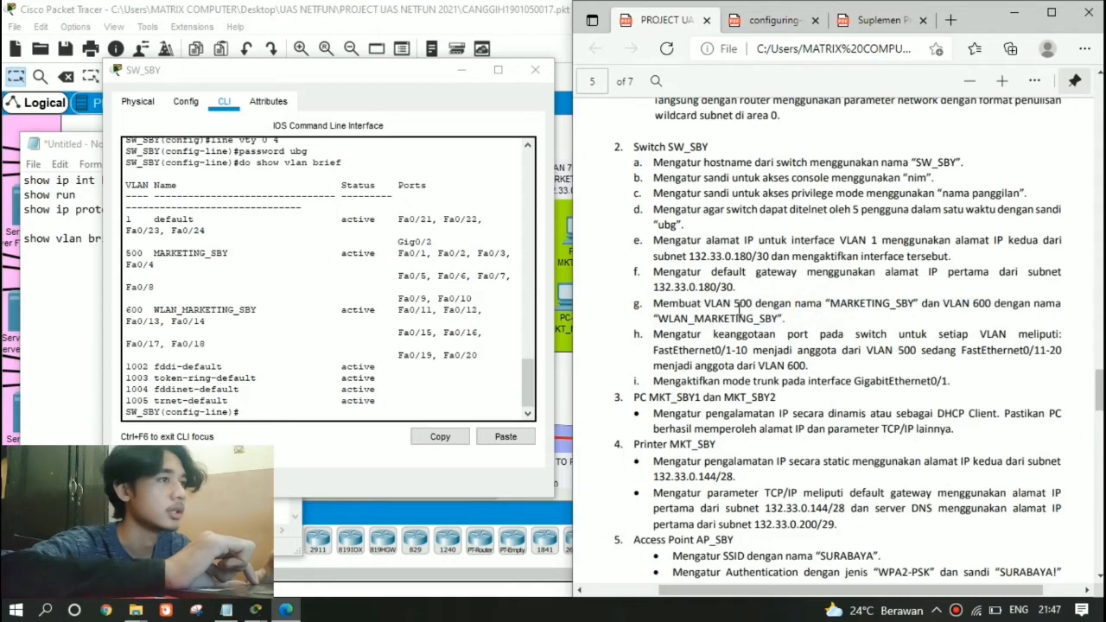
{"action": "left_click_drag", "start_coordinate": [735, 307], "coordinate": [794, 308]}
{"action": "left_click", "coordinate": [847, 308]}
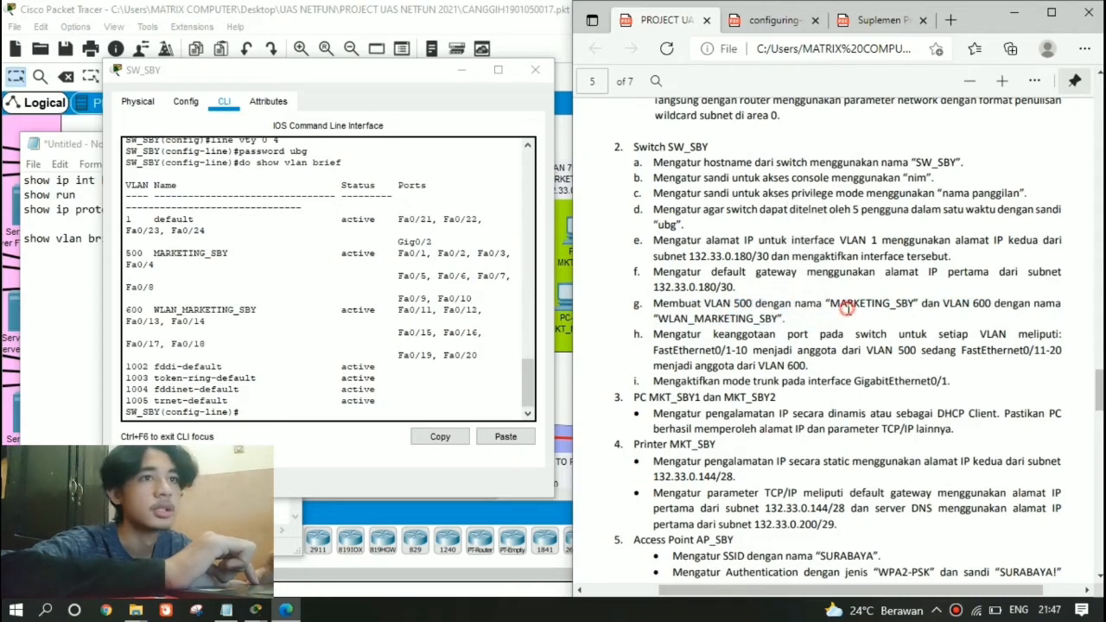
{"action": "left_click_drag", "start_coordinate": [155, 253], "coordinate": [274, 254]}
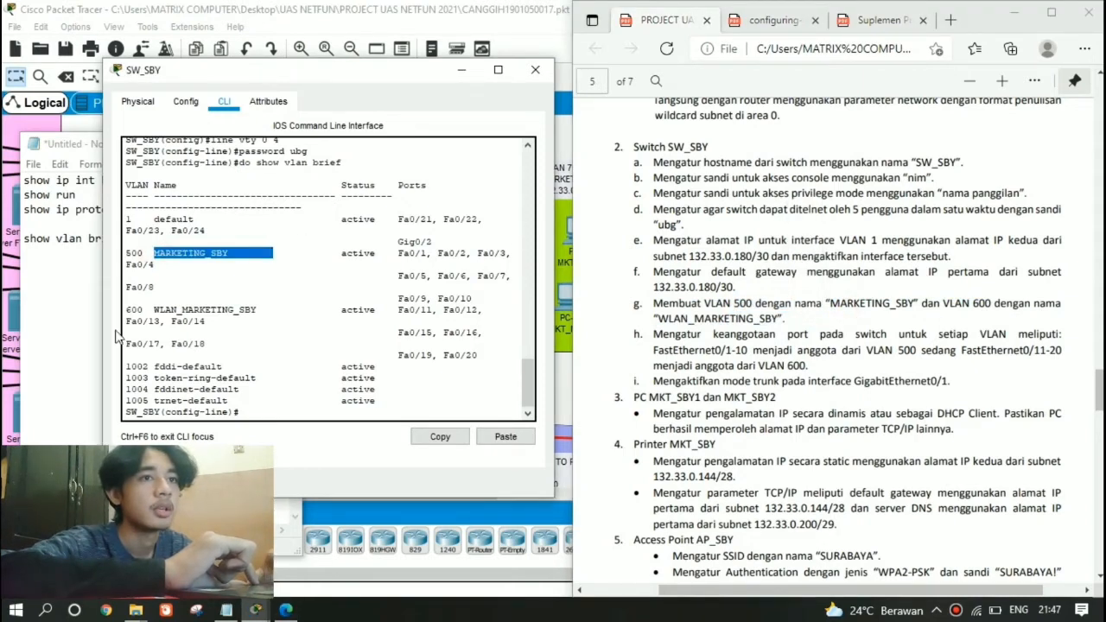
{"action": "left_click_drag", "start_coordinate": [128, 309], "coordinate": [261, 309]}
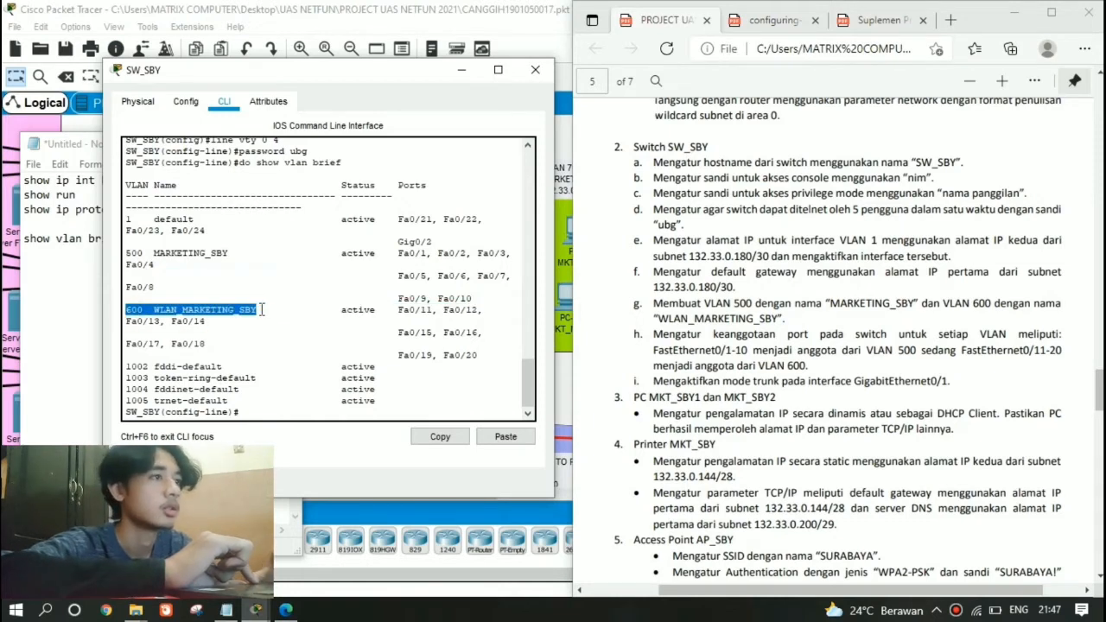
Read requirement h on port membership: FastEthernet0/1-10 for VLAN 500 and FastEthernet0/11-20 for VLAN 600
{"action": "left_click", "coordinate": [767, 337]}
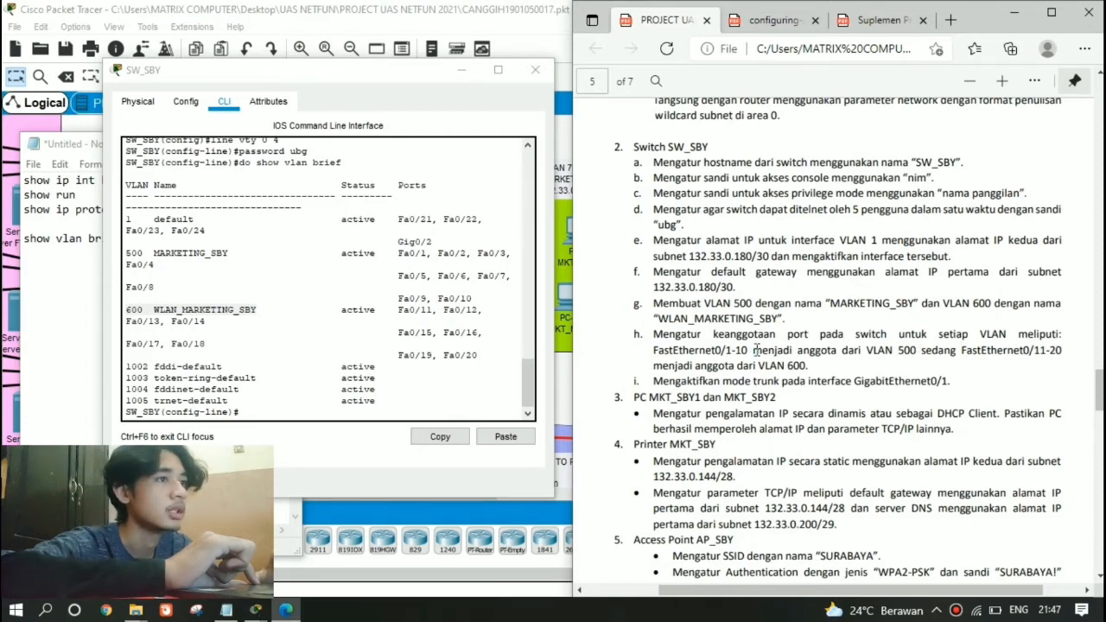
{"action": "left_click_drag", "start_coordinate": [653, 350], "coordinate": [748, 361]}
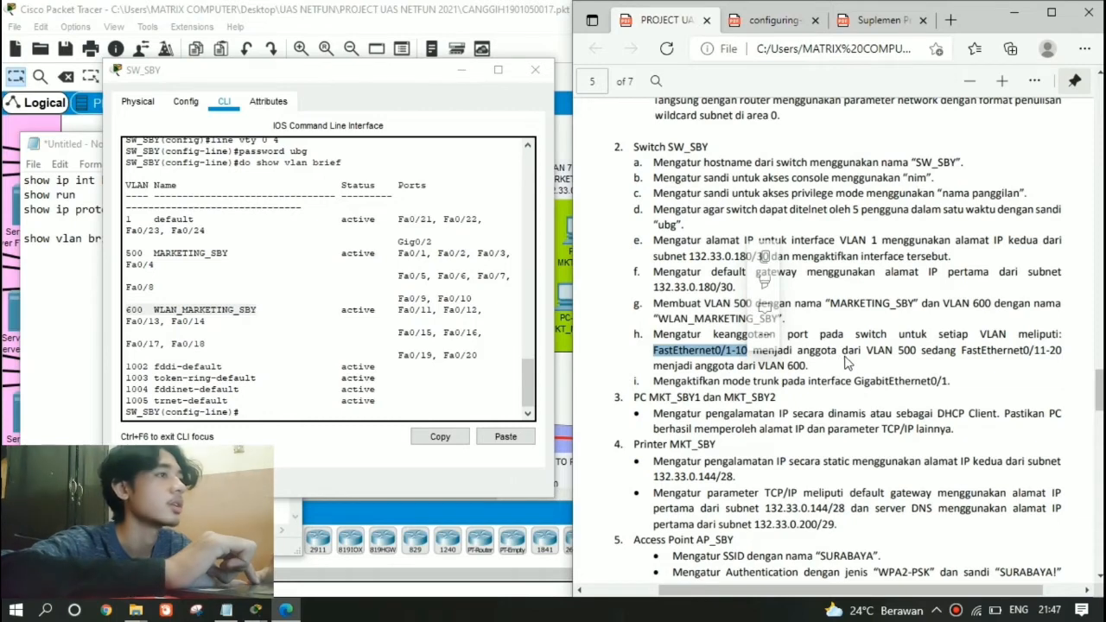
{"action": "left_click_drag", "start_coordinate": [916, 353], "coordinate": [845, 352]}
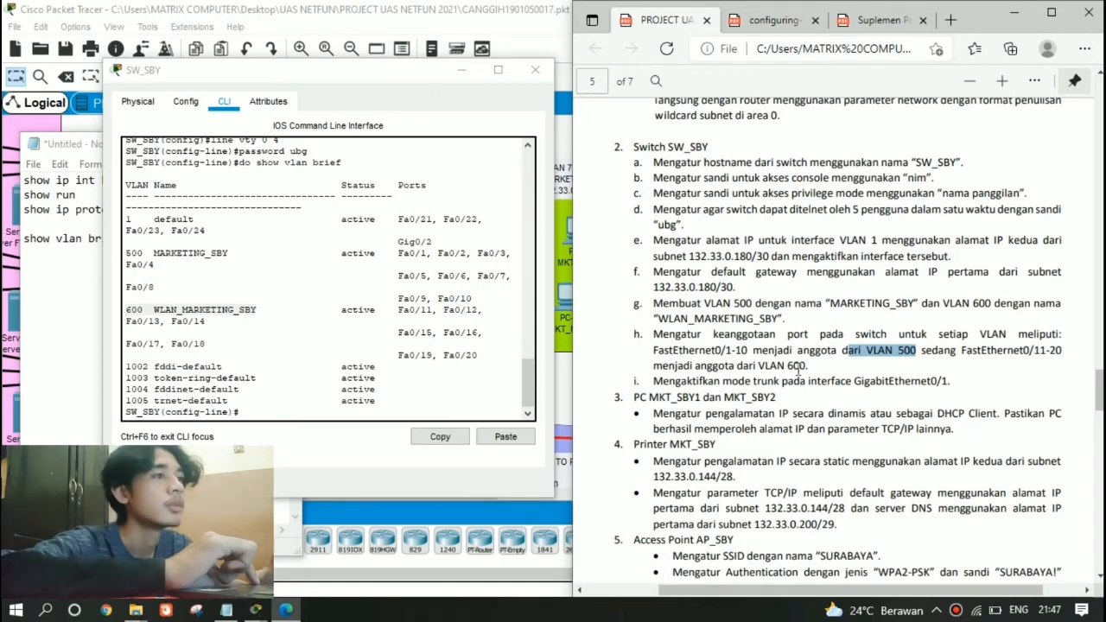
{"action": "left_click_drag", "start_coordinate": [809, 366], "coordinate": [765, 366]}
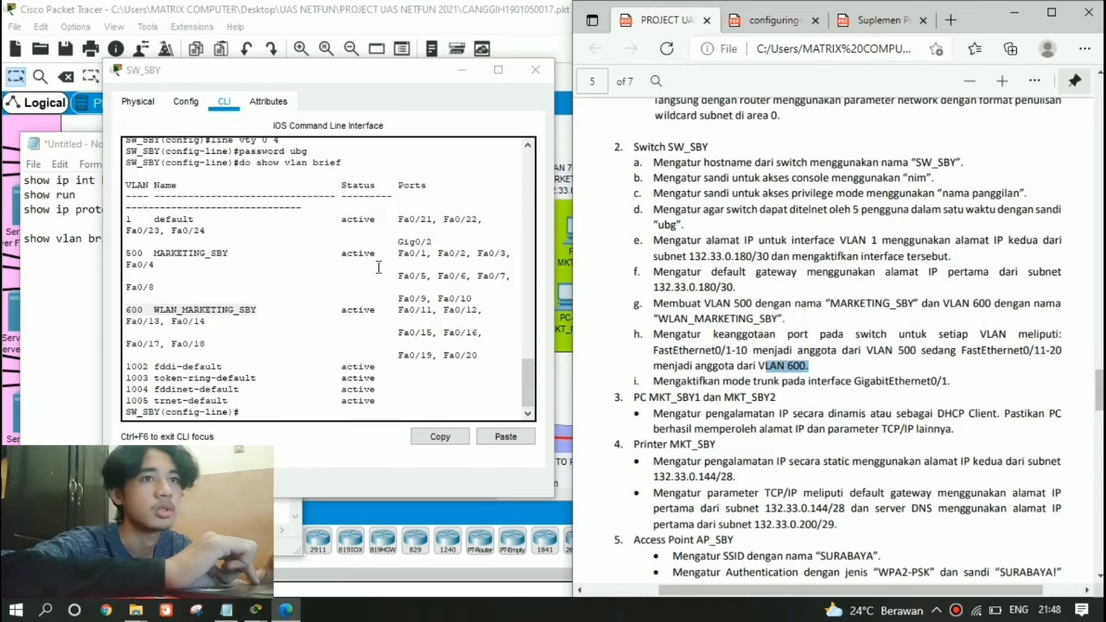
Examine the ports assigned to VLAN 500 and VLAN 600 in the VLAN listing against requirement h
{"action": "left_click_drag", "start_coordinate": [397, 253], "coordinate": [426, 254]}
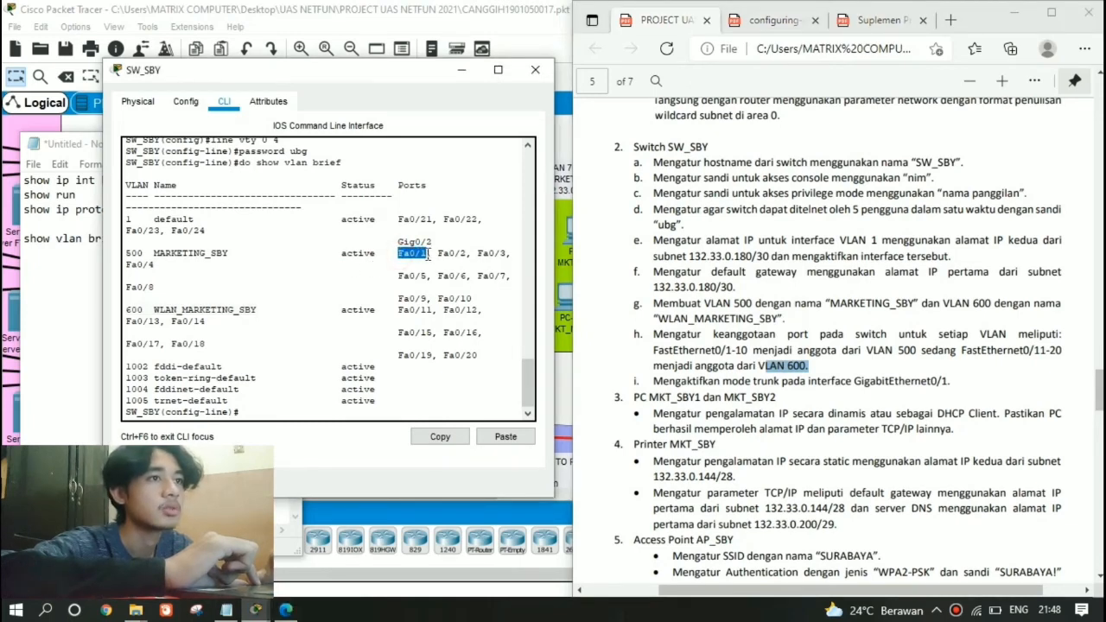
{"action": "right_click", "coordinate": [460, 298]}
{"action": "left_click", "coordinate": [459, 298]}
{"action": "left_click_drag", "start_coordinate": [398, 253], "coordinate": [489, 299]}
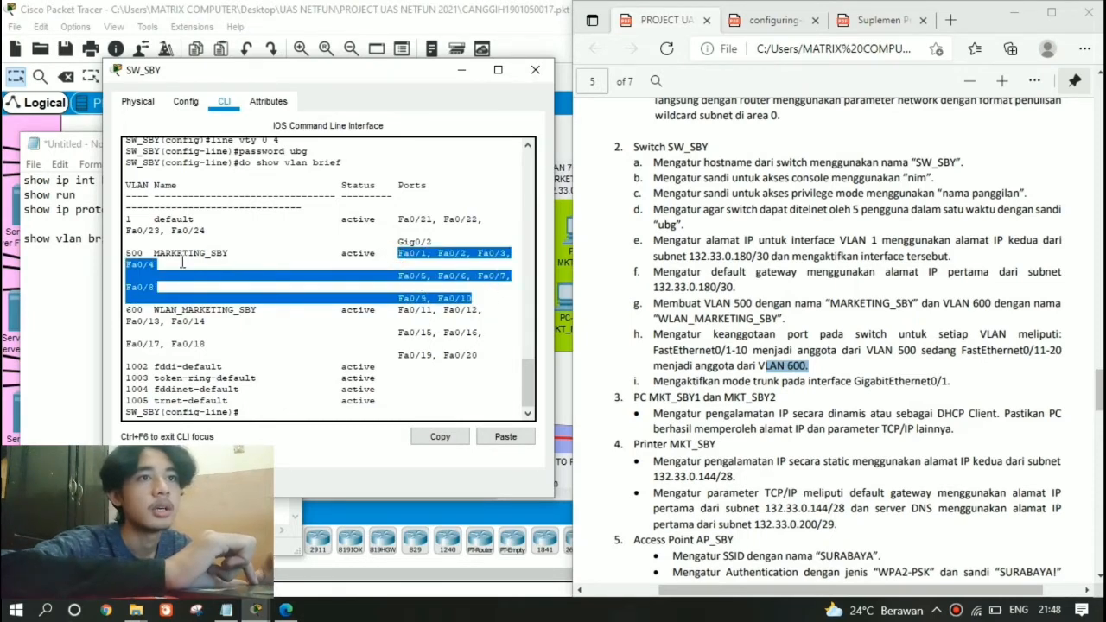
{"action": "left_click_drag", "start_coordinate": [125, 253], "coordinate": [245, 253]}
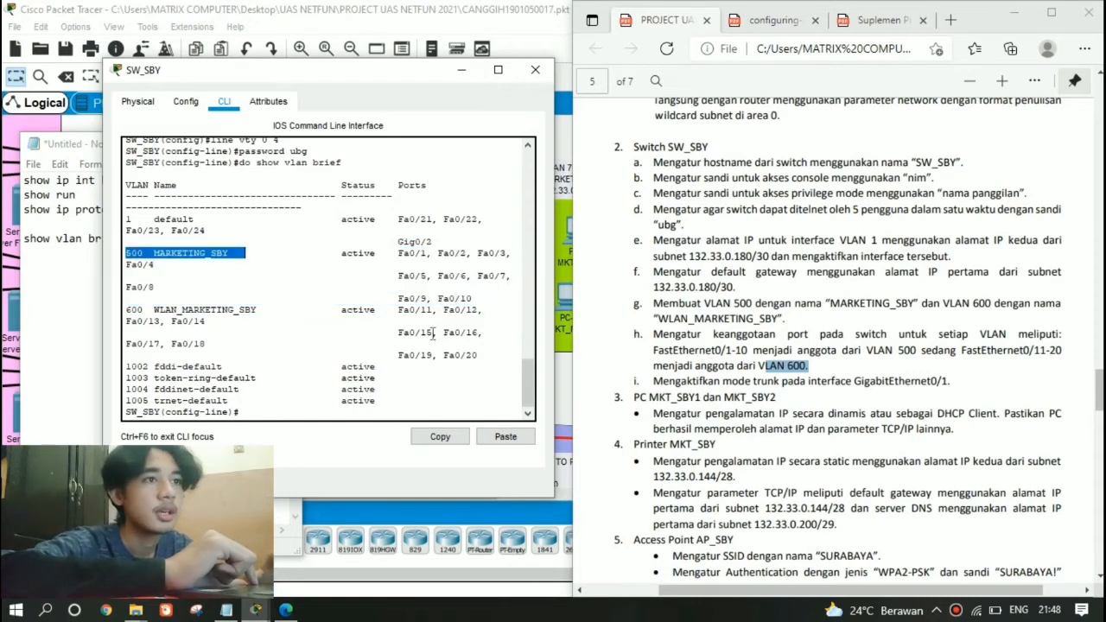
{"action": "left_click_drag", "start_coordinate": [398, 309], "coordinate": [504, 358]}
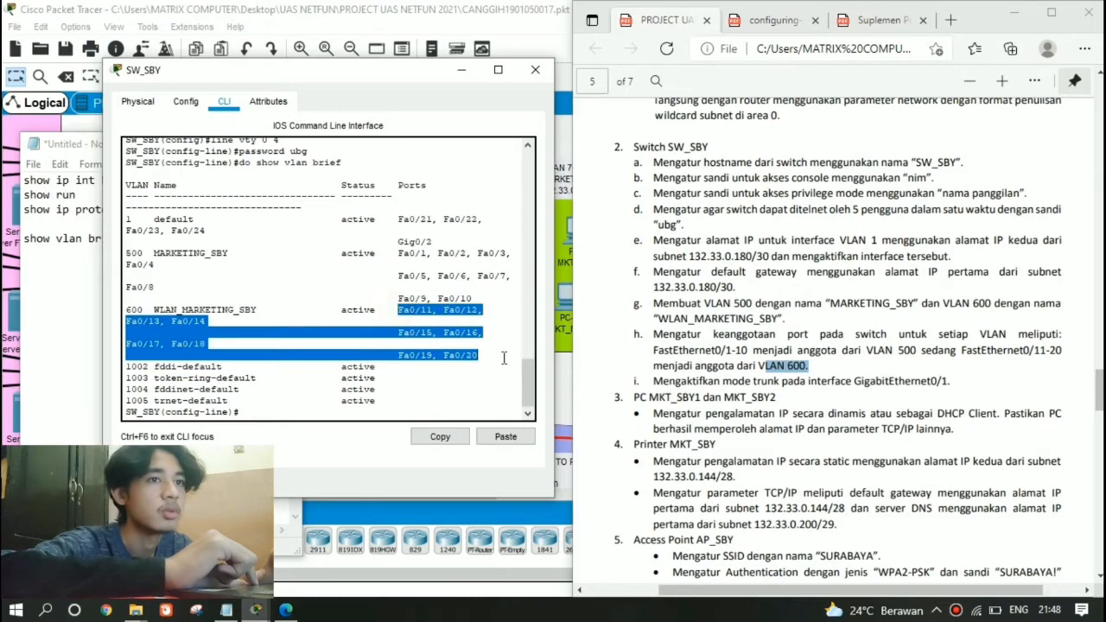
{"action": "left_click_drag", "start_coordinate": [260, 310], "coordinate": [124, 318]}
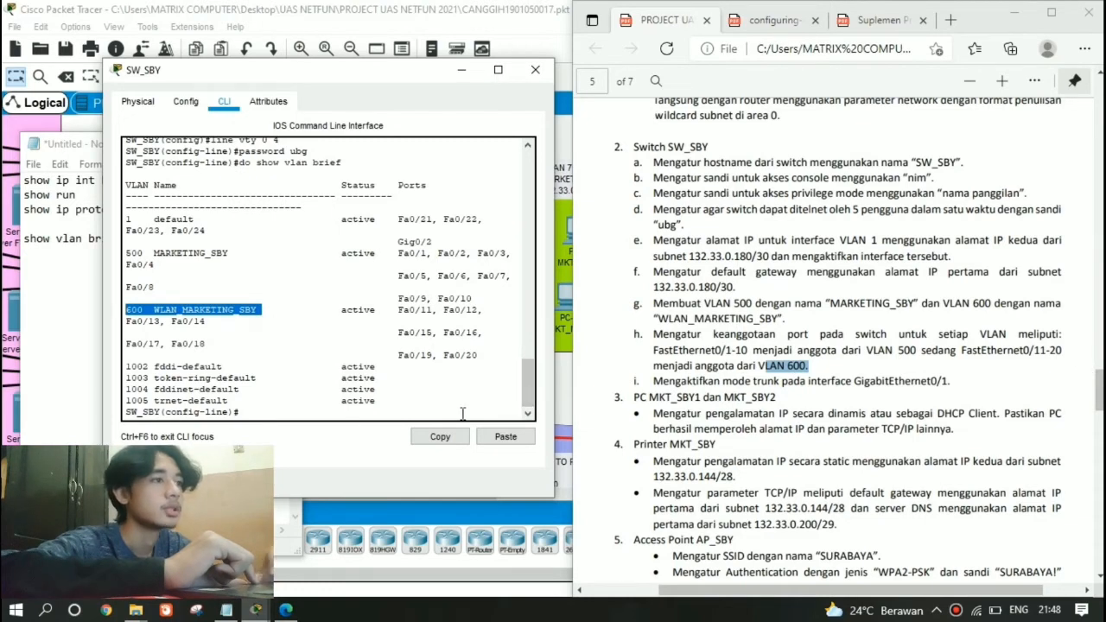
List SW_SBY's trunk ports with "do show interface trunk" and check them against requirement i on trunk mode for GigabitEthernet0/1
{"action": "left_click_drag", "start_coordinate": [950, 381], "coordinate": [670, 381]}
{"action": "scroll", "coordinate": [830, 407], "scroll_direction": "down", "scroll_amount": 1}
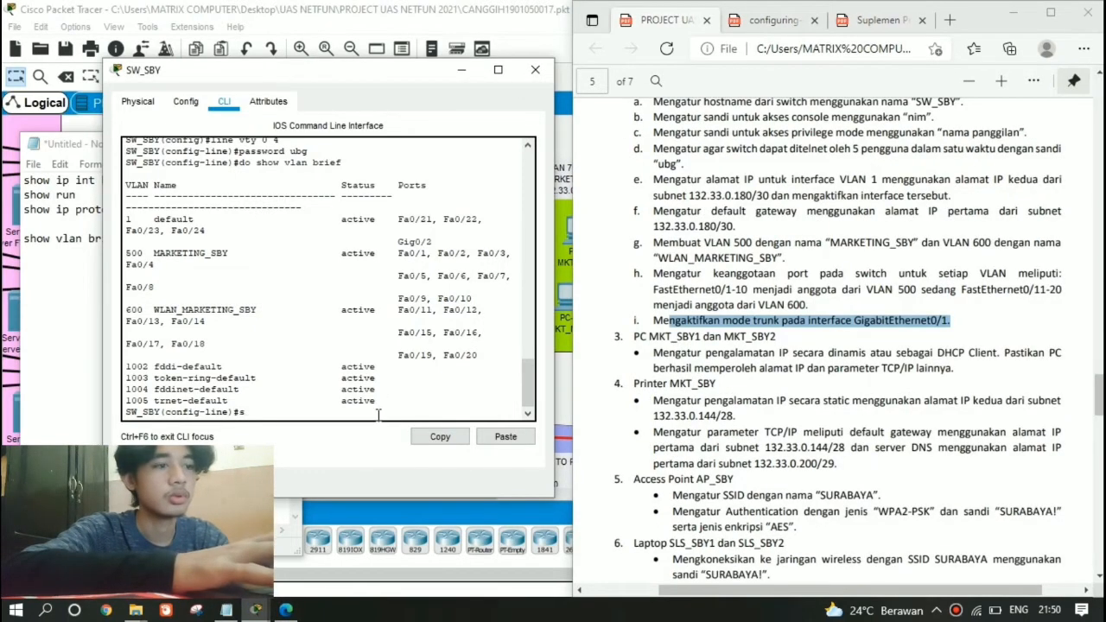
{"action": "type", "text": "w inter"}
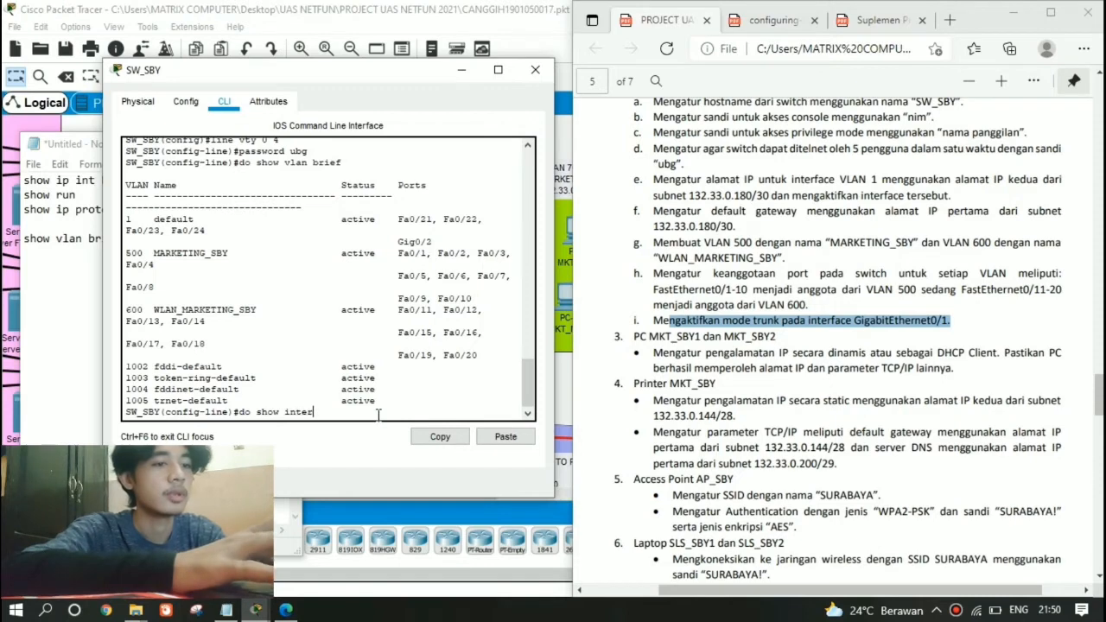
{"action": "type", "text": "face trunk"}
{"action": "key", "text": "Return"}
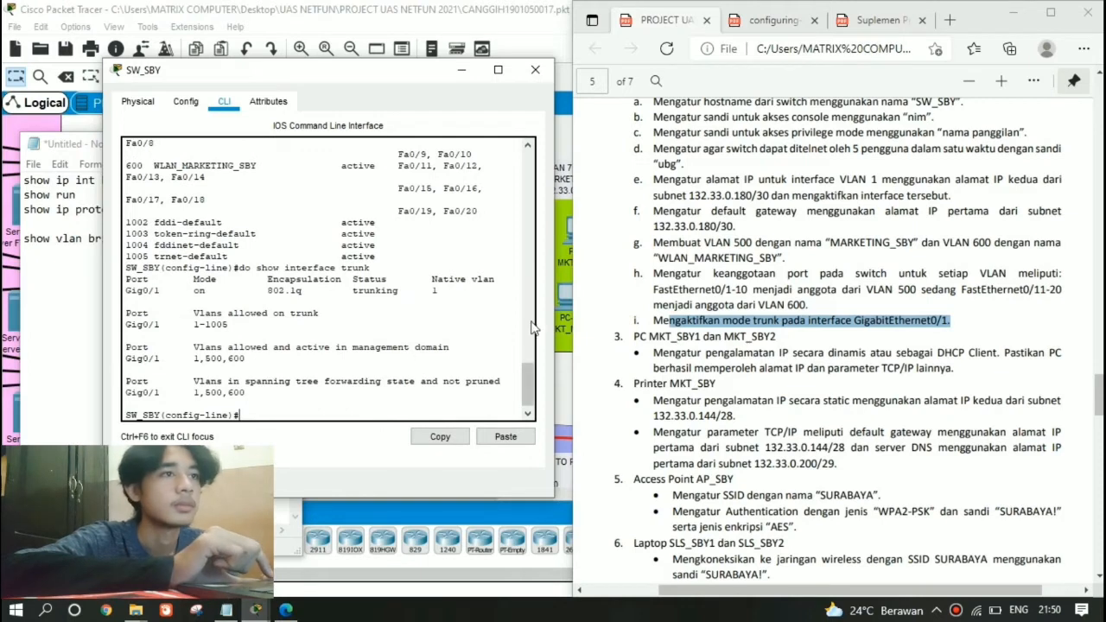
{"action": "left_click_drag", "start_coordinate": [555, 300], "coordinate": [624, 297]}
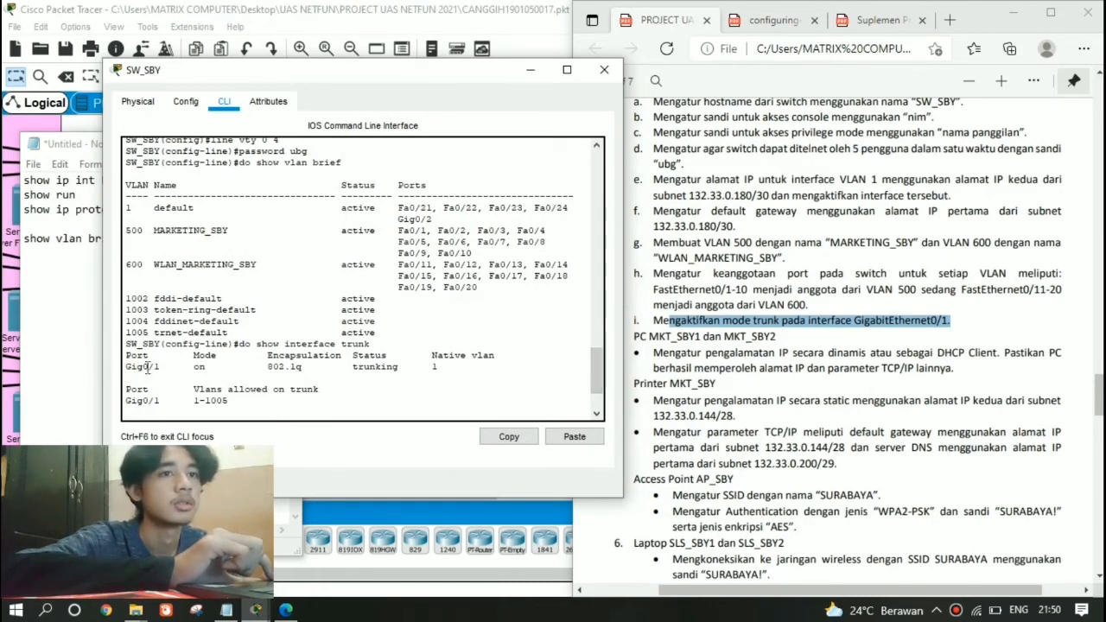
{"action": "left_click_drag", "start_coordinate": [128, 368], "coordinate": [226, 369]}
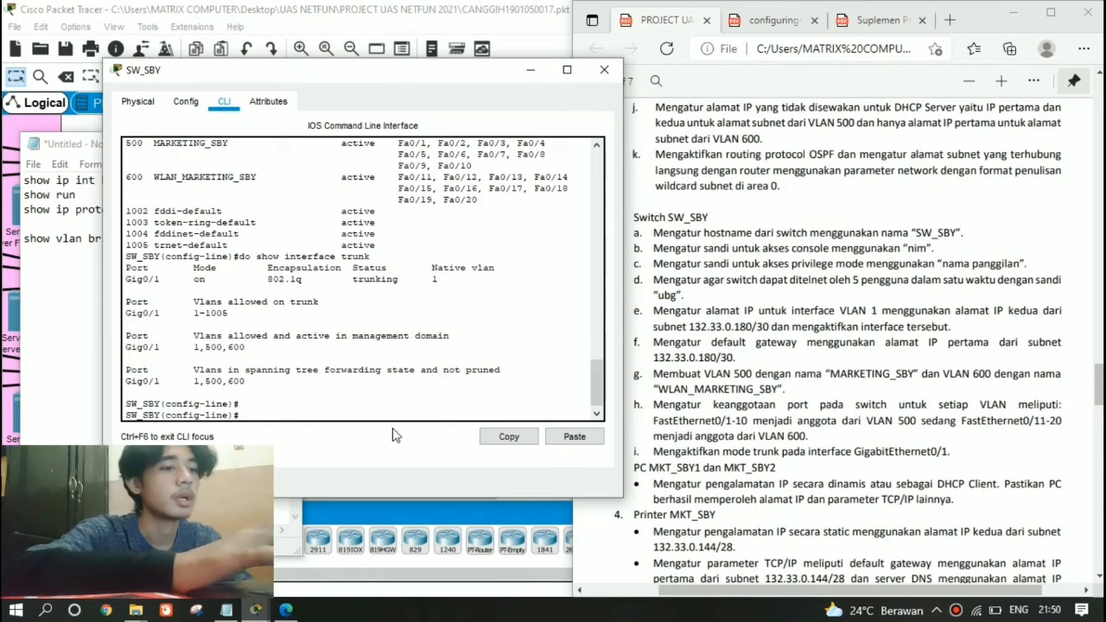
Leave line configuration mode and try to list the switch's interface addresses with "show ip int brief" from global configuration mode
{"action": "type", "text": "xit"}
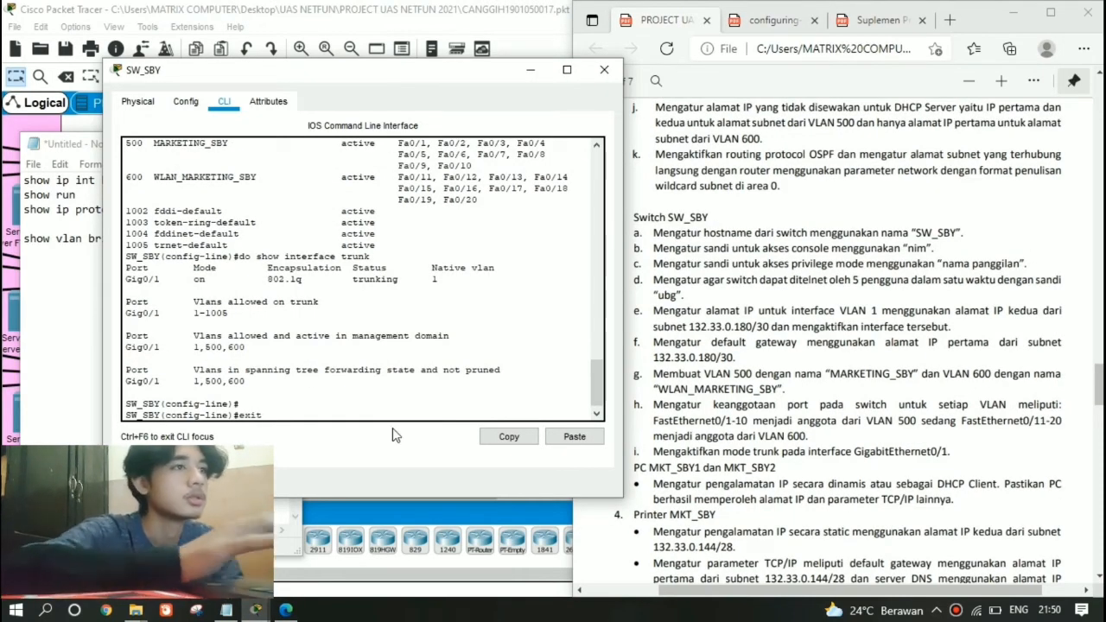
{"action": "key", "text": "Return"}
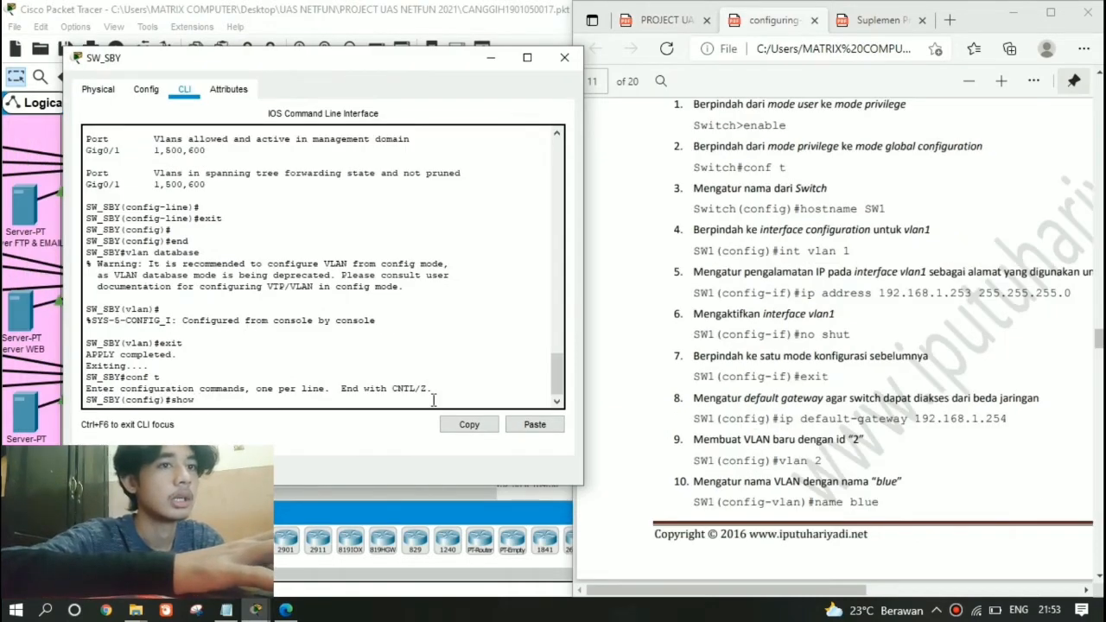
{"action": "type", "text": "int "}
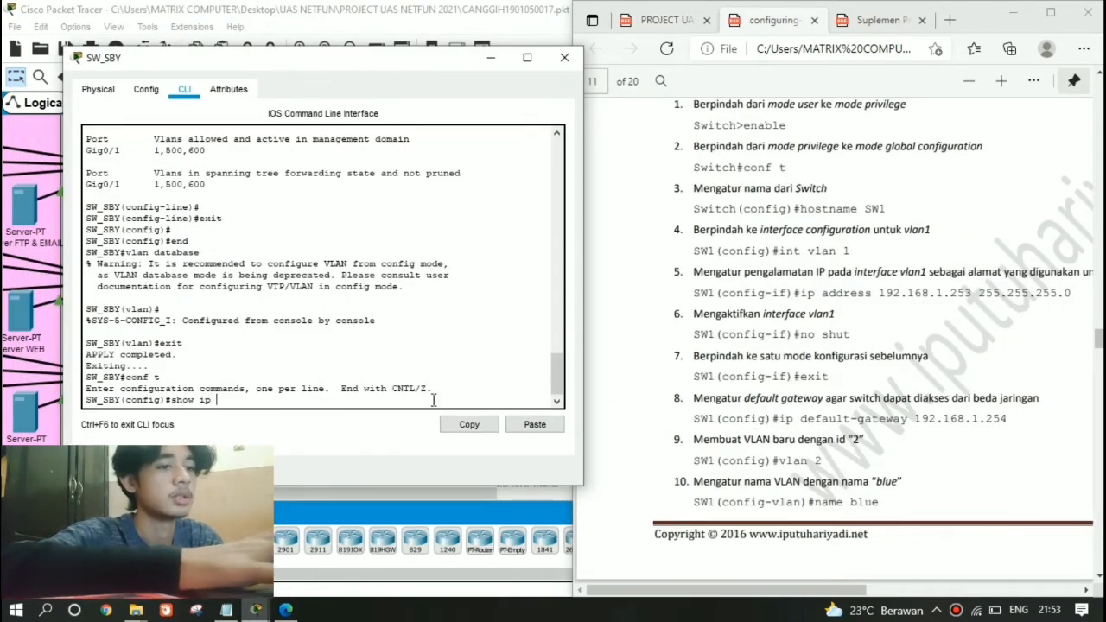
{"action": "type", "text": "brie"}
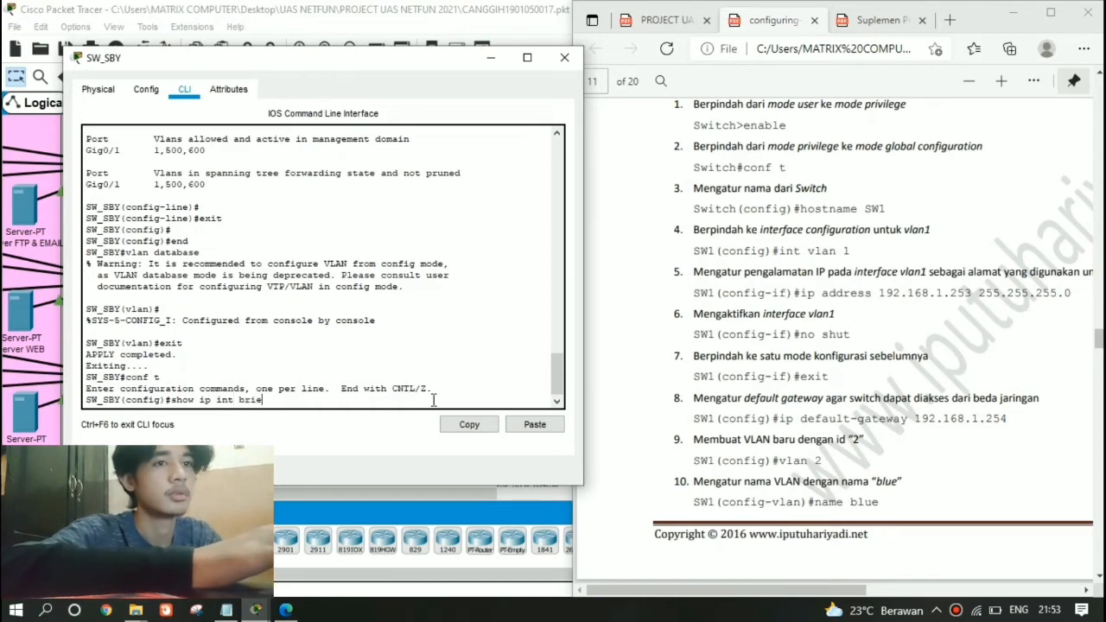
{"action": "type", "text": "f"}
{"action": "key", "text": "Return"}
List all of SW_SBY's interfaces and their IP addresses with "do show ip int brief", through to the end of the output
{"action": "key", "text": "Up"}
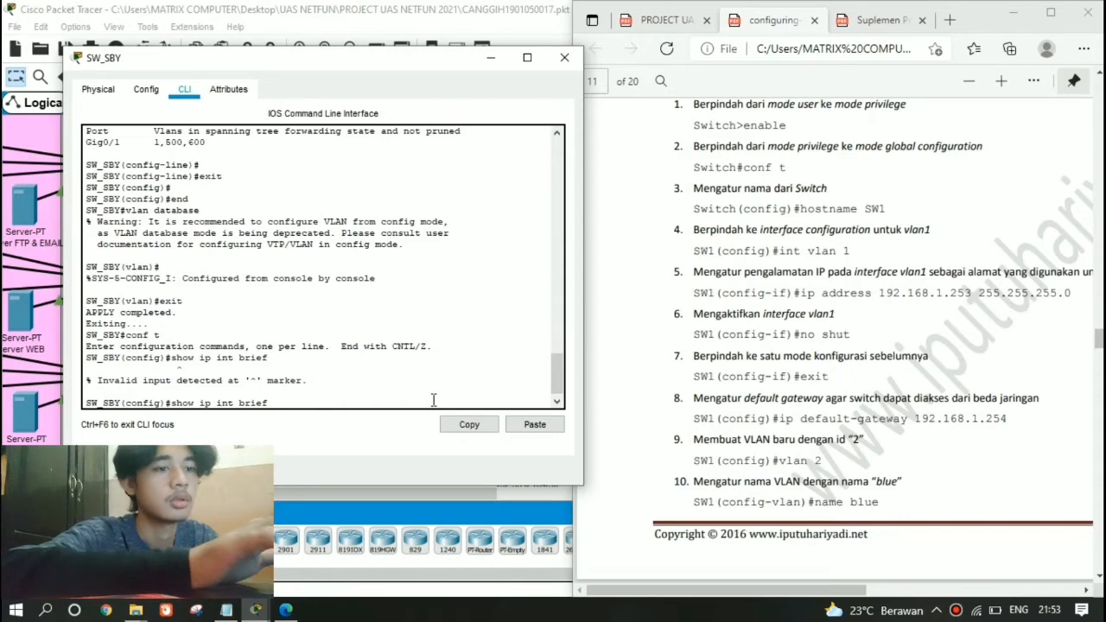
{"action": "type", "text": "do"}
{"action": "key", "text": "Return"}
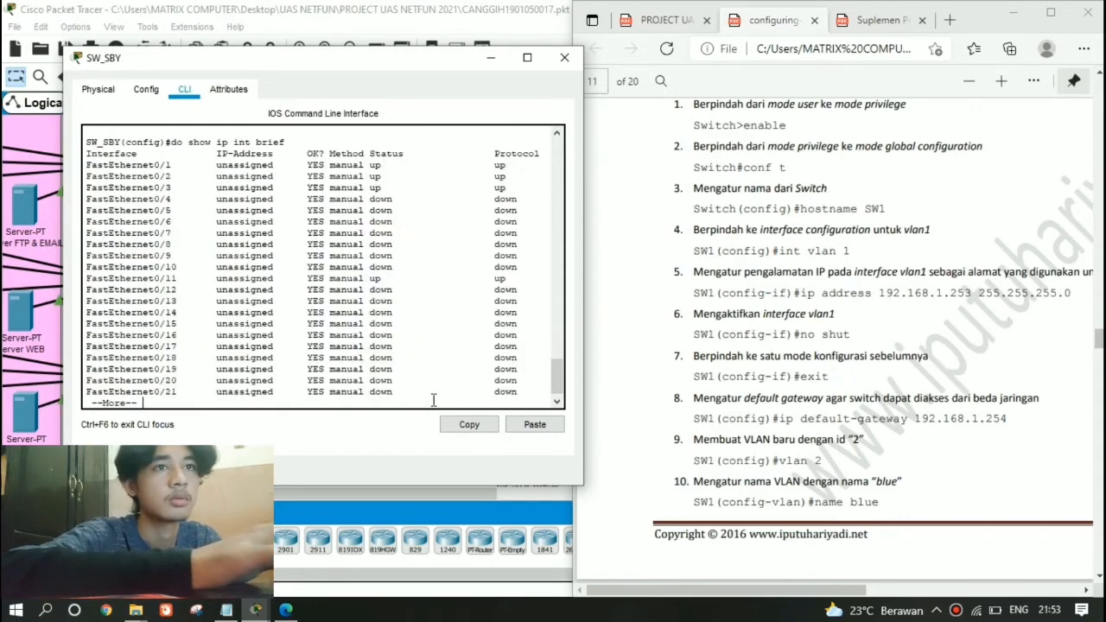
{"action": "key", "text": "Return"}
{"action": "key", "text": "Return"}
{"action": "key", "text": "Return"}
{"action": "key", "text": "Return"}
{"action": "key", "text": "Return"}
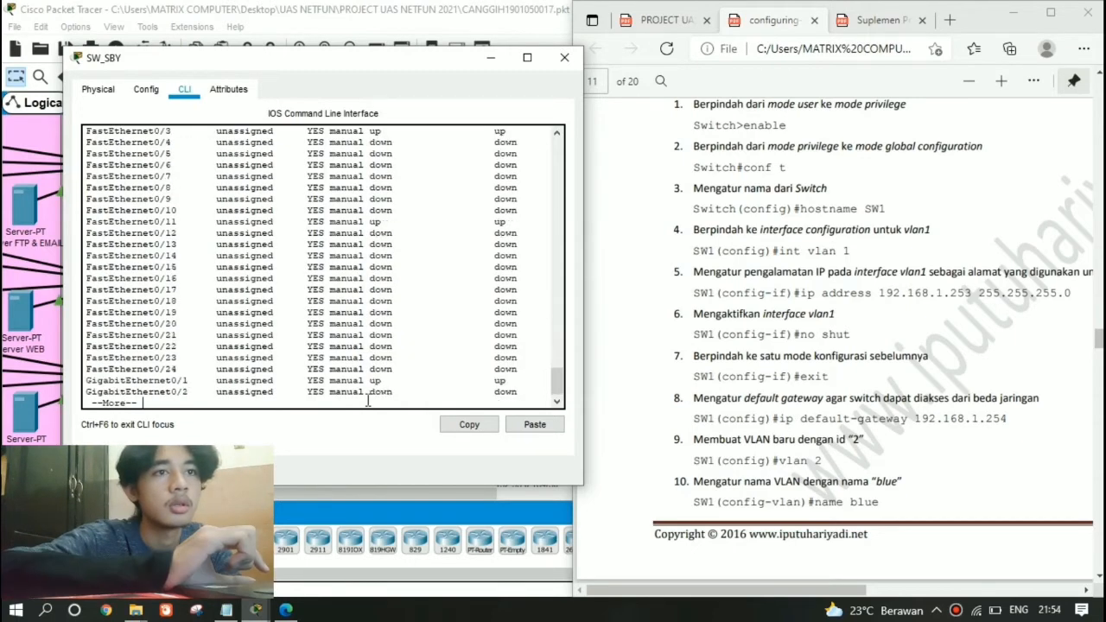
{"action": "key", "text": "Return"}
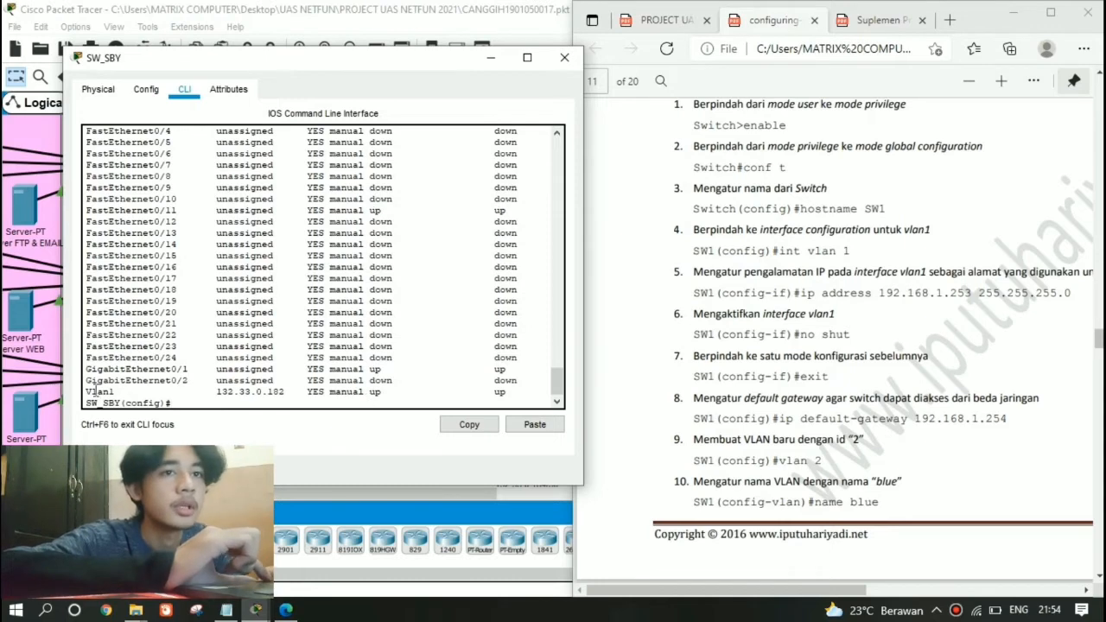
Compare the Vlan1 address in the interface listing with requirement e, the second address of subnet 132.33.0.180/30
{"action": "left_click_drag", "start_coordinate": [76, 389], "coordinate": [287, 393]}
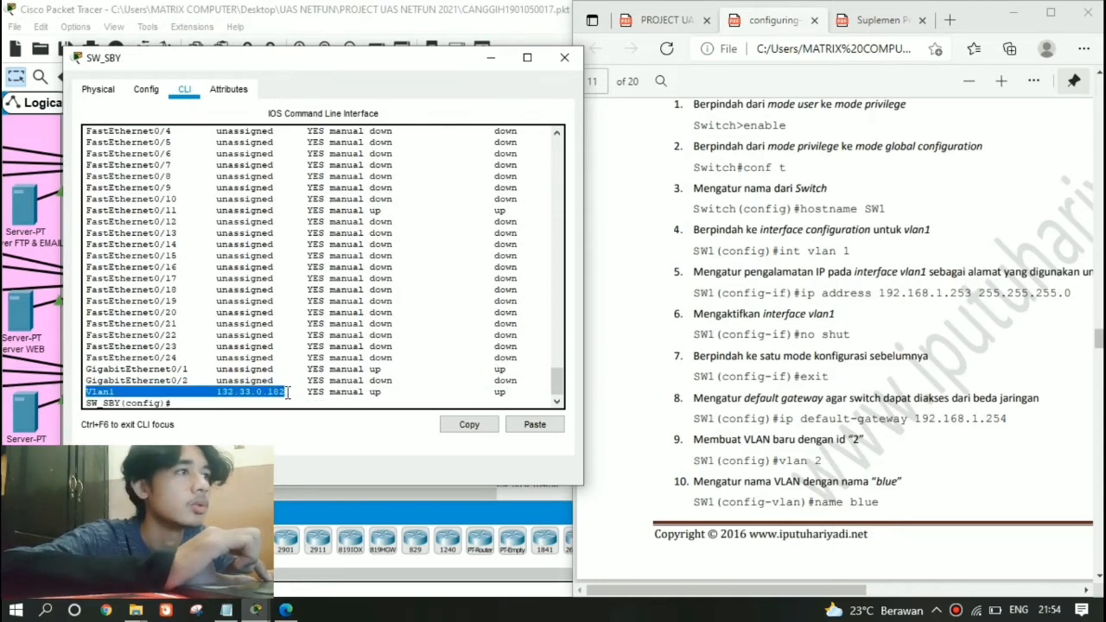
{"action": "left_click", "coordinate": [692, 19]}
{"action": "left_click_drag", "start_coordinate": [85, 391], "coordinate": [319, 393]}
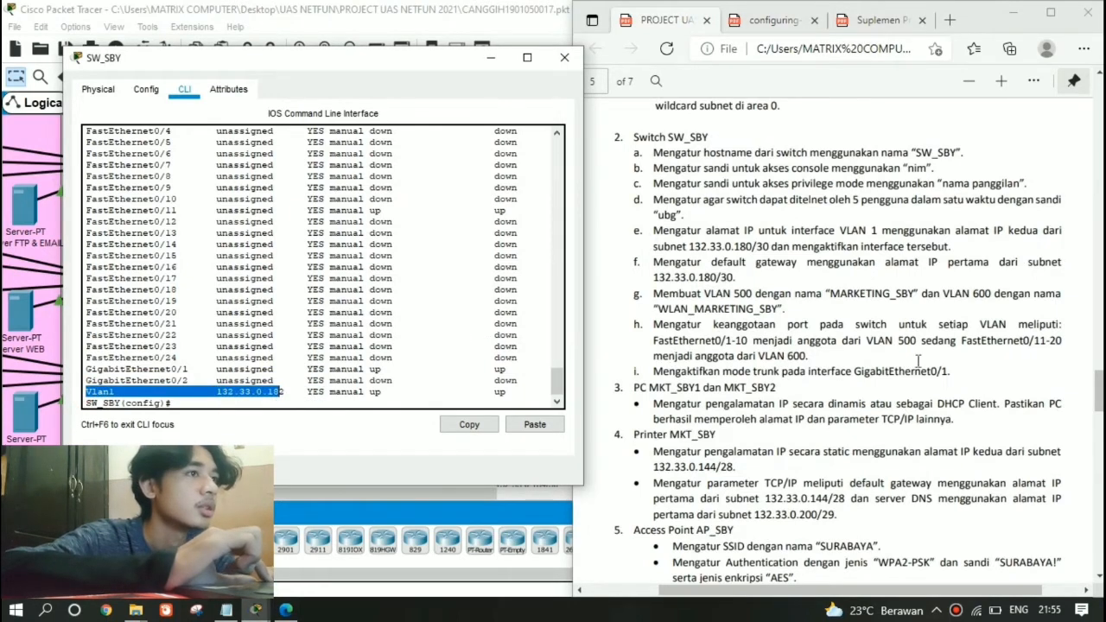
{"action": "left_click", "coordinate": [918, 361]}
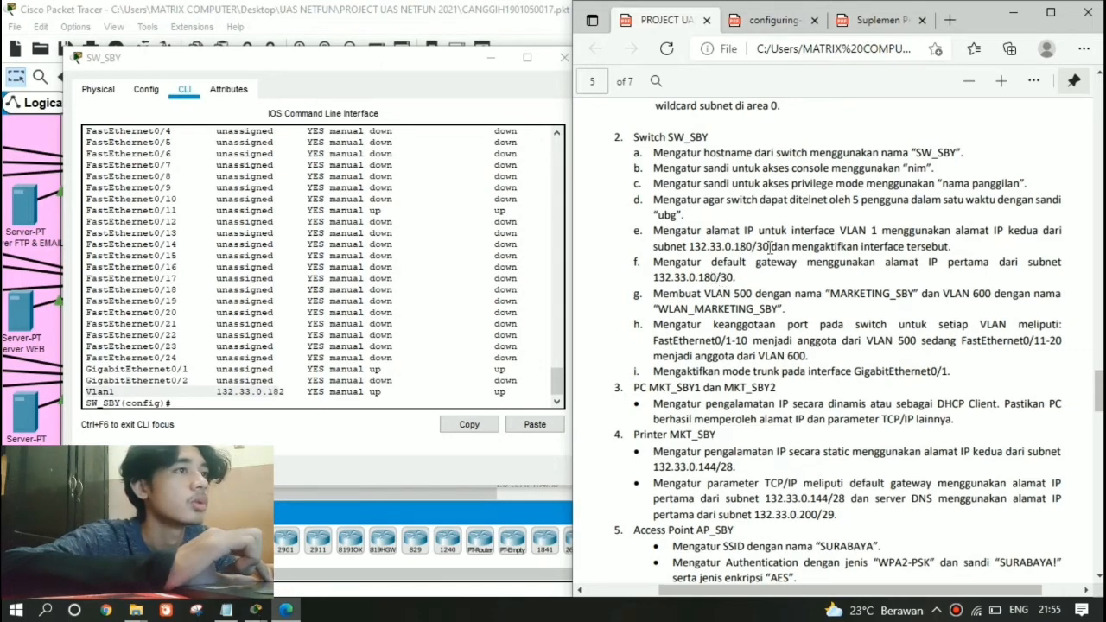
{"action": "left_click_drag", "start_coordinate": [755, 246], "coordinate": [717, 246]}
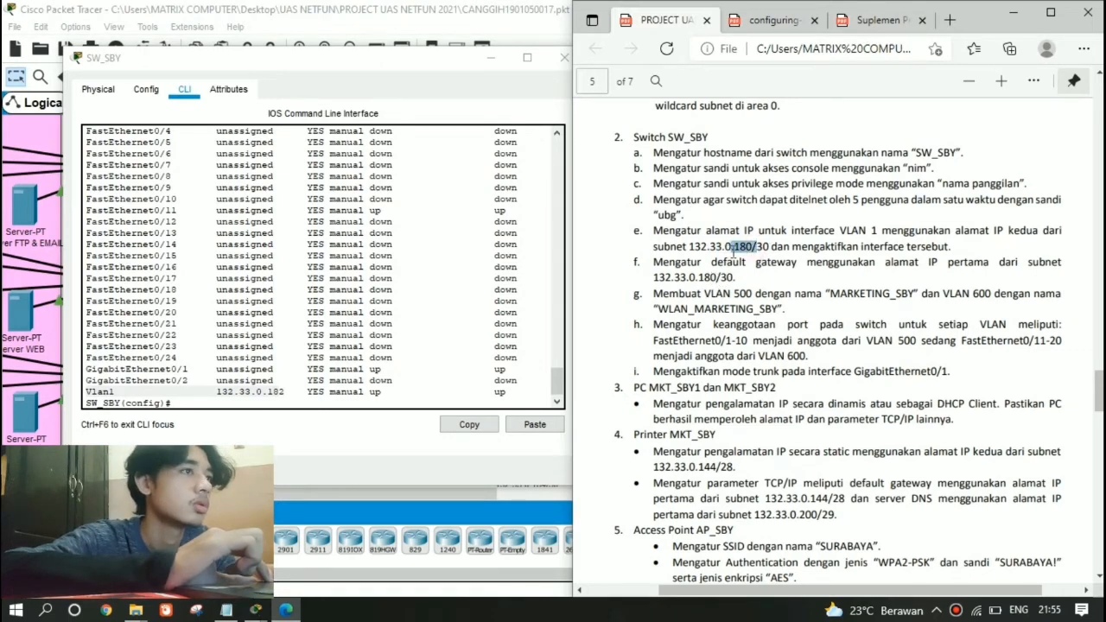
{"action": "left_click", "coordinate": [737, 257]}
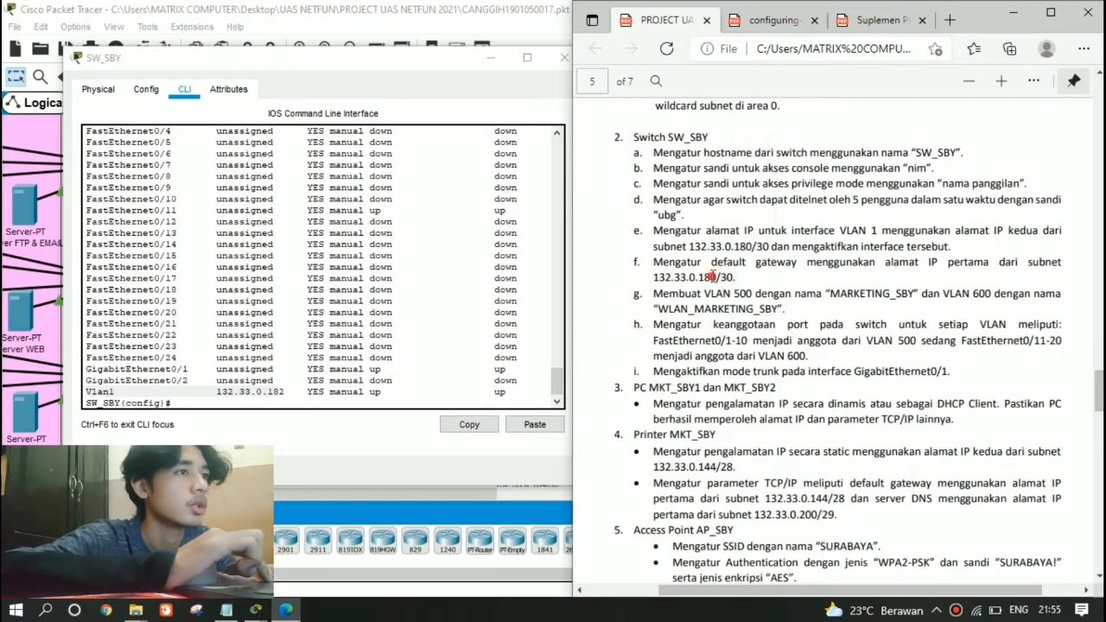
Read requirement f on the default gateway, which calls for the first address of subnet 132.33.0.180/30, and return to SW_SBY's console
{"action": "left_click_drag", "start_coordinate": [707, 278], "coordinate": [699, 278]}
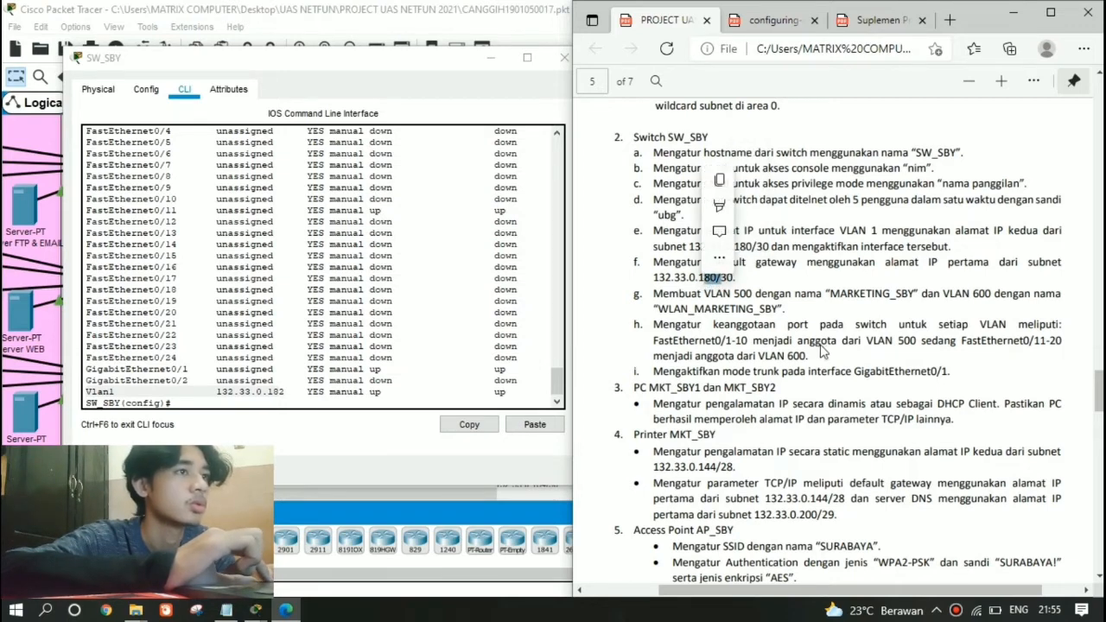
{"action": "left_click", "coordinate": [708, 278]}
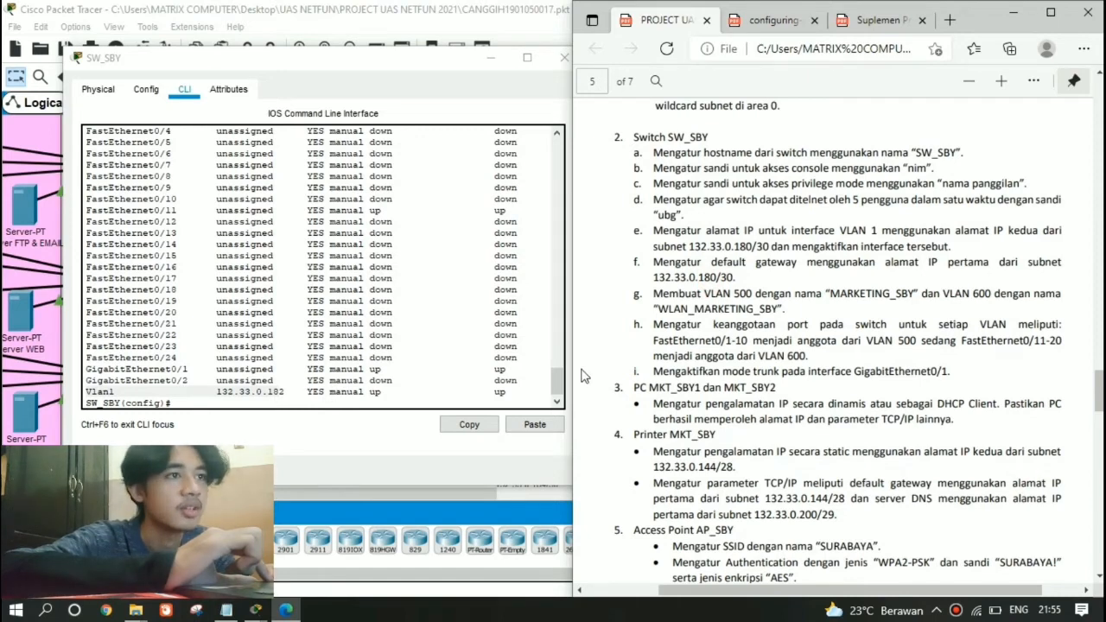
{"action": "left_click", "coordinate": [558, 382]}
{"action": "left_click", "coordinate": [395, 400]}
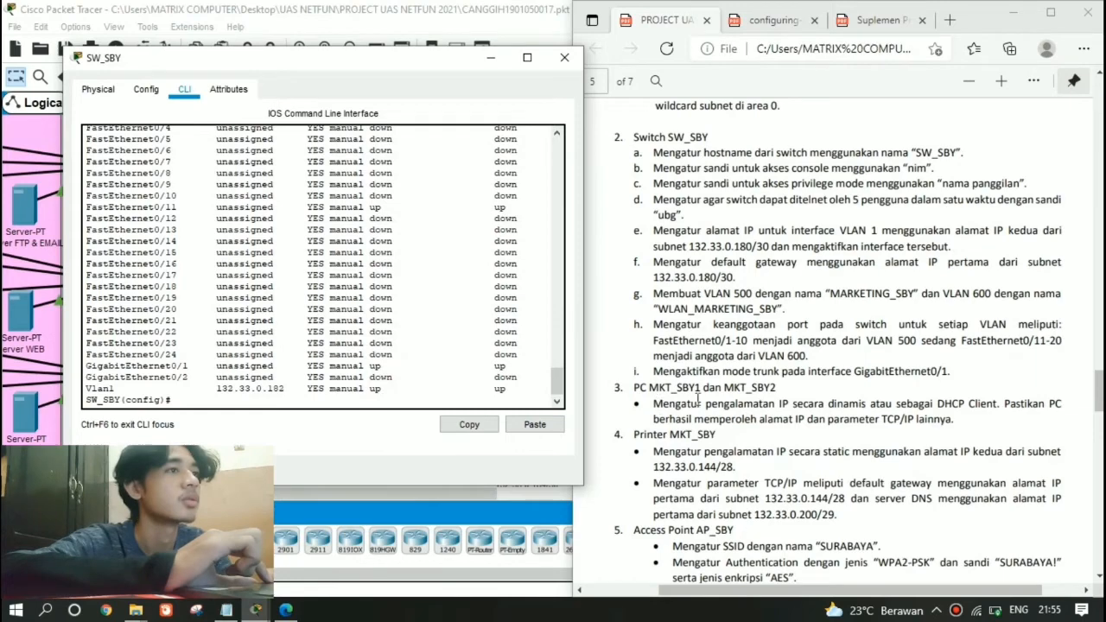
Close the SW_SBY device window and nudge the SW_SBY switch slightly in the topology
{"action": "mouse_move", "coordinate": [1097, 384]}
{"action": "left_mouse_down"}
{"action": "mouse_move", "coordinate": [1098, 415]}
{"action": "mouse_move", "coordinate": [1098, 402]}
{"action": "left_mouse_up"}
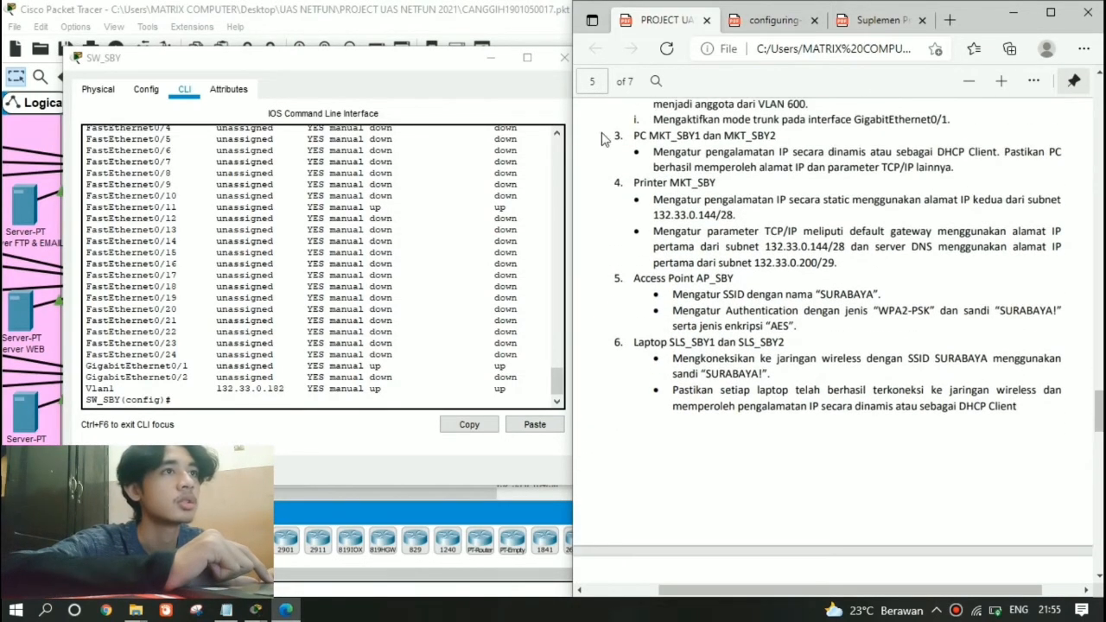
{"action": "left_click", "coordinate": [563, 59]}
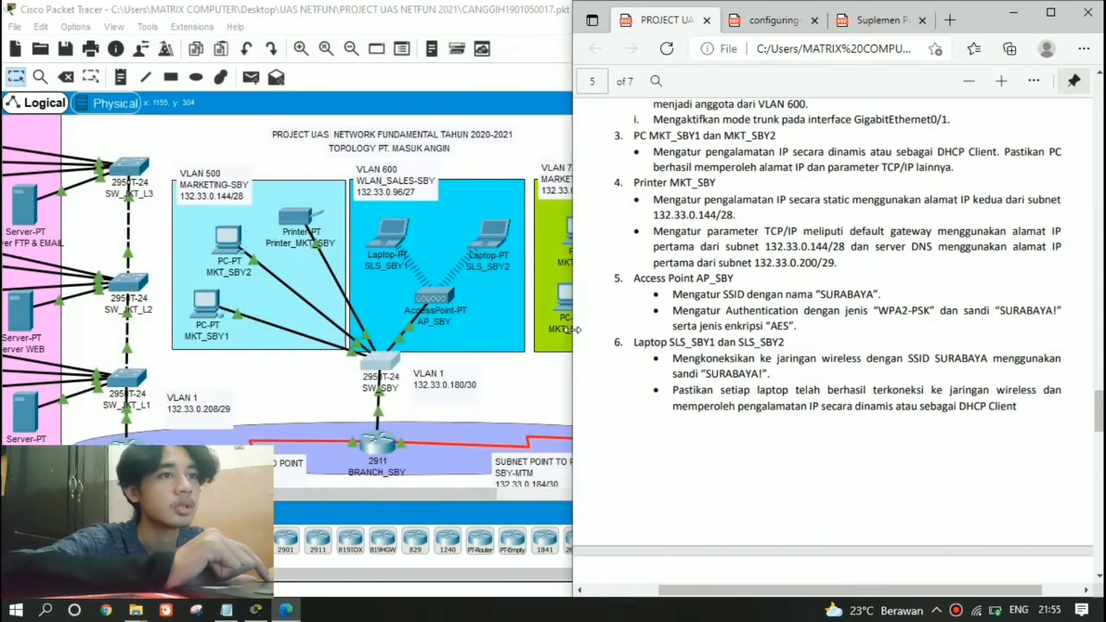
{"action": "left_click_drag", "start_coordinate": [388, 372], "coordinate": [378, 370]}
Read requirements 3 and 4 in the assignment, covering PC MKT_SBY1, PC MKT_SBY2 and Printer MKT_SBY
{"action": "key", "text": "alt+Tab"}
{"action": "left_click", "coordinate": [912, 337]}
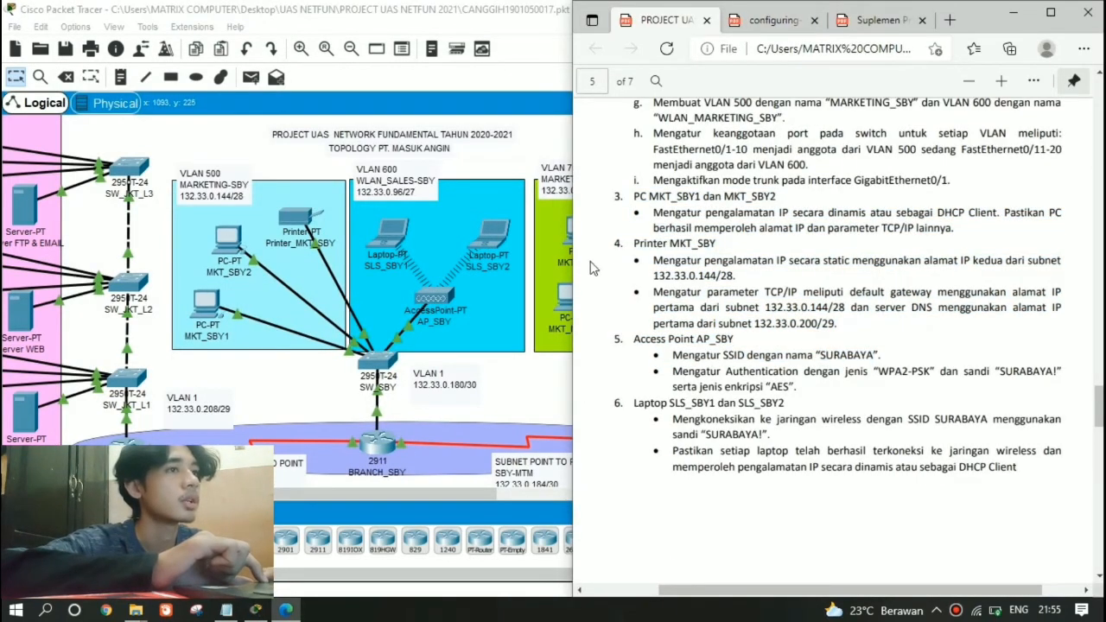
{"action": "left_click_drag", "start_coordinate": [628, 197], "coordinate": [837, 324]}
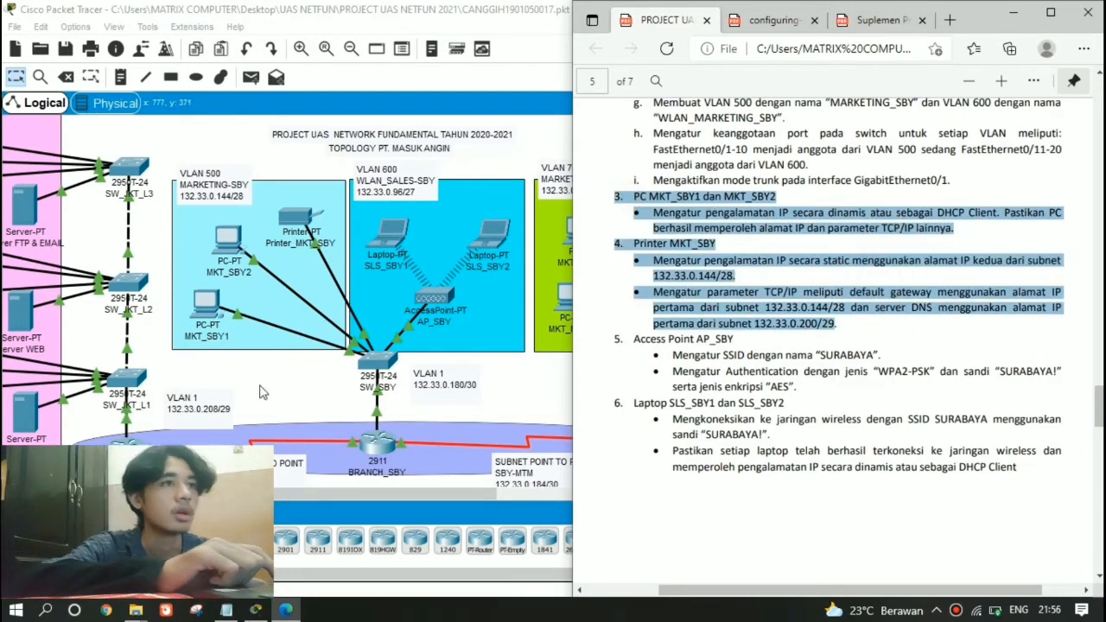
Open the IP configuration of PC MKT_SBY1, with its window placed beside the assignment document
{"action": "left_click", "coordinate": [208, 316]}
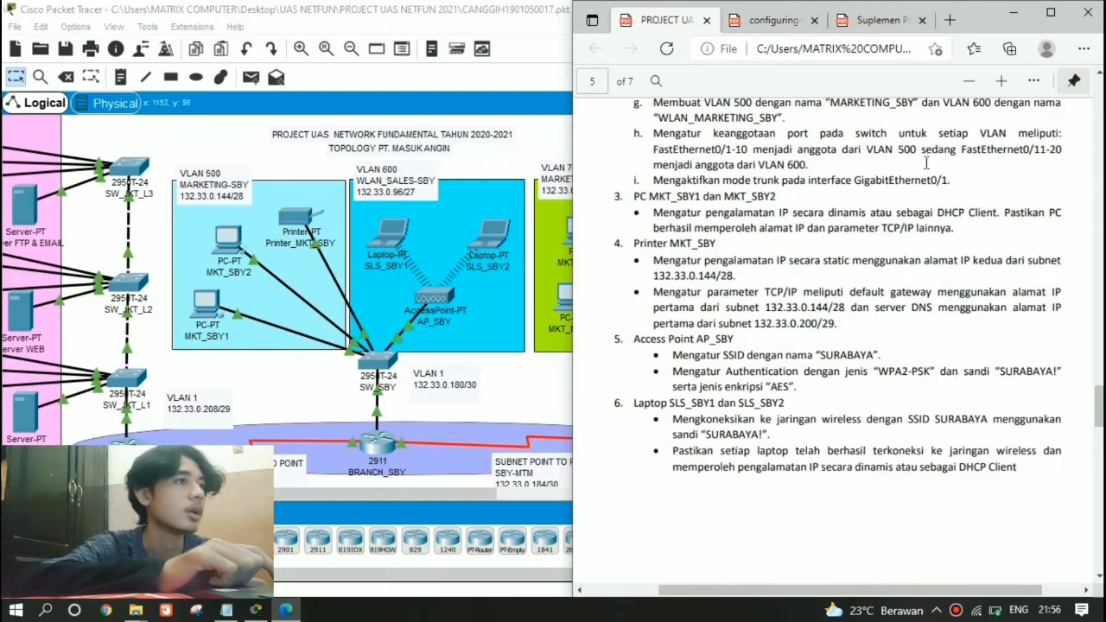
{"action": "left_click", "coordinate": [197, 318]}
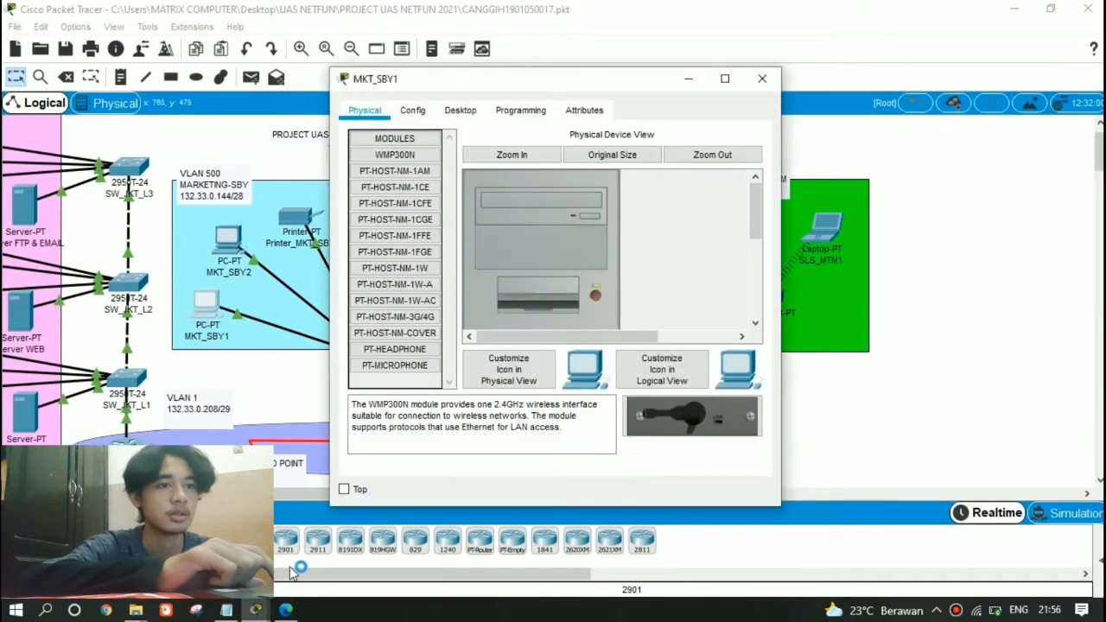
{"action": "left_click", "coordinate": [286, 610]}
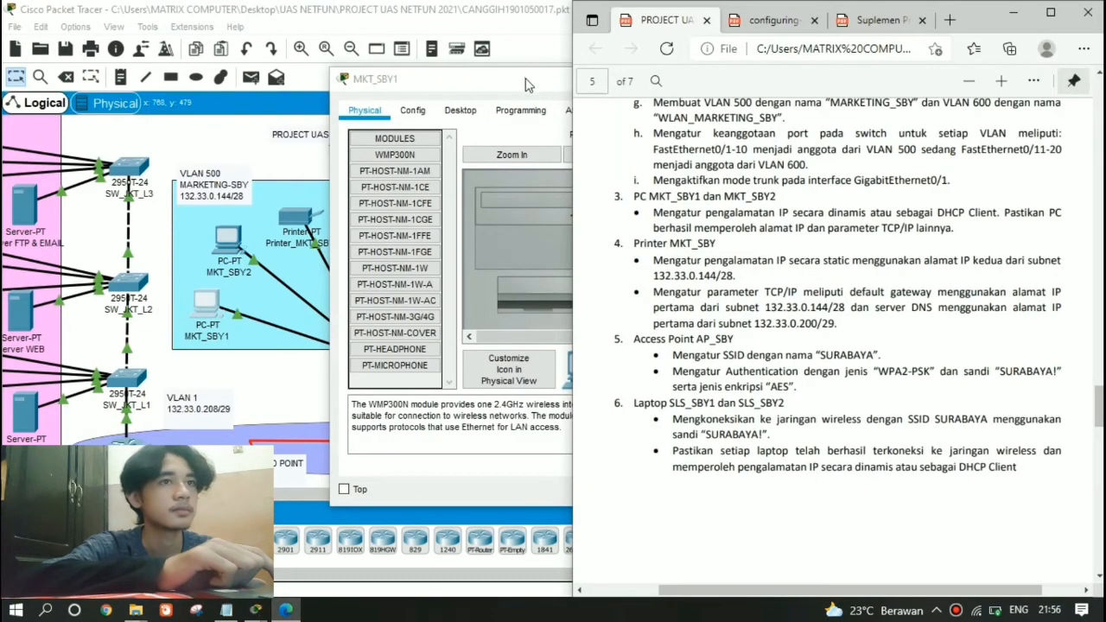
{"action": "left_click_drag", "start_coordinate": [526, 82], "coordinate": [270, 78]}
{"action": "left_click", "coordinate": [208, 101]}
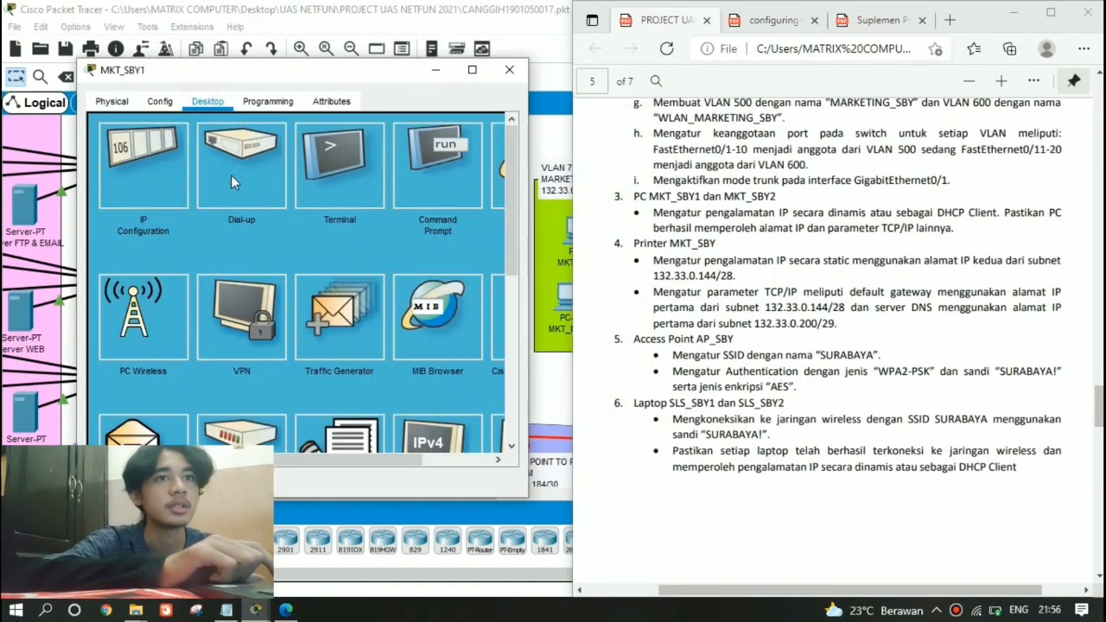
{"action": "left_click", "coordinate": [109, 198]}
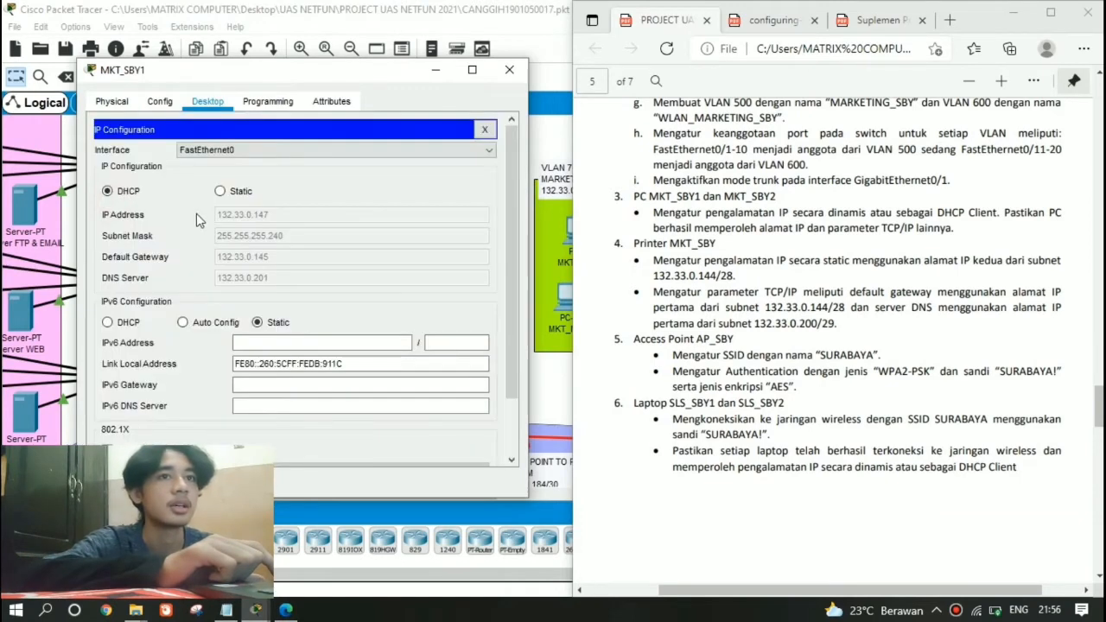
Switch MKT_SBY1's IPv4 addressing to static and back to DHCP to request a new lease, and close its window
{"action": "left_click", "coordinate": [227, 195]}
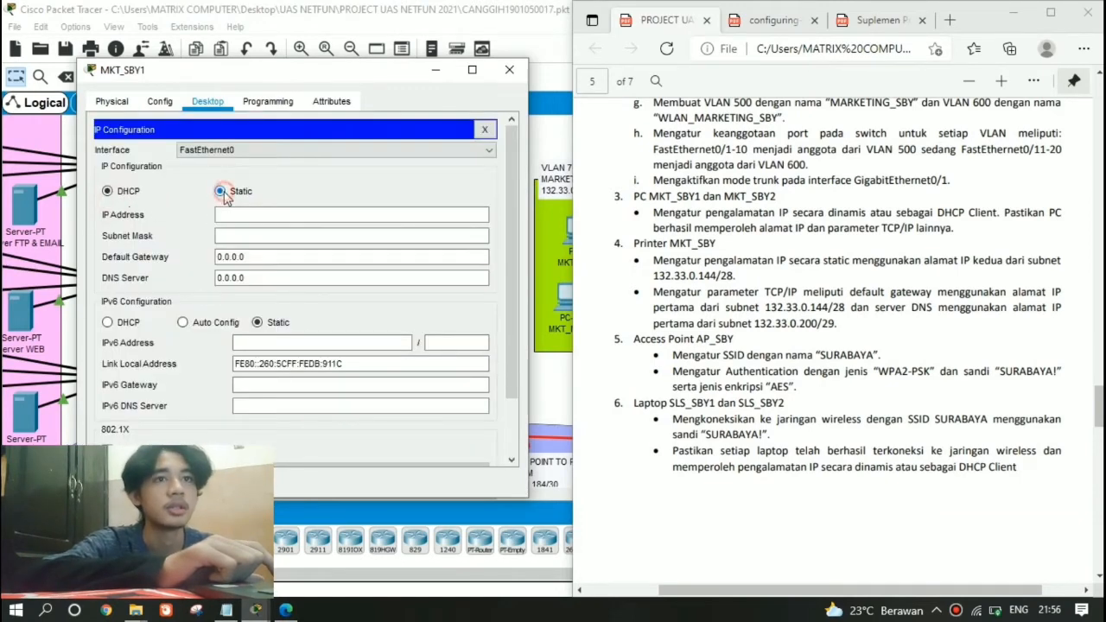
{"action": "left_click", "coordinate": [109, 191]}
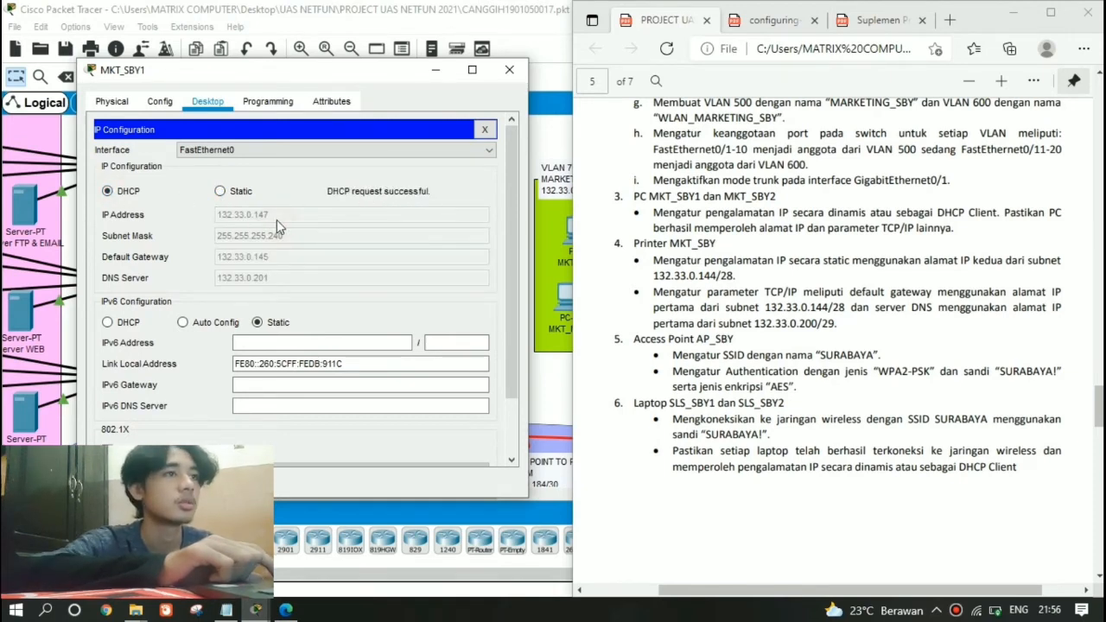
{"action": "left_click_drag", "start_coordinate": [390, 76], "coordinate": [778, 171]}
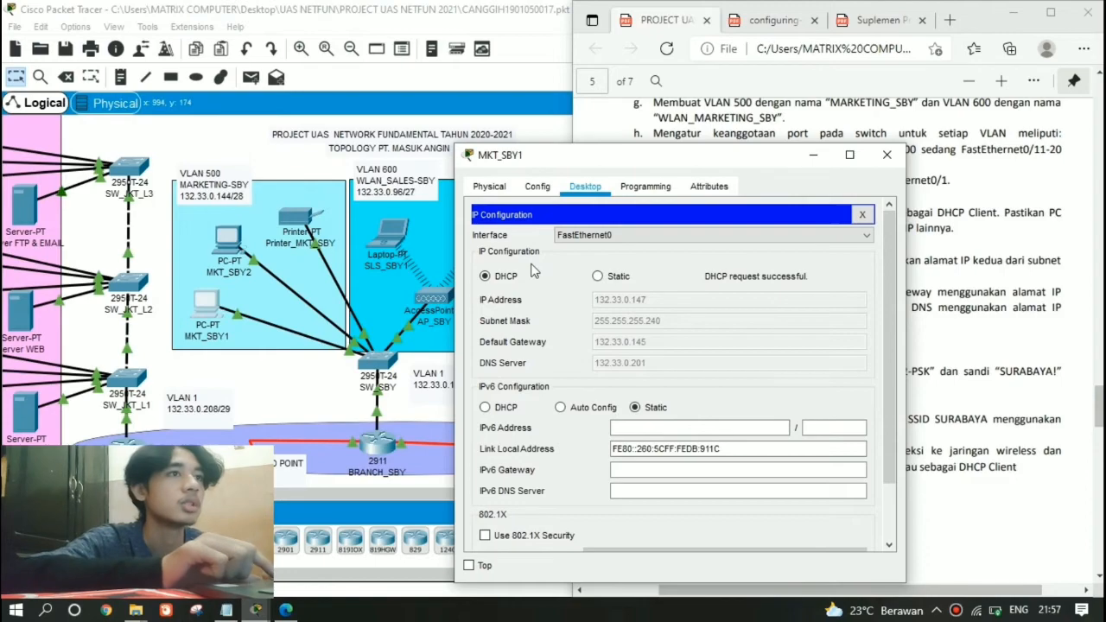
{"action": "left_click_drag", "start_coordinate": [650, 162], "coordinate": [609, 166]}
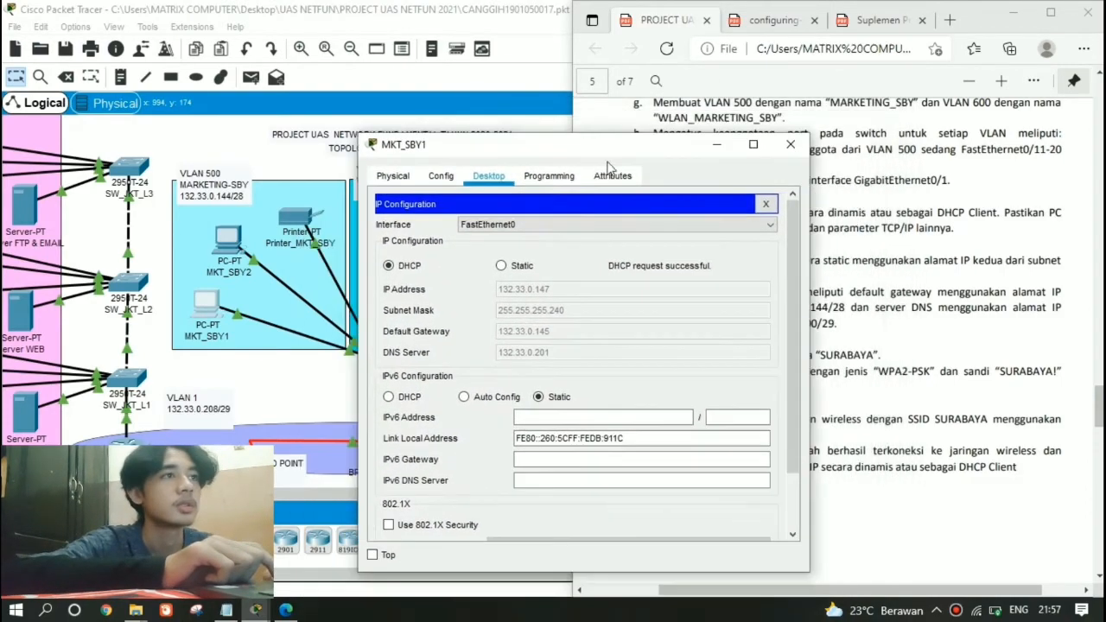
{"action": "left_click", "coordinate": [790, 144]}
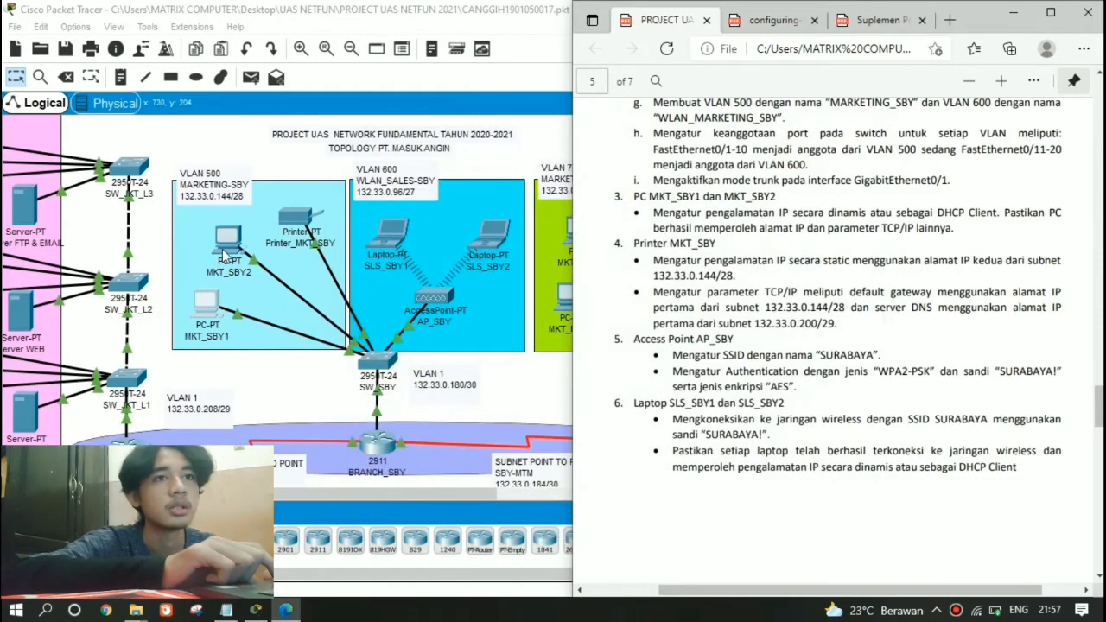
Switch MKT_SBY2's IPv4 addressing to static and back to DHCP to request a new lease, and close its window
{"action": "left_click", "coordinate": [223, 254]}
{"action": "left_click_drag", "start_coordinate": [501, 92], "coordinate": [751, 116]}
{"action": "left_click", "coordinate": [663, 131]}
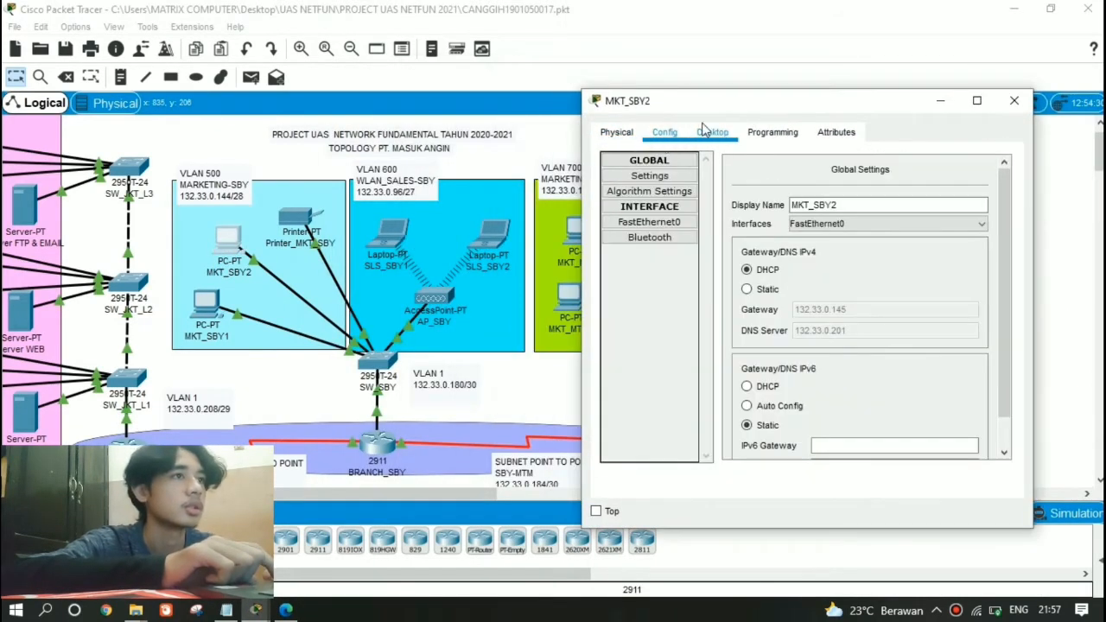
{"action": "left_click", "coordinate": [702, 131]}
{"action": "left_click", "coordinate": [694, 197]}
{"action": "left_click", "coordinate": [724, 222]}
{"action": "left_click", "coordinate": [614, 222]}
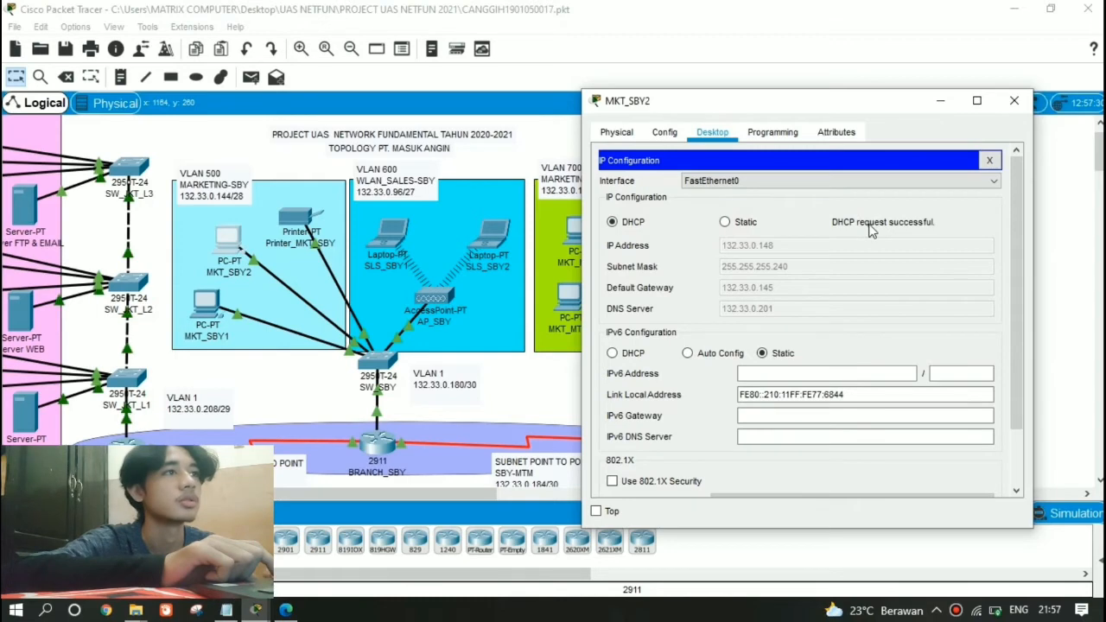
{"action": "left_click", "coordinate": [1013, 102]}
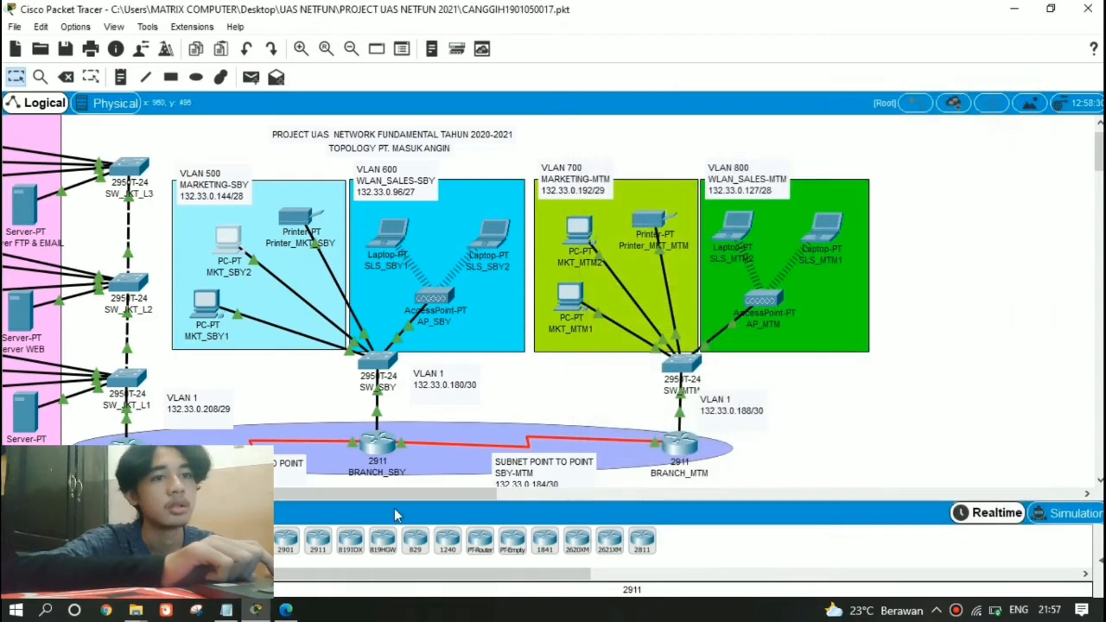
Open the device window of Printer_MKT_SBY and place it beside the assignment document
{"action": "left_click", "coordinate": [285, 611]}
{"action": "left_click", "coordinate": [386, 310]}
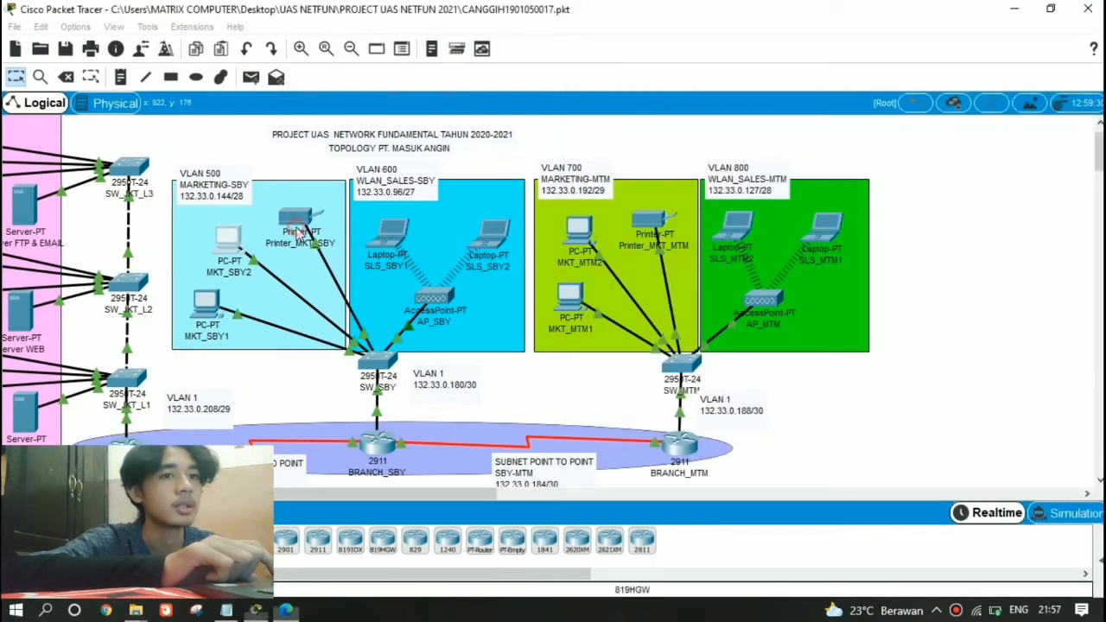
{"action": "left_click", "coordinate": [337, 321]}
{"action": "left_click", "coordinate": [297, 221]}
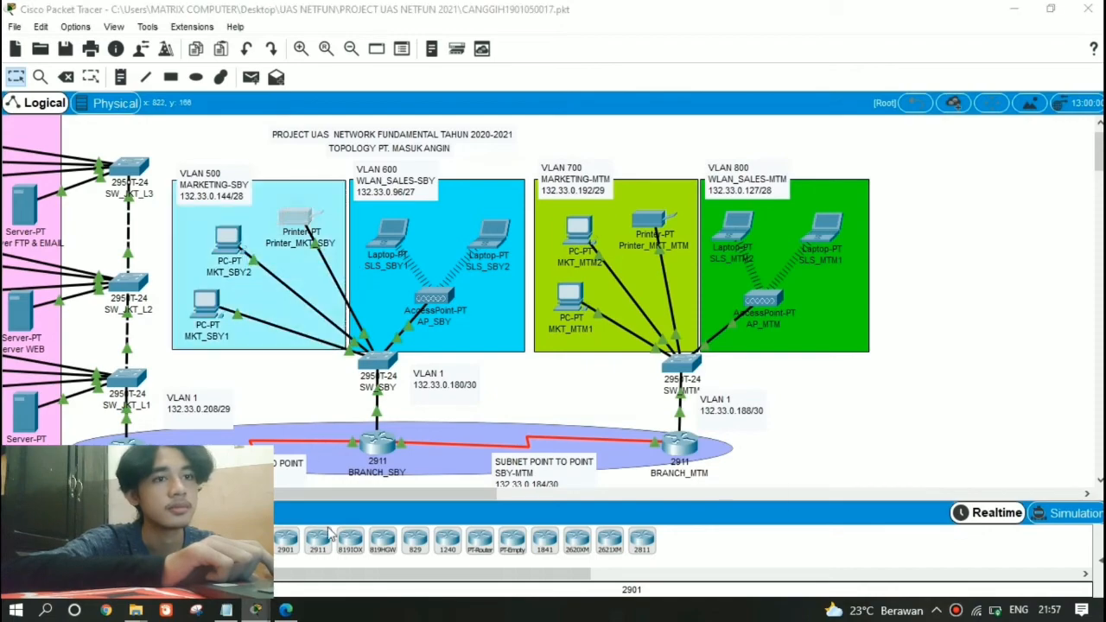
{"action": "left_click", "coordinate": [285, 611]}
{"action": "left_click_drag", "start_coordinate": [510, 78], "coordinate": [286, 82]}
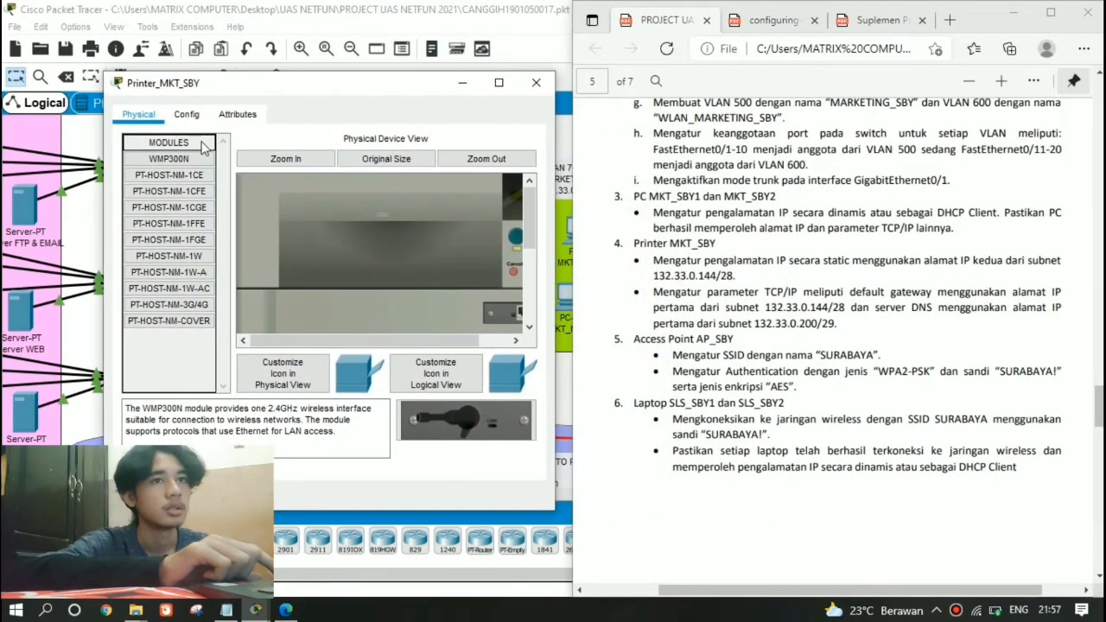
Check the printer's static FastEthernet0 IP address and subnet mask against the second address of subnet 132.33.0.144/28 required in the assignment
{"action": "left_click", "coordinate": [187, 114]}
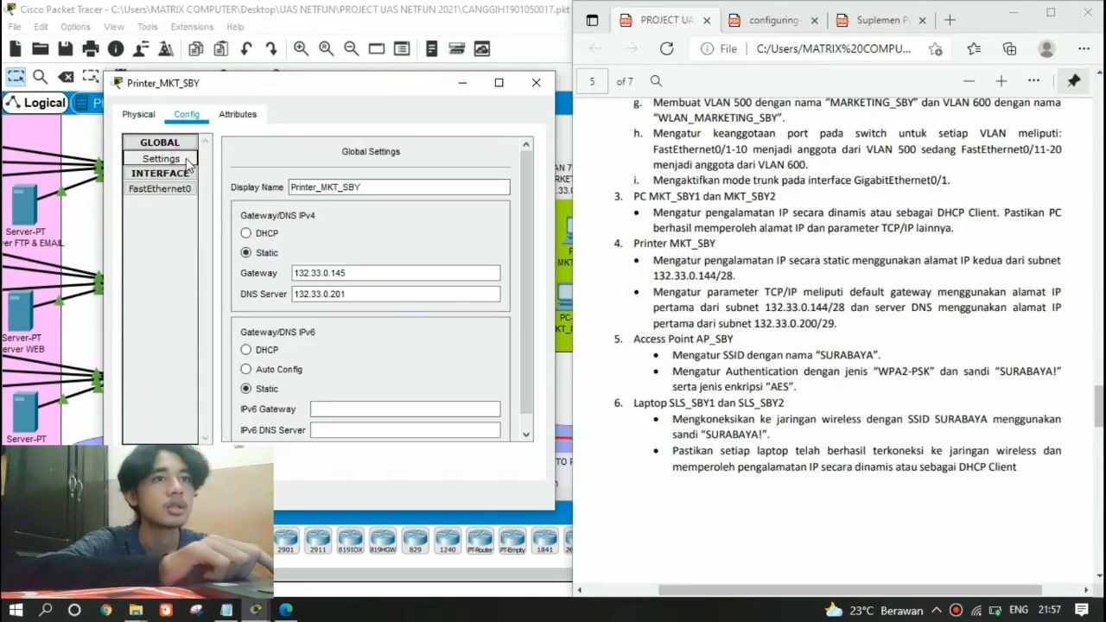
{"action": "left_click", "coordinate": [159, 188]}
{"action": "left_click_drag", "start_coordinate": [973, 260], "coordinate": [720, 276]}
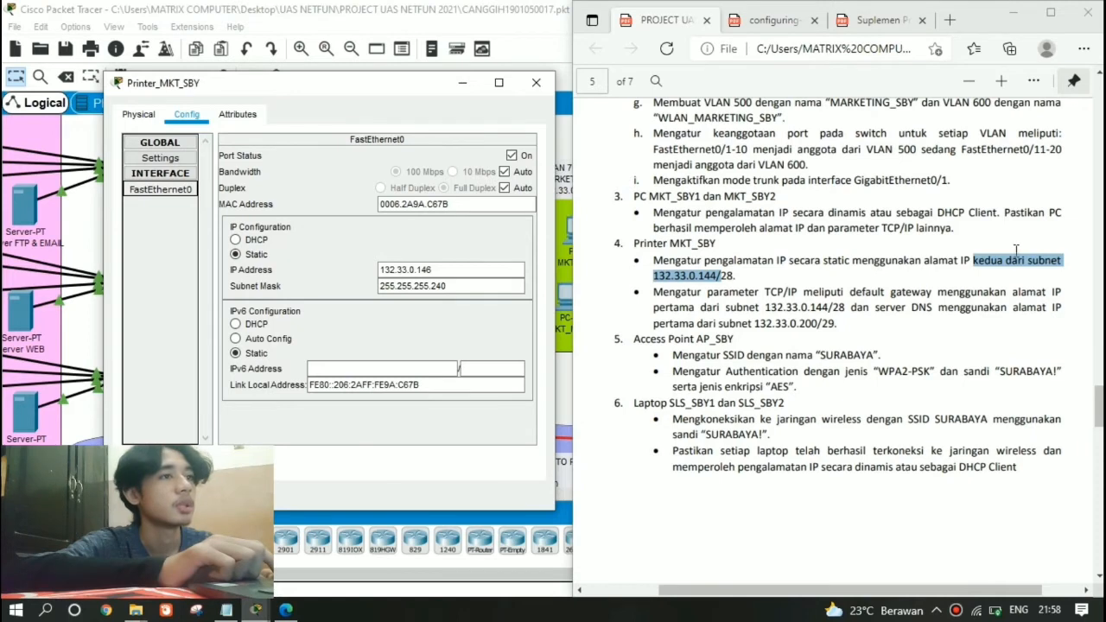
{"action": "left_click_drag", "start_coordinate": [719, 279], "coordinate": [703, 279]}
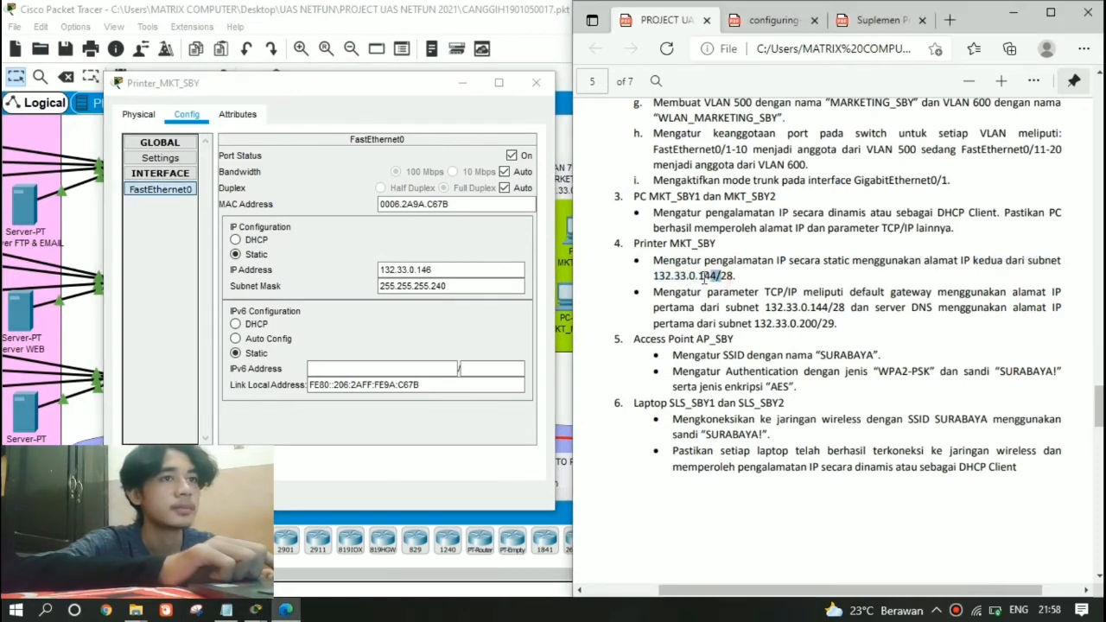
{"action": "left_click_drag", "start_coordinate": [432, 269], "coordinate": [432, 286]}
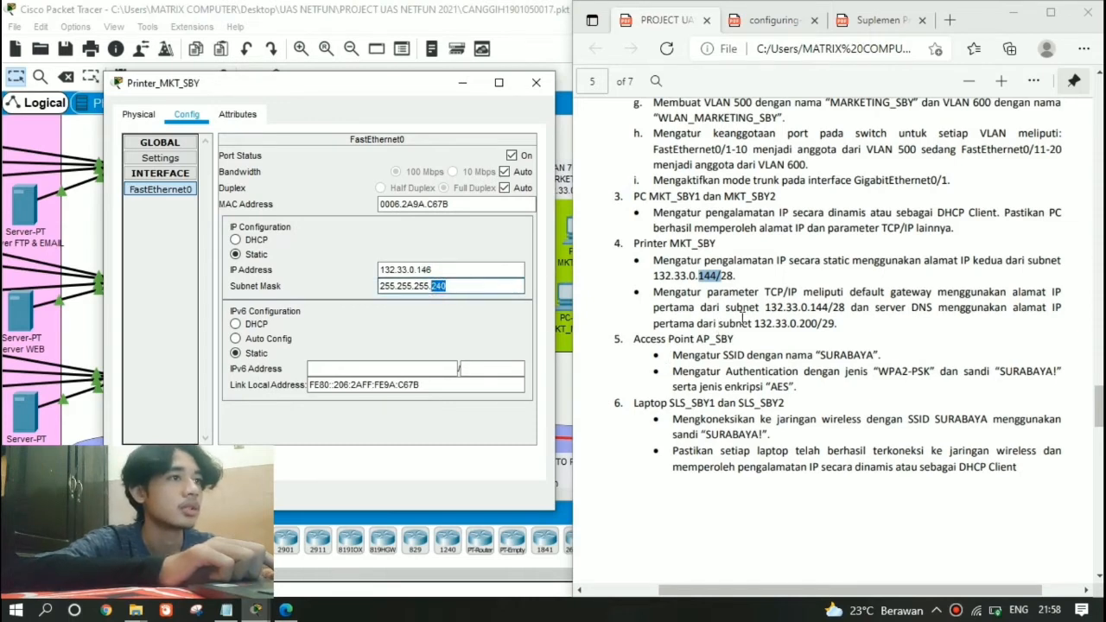
Check Printer_MKT_SBY's default gateway and DNS server against requirement 4 of the assignment, and close its window
{"action": "left_click", "coordinate": [160, 158]}
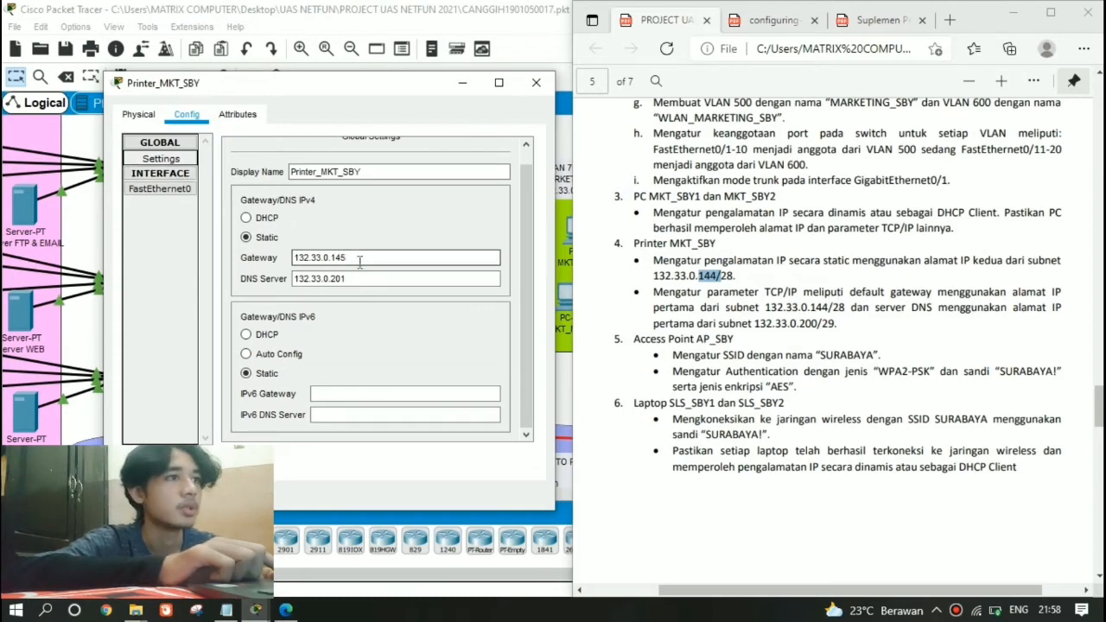
{"action": "left_click_drag", "start_coordinate": [360, 255], "coordinate": [243, 250]}
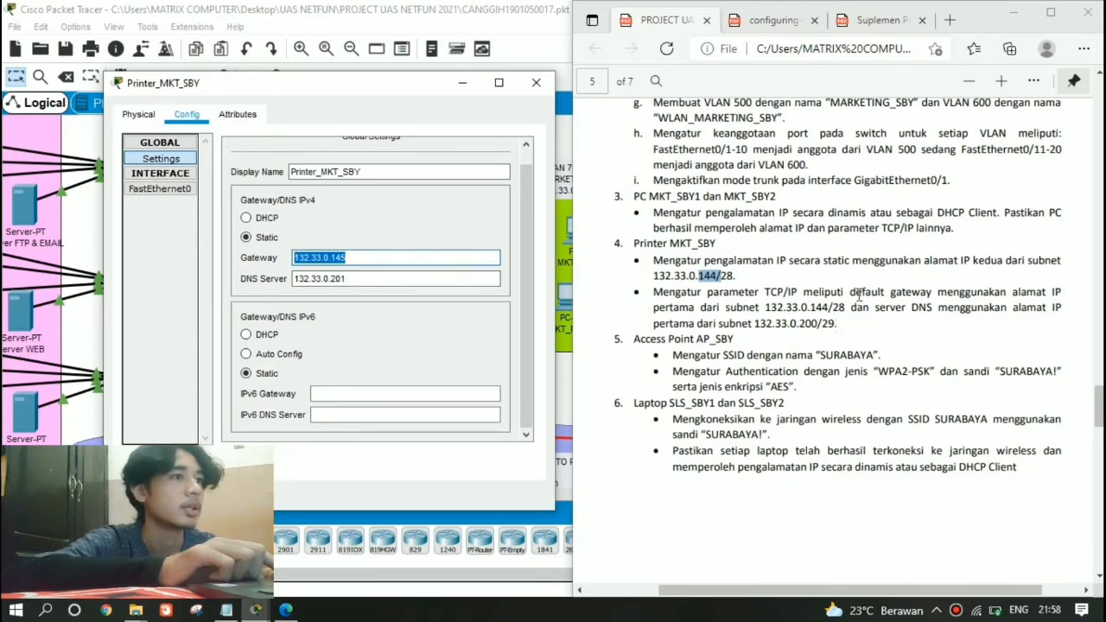
{"action": "left_click_drag", "start_coordinate": [831, 307], "coordinate": [813, 306]}
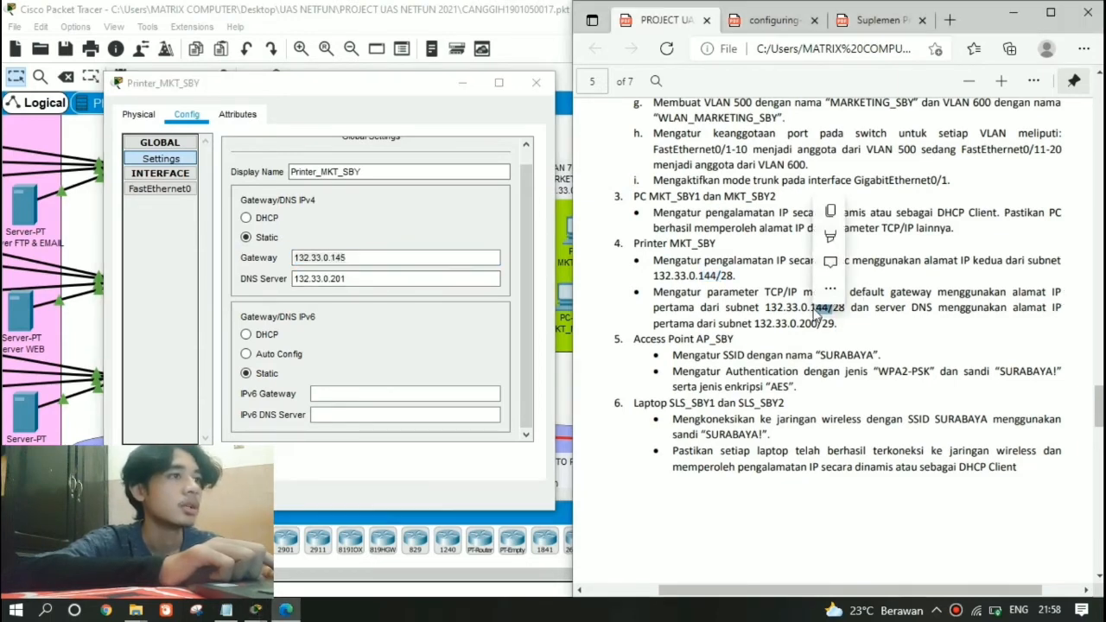
{"action": "left_click", "coordinate": [367, 278]}
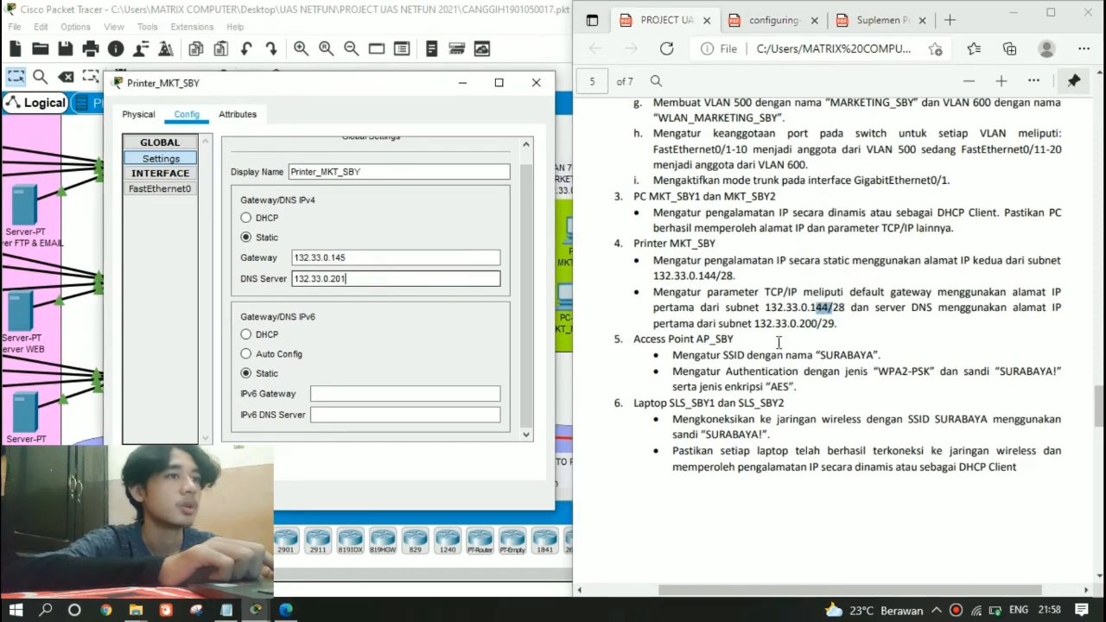
{"action": "left_click", "coordinate": [807, 344]}
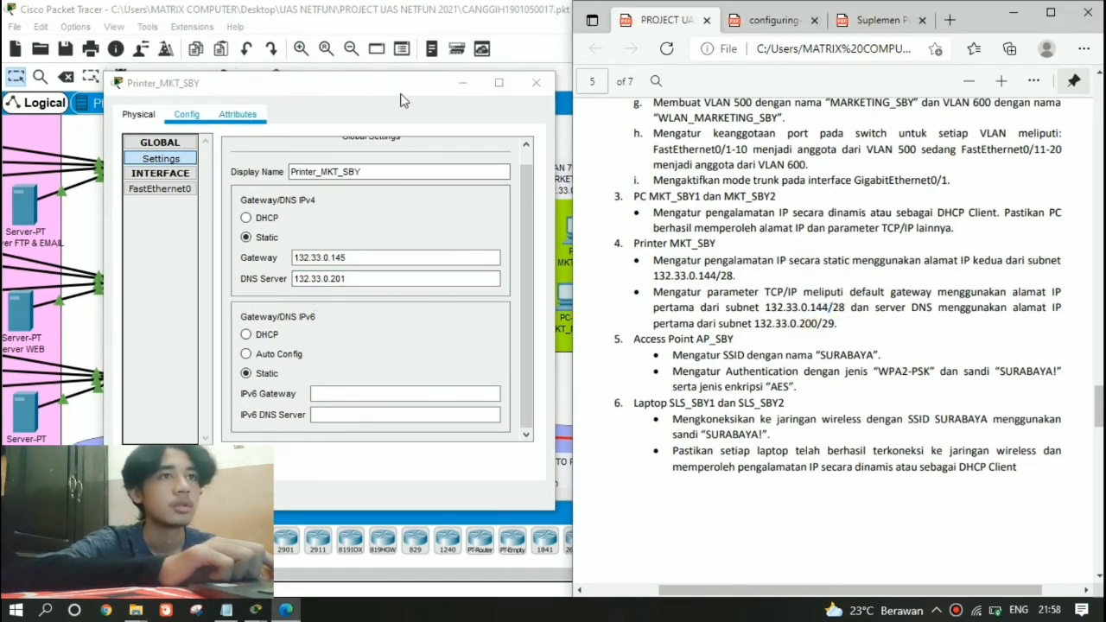
{"action": "left_click", "coordinate": [534, 82]}
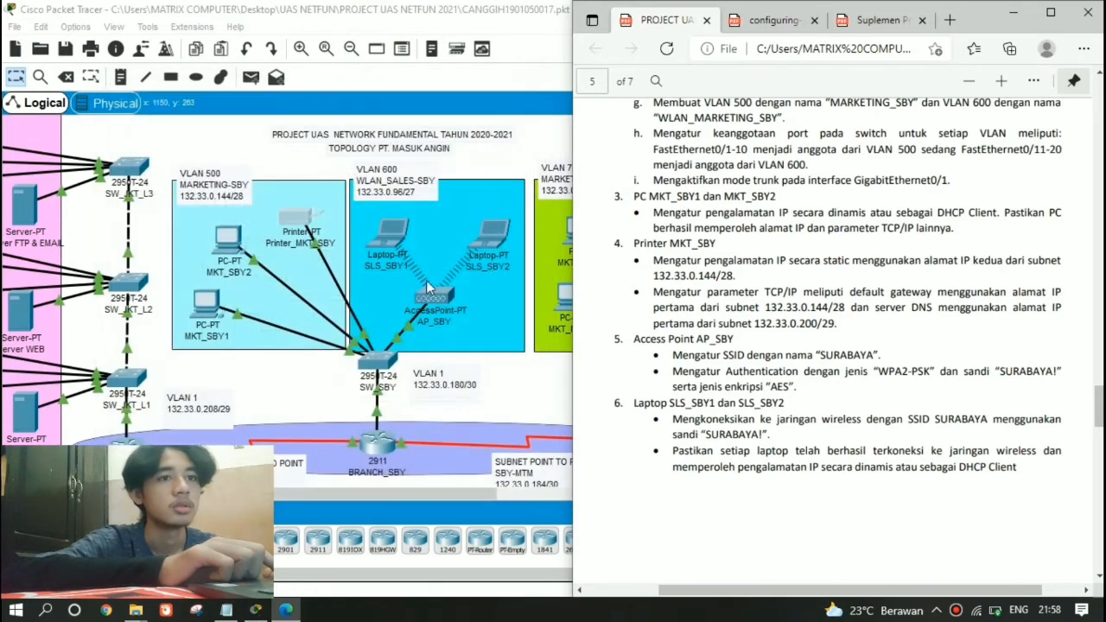
Open the wireless Port 1 settings of access point AP_SBY, with its window placed beside the assignment document
{"action": "key", "text": "super+Up"}
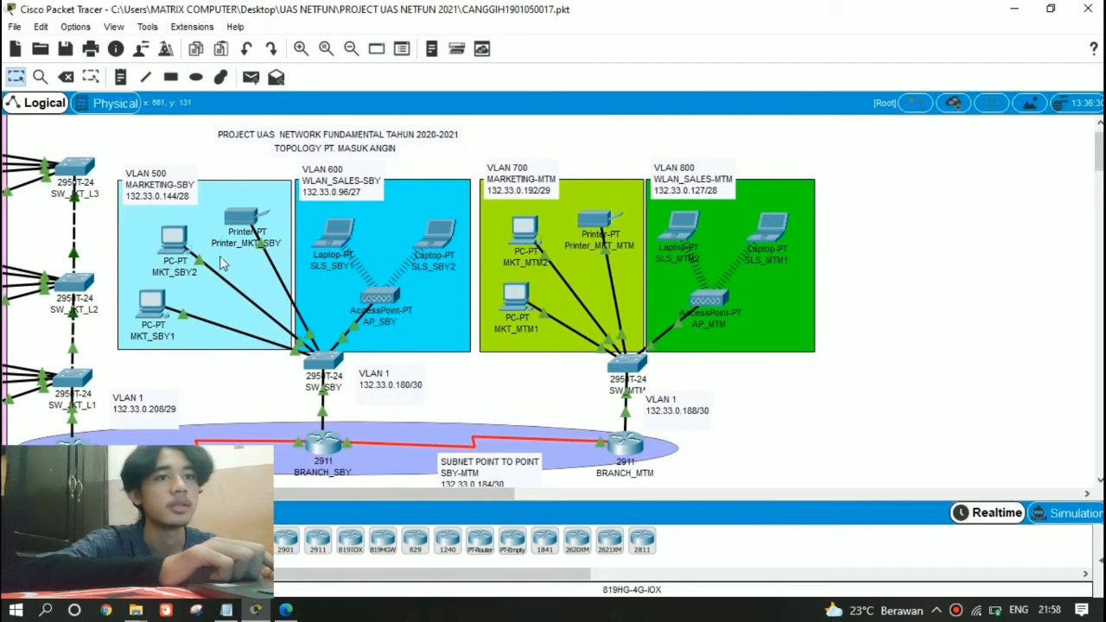
{"action": "left_click_drag", "start_coordinate": [275, 497], "coordinate": [298, 497]}
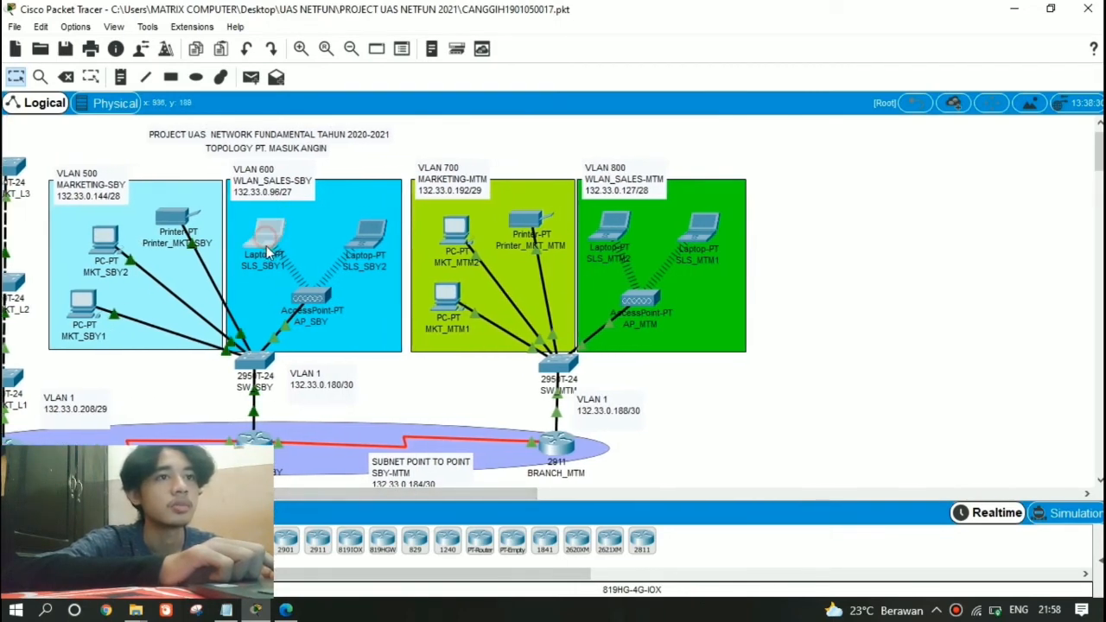
{"action": "left_click", "coordinate": [372, 245]}
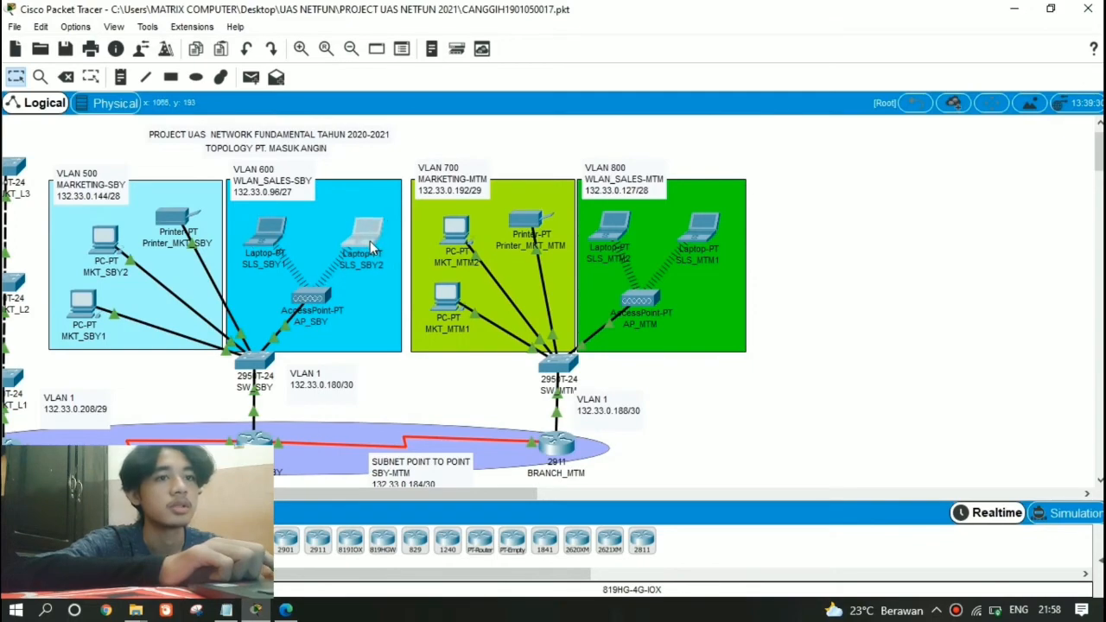
{"action": "left_click", "coordinate": [285, 611]}
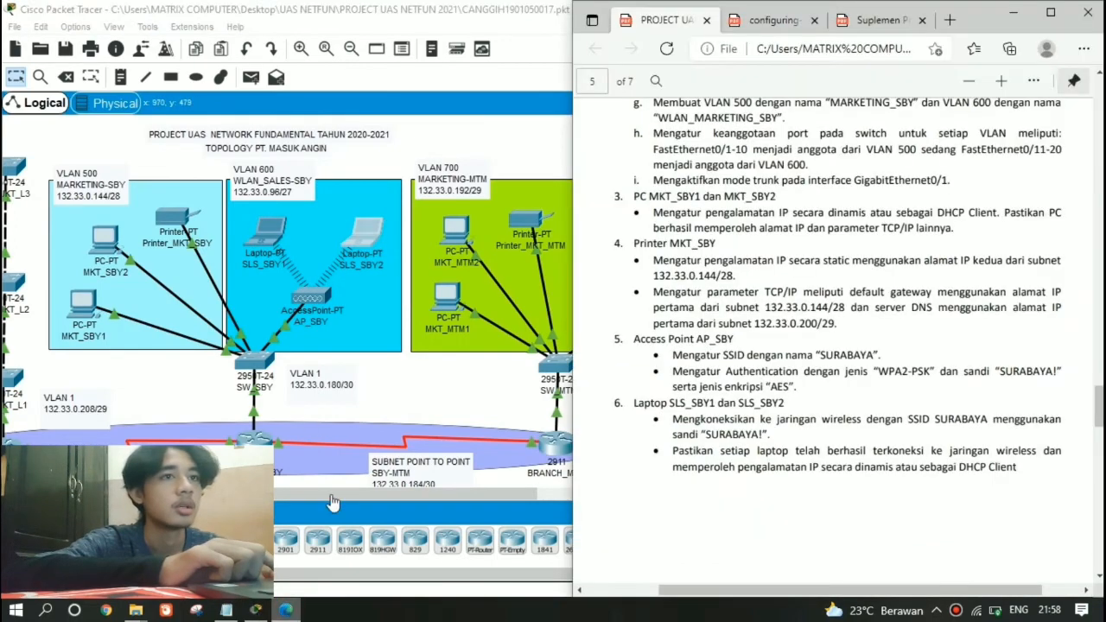
{"action": "left_click", "coordinate": [311, 285]}
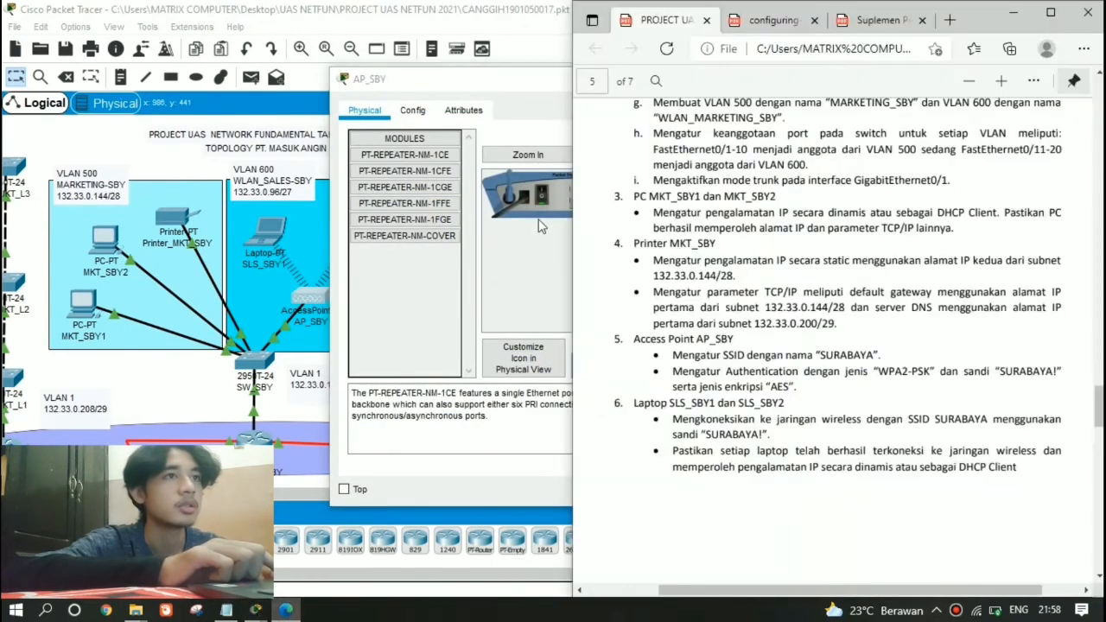
{"action": "left_click_drag", "start_coordinate": [361, 87], "coordinate": [275, 89]}
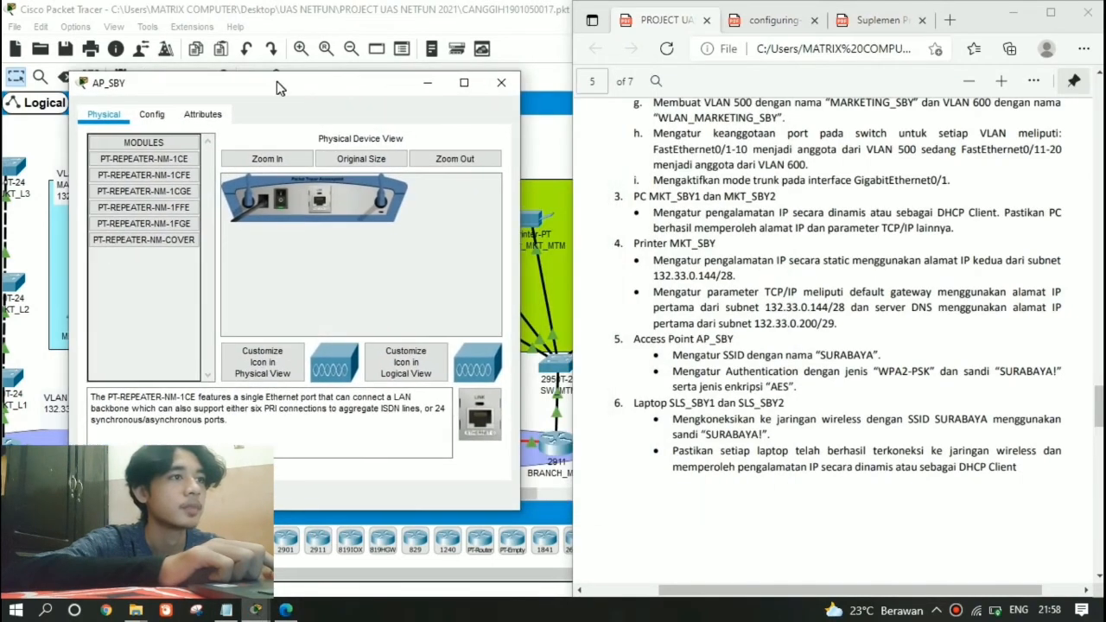
{"action": "left_click", "coordinate": [153, 115]}
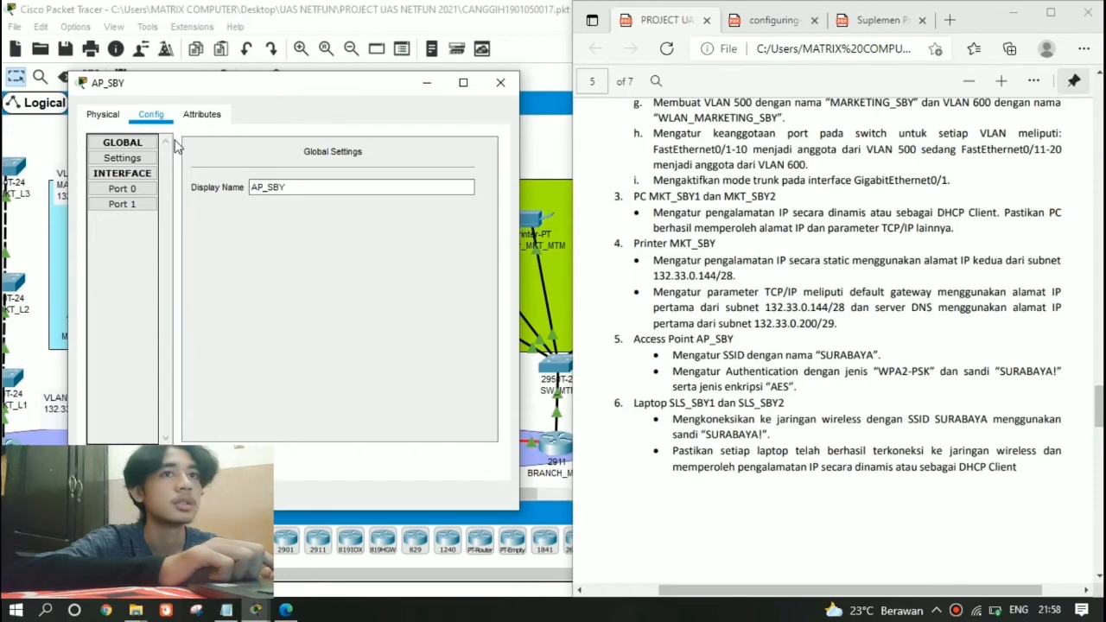
{"action": "left_click", "coordinate": [122, 204]}
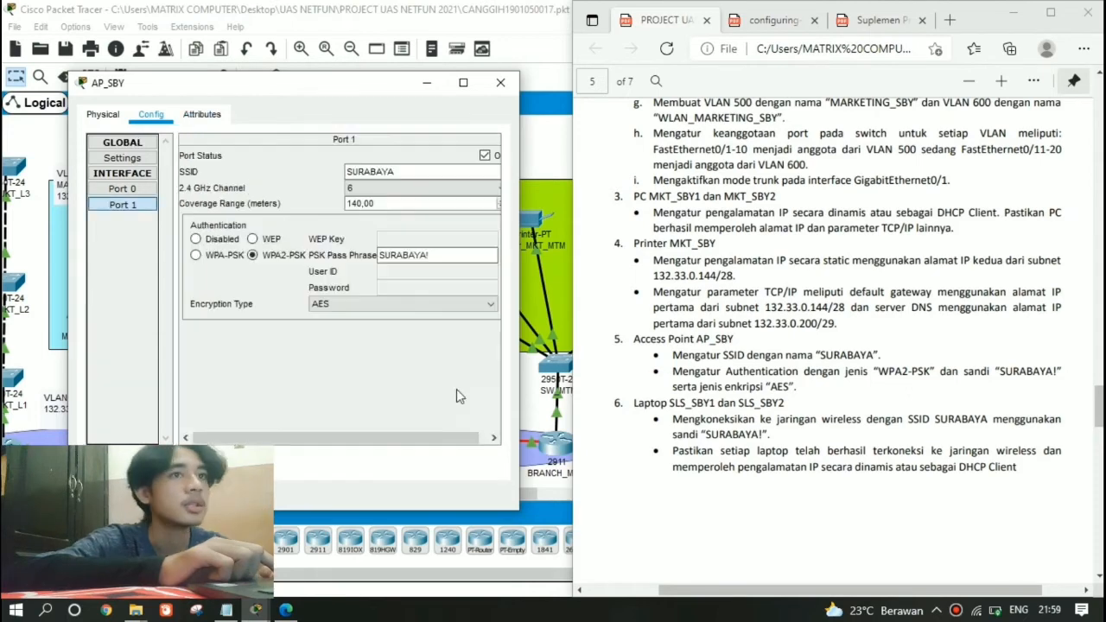
Check AP_SBY's SSID, WPA2-PSK authentication, pass phrase and AES encryption type against requirement 5, and close its window
{"action": "double_click", "coordinate": [418, 172]}
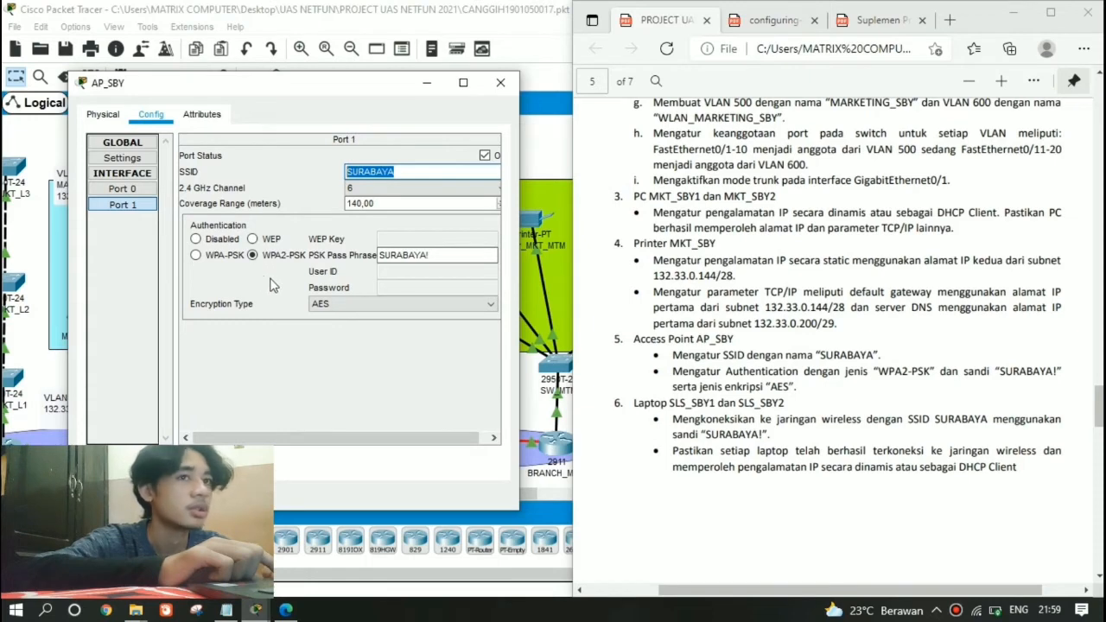
{"action": "left_click", "coordinate": [254, 257]}
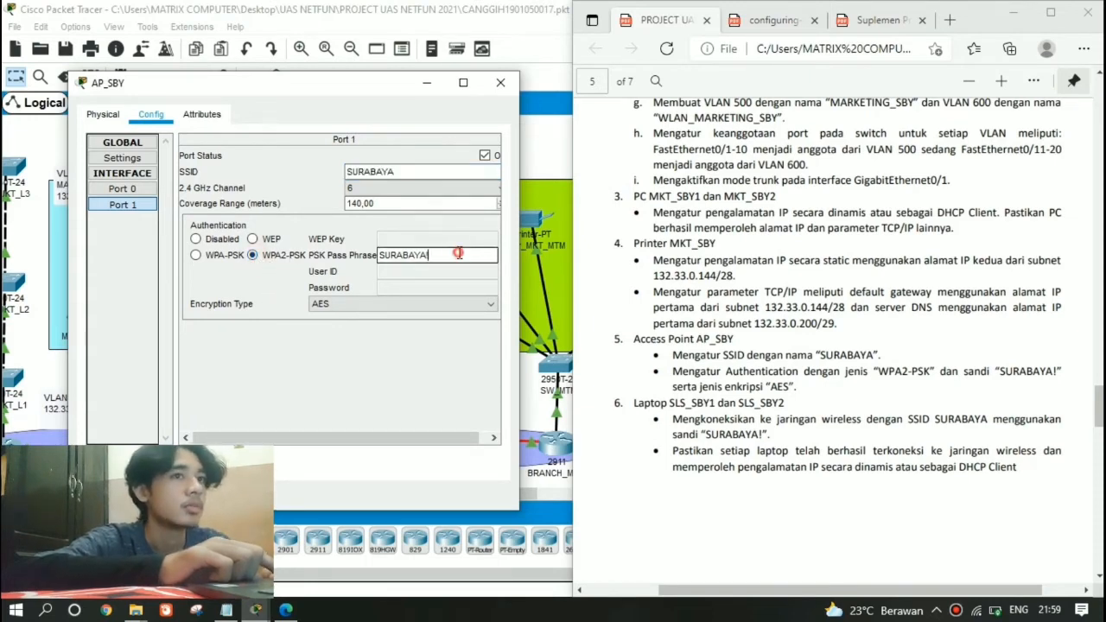
{"action": "left_click_drag", "start_coordinate": [459, 253], "coordinate": [375, 246]}
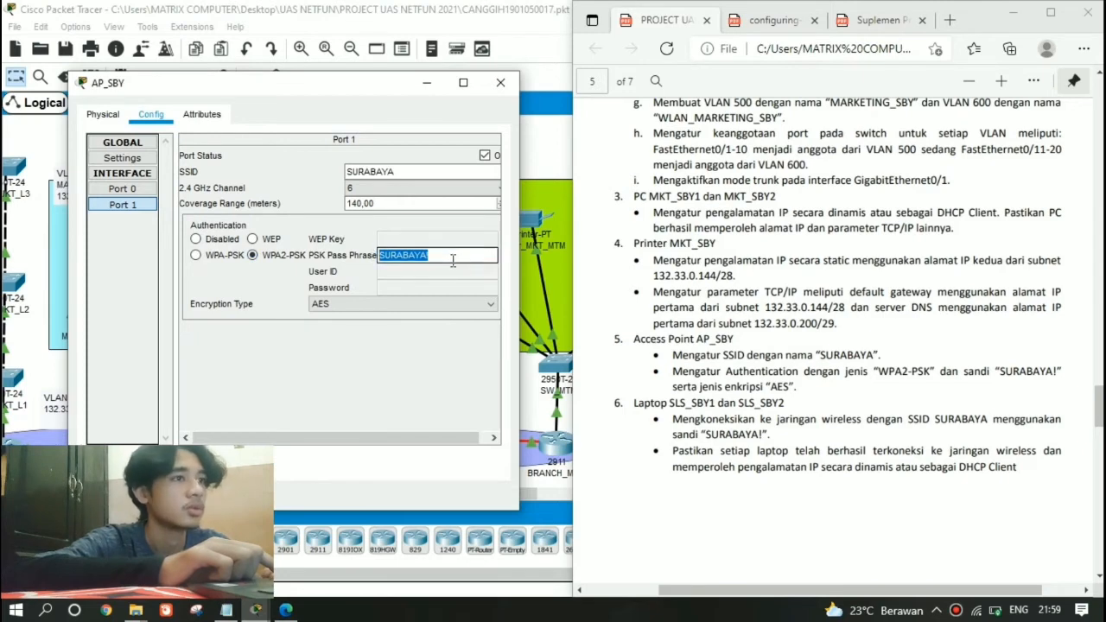
{"action": "left_click", "coordinate": [433, 310]}
{"action": "left_click", "coordinate": [433, 310]}
{"action": "left_click", "coordinate": [432, 310]}
{"action": "left_click", "coordinate": [432, 316]}
{"action": "left_click", "coordinate": [431, 308]}
{"action": "left_click", "coordinate": [431, 308]}
{"action": "left_click", "coordinate": [424, 345]}
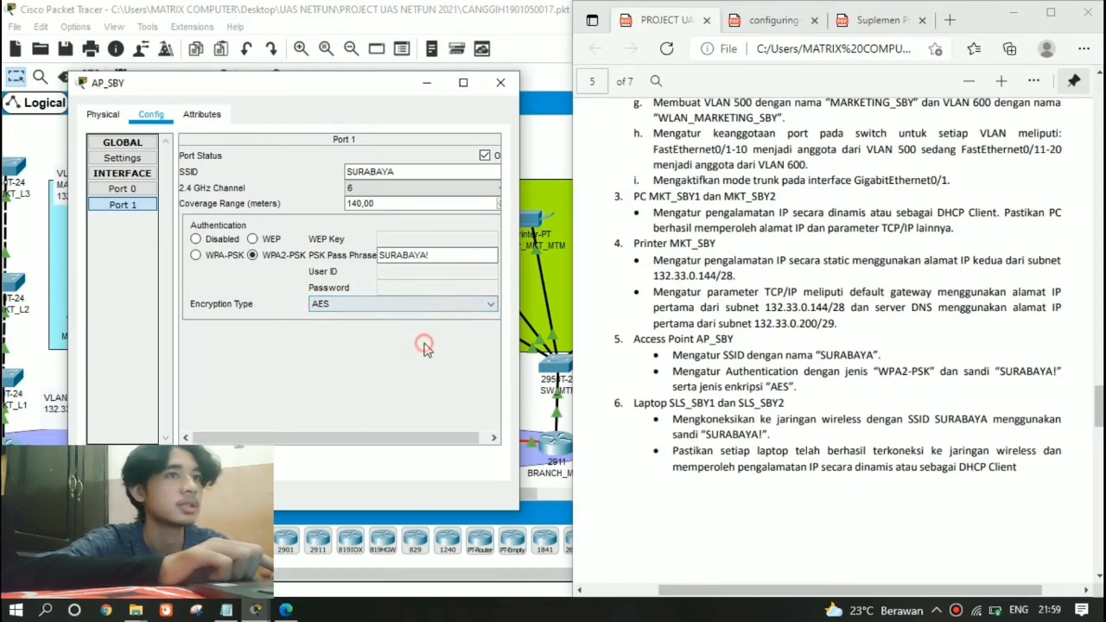
{"action": "left_click", "coordinate": [501, 82]}
Open the PC Wireless application of laptop SLS_SBY1, with its window placed beside the assignment document
{"action": "left_click", "coordinate": [266, 235]}
{"action": "left_click_drag", "start_coordinate": [563, 216], "coordinate": [313, 102]}
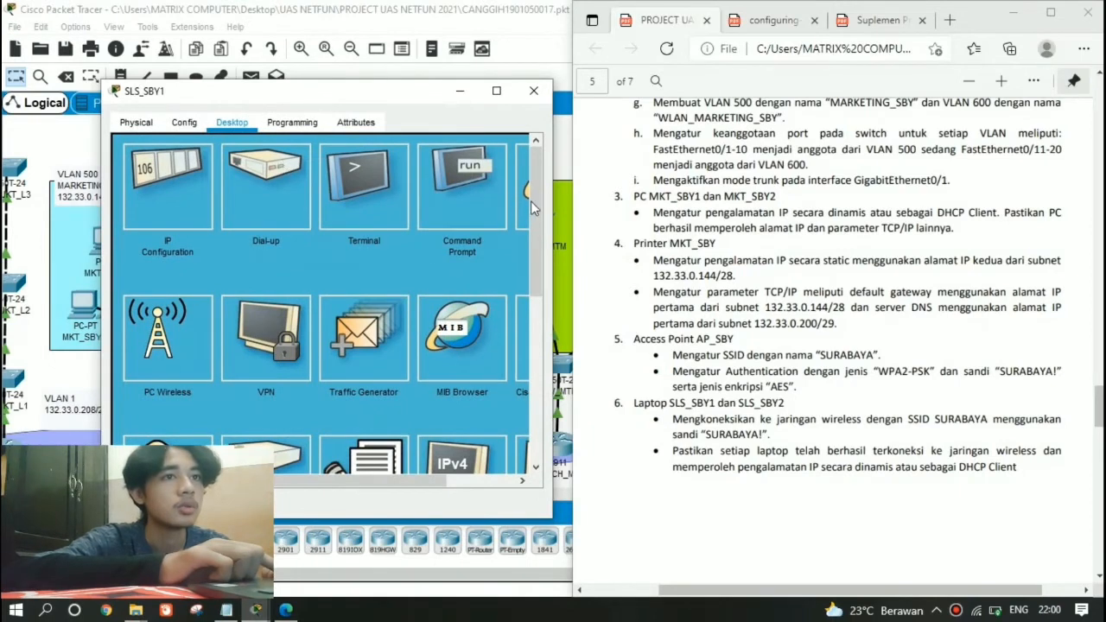
{"action": "scroll", "coordinate": [536, 246], "scroll_direction": "down", "scroll_amount": 3}
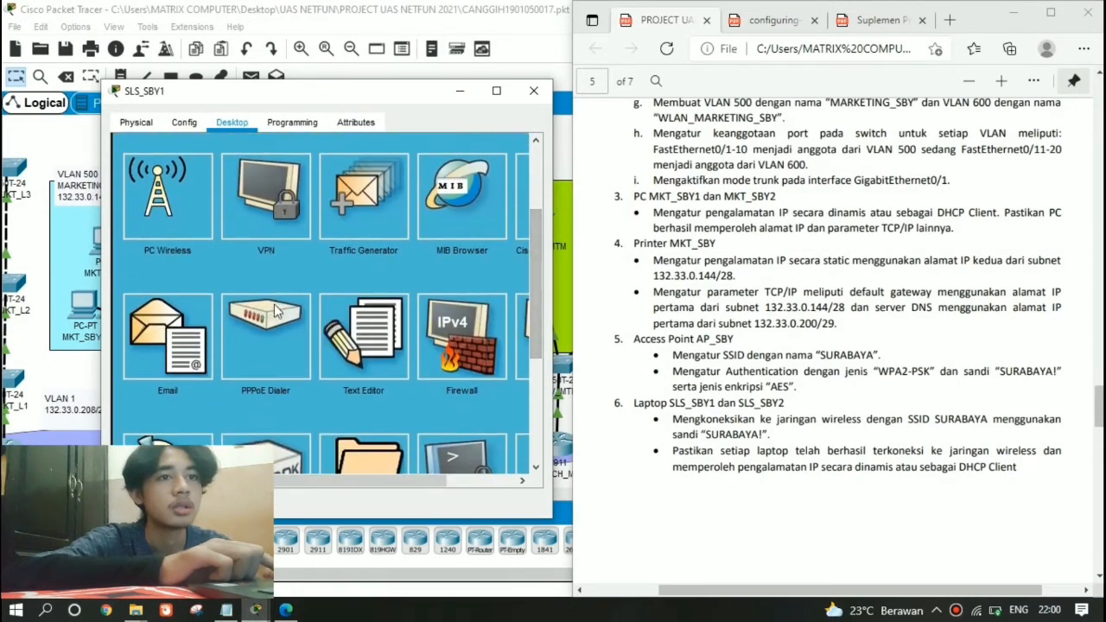
{"action": "left_click", "coordinate": [201, 218]}
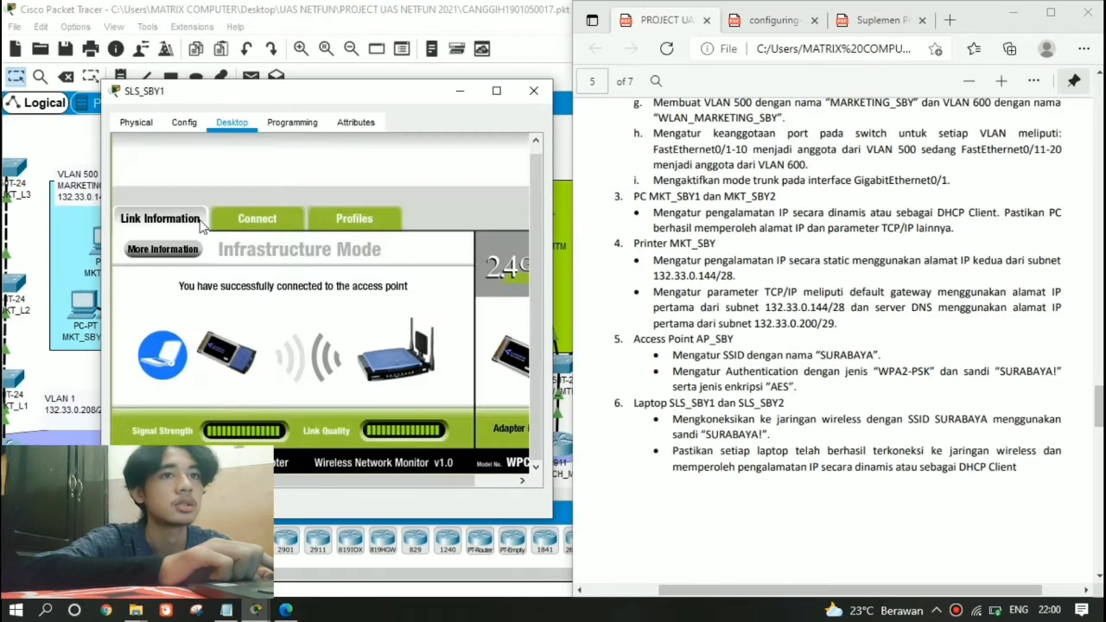
Connect SLS_SBY1 to the SURABAYA wireless network using its pre-shared key, and check the link information
{"action": "left_click", "coordinate": [242, 221]}
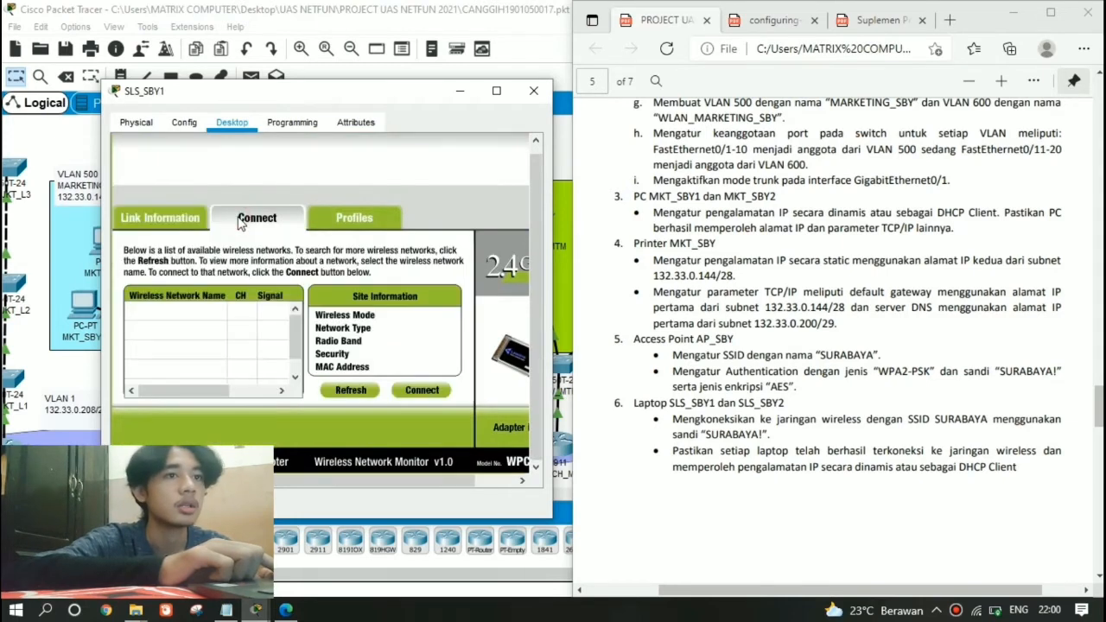
{"action": "left_click", "coordinate": [362, 394]}
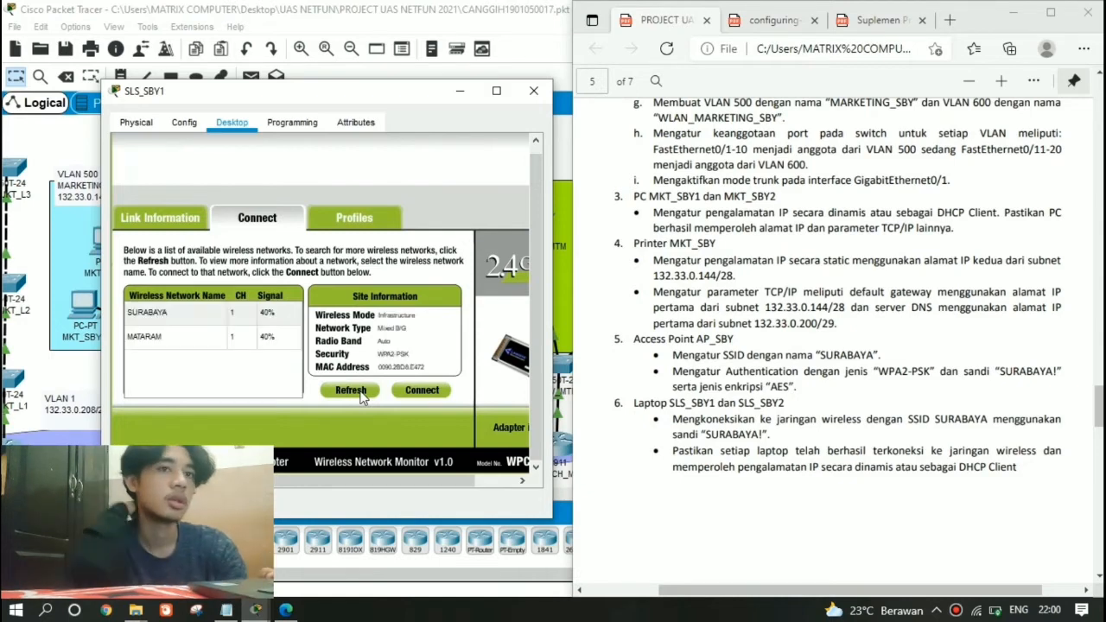
{"action": "left_click", "coordinate": [190, 321]}
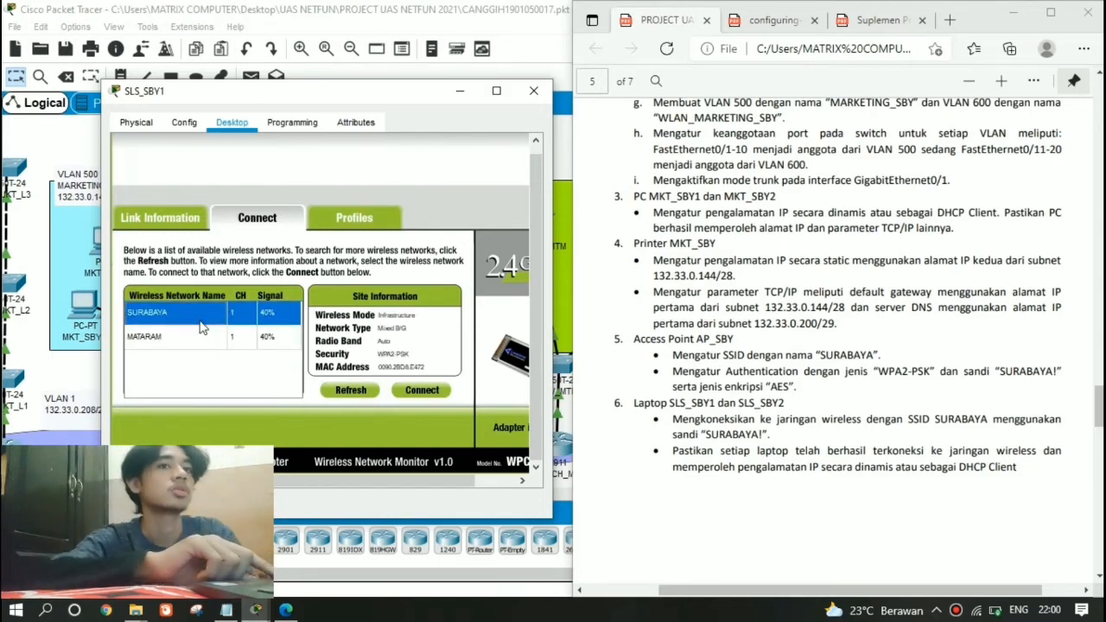
{"action": "left_click", "coordinate": [416, 392]}
{"action": "left_click", "coordinate": [248, 319]}
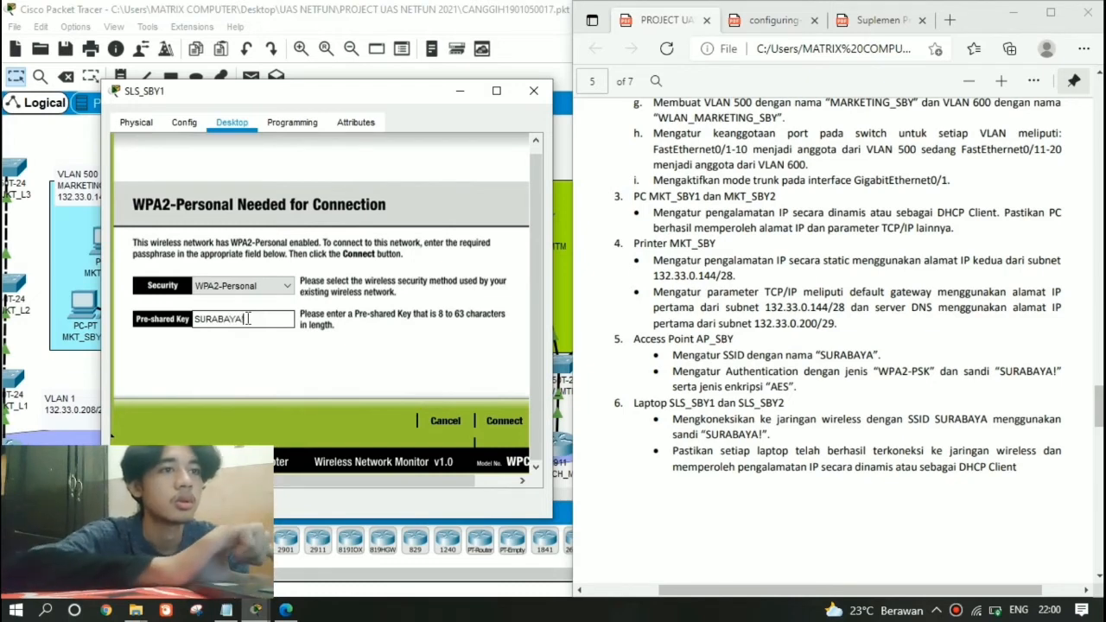
{"action": "left_click", "coordinate": [505, 421]}
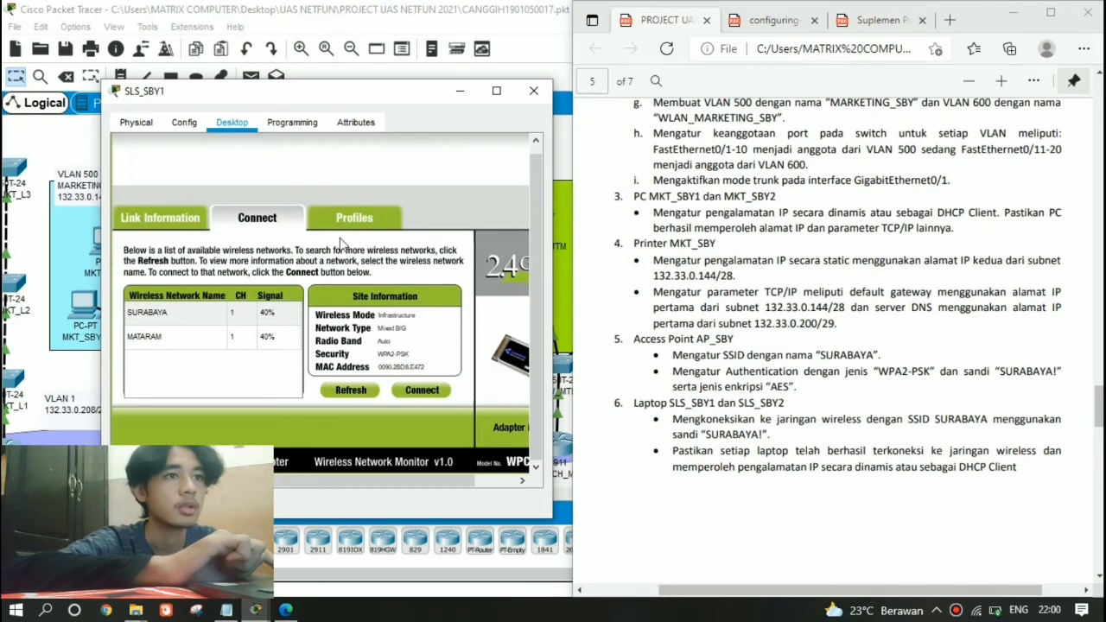
{"action": "left_click", "coordinate": [154, 220]}
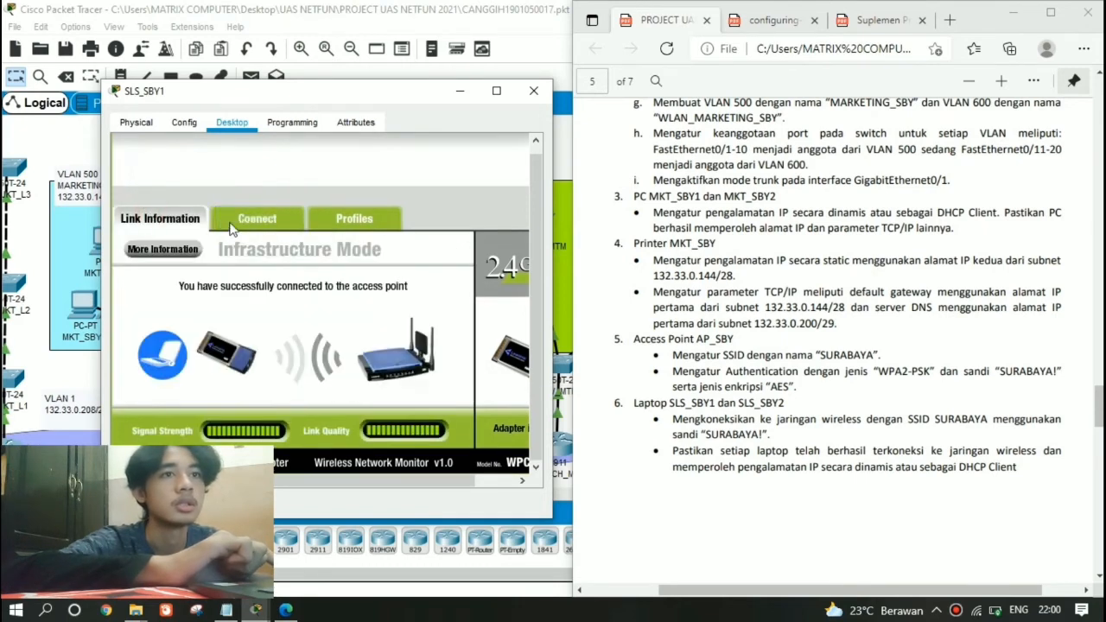
{"action": "left_click", "coordinate": [226, 292]}
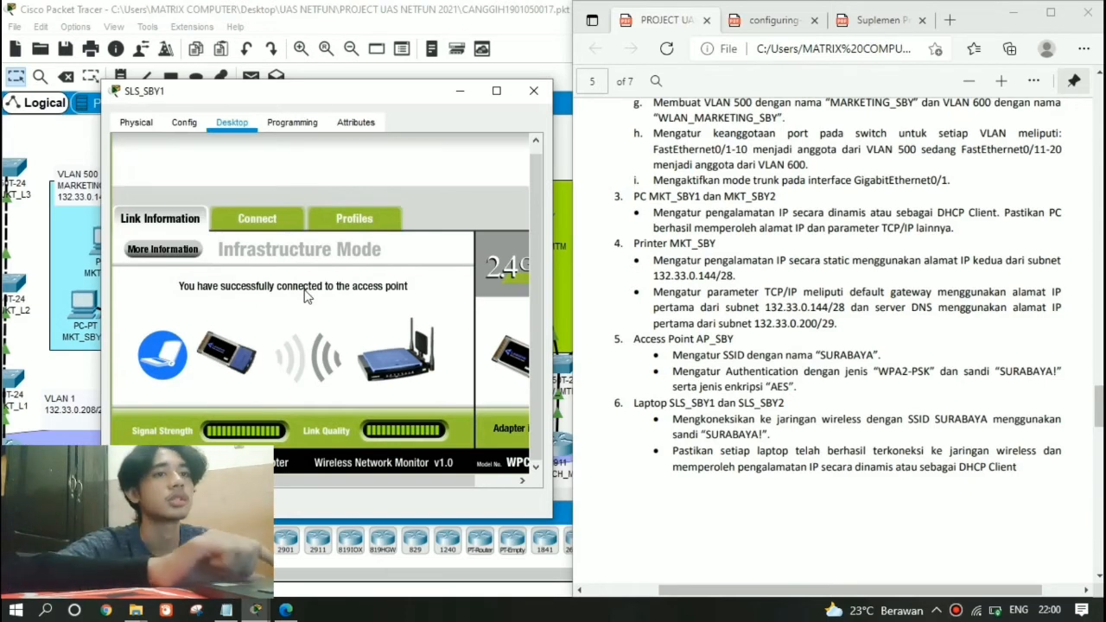
Request SLS_SBY1's IPv4 settings again through DHCP on Wireless0, and close the laptop's window
{"action": "left_click", "coordinate": [184, 122]}
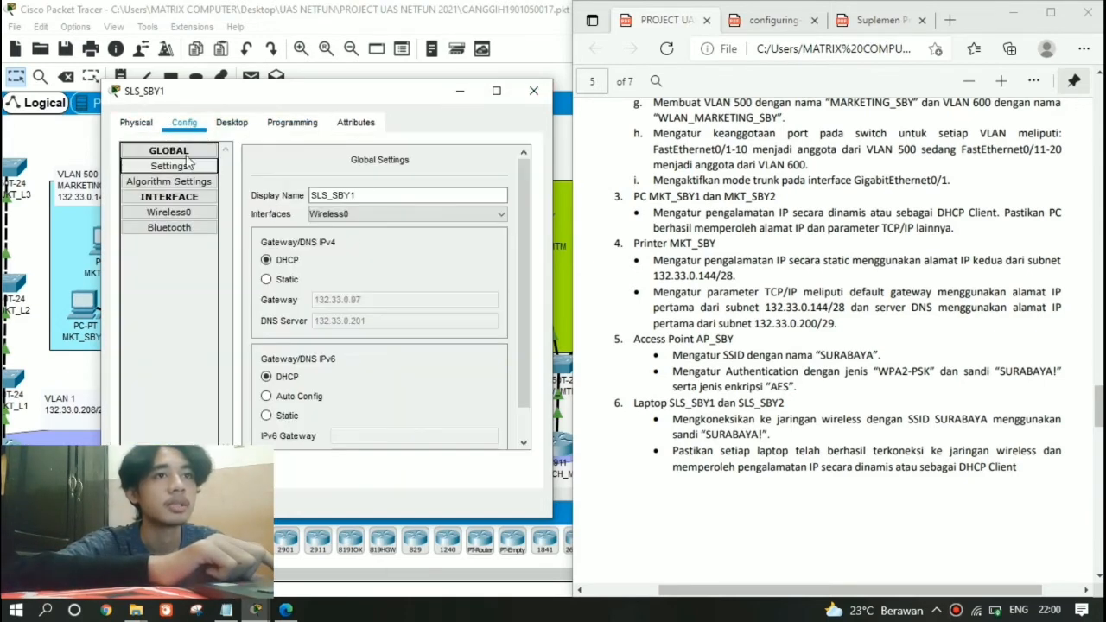
{"action": "left_click", "coordinate": [231, 121]}
{"action": "left_click", "coordinate": [177, 200]}
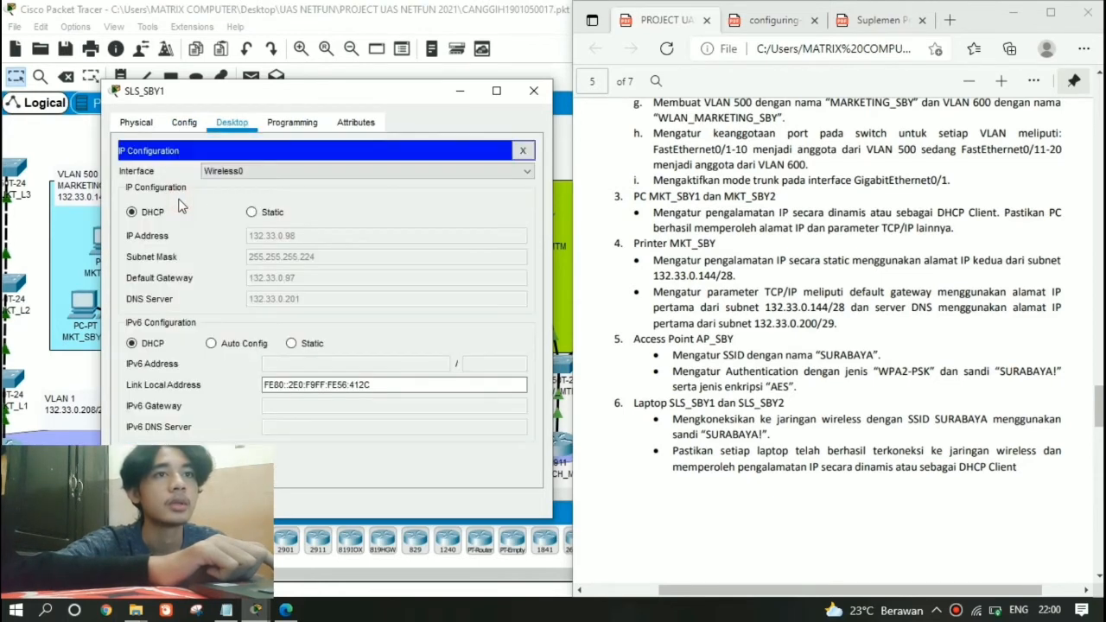
{"action": "left_click", "coordinate": [249, 212]}
{"action": "left_click", "coordinate": [138, 213]}
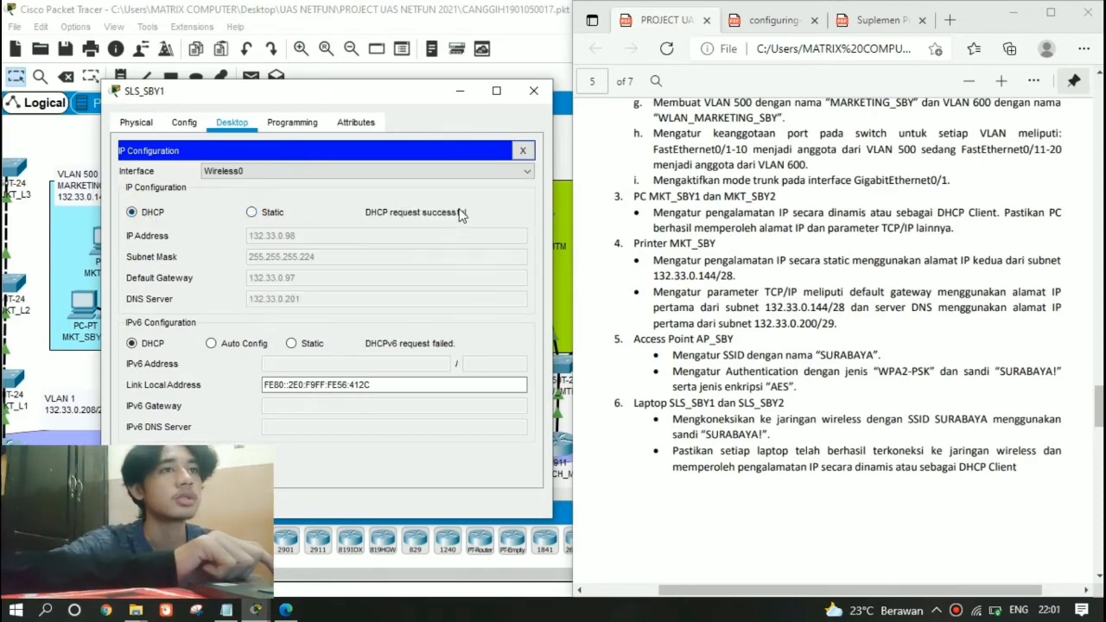
{"action": "left_click_drag", "start_coordinate": [126, 91], "coordinate": [558, 68]}
{"action": "left_click", "coordinate": [966, 71]}
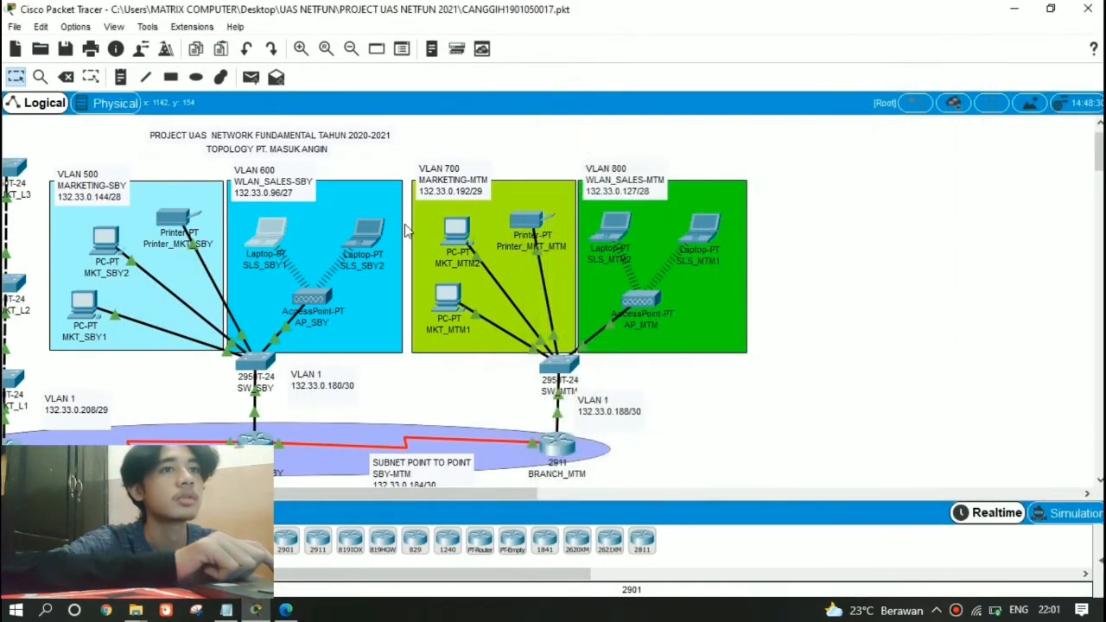
Check laptop SLS_SBY2's link to the access point in its PC Wireless application
{"action": "left_click_drag", "start_coordinate": [370, 230], "coordinate": [361, 235]}
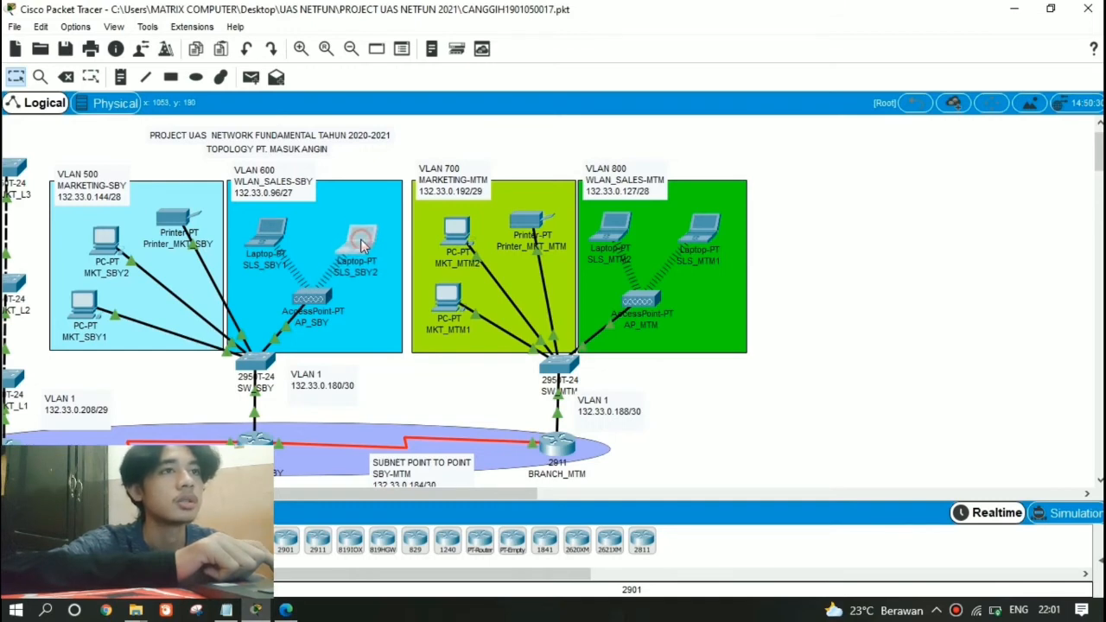
{"action": "left_click", "coordinate": [361, 239]}
{"action": "left_click", "coordinate": [469, 116]}
{"action": "left_click", "coordinate": [406, 344]}
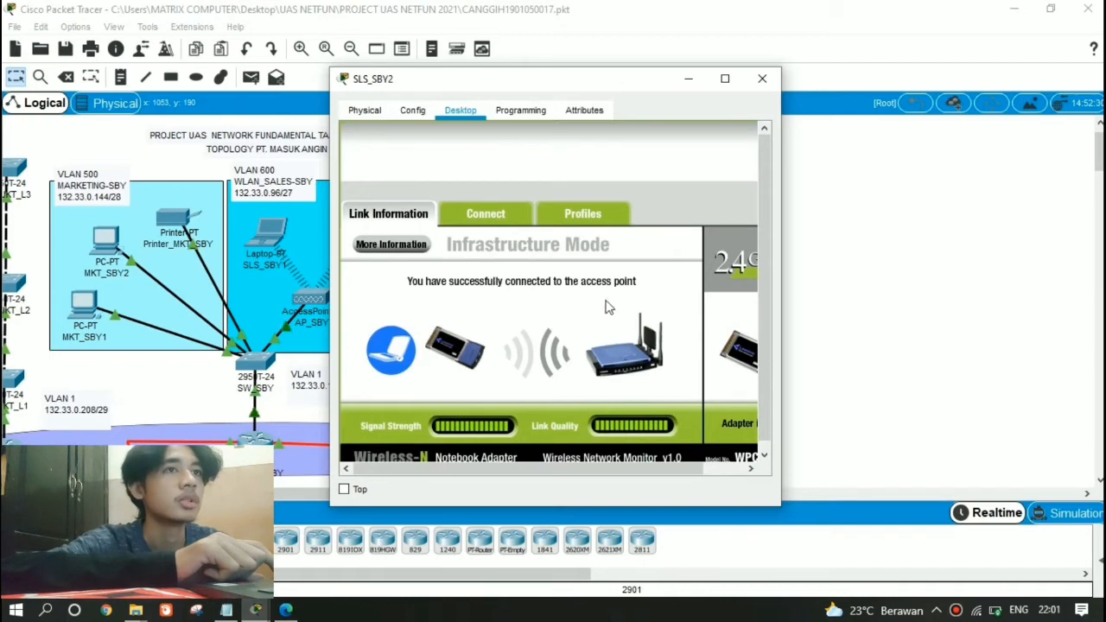
Check SLS_SBY2's DHCP-assigned IP configuration on Wireless0 against requirement 6, and close its window
{"action": "left_click", "coordinate": [413, 111]}
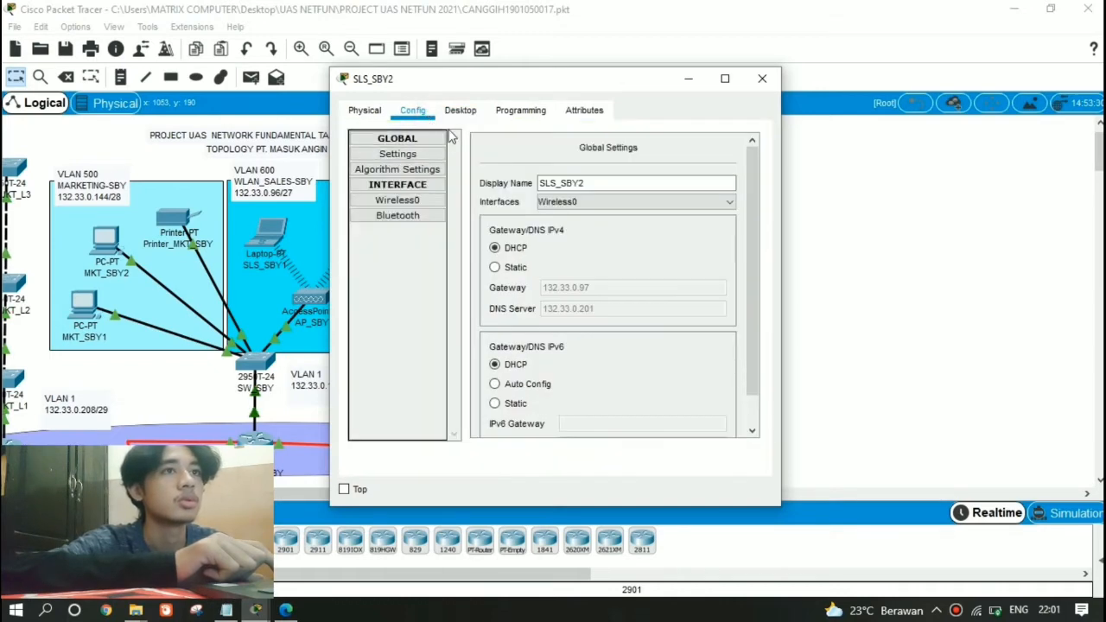
{"action": "left_click", "coordinate": [464, 112]}
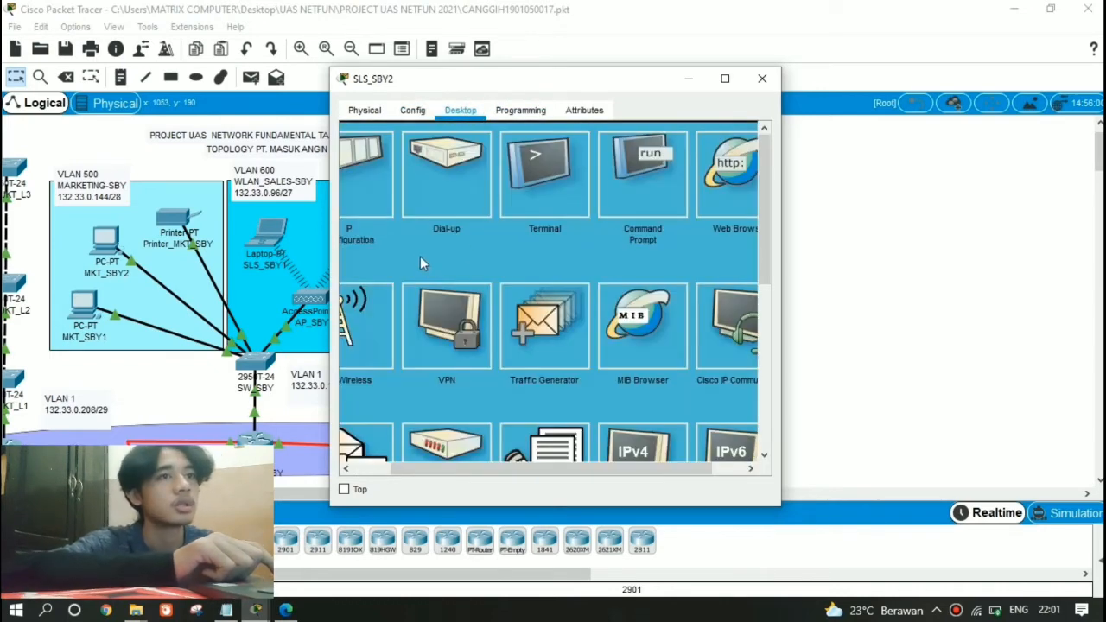
{"action": "left_click", "coordinate": [376, 182]}
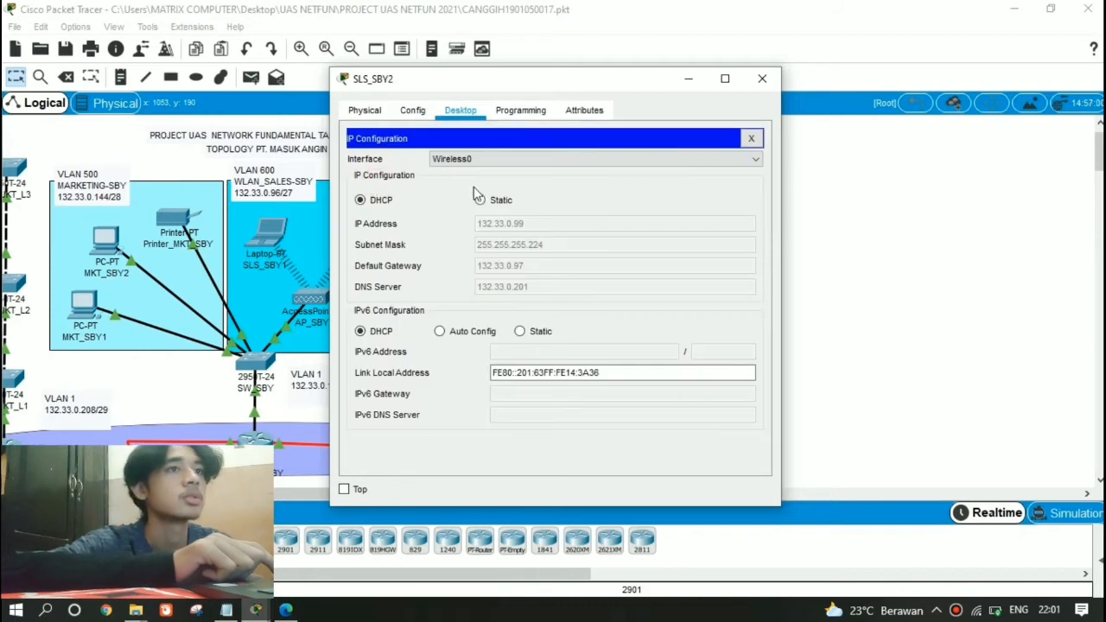
{"action": "left_click", "coordinate": [762, 79]}
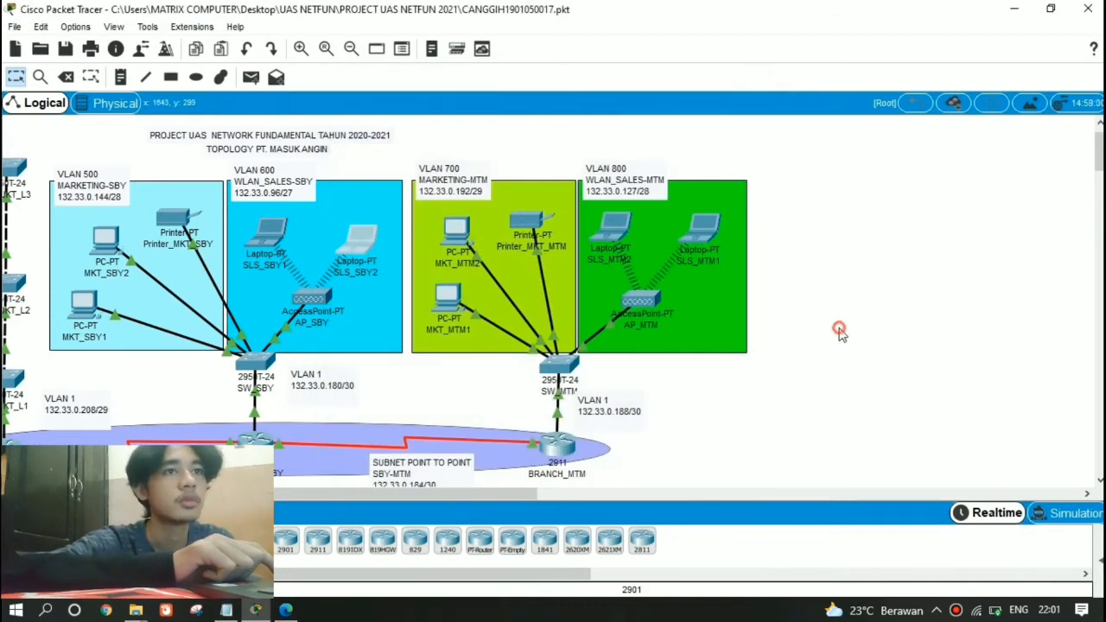
{"action": "left_click_drag", "start_coordinate": [362, 240], "coordinate": [364, 234]}
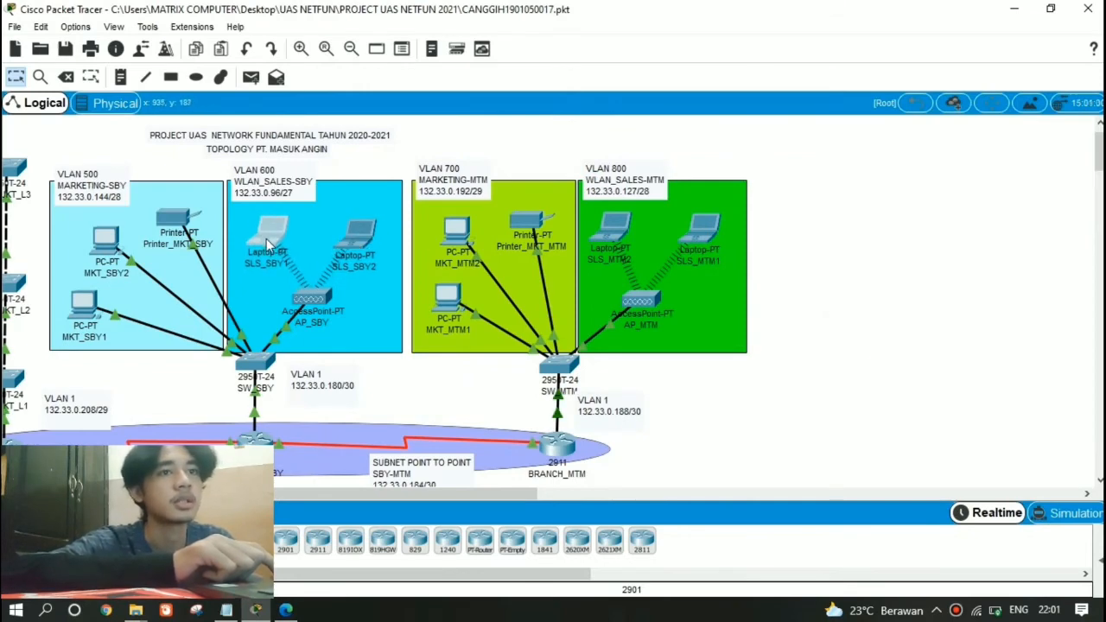
{"action": "left_click_drag", "start_coordinate": [316, 297], "coordinate": [309, 294]}
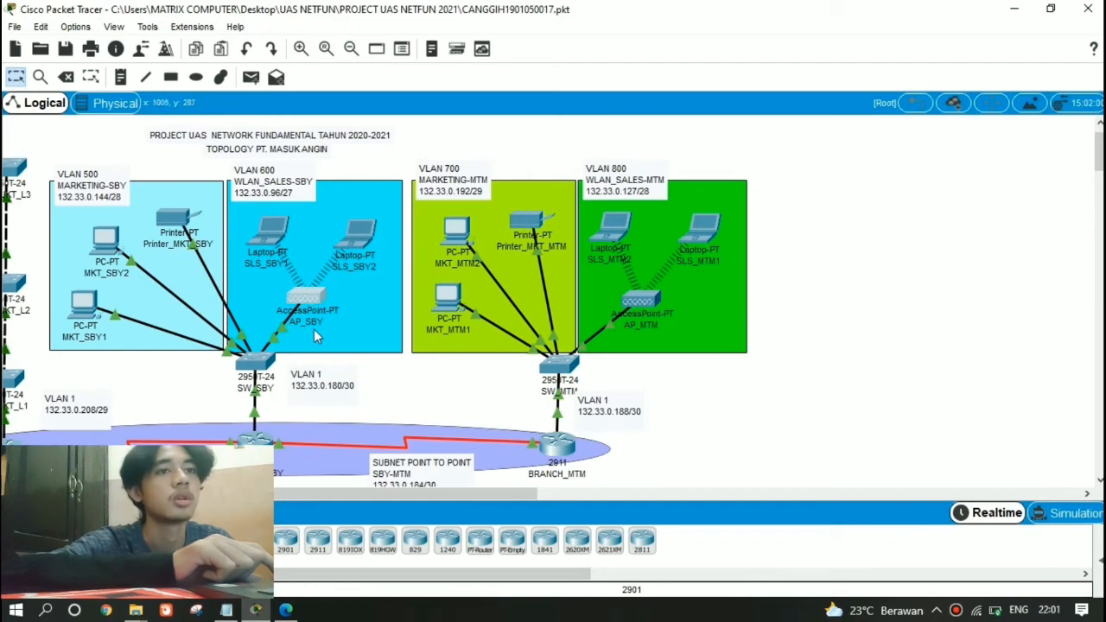
{"action": "left_click", "coordinate": [383, 375]}
{"action": "left_click", "coordinate": [412, 493]}
{"action": "left_click_drag", "start_coordinate": [412, 493], "coordinate": [311, 482]}
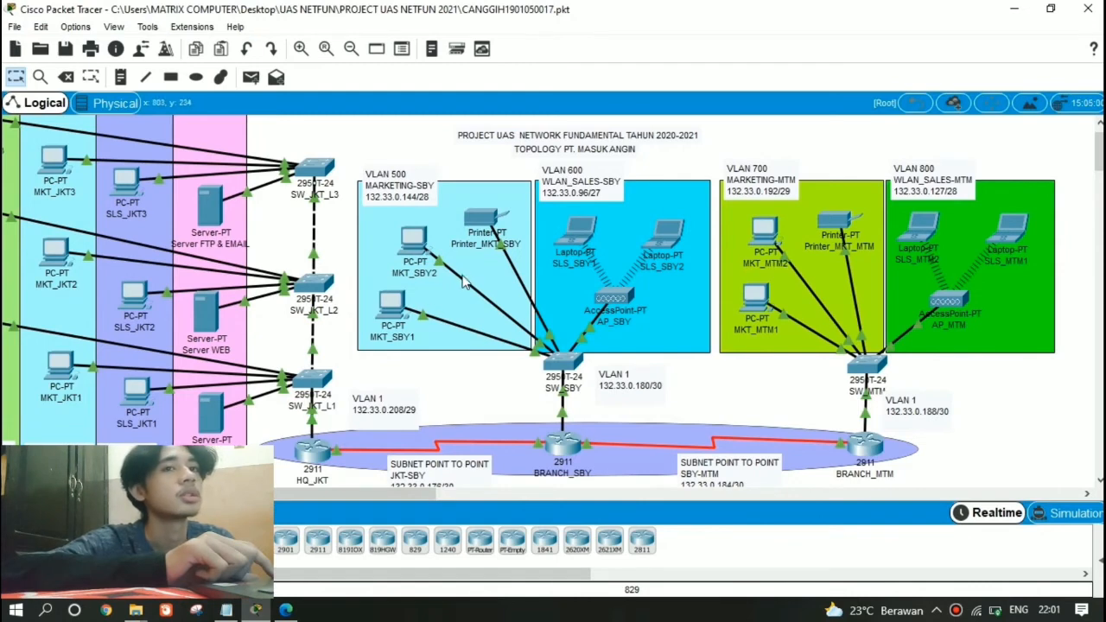
Switch to simulation mode and add a simple PDU from MKT_SBY1 in Surabaya to MKT_JKT1 in Jakarta
{"action": "left_click_drag", "start_coordinate": [333, 493], "coordinate": [410, 493]}
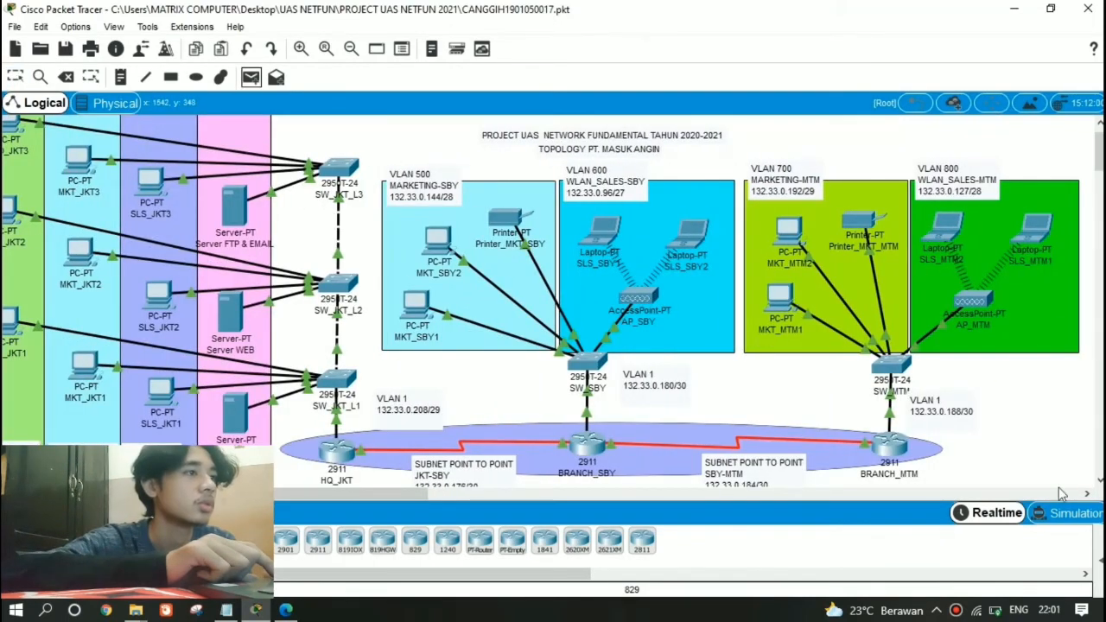
{"action": "left_click", "coordinate": [1072, 513]}
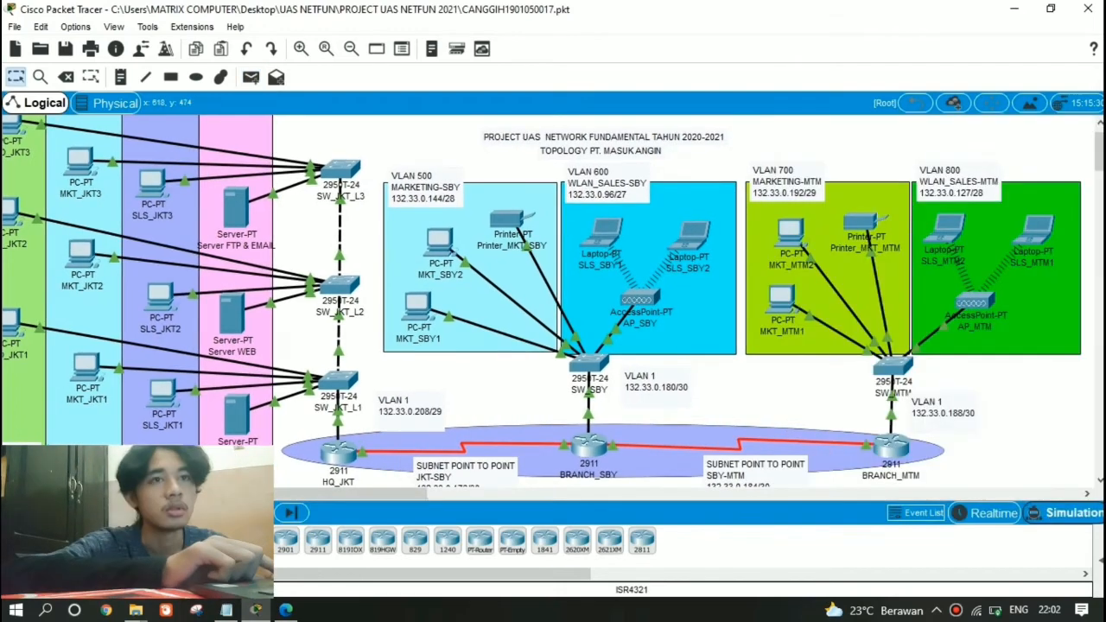
{"action": "left_click", "coordinate": [251, 77]}
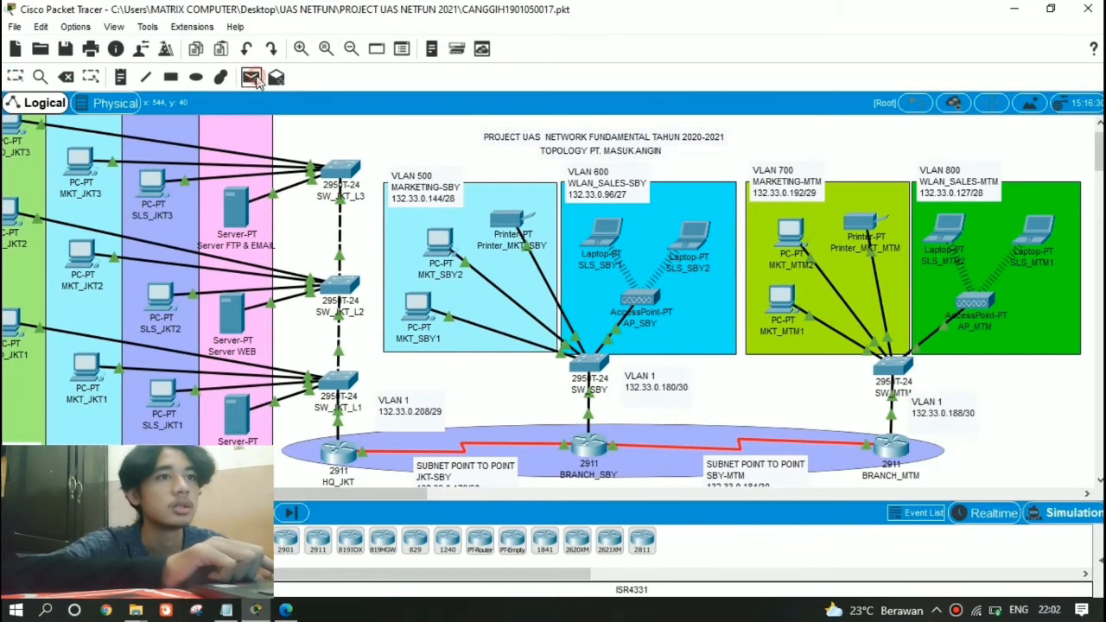
{"action": "left_click", "coordinate": [432, 320]}
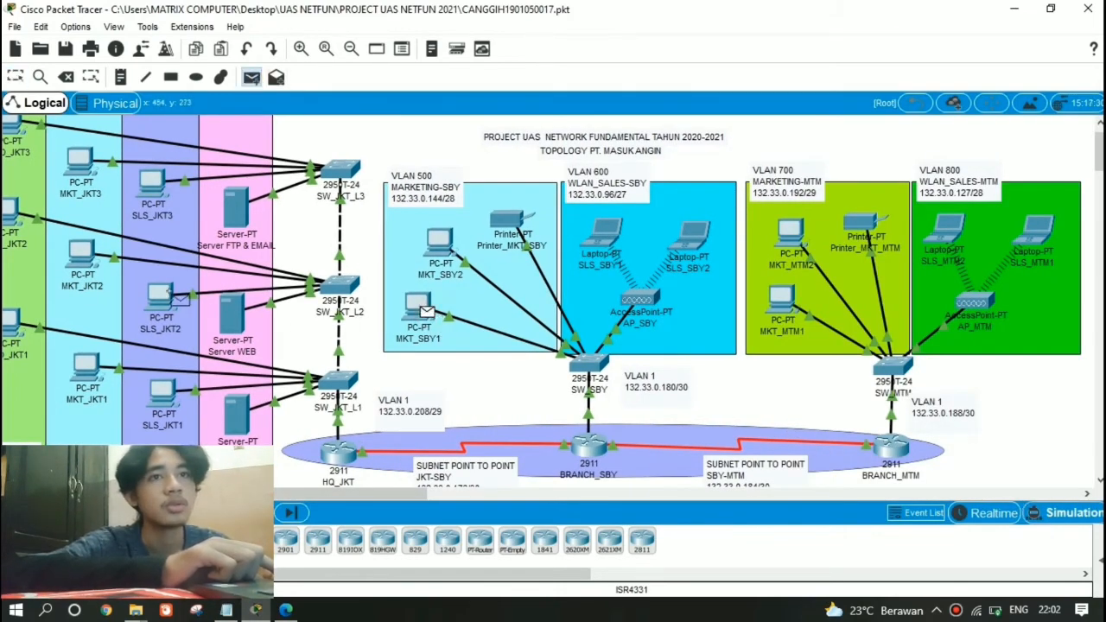
{"action": "scroll", "coordinate": [179, 297], "scroll_direction": "left", "scroll_amount": 2}
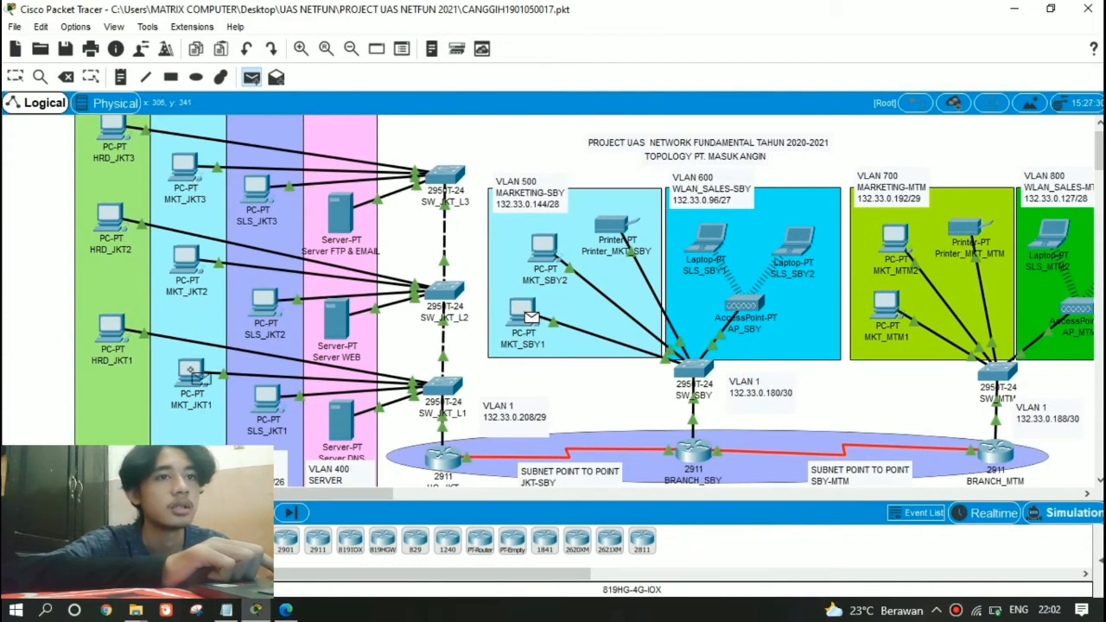
{"action": "left_click", "coordinate": [194, 376]}
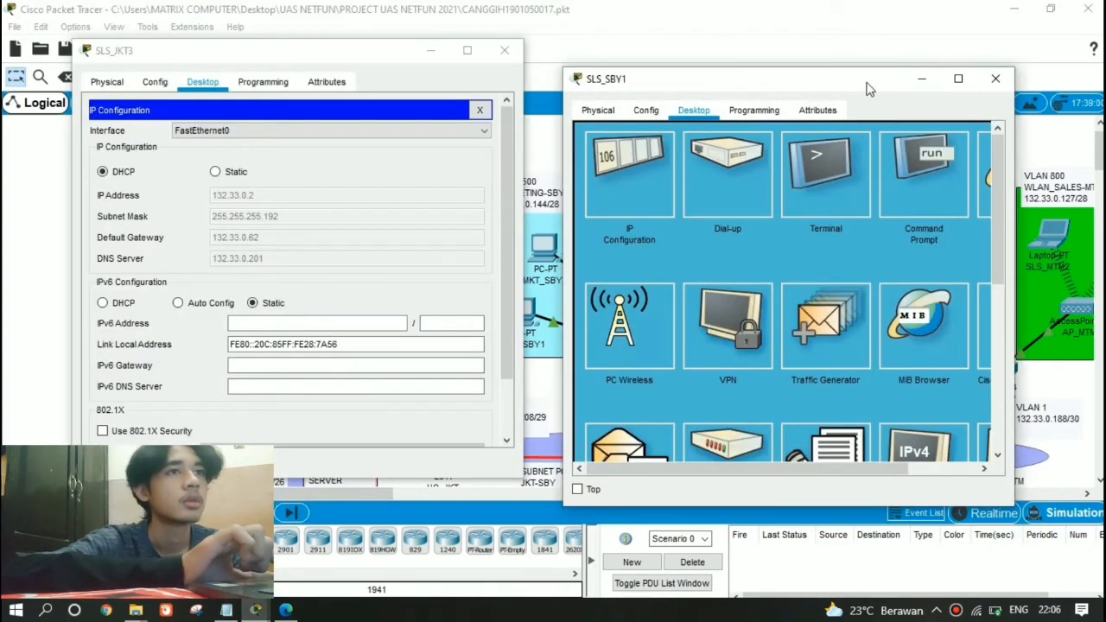
Arrange the SLS_JKT3 and SLS_SBY1 windows side by side, with SLS_JKT3's IP configuration in view
{"action": "left_click_drag", "start_coordinate": [313, 43], "coordinate": [307, 59]}
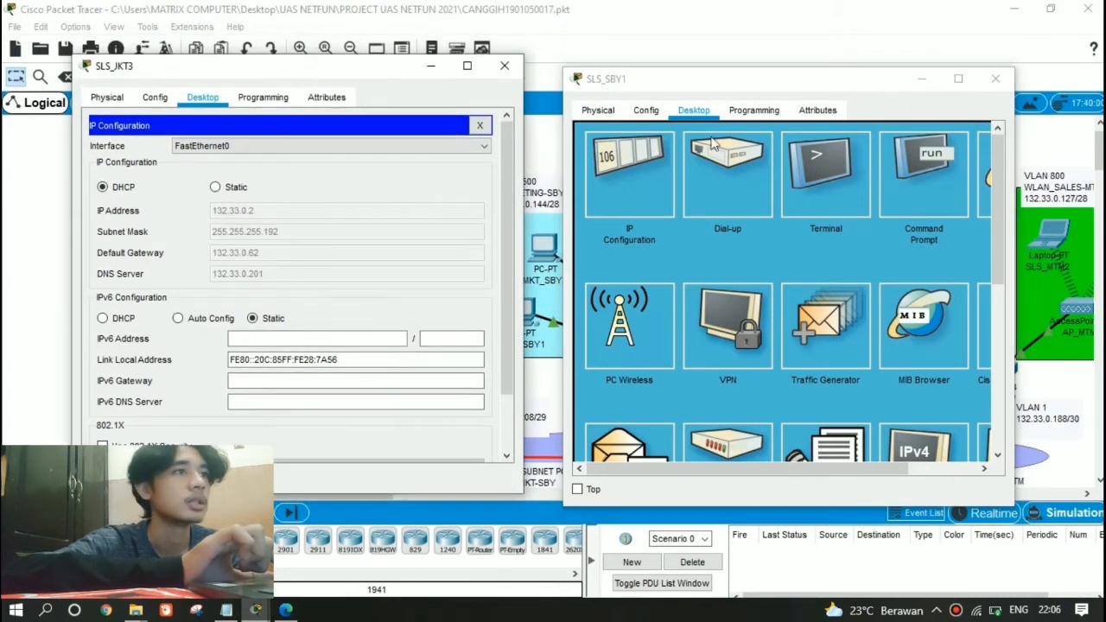
{"action": "left_click_drag", "start_coordinate": [864, 81], "coordinate": [865, 331]}
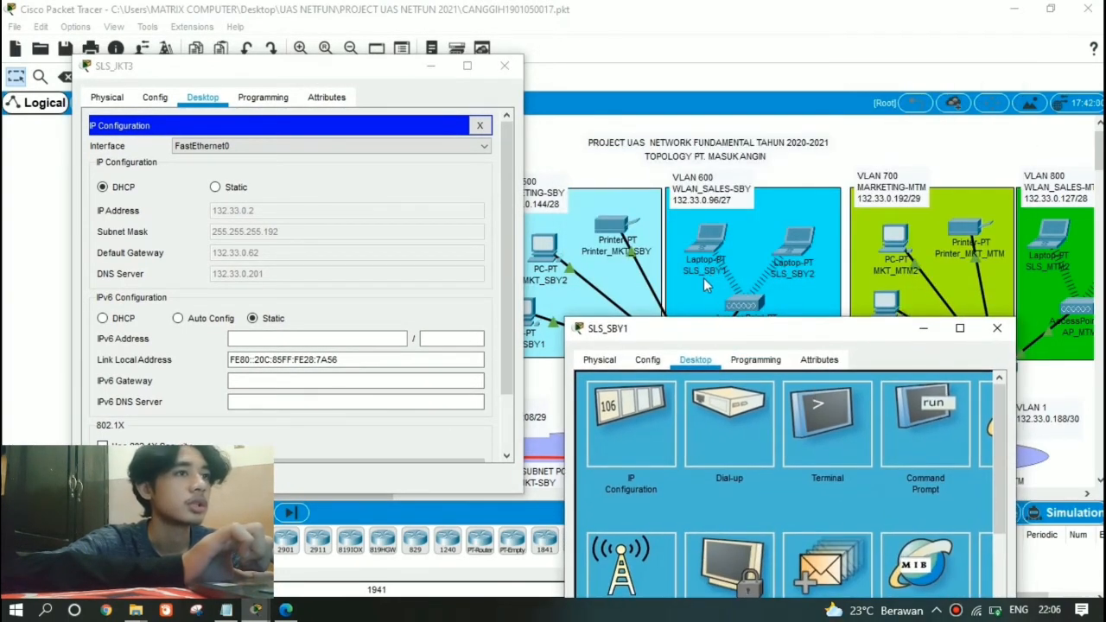
{"action": "left_click_drag", "start_coordinate": [782, 329], "coordinate": [824, 97]}
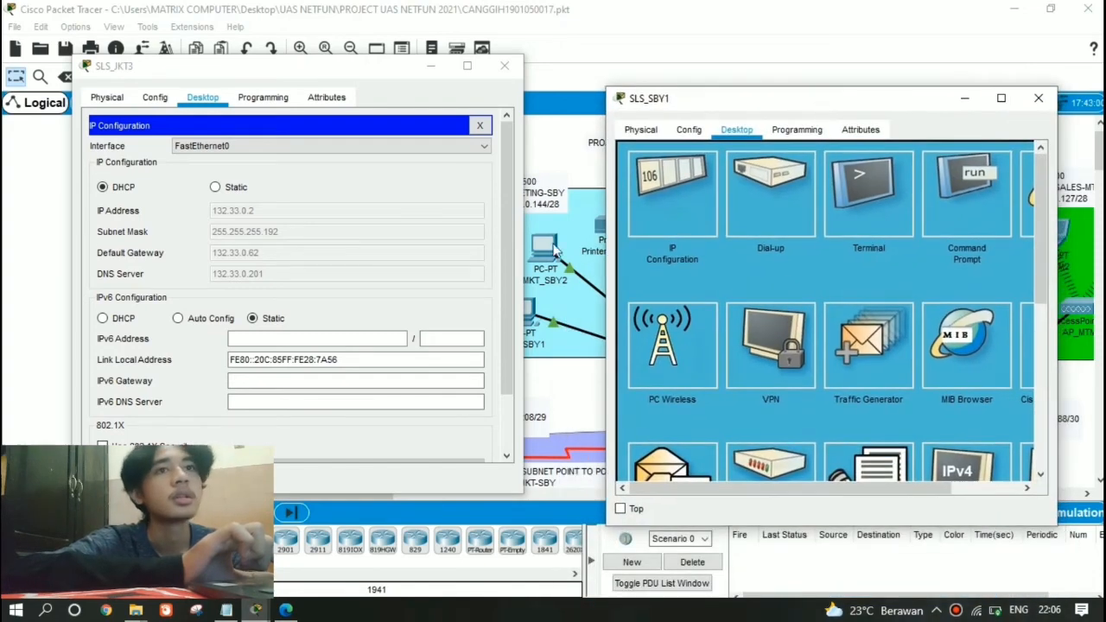
{"action": "left_click_drag", "start_coordinate": [215, 59], "coordinate": [247, 109]}
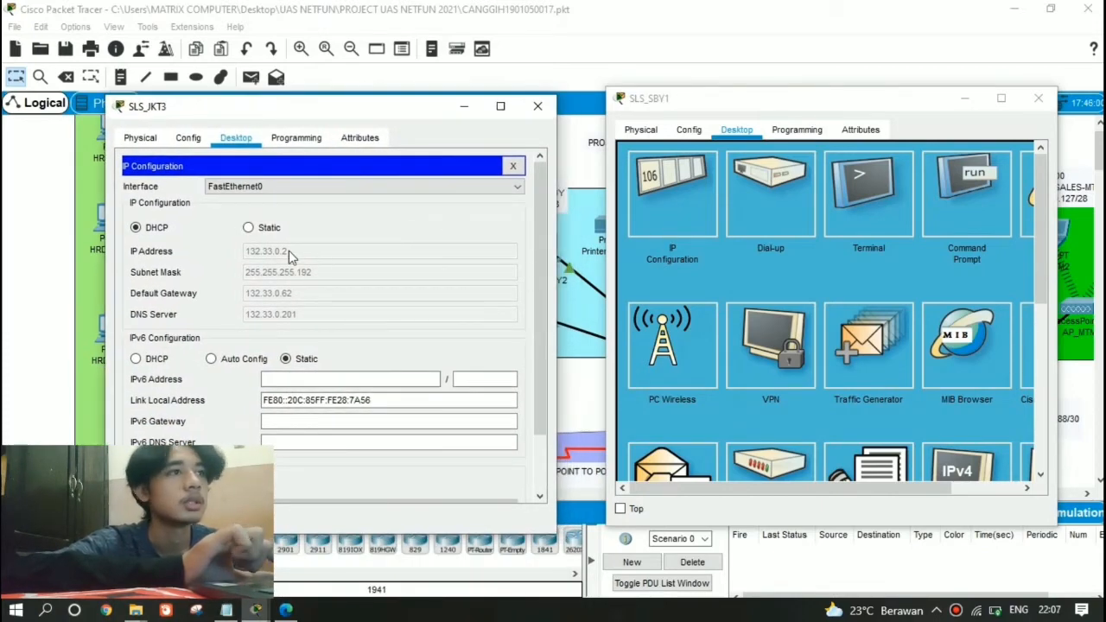
Open the Command Prompt of SLS_SBY1 and ping SLS_JKT3 at 132.33.0.2
{"action": "left_click", "coordinate": [872, 212]}
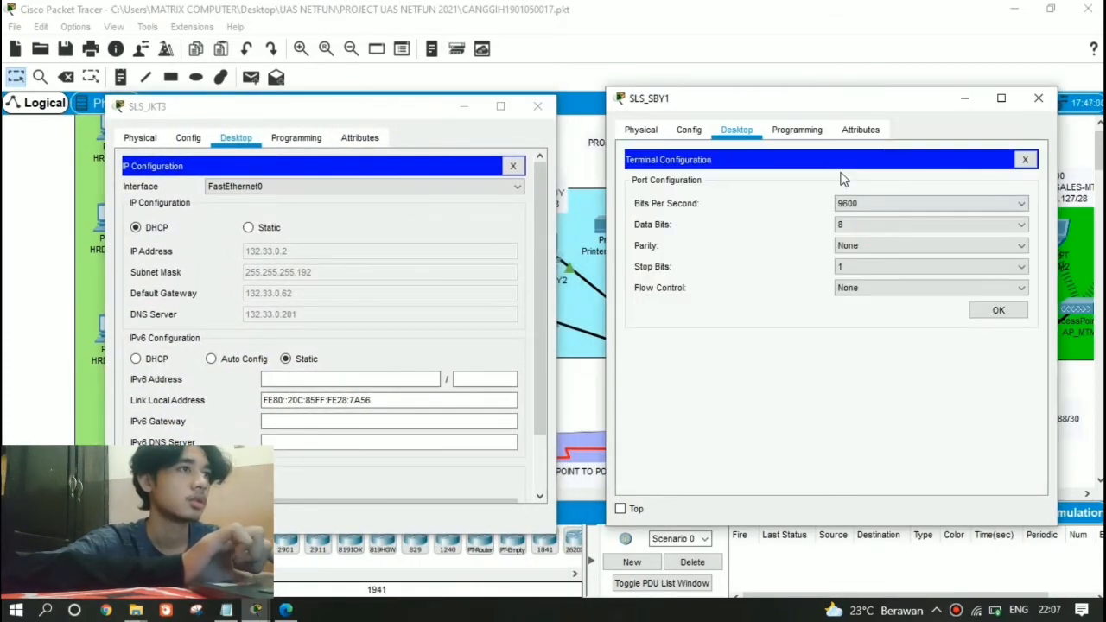
{"action": "left_click", "coordinate": [1025, 160]}
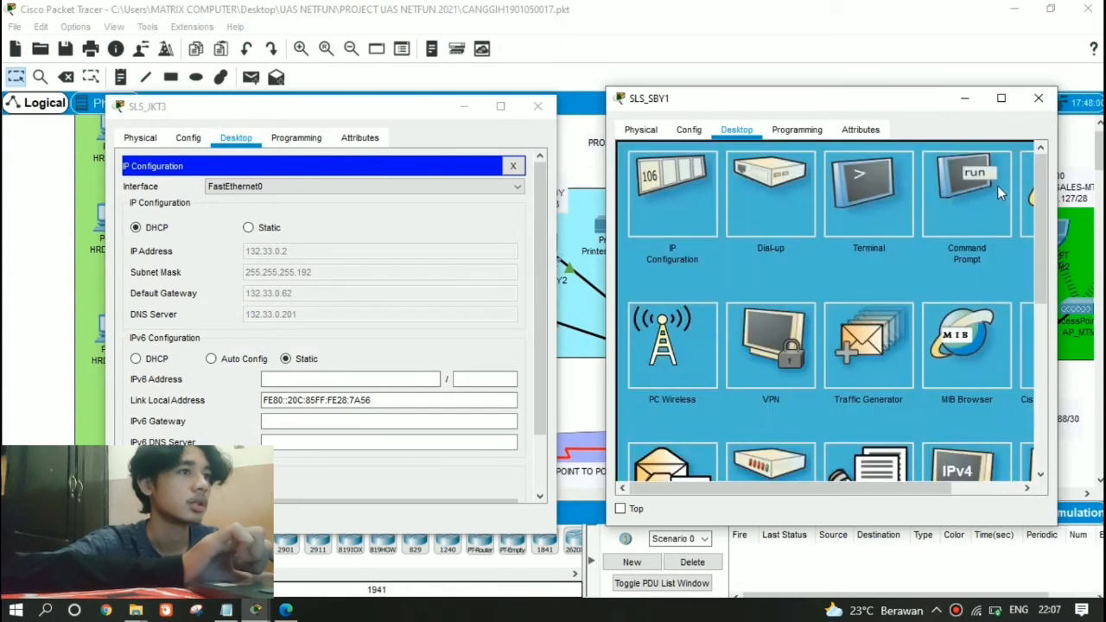
{"action": "left_click", "coordinate": [1000, 194]}
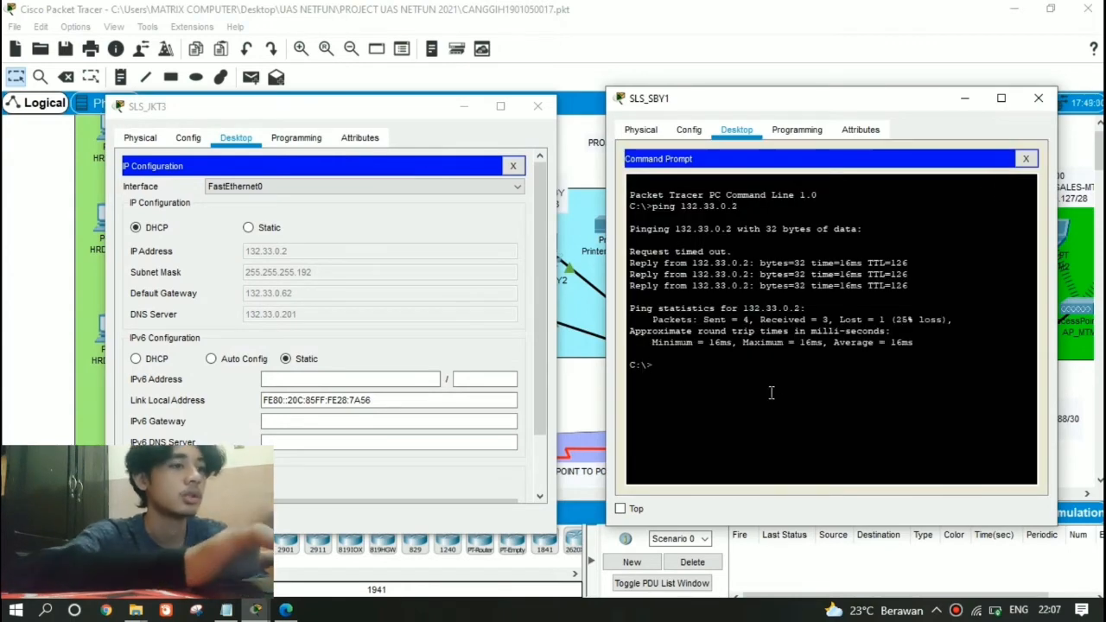
{"action": "type", "text": "p"}
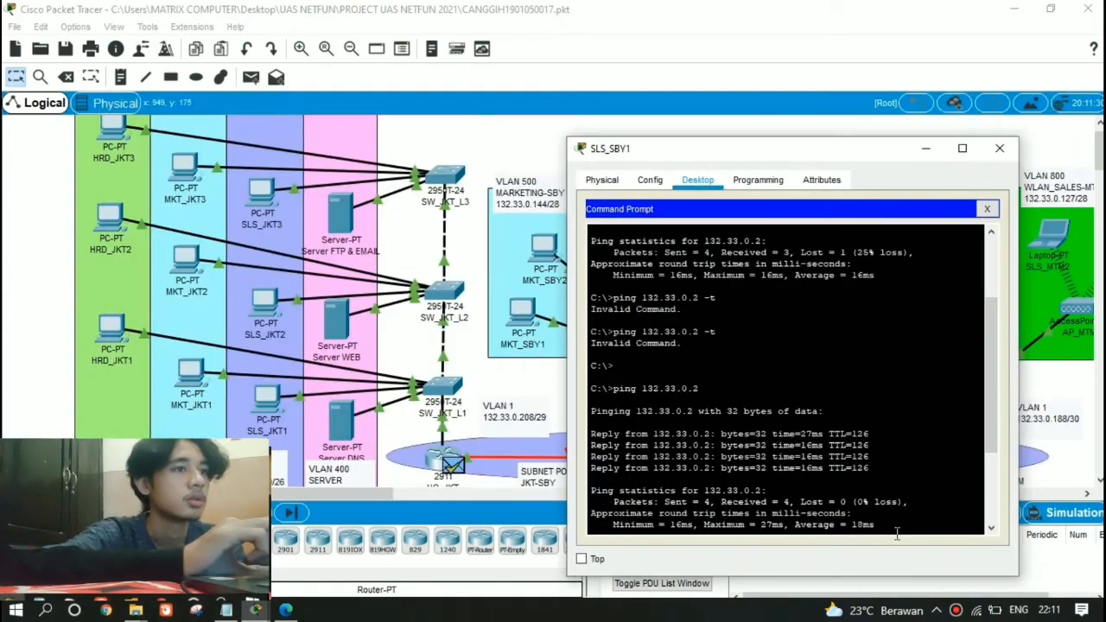
Highlight the reply lines of the latest ping to 132.33.0.2 in SLS_SBY1's Command Prompt
{"action": "left_click_drag", "start_coordinate": [903, 524], "coordinate": [572, 390]}
{"action": "left_click", "coordinate": [811, 469]}
{"action": "left_click_drag", "start_coordinate": [904, 468], "coordinate": [797, 422]}
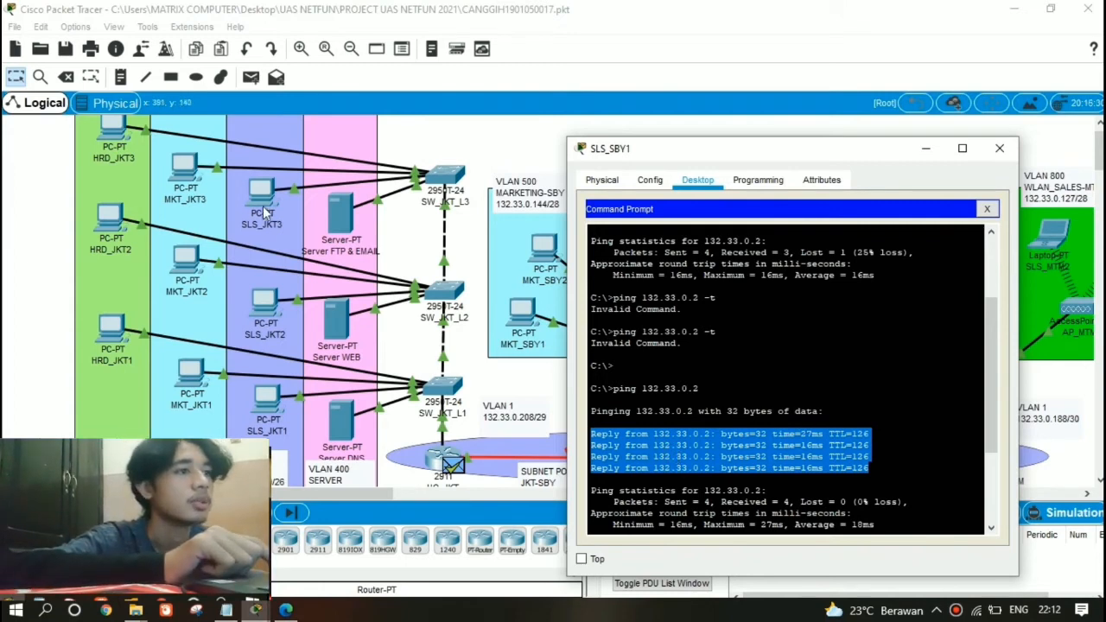
Highlight the replying address 132.33.0.2 in the first reply line of SLS_SBY1's latest ping
{"action": "left_click", "coordinate": [713, 441]}
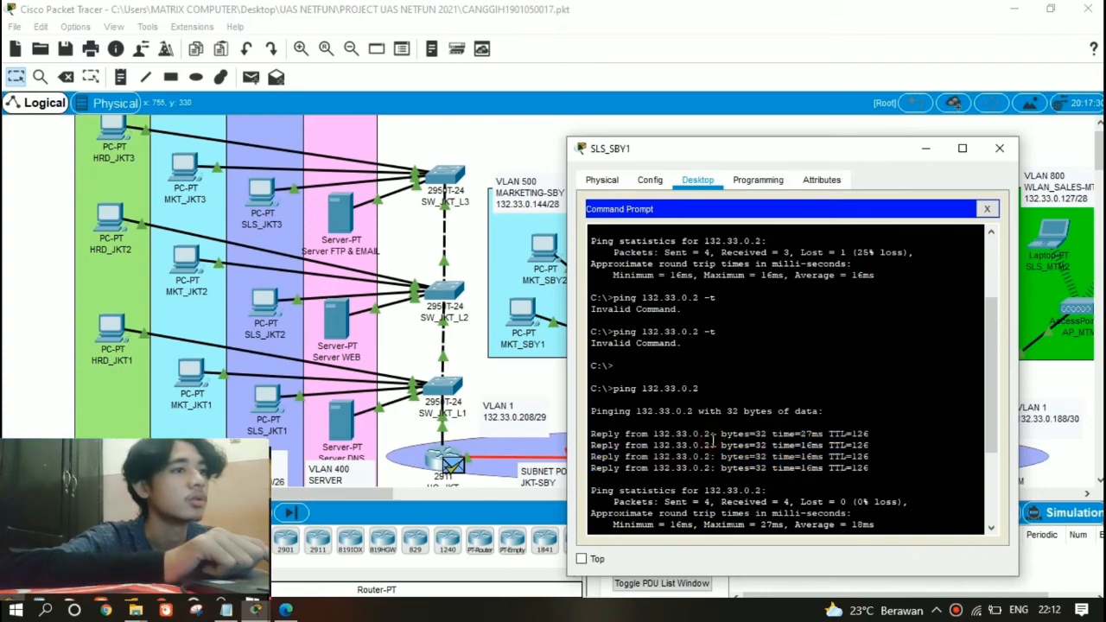
{"action": "left_click_drag", "start_coordinate": [710, 434], "coordinate": [655, 434]}
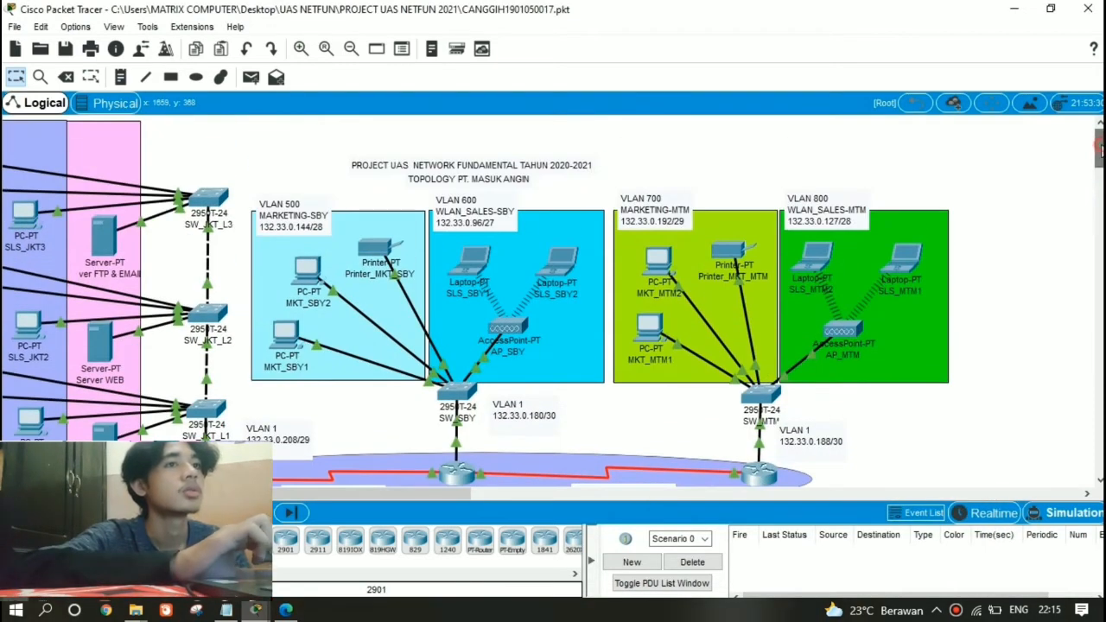
{"action": "scroll", "coordinate": [553, 302], "scroll_direction": "up", "scroll_amount": 2}
{"action": "scroll", "coordinate": [608, 411], "scroll_direction": "up", "scroll_amount": 2}
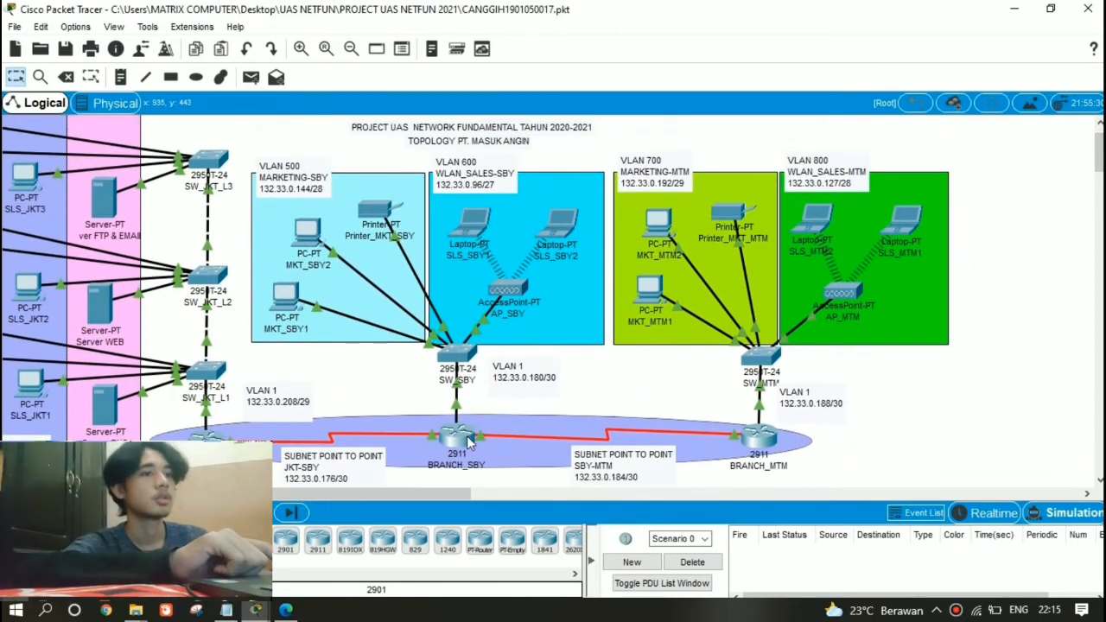
{"action": "mouse_move", "coordinate": [470, 441]}
{"action": "left_click", "coordinate": [554, 395]}
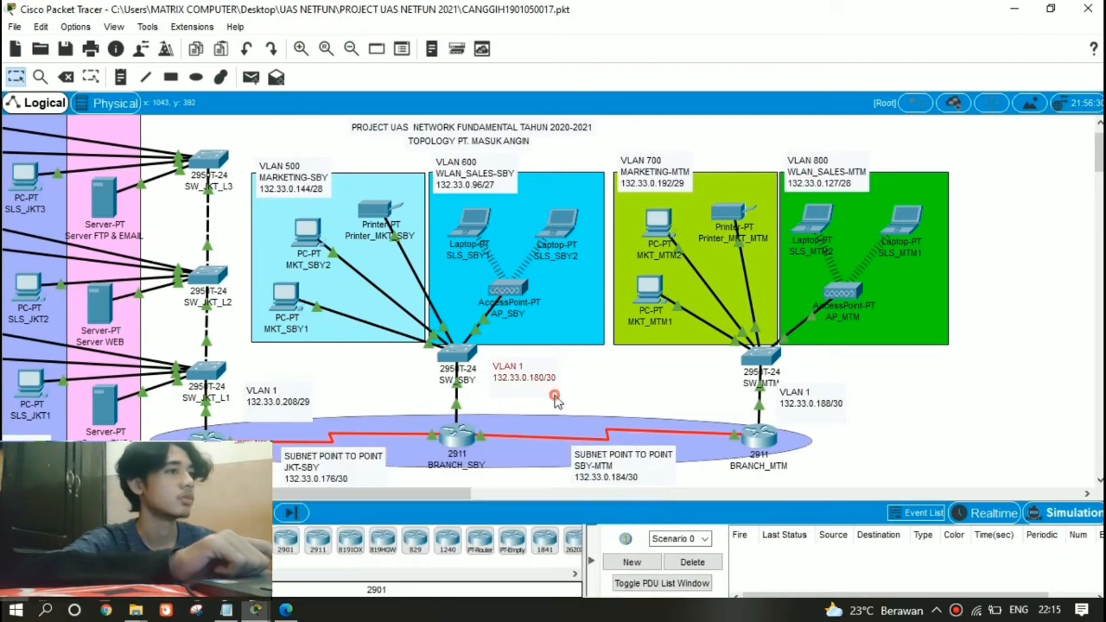
{"action": "left_click", "coordinate": [945, 467]}
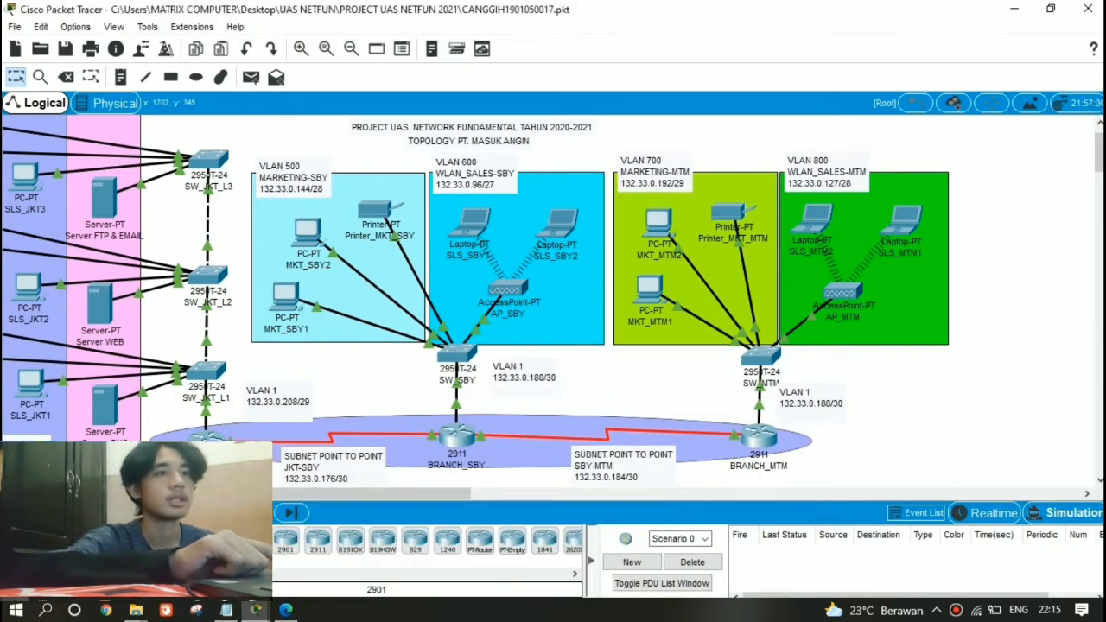
{"action": "scroll", "coordinate": [1099, 160], "scroll_direction": "up", "scroll_amount": 1}
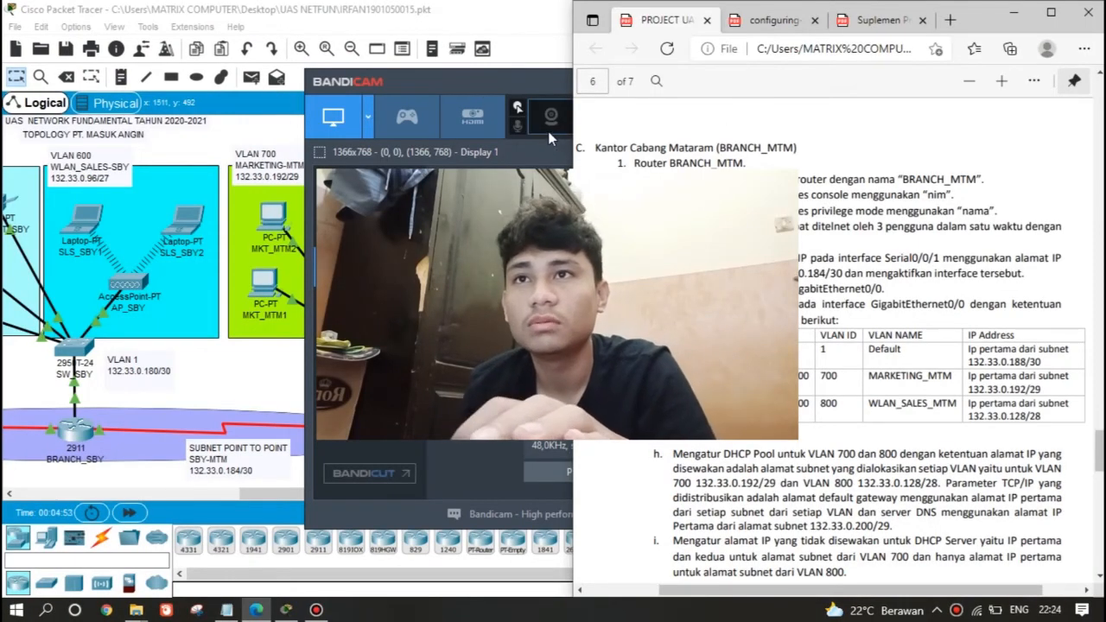
Clear the Bandicam window off the screen to uncover the topology and the assignment PDF
{"action": "left_click", "coordinate": [517, 79]}
{"action": "left_click_drag", "start_coordinate": [517, 79], "coordinate": [859, 80]}
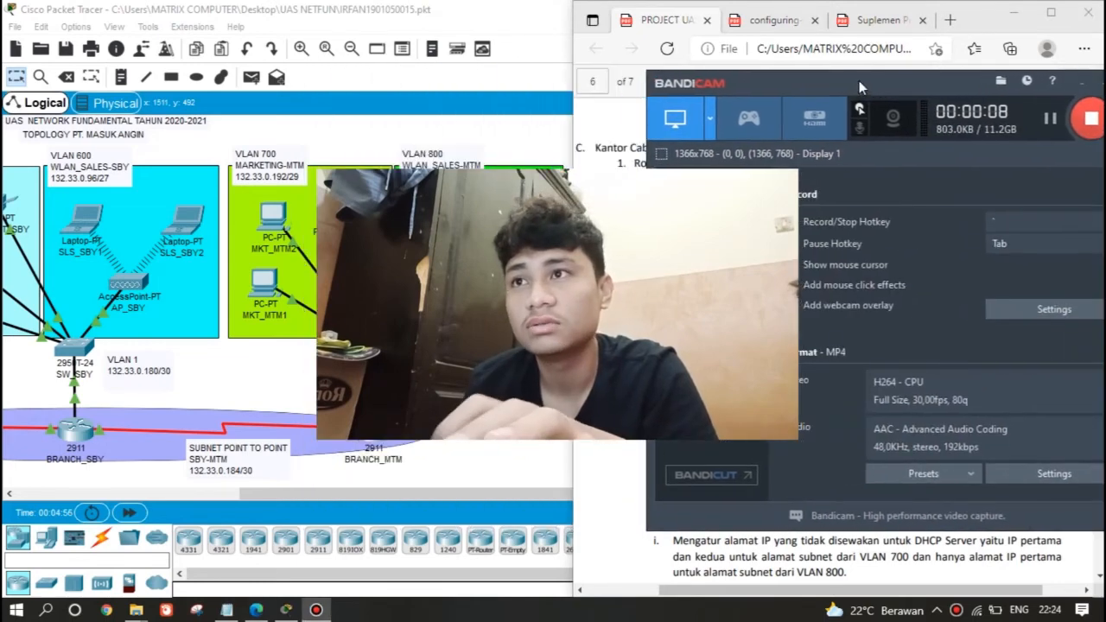
{"action": "left_click", "coordinate": [1097, 82]}
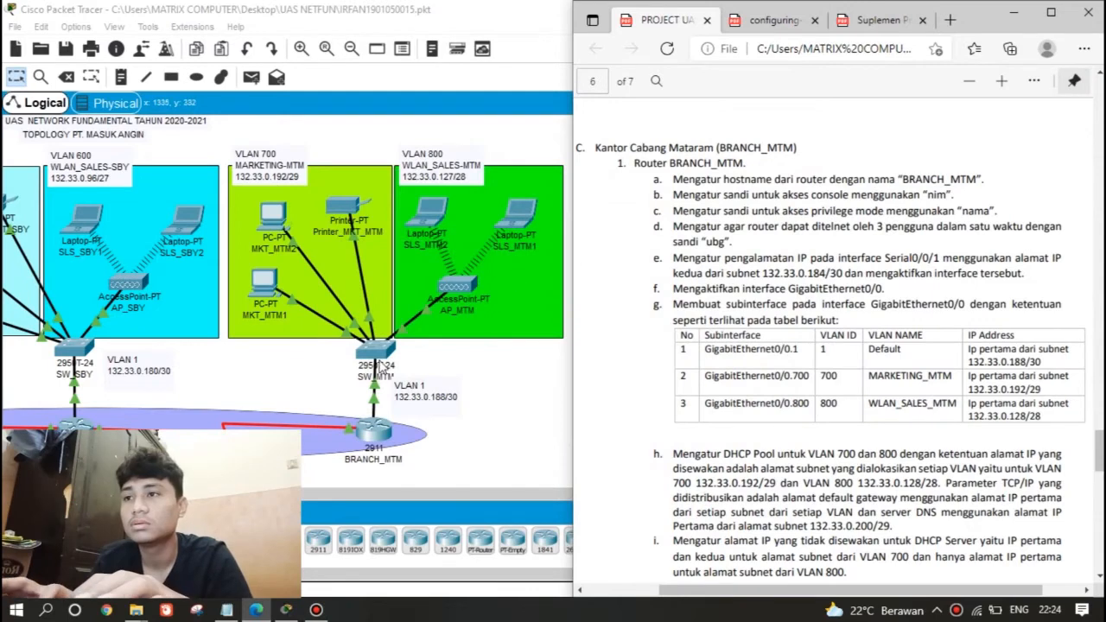
Open the BRANCH_MTM router beside the assignment PDF and check its hostname in the global settings
{"action": "left_click", "coordinate": [373, 433]}
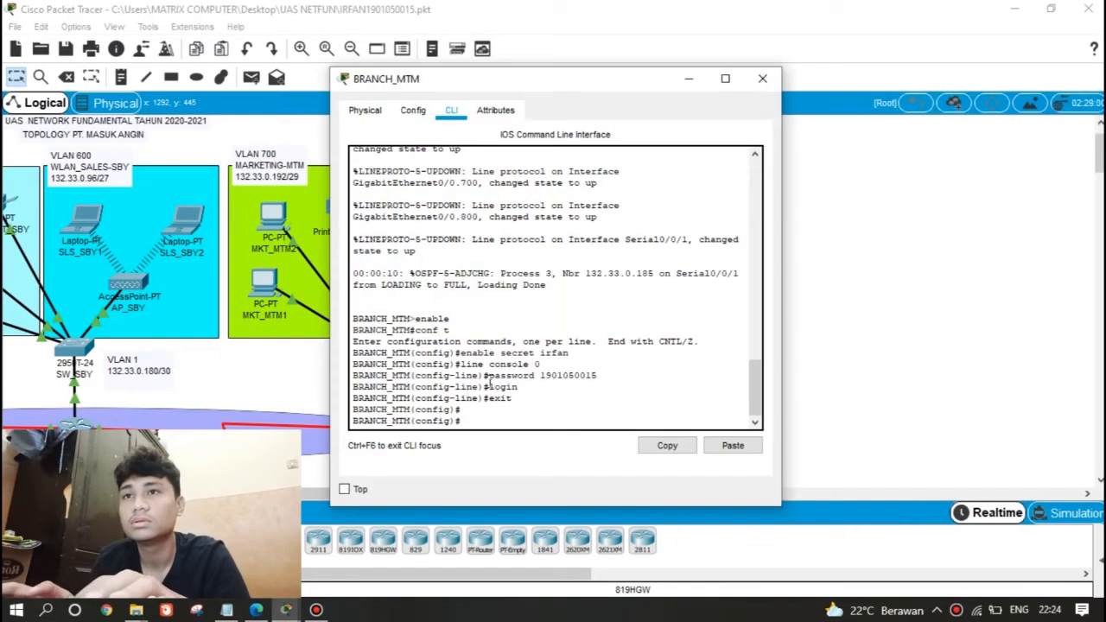
{"action": "left_click", "coordinate": [256, 610]}
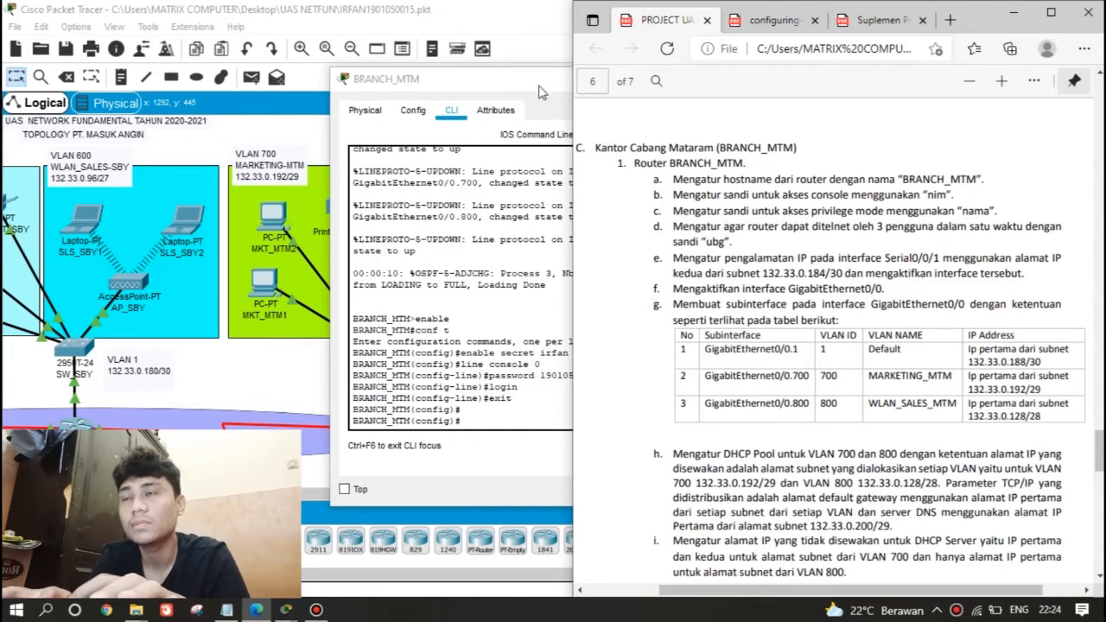
{"action": "left_click", "coordinate": [402, 110]}
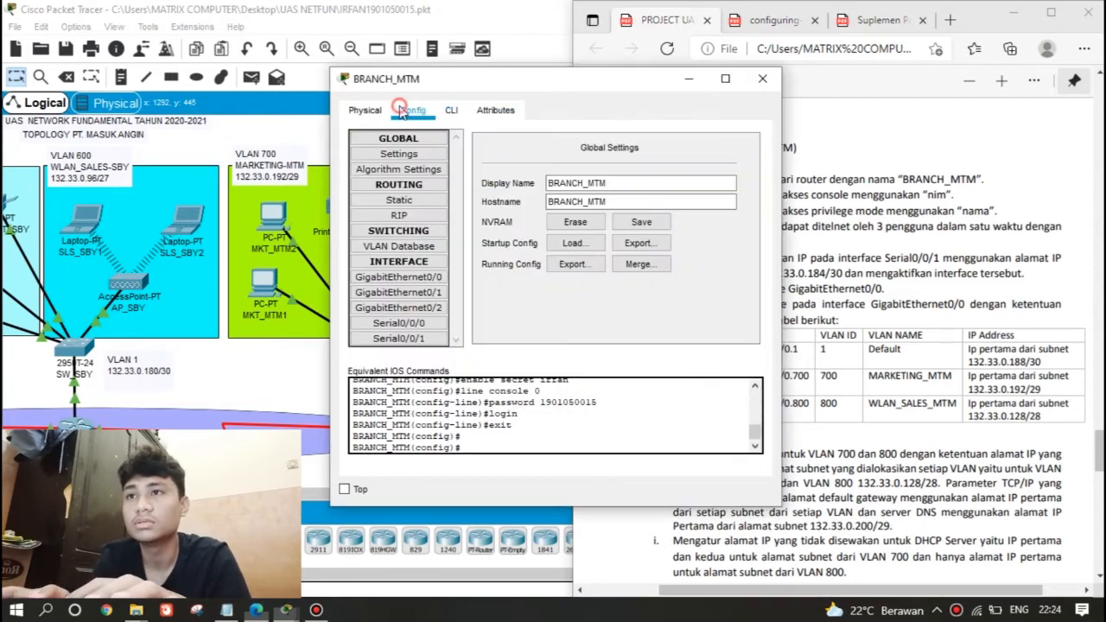
{"action": "left_click", "coordinate": [608, 203]}
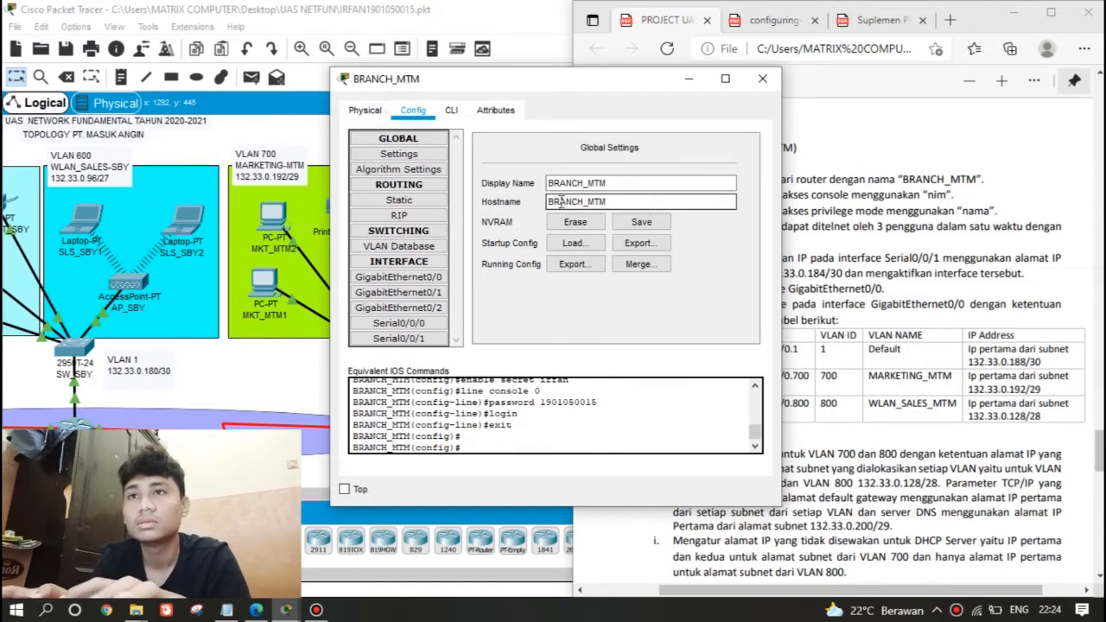
Bring up BRANCH_MTM's command line and move its window clear of the assignment's router requirements
{"action": "left_click", "coordinate": [451, 110]}
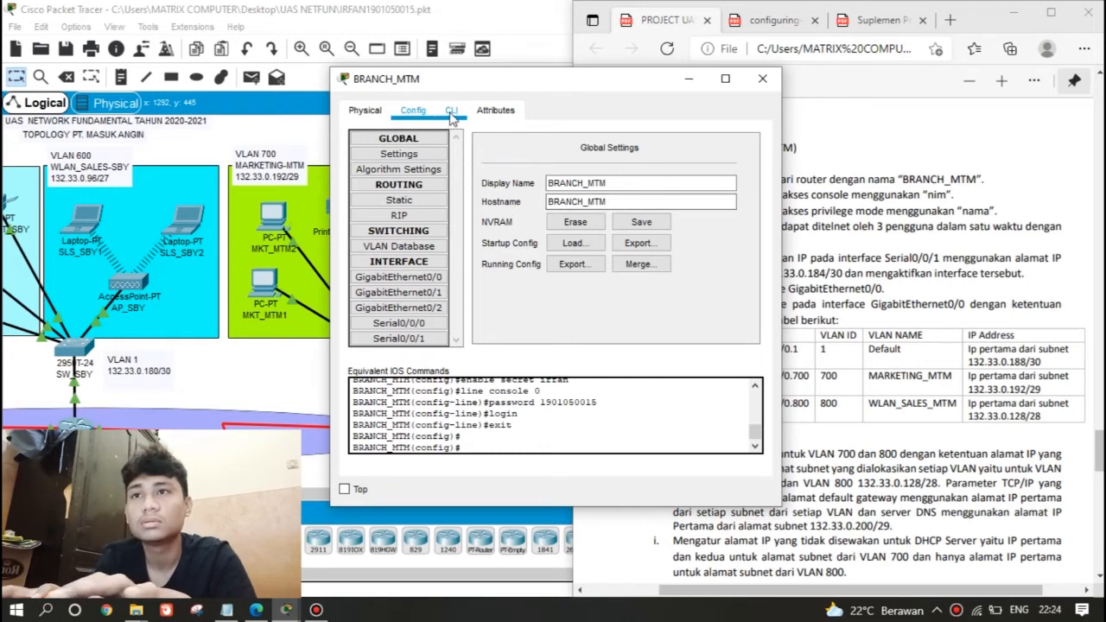
{"action": "left_click_drag", "start_coordinate": [599, 93], "coordinate": [448, 100]}
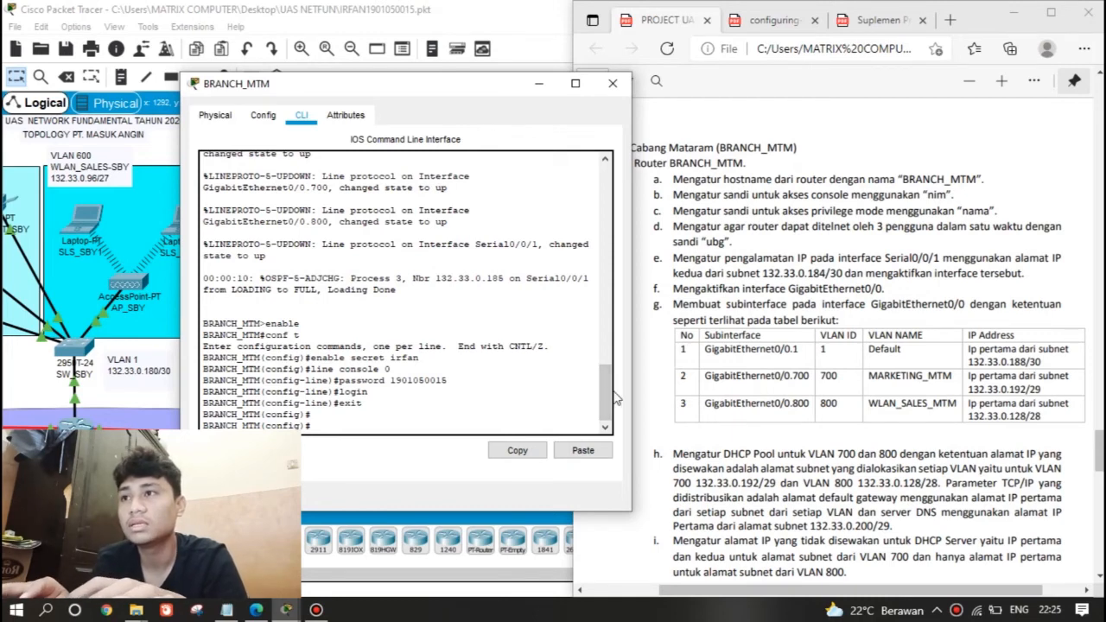
{"action": "mouse_move", "coordinate": [605, 397]}
{"action": "left_mouse_down"}
{"action": "mouse_move", "coordinate": [605, 371]}
{"action": "mouse_move", "coordinate": [601, 401]}
{"action": "left_mouse_up"}
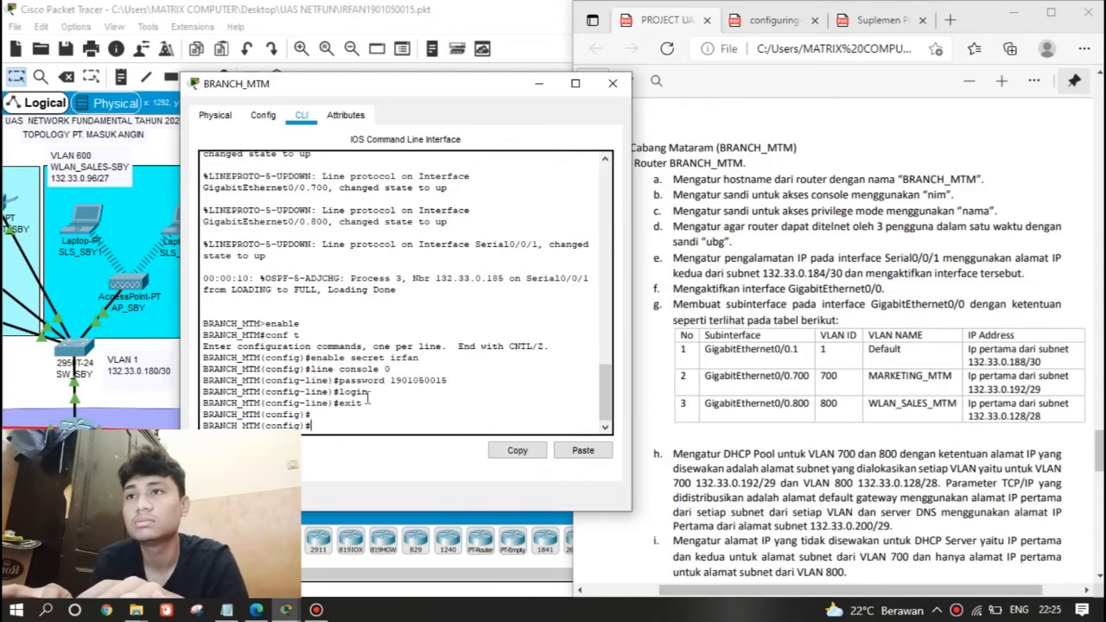
Run "do show ip int brief" on BRANCH_MTM to check its interface and subinterface addresses against the assignment
{"action": "key", "text": "Return"}
{"action": "key", "text": "Return"}
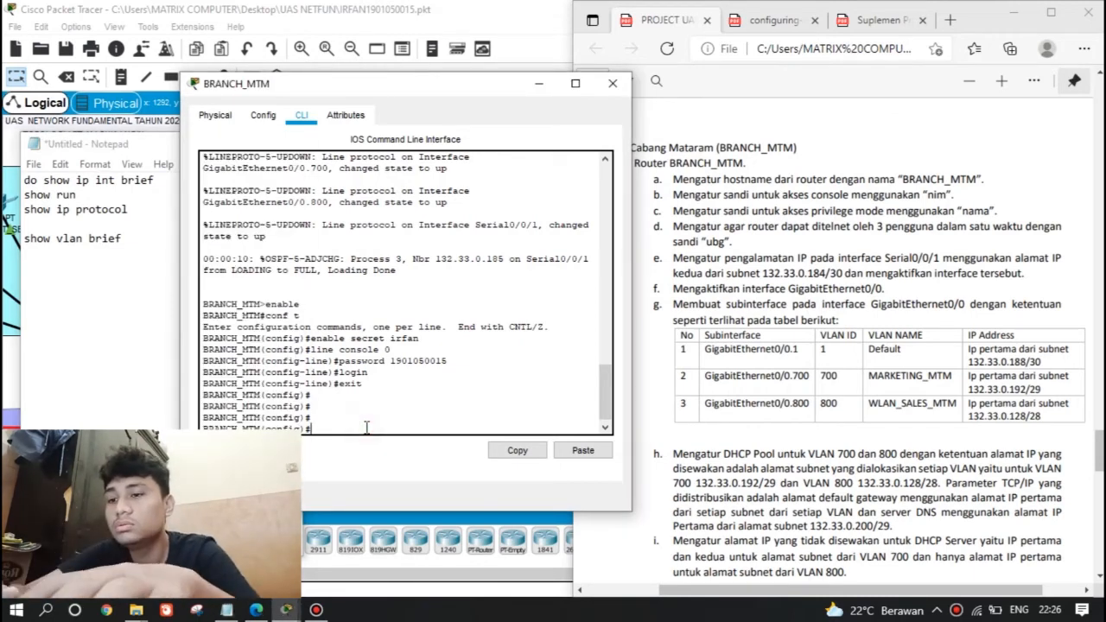
{"action": "type", "text": "o show ip"}
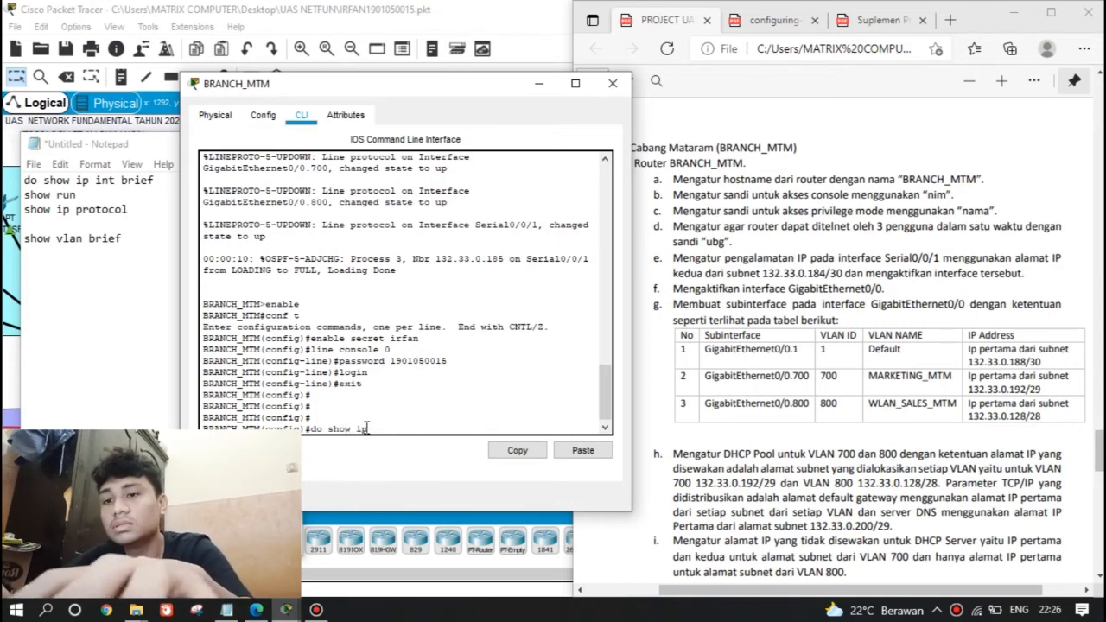
{"action": "type", "text": " int brief"}
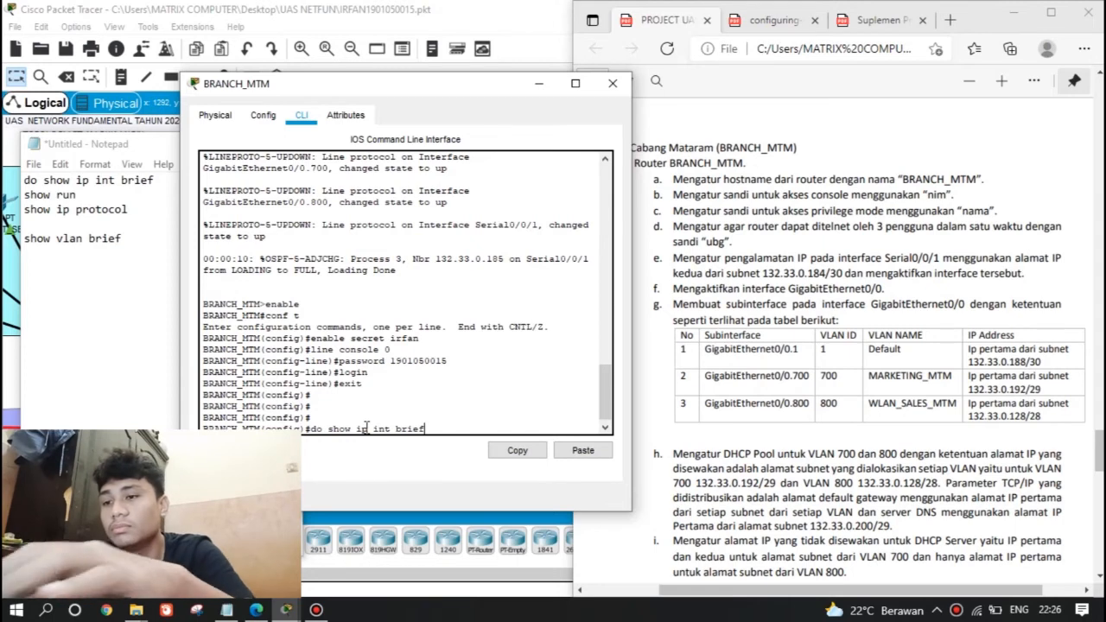
{"action": "key", "text": "Return"}
{"action": "key", "text": "Return"}
{"action": "key", "text": "Return"}
{"action": "key", "text": "Return"}
{"action": "key", "text": "Return"}
{"action": "key", "text": "Return"}
{"action": "key", "text": "Return"}
{"action": "left_click_drag", "start_coordinate": [607, 397], "coordinate": [610, 391]}
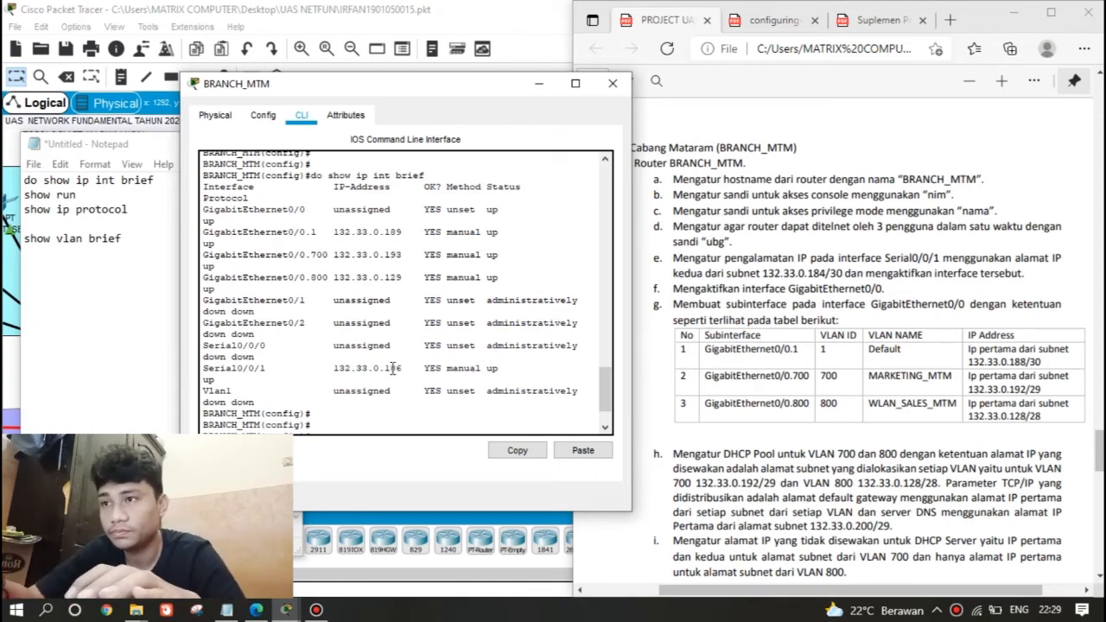
Run "do show run" on BRANCH_MTM and page on to the DHCP pools and excluded addresses
{"action": "key", "text": "Return"}
{"action": "key", "text": "Return"}
{"action": "key", "text": "Return"}
{"action": "key", "text": "Return"}
{"action": "key", "text": "Return"}
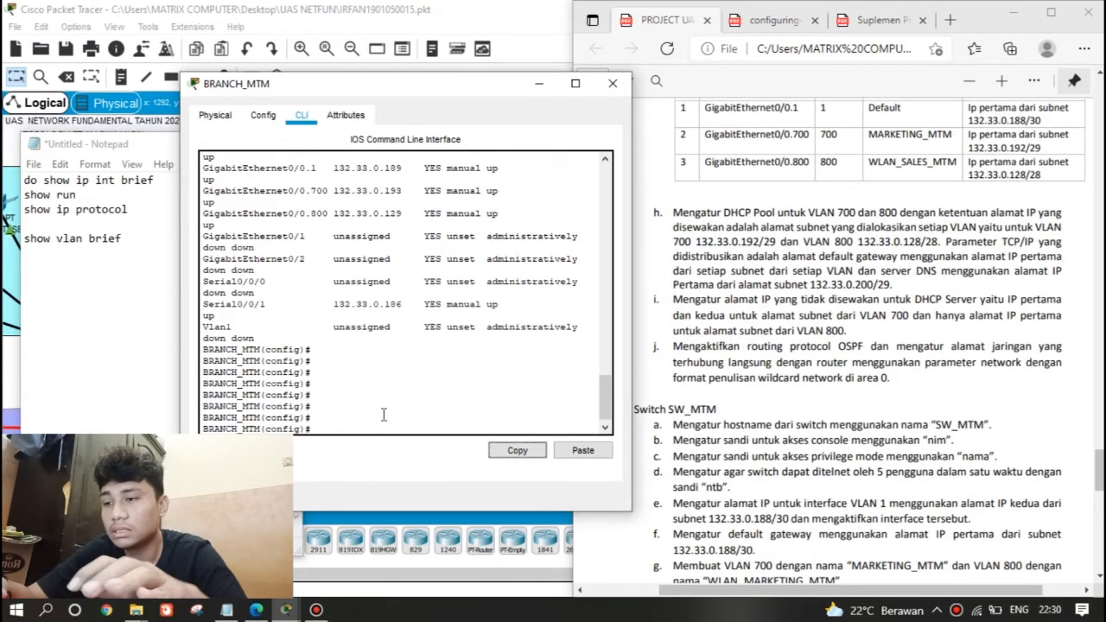
{"action": "left_click", "coordinate": [334, 425]}
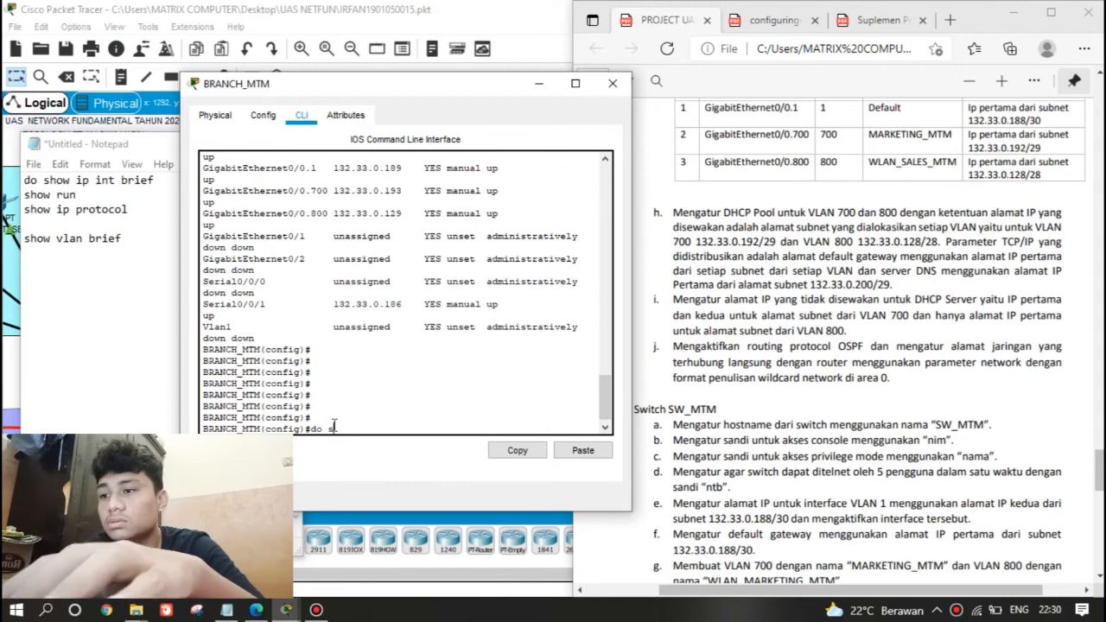
{"action": "type", "text": "do show run"}
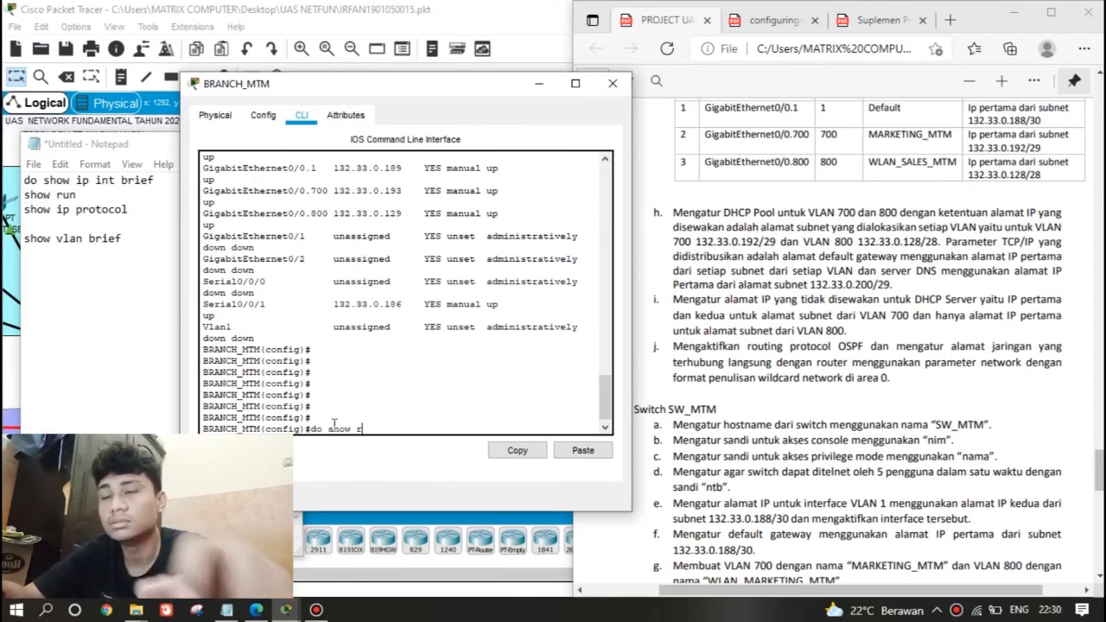
{"action": "key", "text": "Return"}
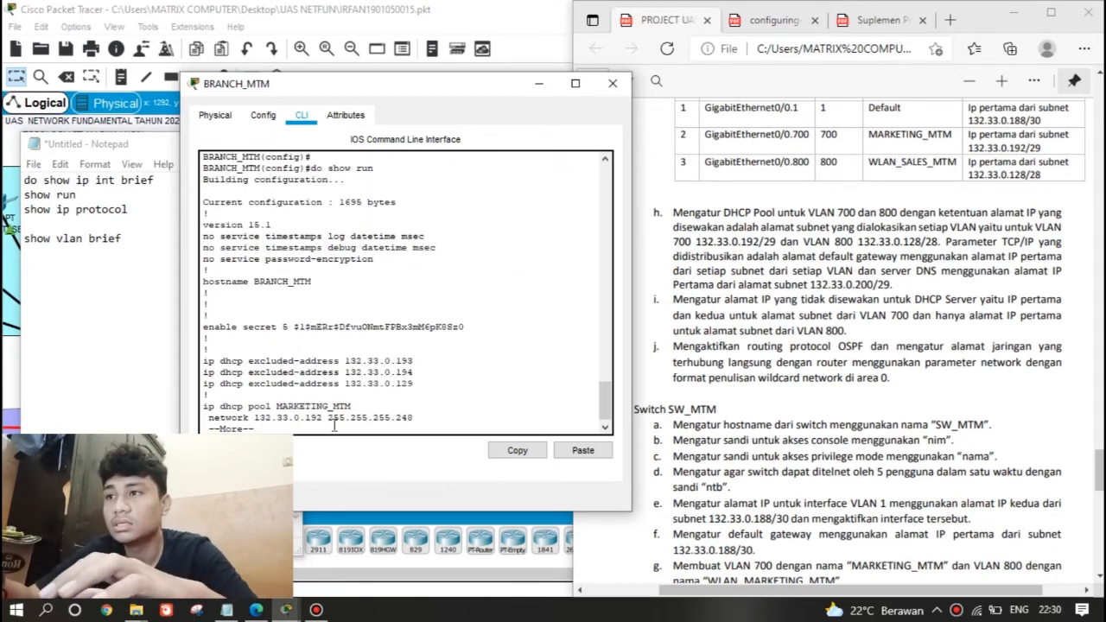
{"action": "key", "text": "space"}
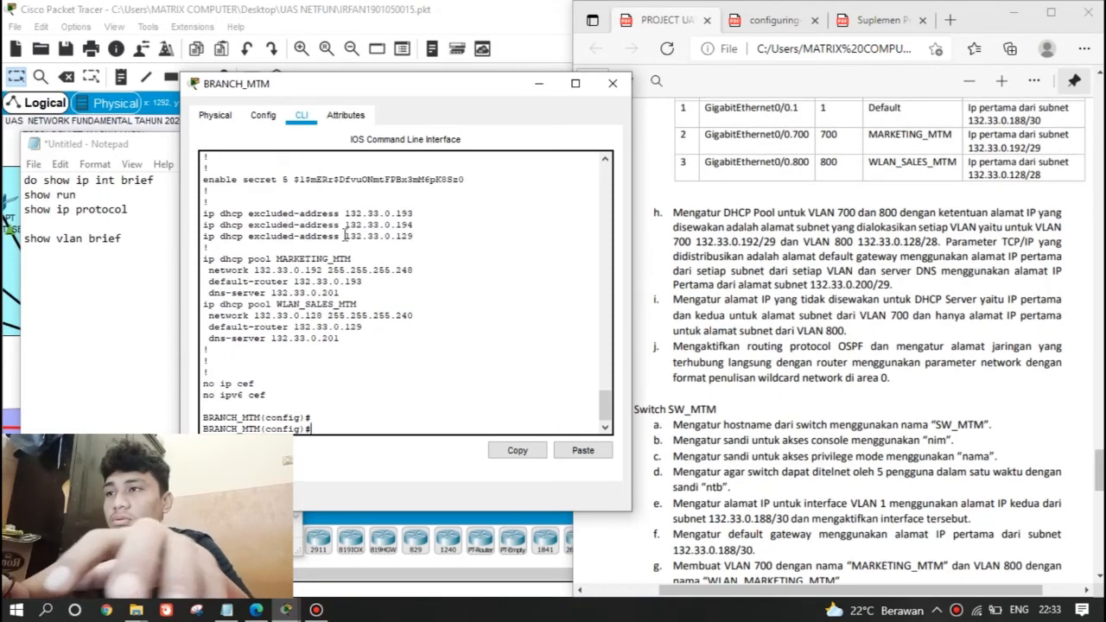
Run "do show ip protocol" on BRANCH_MTM to check its OSPF routing against the assignment
{"action": "key", "text": "Return"}
{"action": "key", "text": "Return"}
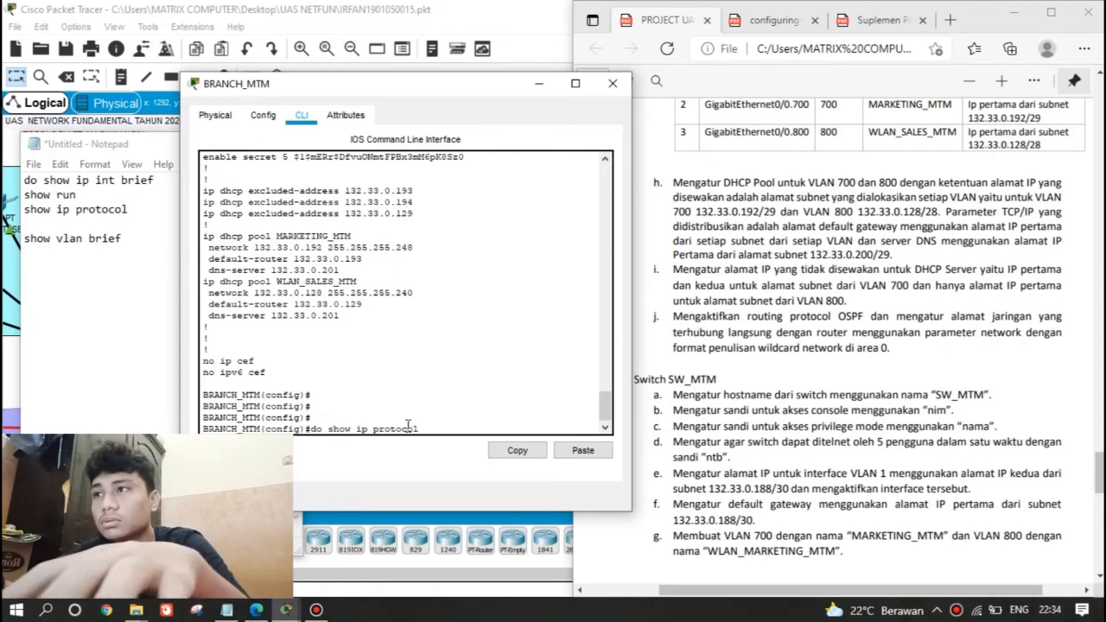
{"action": "key", "text": "Return"}
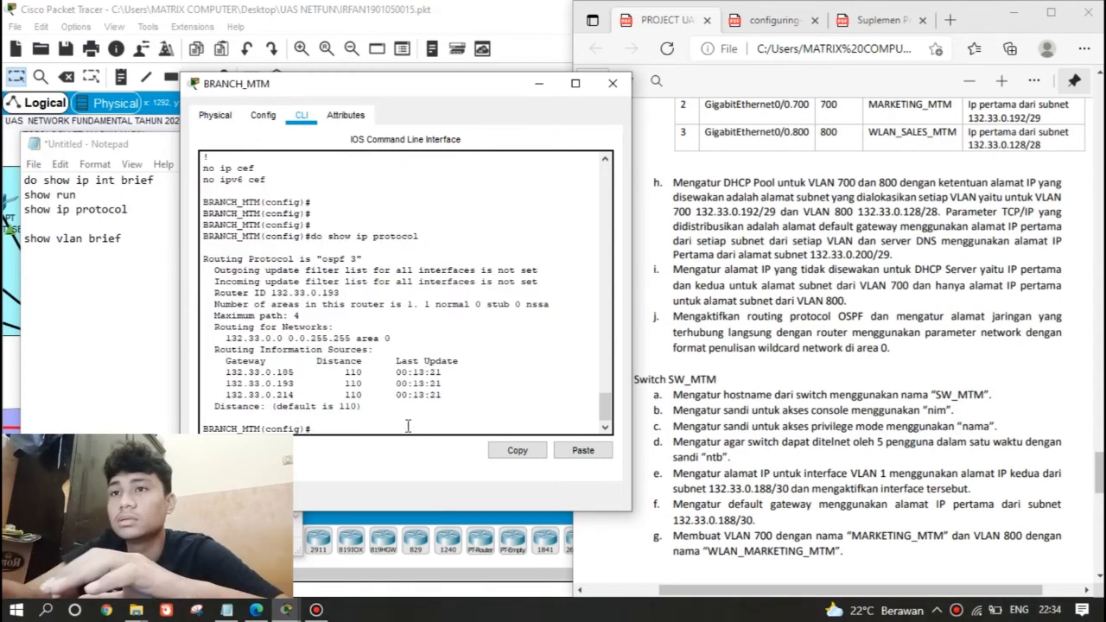
{"action": "key", "text": "Return"}
{"action": "key", "text": "Return"}
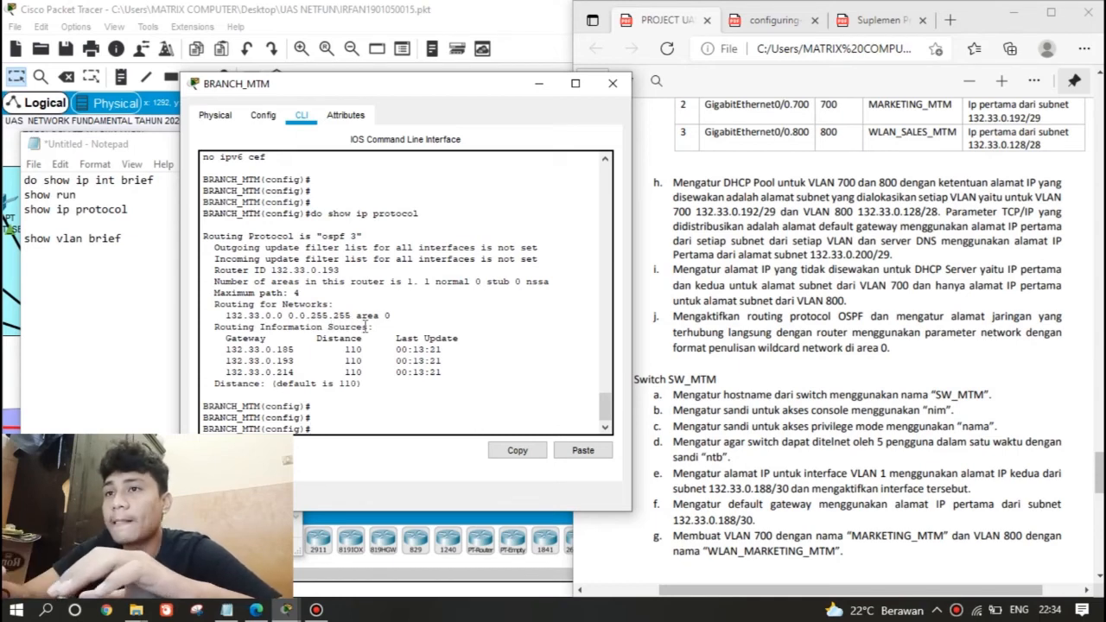
{"action": "key", "text": "Return"}
{"action": "key", "text": "Return"}
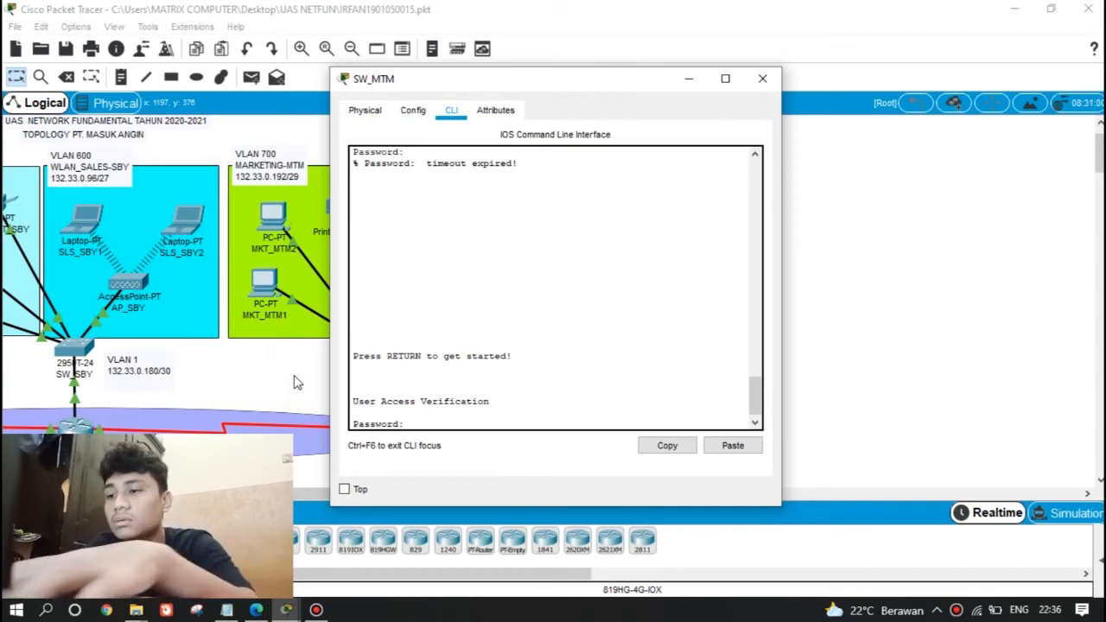
Log in to the SW_MTM switch with the console and enable passwords and enter global configuration mode
{"action": "key", "text": "Return"}
{"action": "key", "text": "Return"}
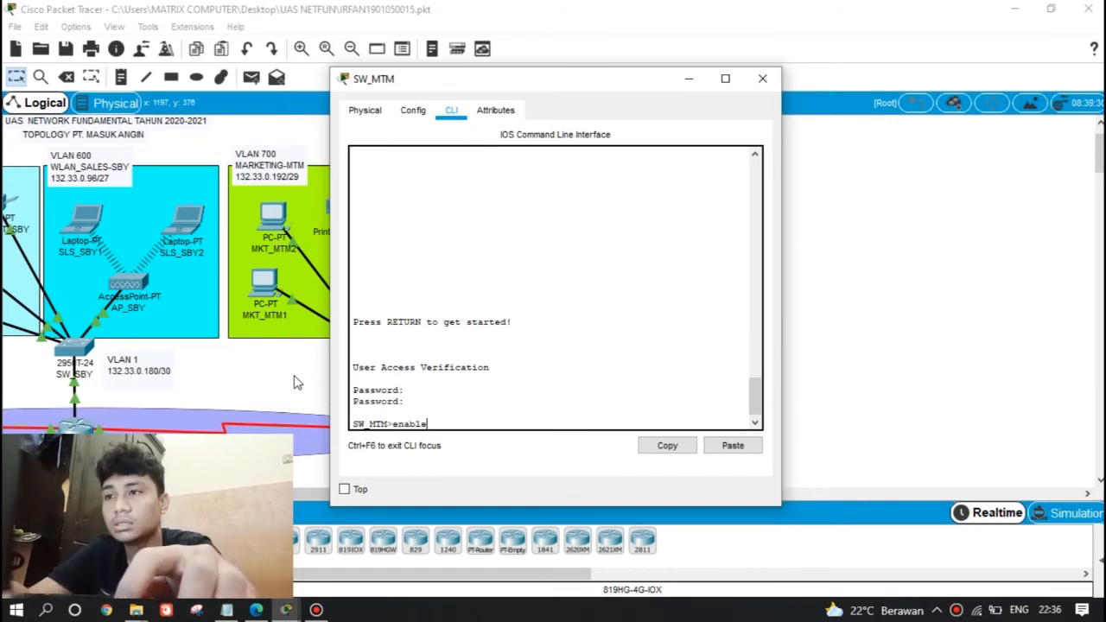
{"action": "type", "text": "enable"}
{"action": "key", "text": "Return"}
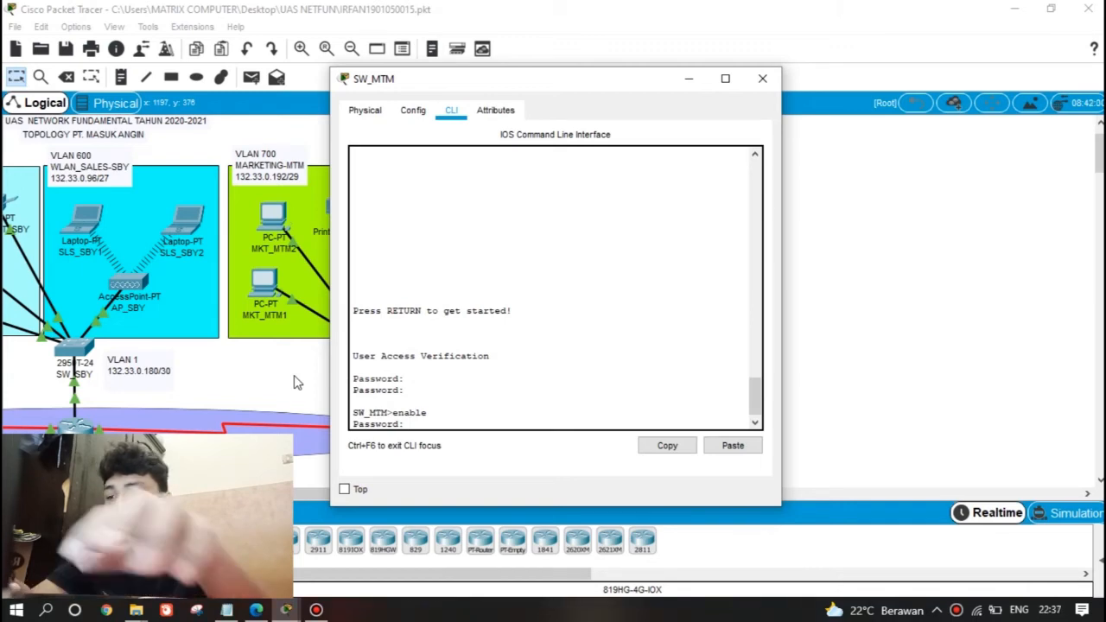
{"action": "key", "text": "Return"}
{"action": "key", "text": "Return"}
{"action": "key", "text": "Return"}
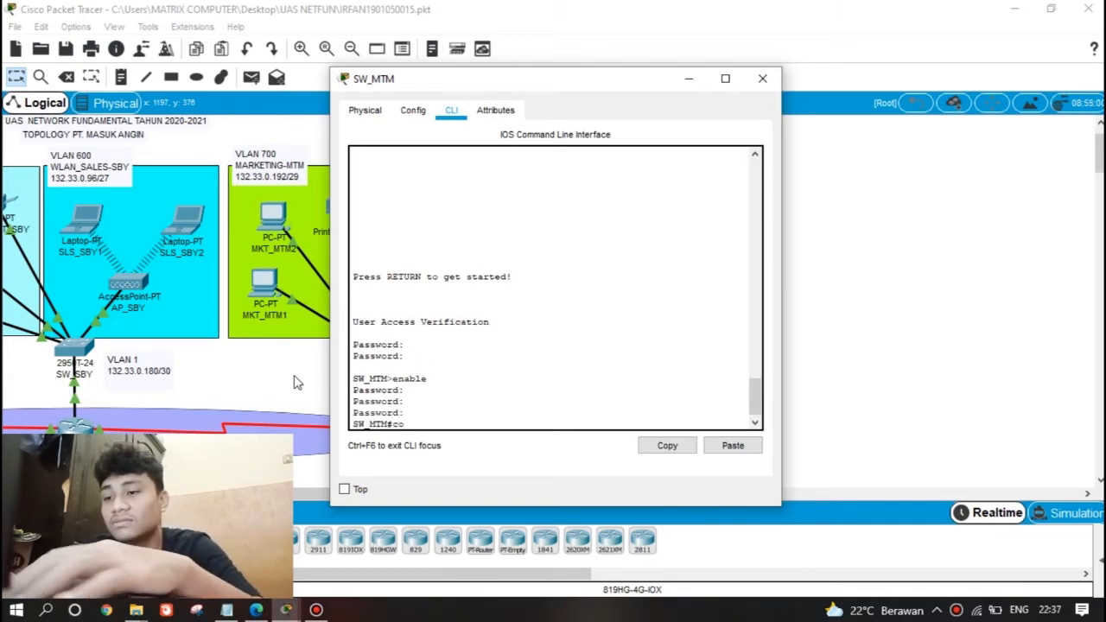
{"action": "type", "text": "conf t"}
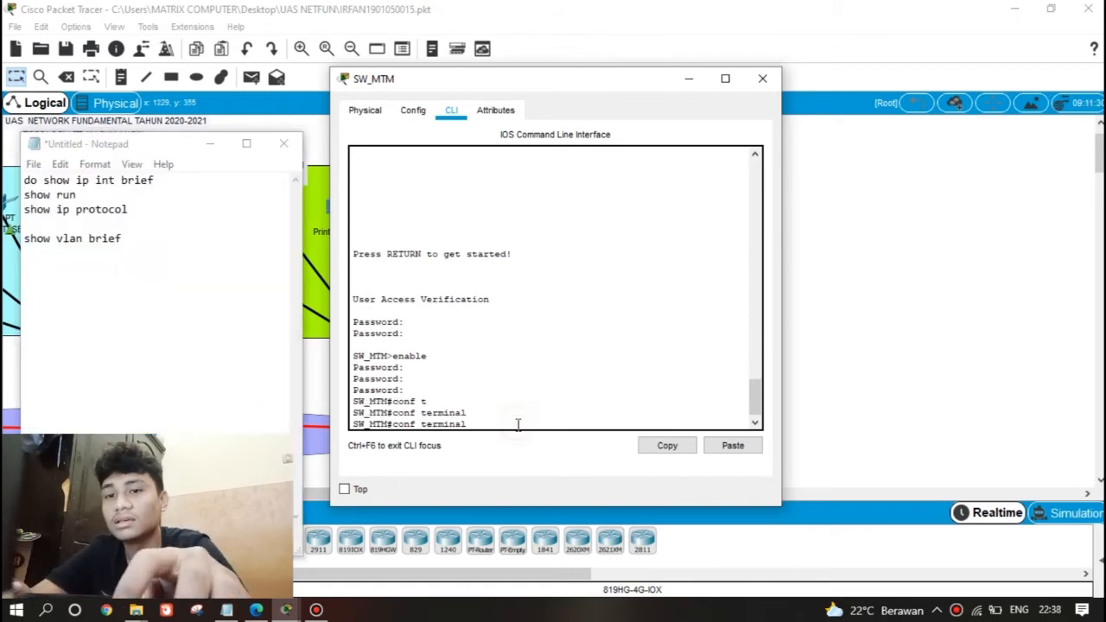
{"action": "type", "text": "l"}
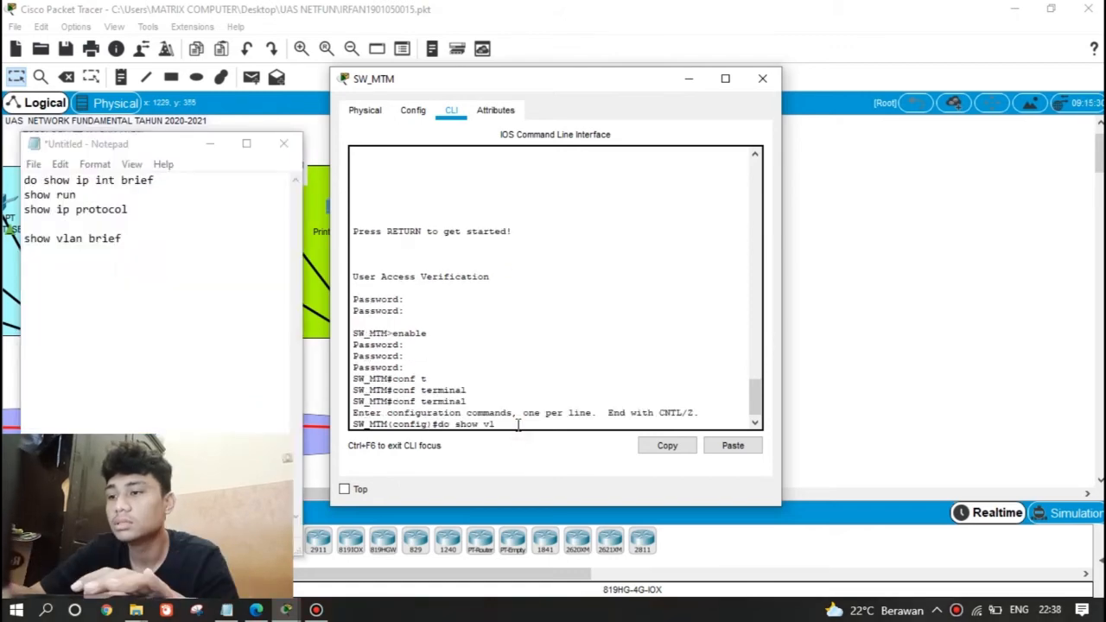
{"action": "type", "text": "an brie"}
{"action": "key", "text": "BackSpace"}
{"action": "key", "text": "BackSpace"}
{"action": "key", "text": "BackSpace"}
{"action": "key", "text": "BackSpace"}
{"action": "key", "text": "BackSpace"}
{"action": "key", "text": "BackSpace"}
{"action": "key", "text": "BackSpace"}
{"action": "key", "text": "BackSpace"}
{"action": "key", "text": "BackSpace"}
{"action": "key", "text": "BackSpace"}
{"action": "key", "text": "BackSpace"}
{"action": "key", "text": "BackSpace"}
{"action": "key", "text": "BackSpace"}
{"action": "key", "text": "BackSpace"}
{"action": "key", "text": "BackSpace"}
{"action": "key", "text": "BackSpace"}
{"action": "key", "text": "BackSpace"}
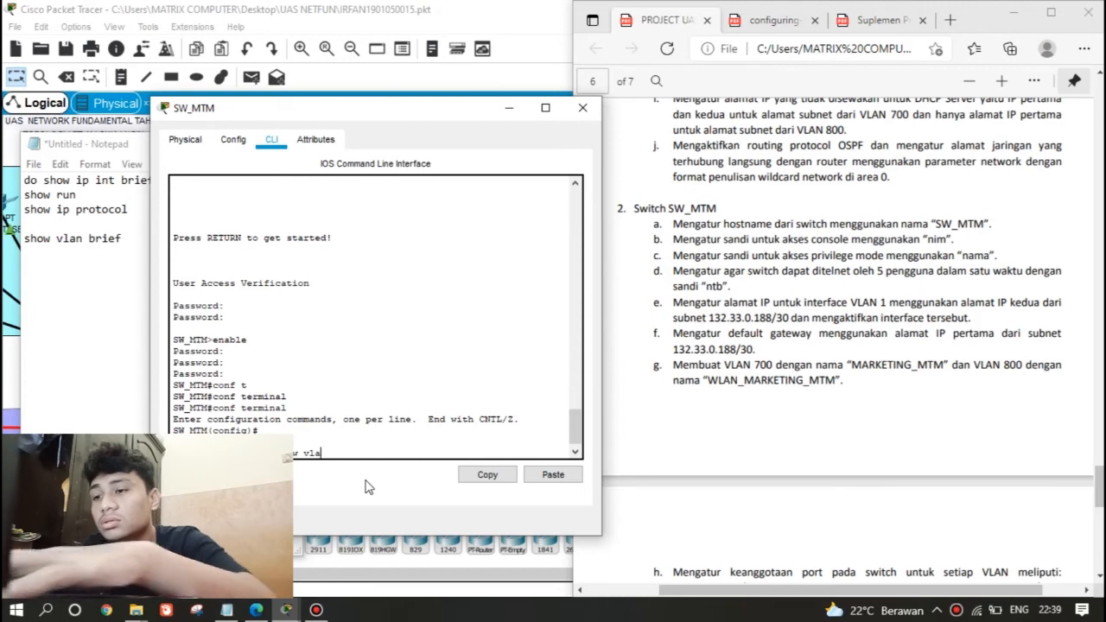
Run "do show vlan brief" on SW_MTM to check its VLANs and port assignments against the assignment
{"action": "type", "text": "n brief"}
{"action": "key", "text": "Return"}
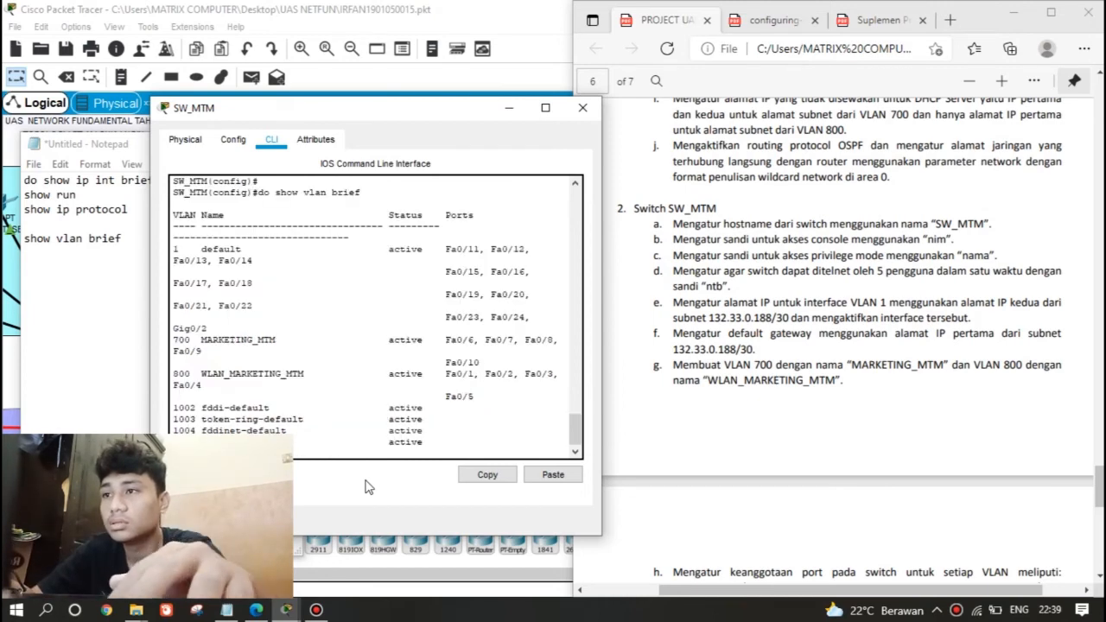
Compare SW_MTM with its remaining assignment requirements, read on to the Mataram host requirements, and close the switch's window
{"action": "key", "text": "alt+Tab"}
{"action": "key", "text": "Page_Down"}
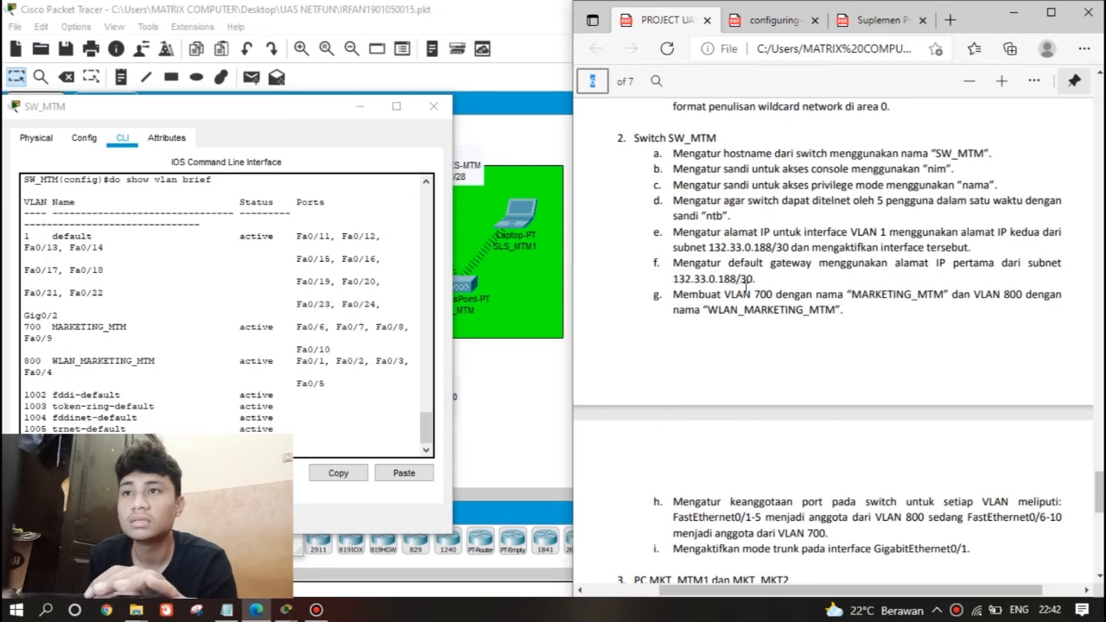
{"action": "scroll", "coordinate": [745, 287], "scroll_direction": "down", "scroll_amount": 5}
{"action": "left_click", "coordinate": [434, 106]}
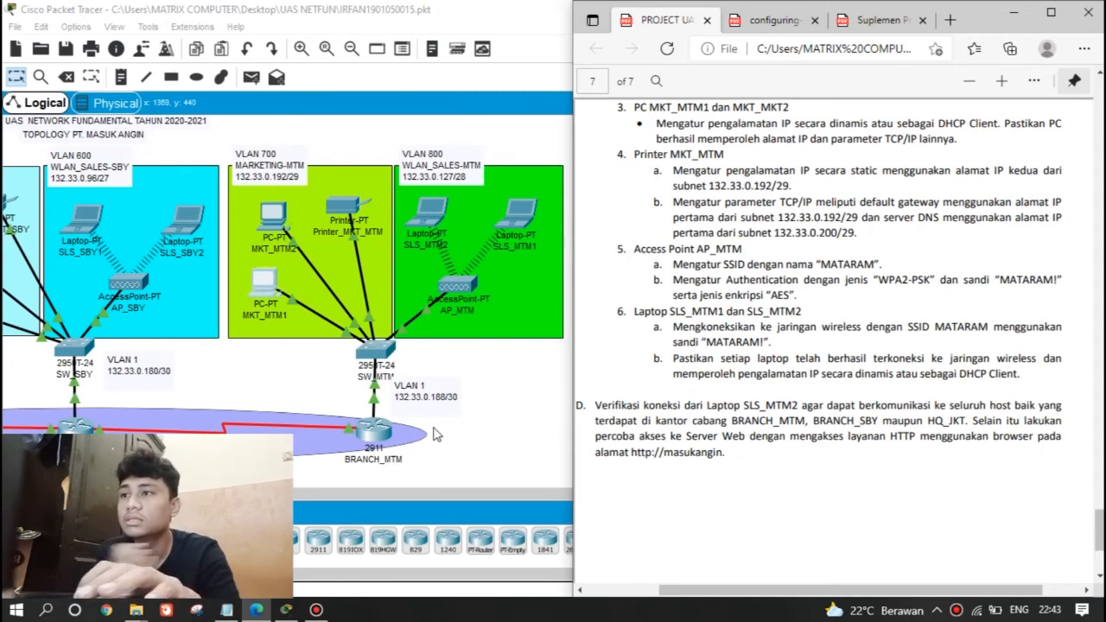
Renew the IPv4 address of PC MKT_MTM1 by switching its IP configuration to Static and back to DHCP
{"action": "left_click", "coordinate": [435, 434]}
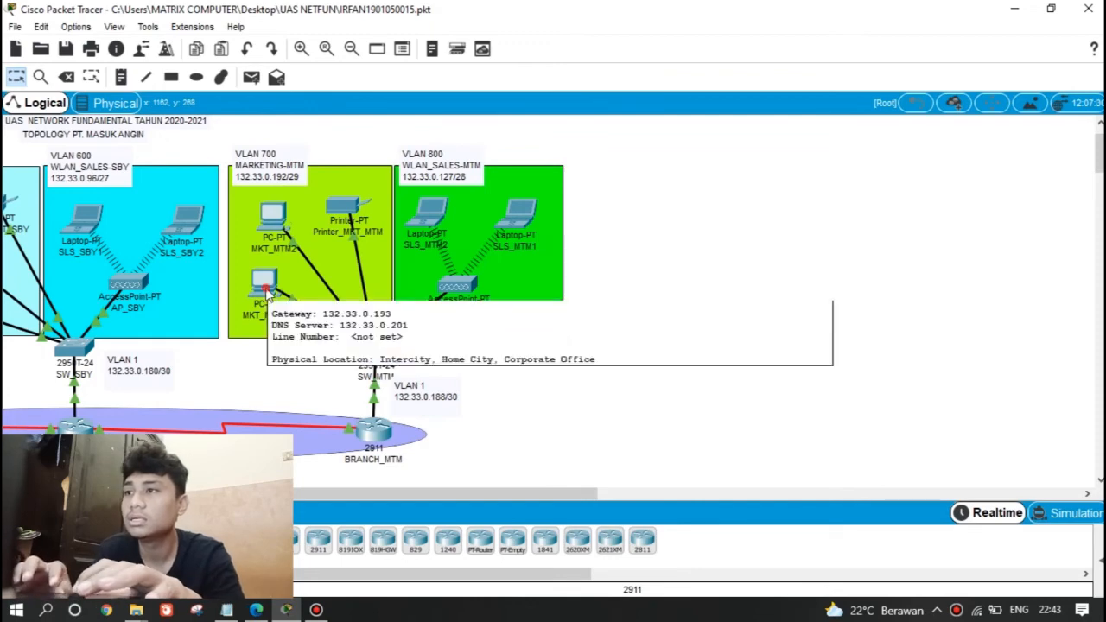
{"action": "left_click", "coordinate": [267, 290]}
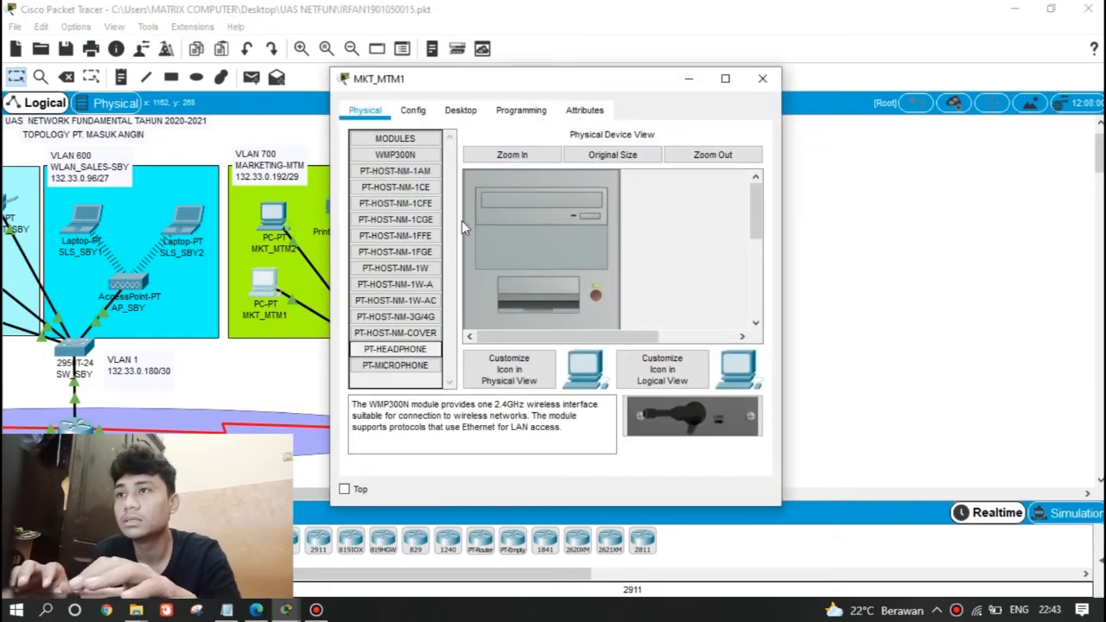
{"action": "left_click", "coordinate": [424, 120]}
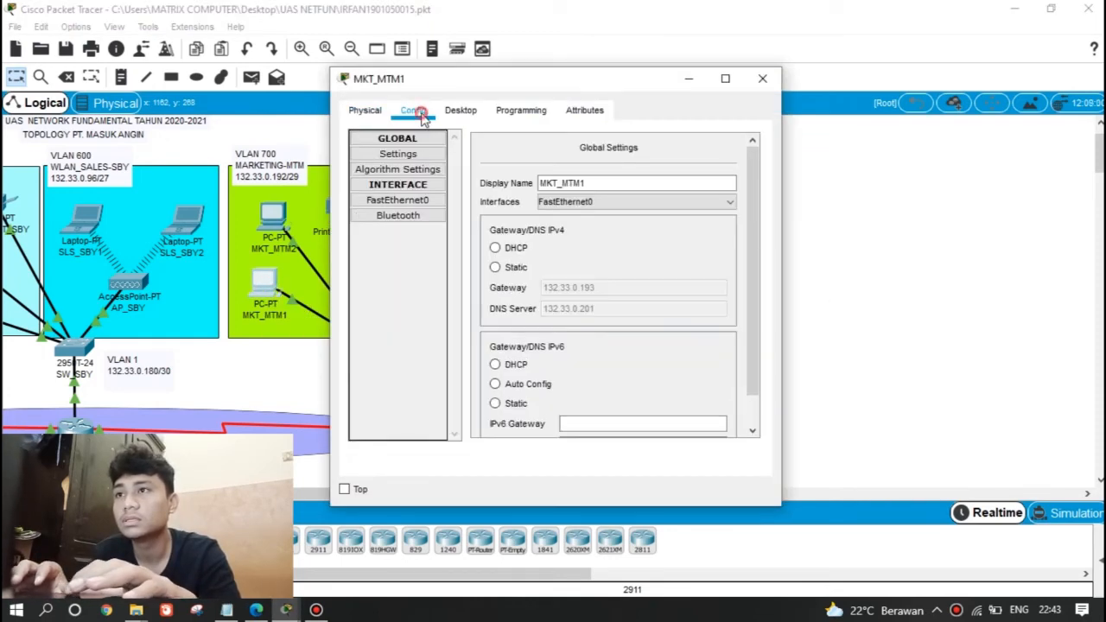
{"action": "left_click", "coordinate": [457, 114]}
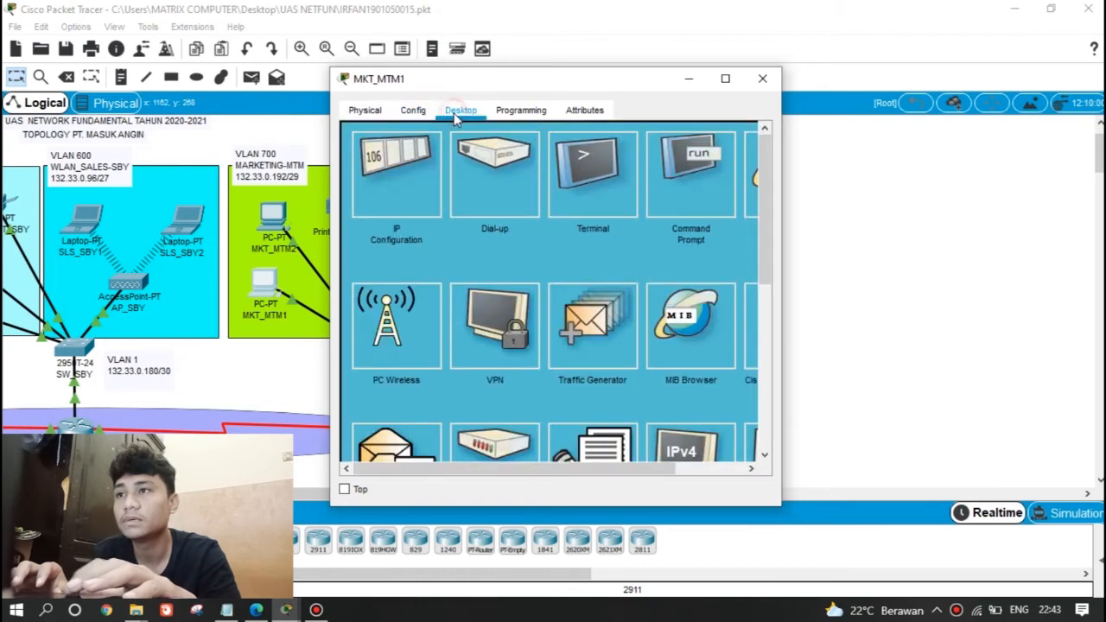
{"action": "left_click", "coordinate": [431, 186]}
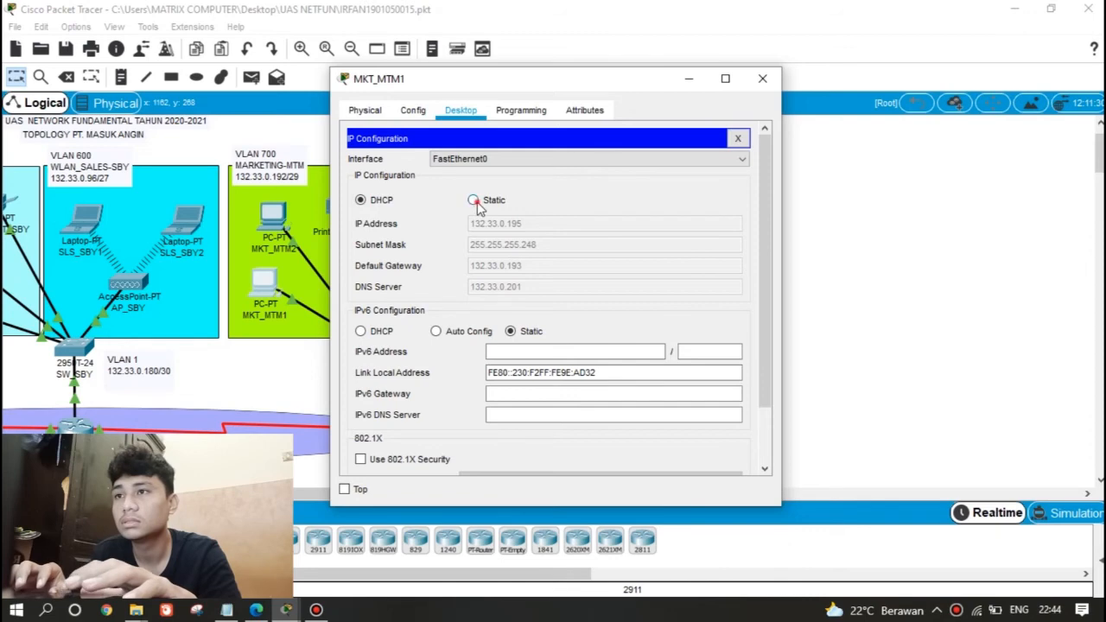
{"action": "left_click", "coordinate": [473, 201]}
{"action": "left_click", "coordinate": [361, 201]}
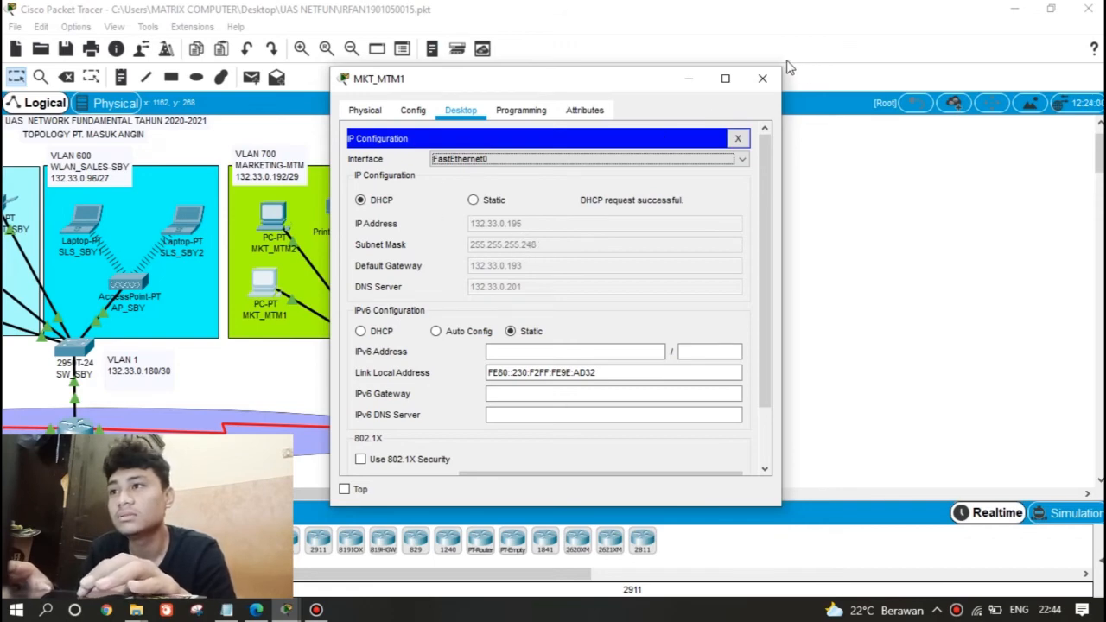
{"action": "left_click", "coordinate": [765, 79]}
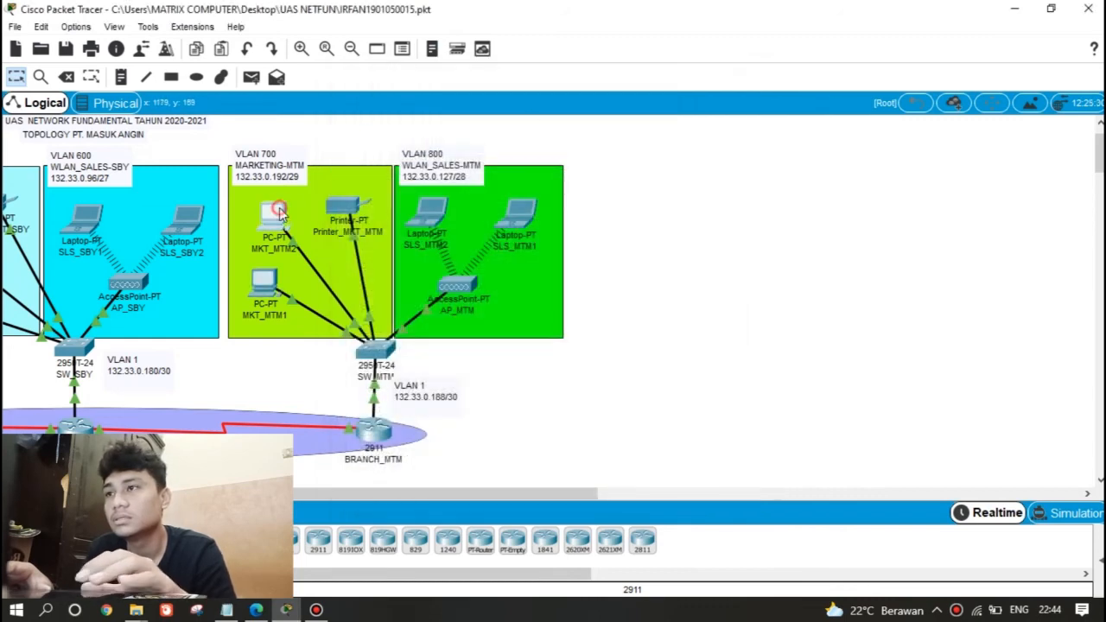
Request a fresh IPv4 address for PC MKT_MTM2 by setting its IP configuration to Static and back to DHCP
{"action": "left_click", "coordinate": [275, 214]}
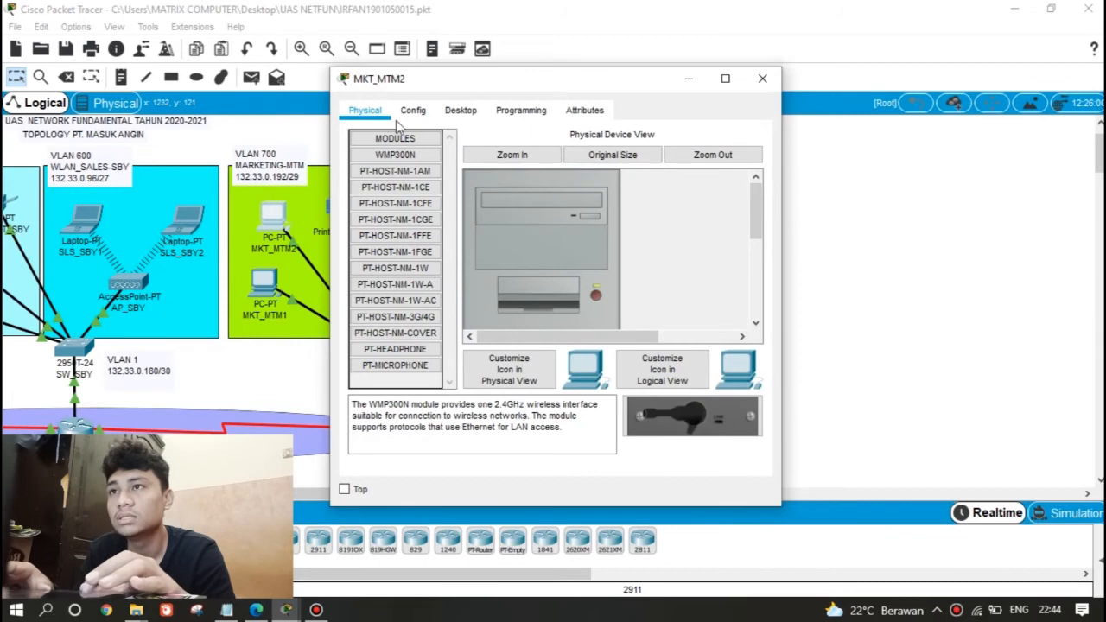
{"action": "left_click", "coordinate": [474, 114]}
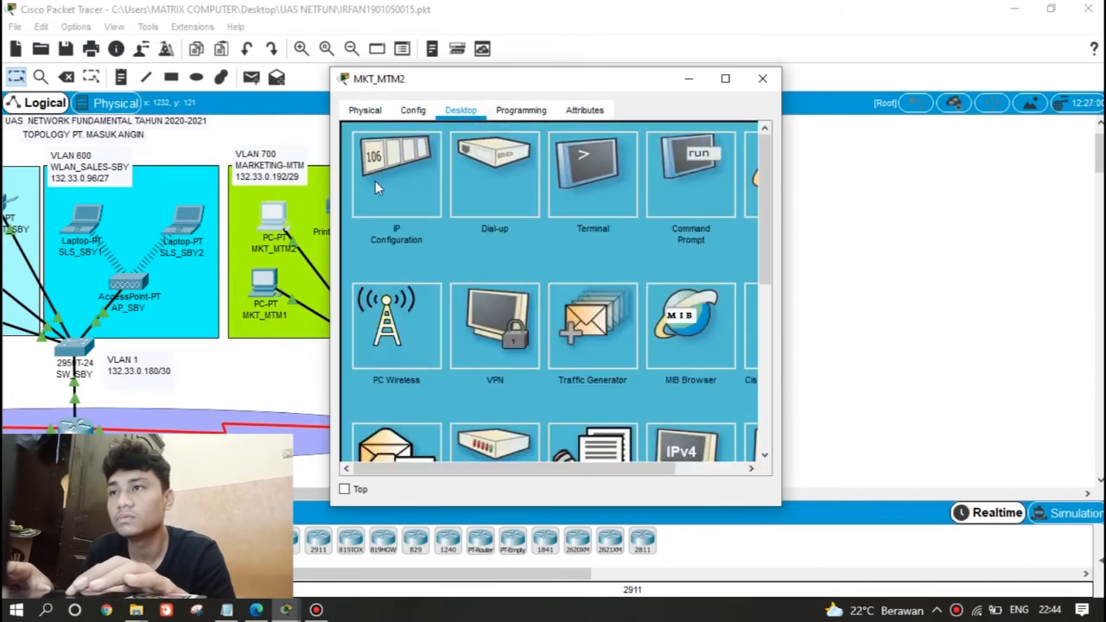
{"action": "left_click", "coordinate": [375, 180]}
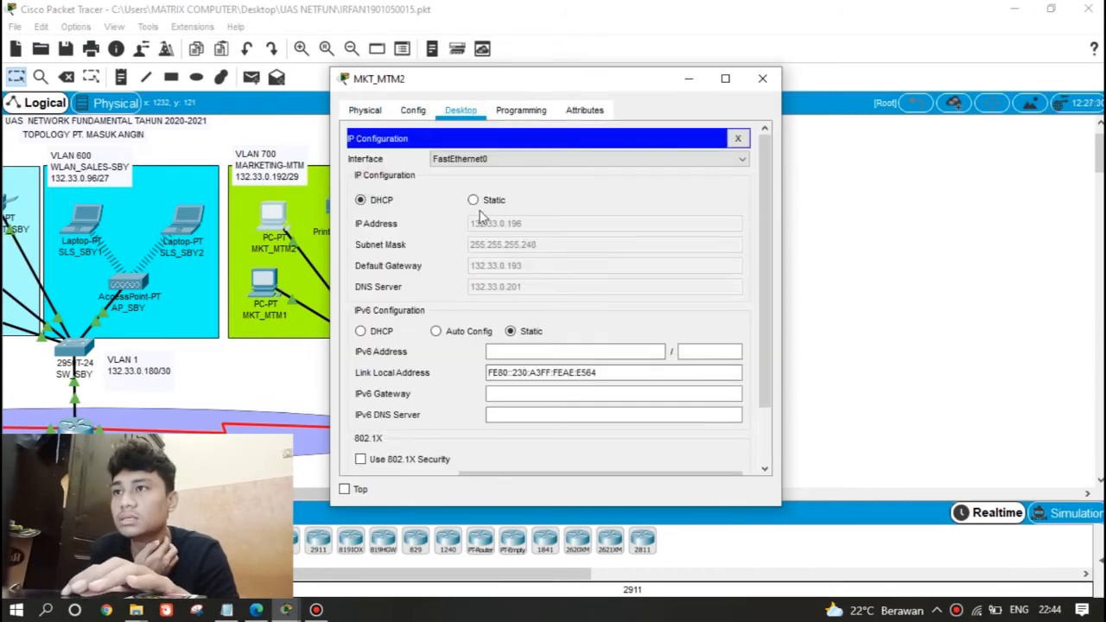
{"action": "left_click", "coordinate": [472, 199]}
{"action": "left_click", "coordinate": [360, 201]}
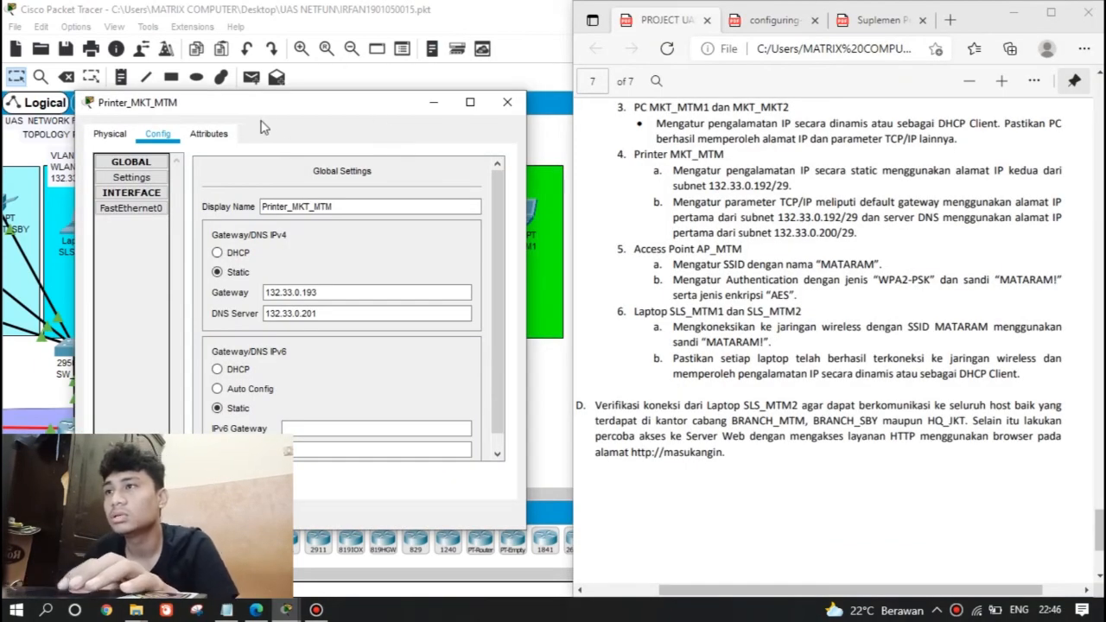
Check Printer_MKT_MTM's static IP address, subnet mask, gateway and DNS server against the assignment
{"action": "left_click", "coordinate": [156, 210]}
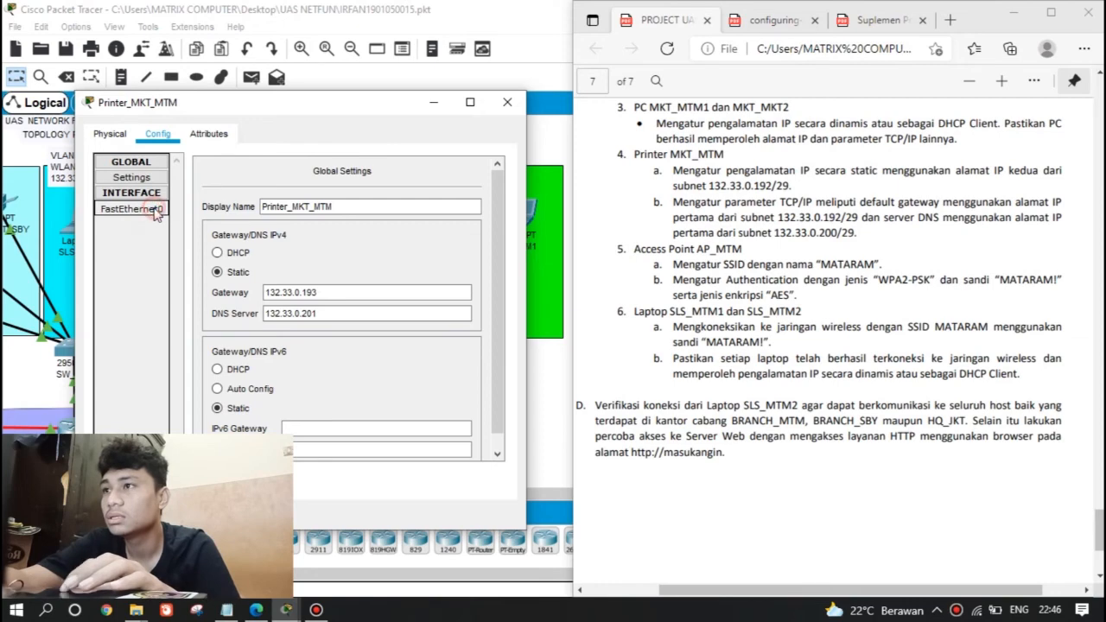
{"action": "left_click", "coordinate": [358, 308]}
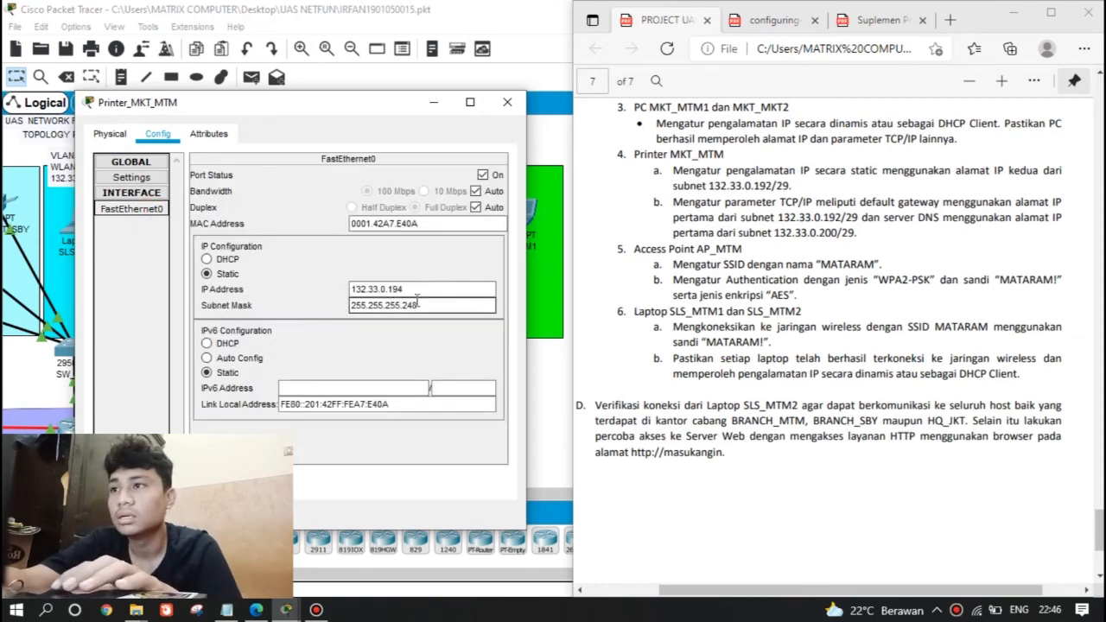
{"action": "left_click", "coordinate": [386, 291]}
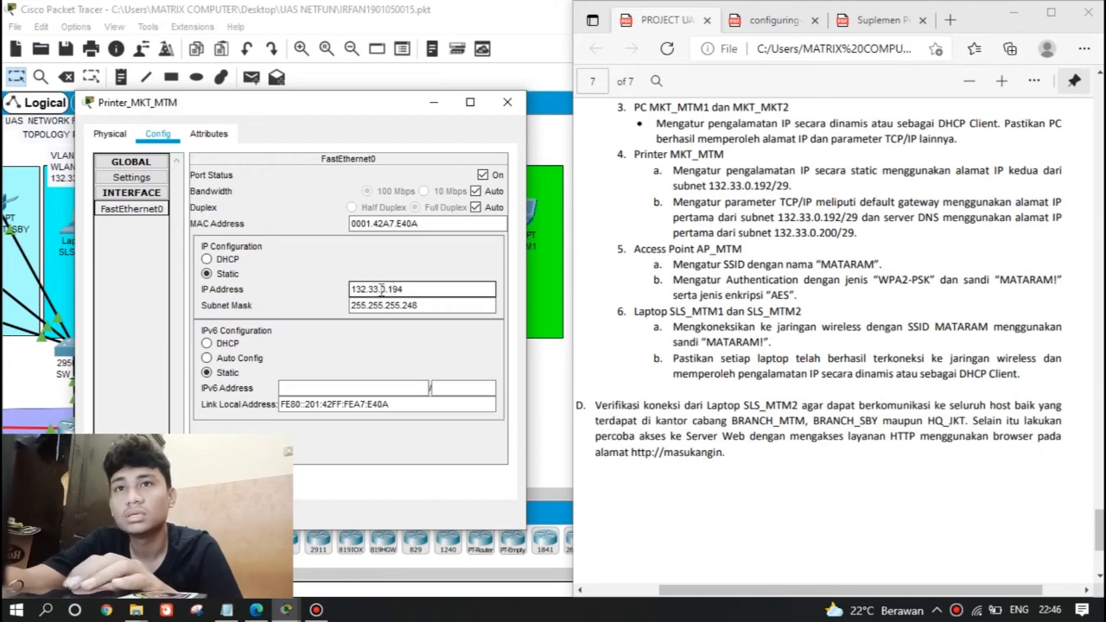
{"action": "left_click", "coordinate": [420, 302]}
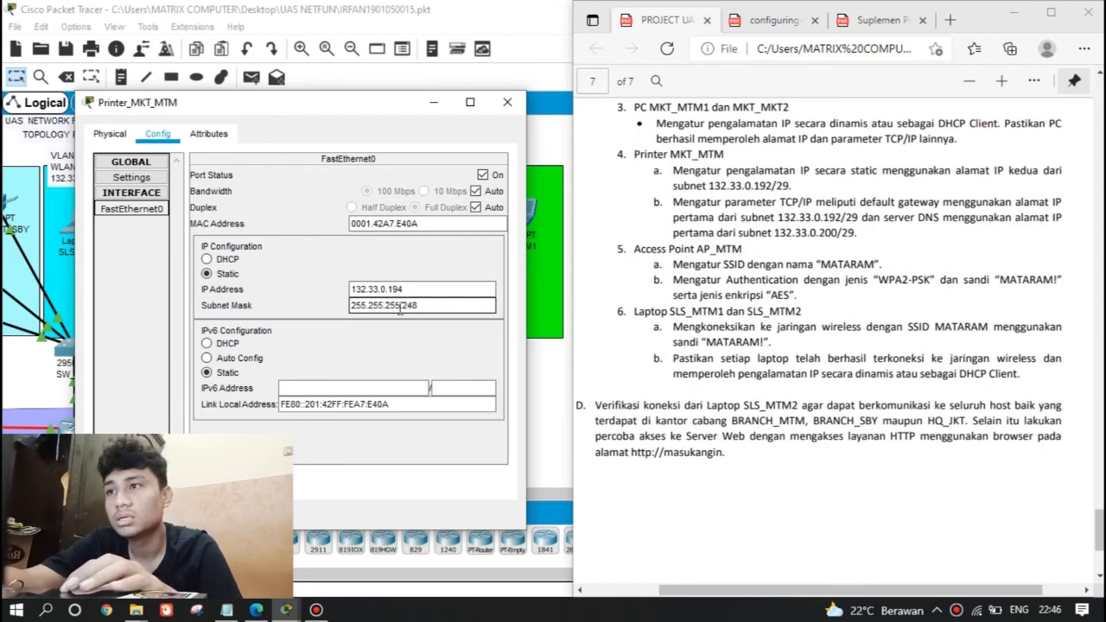
{"action": "left_click", "coordinate": [398, 291]}
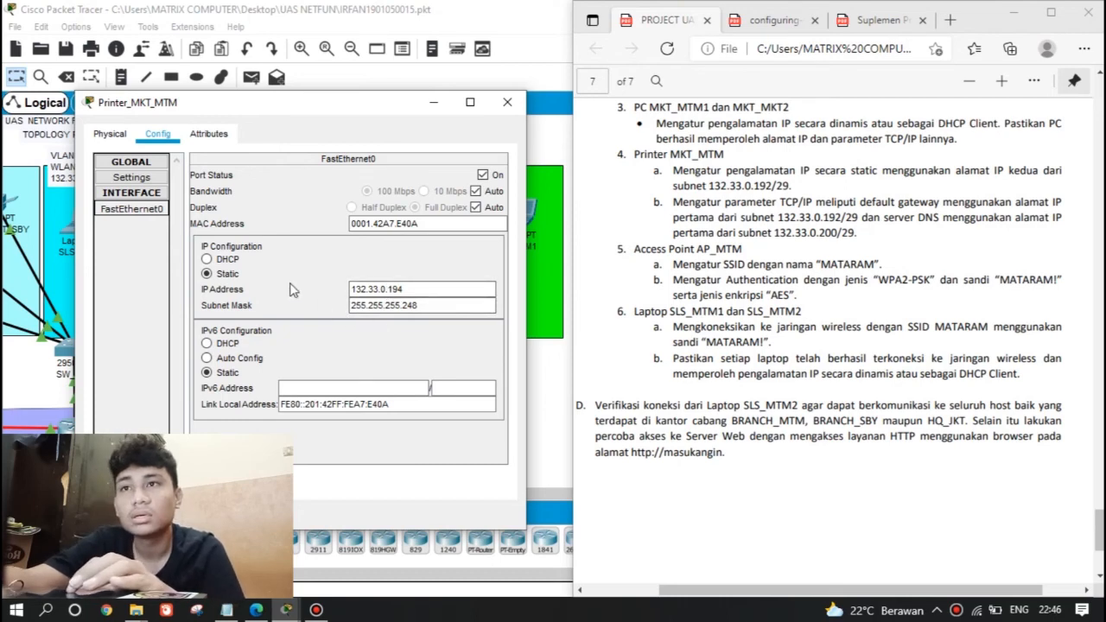
{"action": "left_click", "coordinate": [353, 304]}
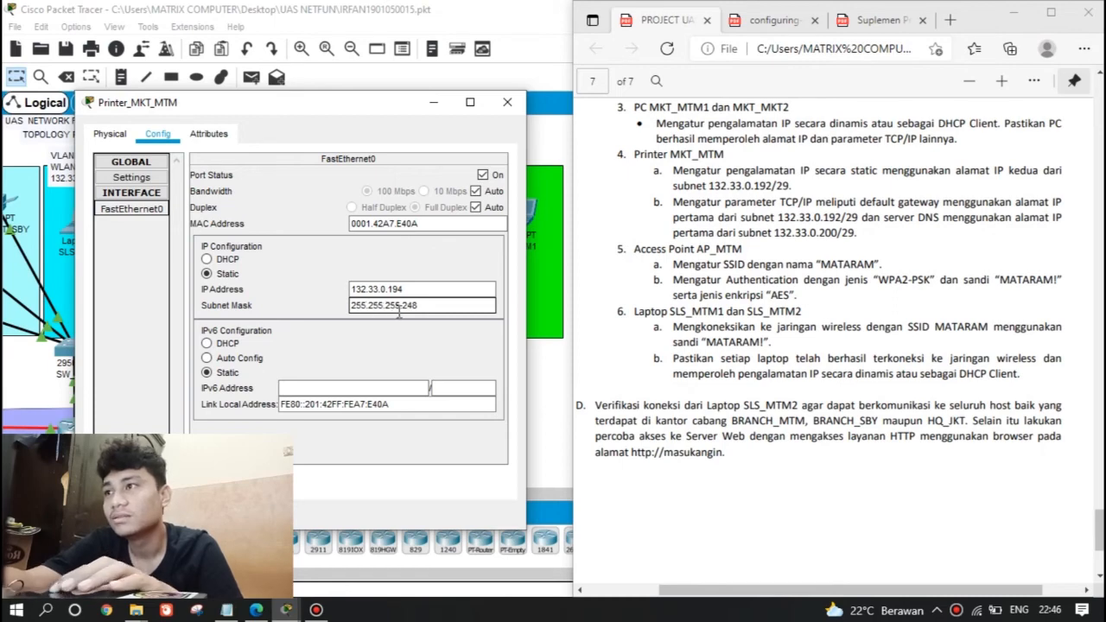
{"action": "left_click", "coordinate": [144, 180]}
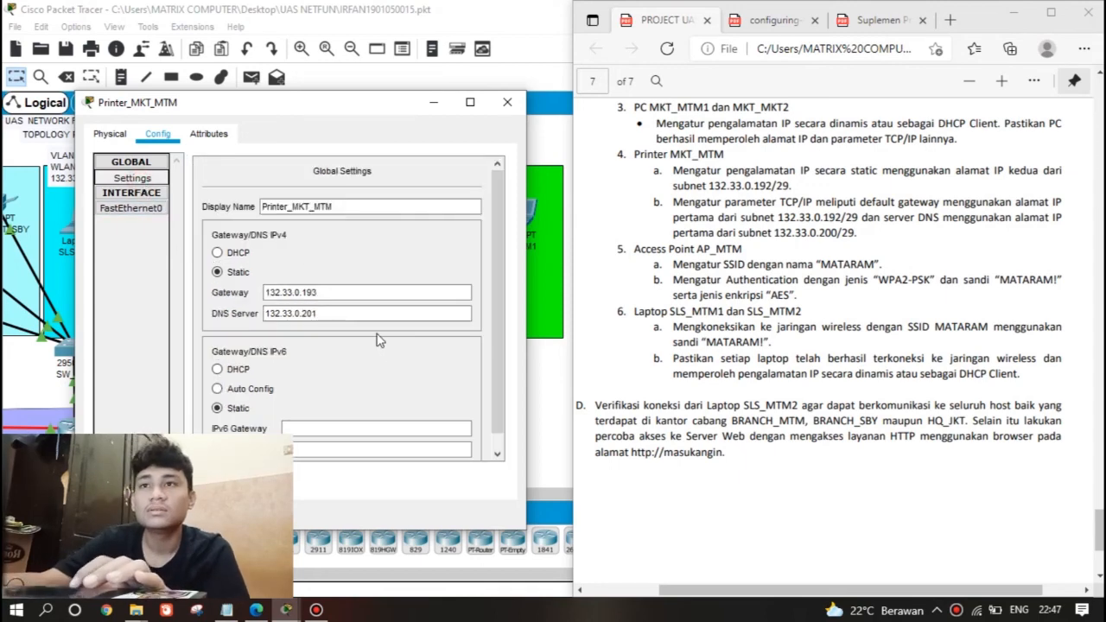
Check the SSID, authentication and encryption type on Port 1 of access point AP_MTM against the assignment
{"action": "key", "text": "Tab"}
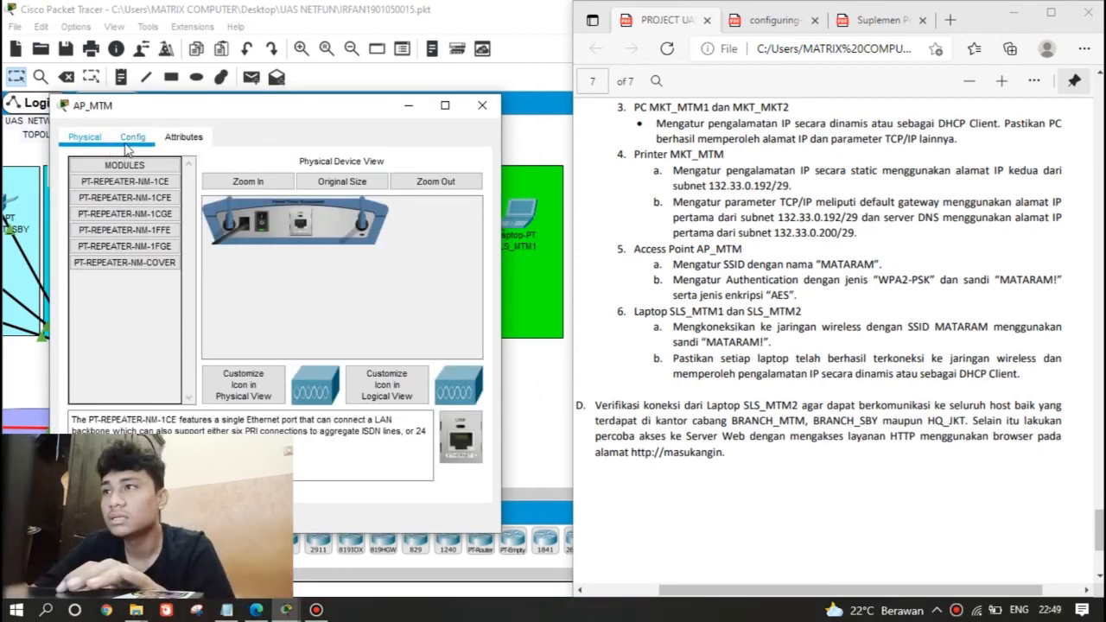
{"action": "left_click", "coordinate": [132, 138]}
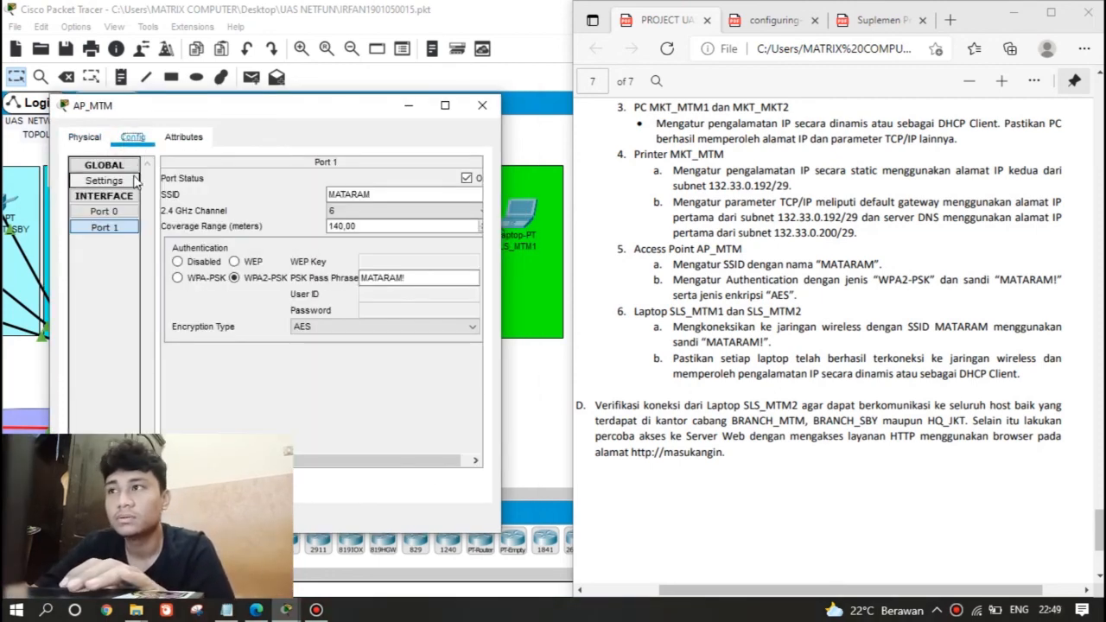
{"action": "left_click", "coordinate": [123, 228]}
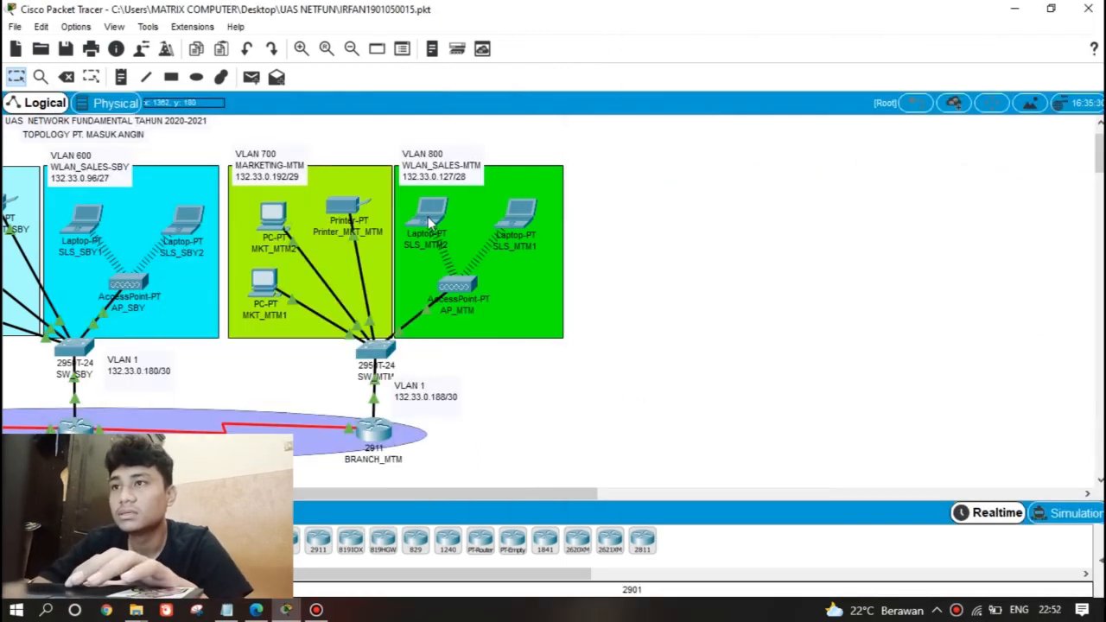
Open PC Wireless on laptop SLS_MTM2 and refresh its list of available wireless networks
{"action": "mouse_move", "coordinate": [429, 223]}
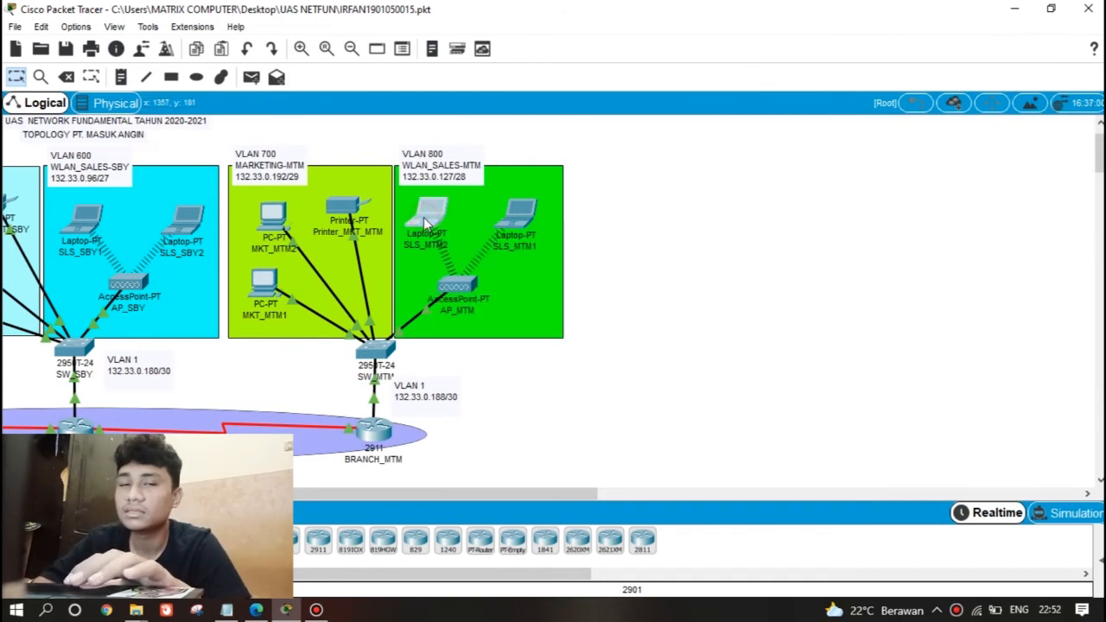
{"action": "left_click", "coordinate": [424, 217]}
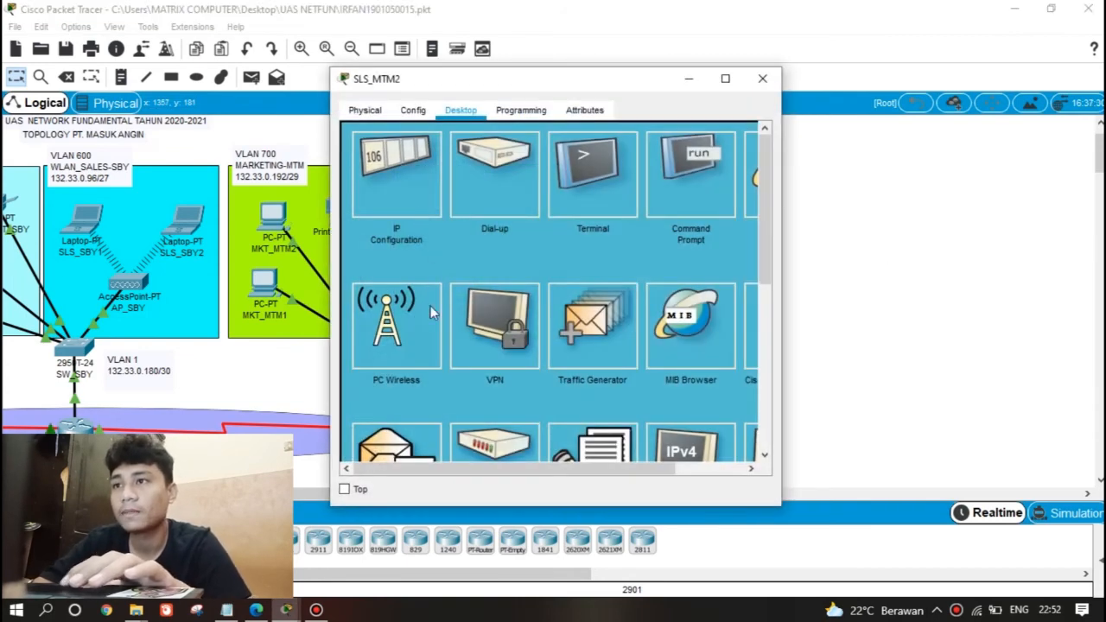
{"action": "left_click", "coordinate": [389, 340]}
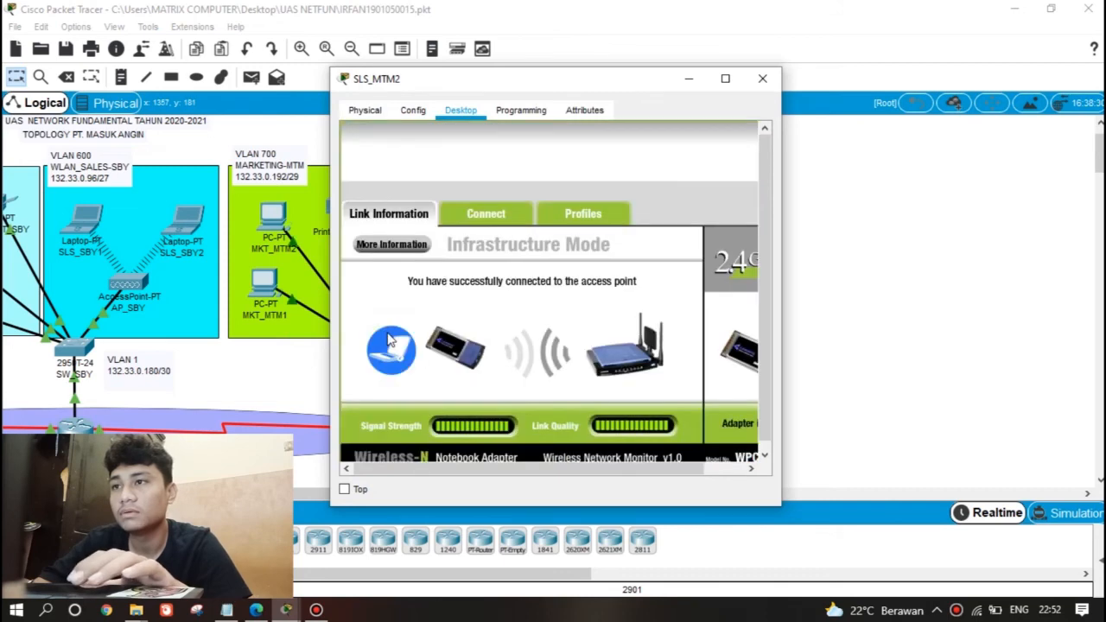
{"action": "left_click", "coordinate": [487, 213]}
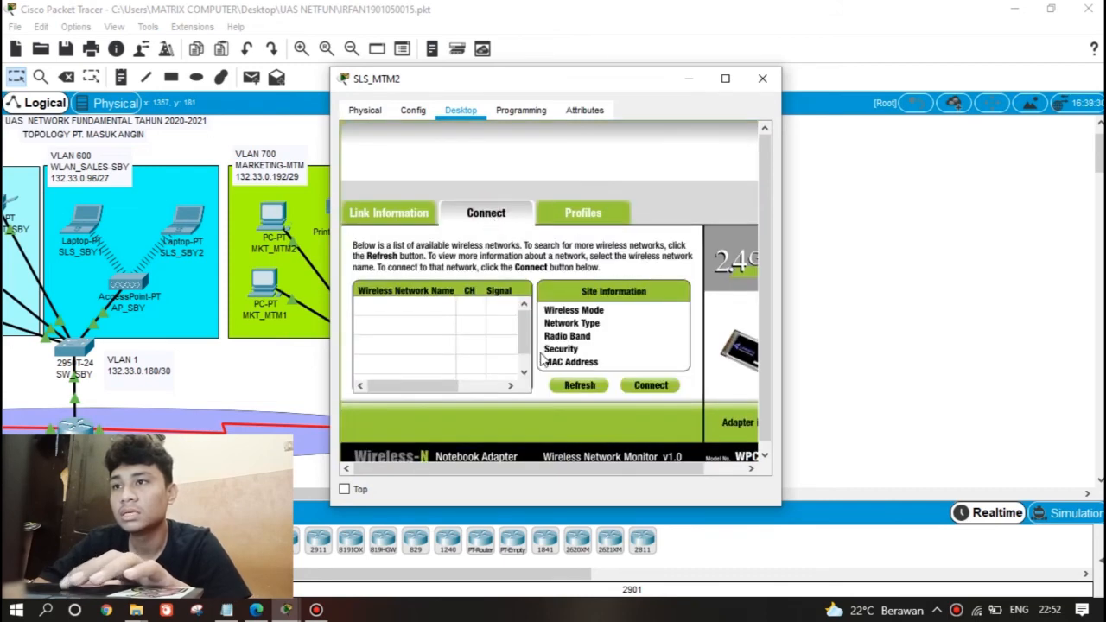
{"action": "left_click", "coordinate": [589, 389]}
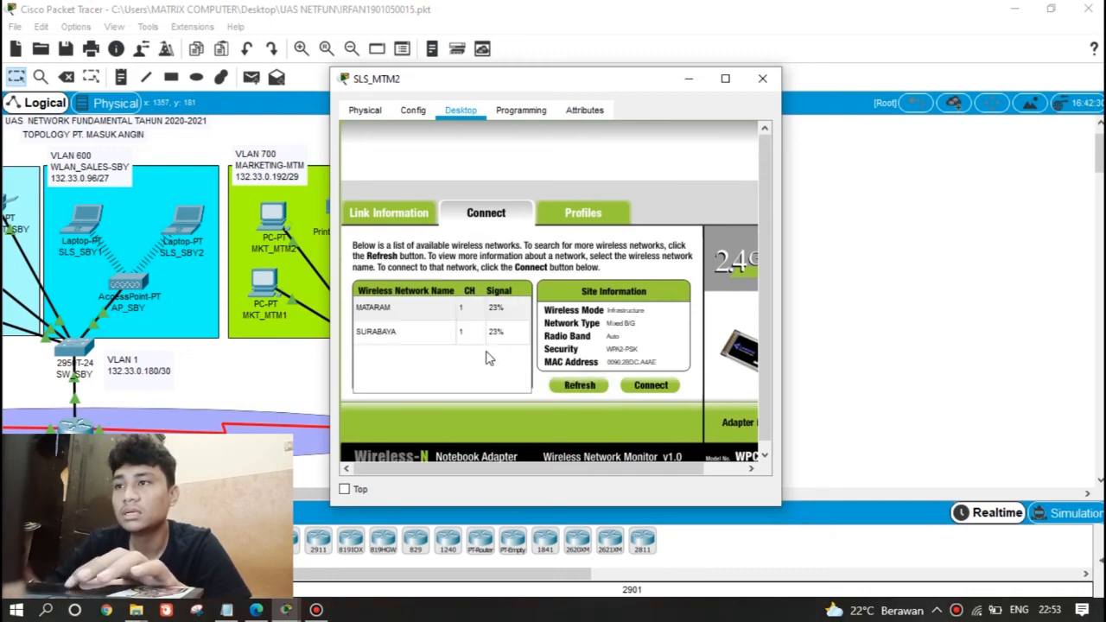
Connect SLS_MTM2 to the MATARAM wireless network with WPA2-Personal security, entering the network's pre-shared key
{"action": "left_click", "coordinate": [424, 315]}
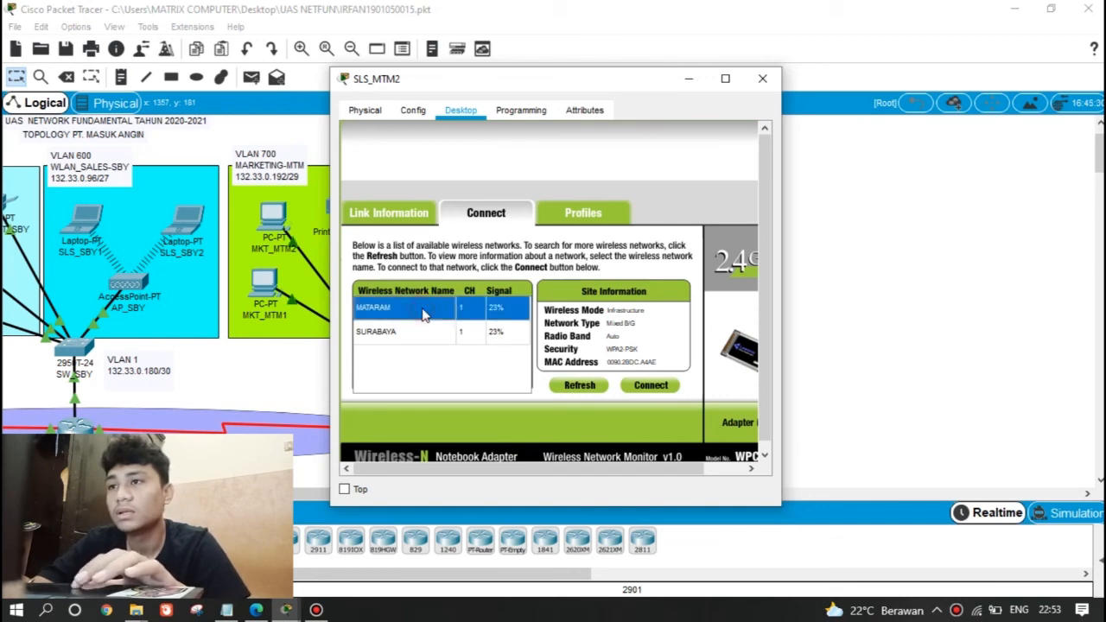
{"action": "left_click", "coordinate": [651, 386]}
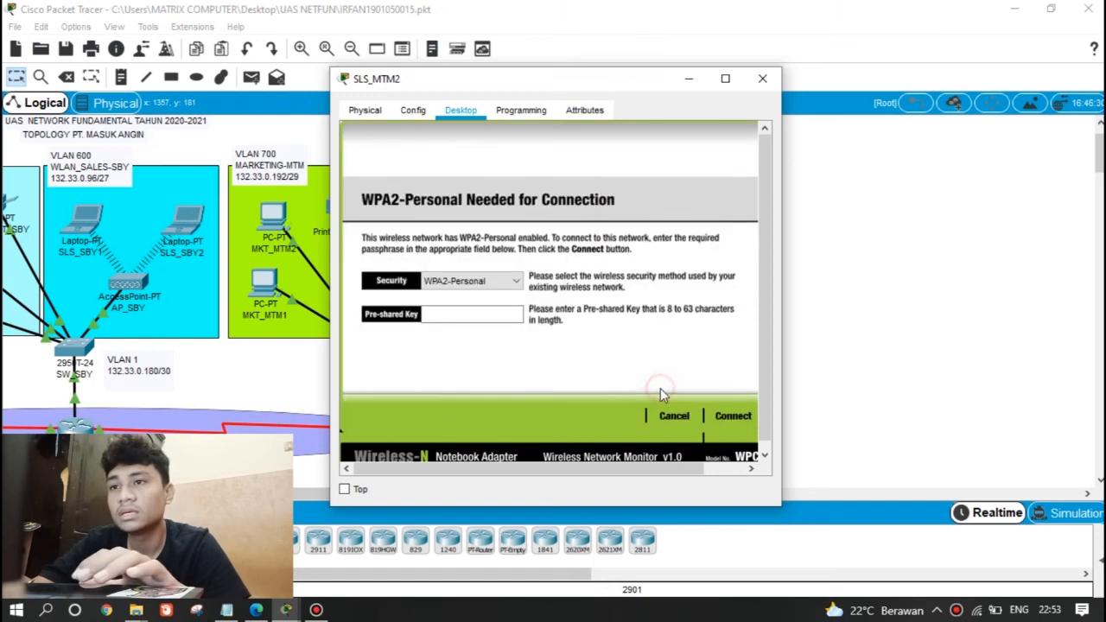
{"action": "left_click", "coordinate": [473, 313]}
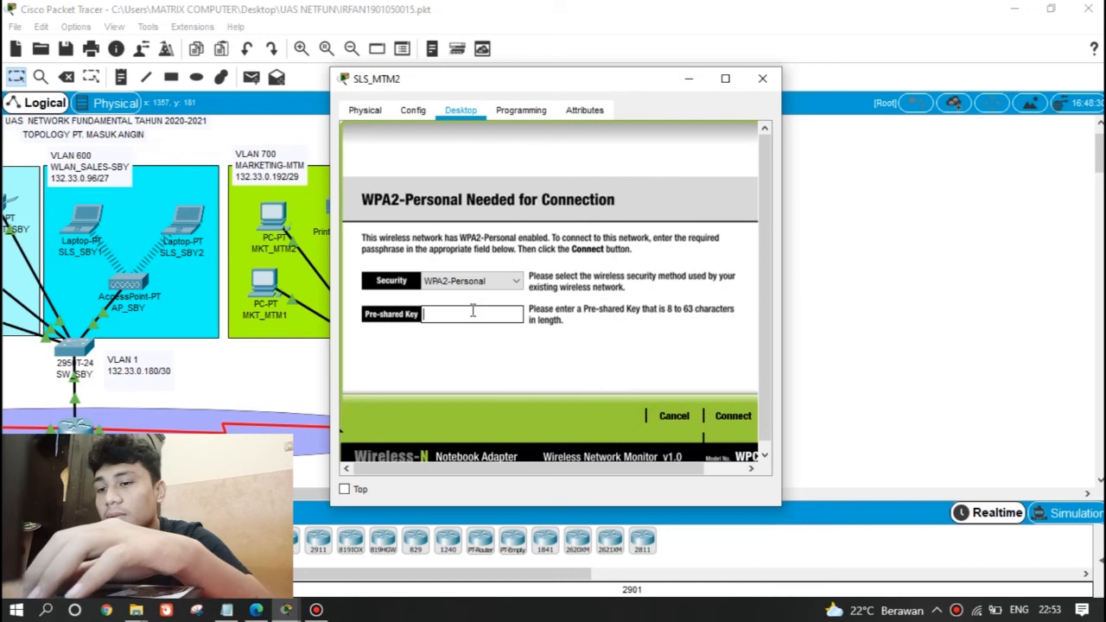
{"action": "type", "text": "MATAR"}
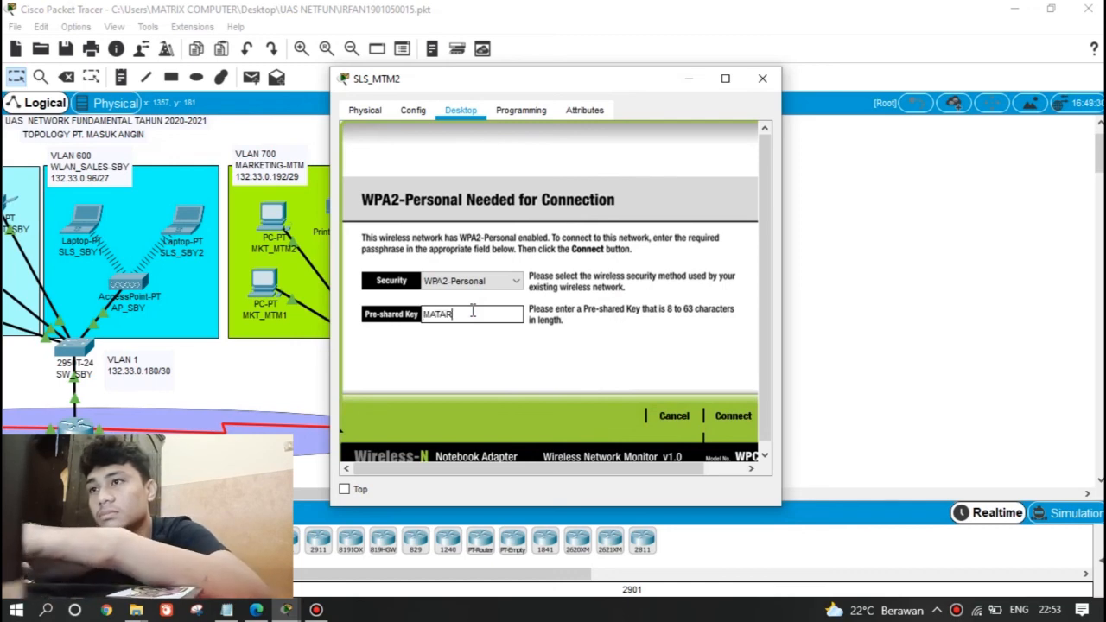
{"action": "type", "text": "AM"}
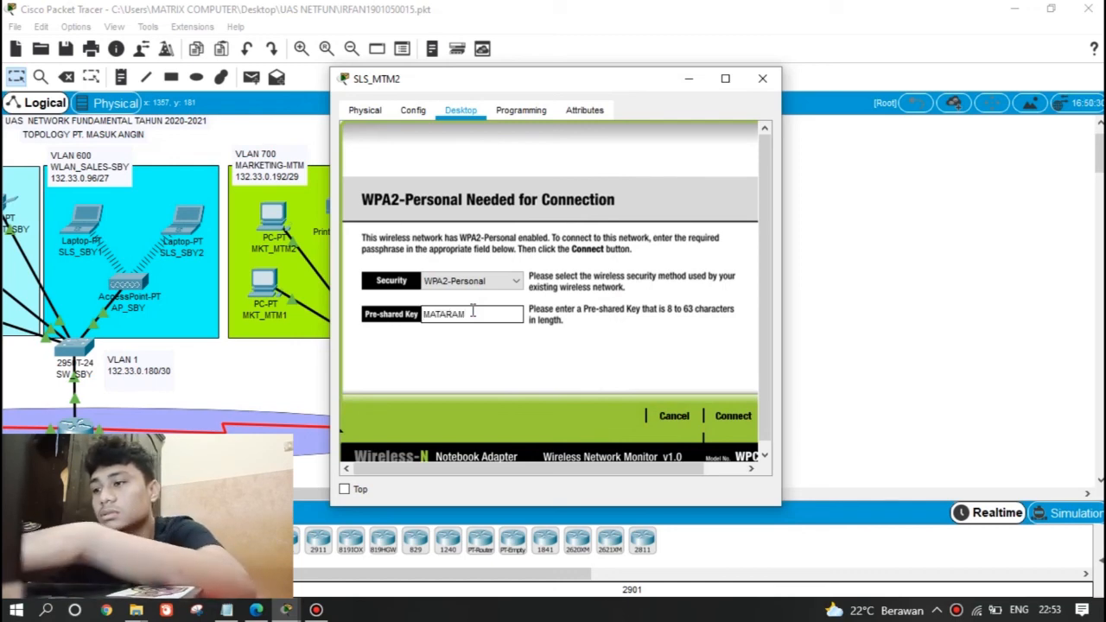
{"action": "type", "text": "!"}
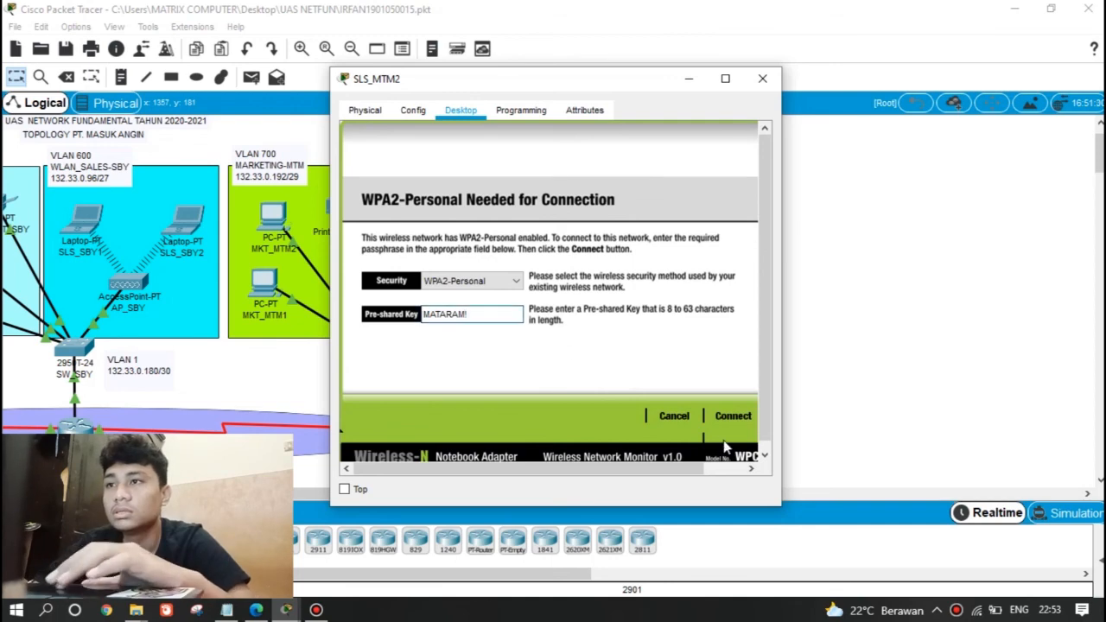
{"action": "left_click", "coordinate": [733, 419]}
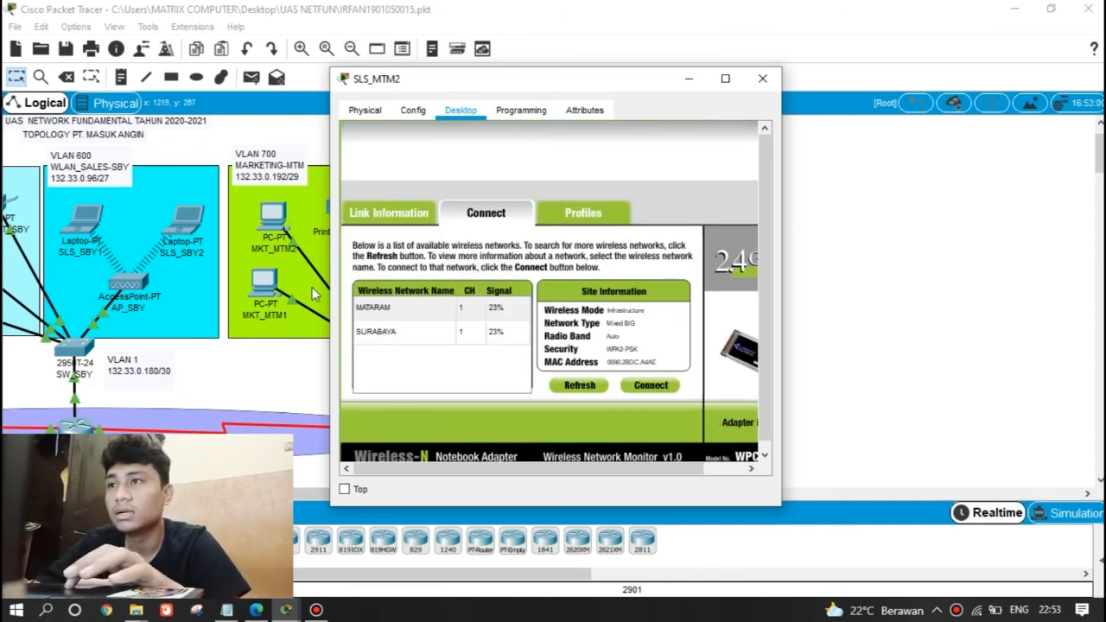
Check the link information of laptop SLS_MTM2's wireless connection and close its device window
{"action": "left_click", "coordinate": [410, 219]}
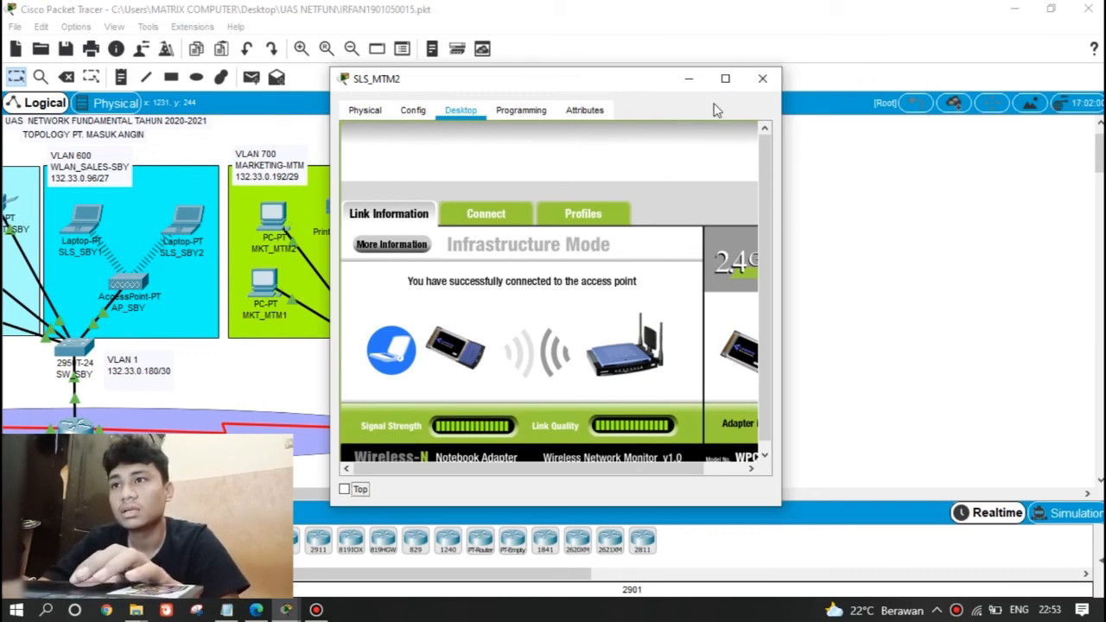
{"action": "left_click", "coordinate": [760, 81]}
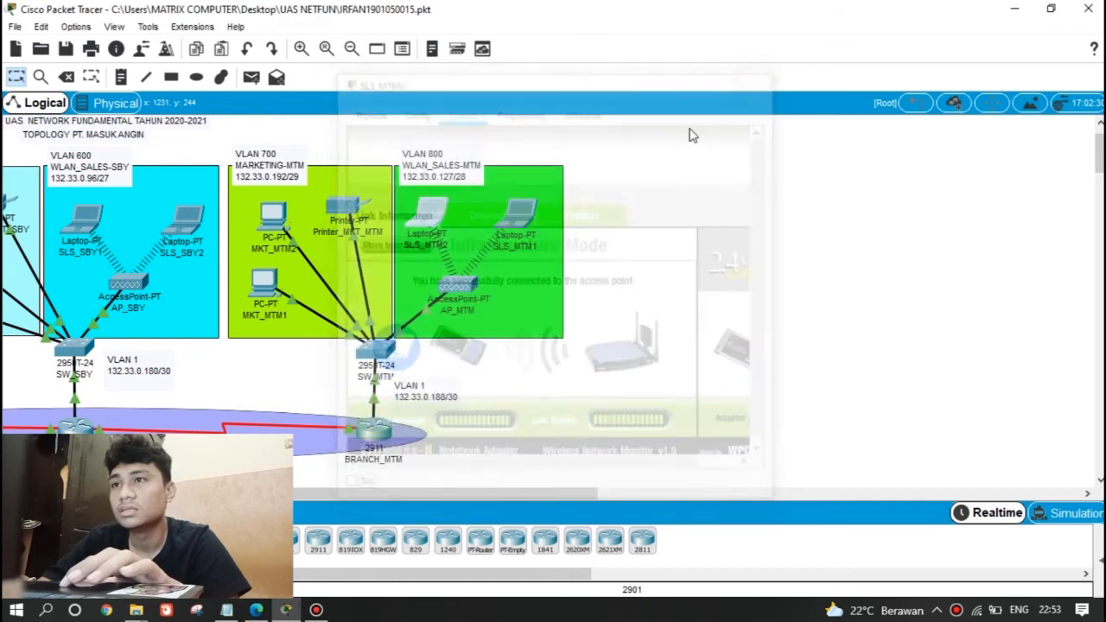
Open PC Wireless on laptop SLS_MTM1 and list its available wireless networks
{"action": "left_click", "coordinate": [514, 230]}
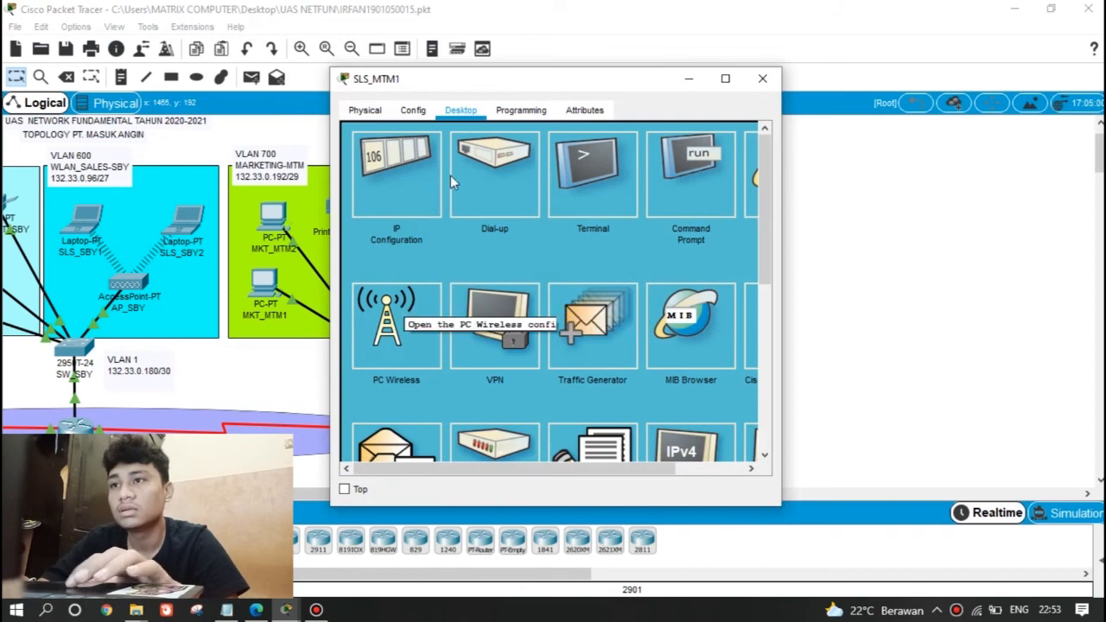
{"action": "left_click", "coordinate": [393, 342]}
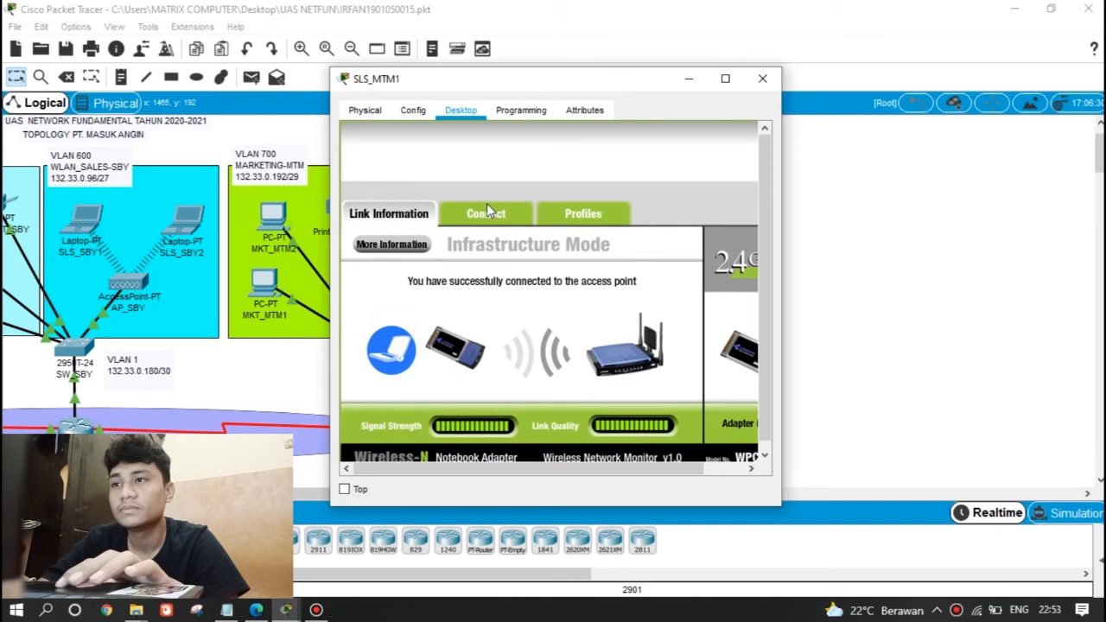
{"action": "left_click", "coordinate": [488, 213]}
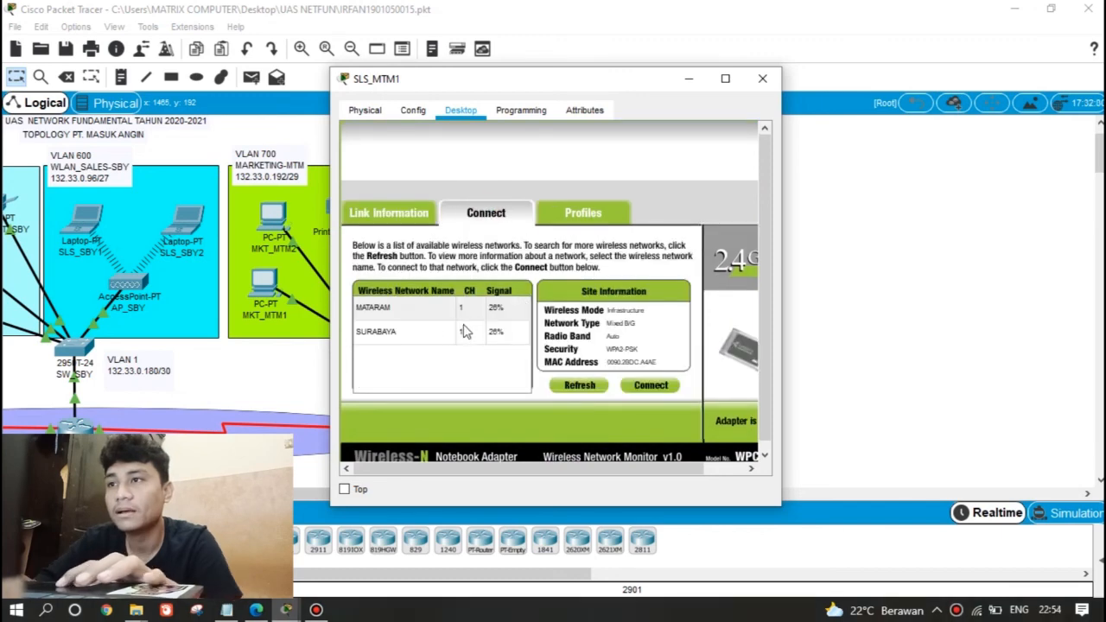
Connect SLS_MTM1 to the MATARAM network with WPA2-Personal security, entering the pre-shared key, and check its link information
{"action": "left_click", "coordinate": [429, 312]}
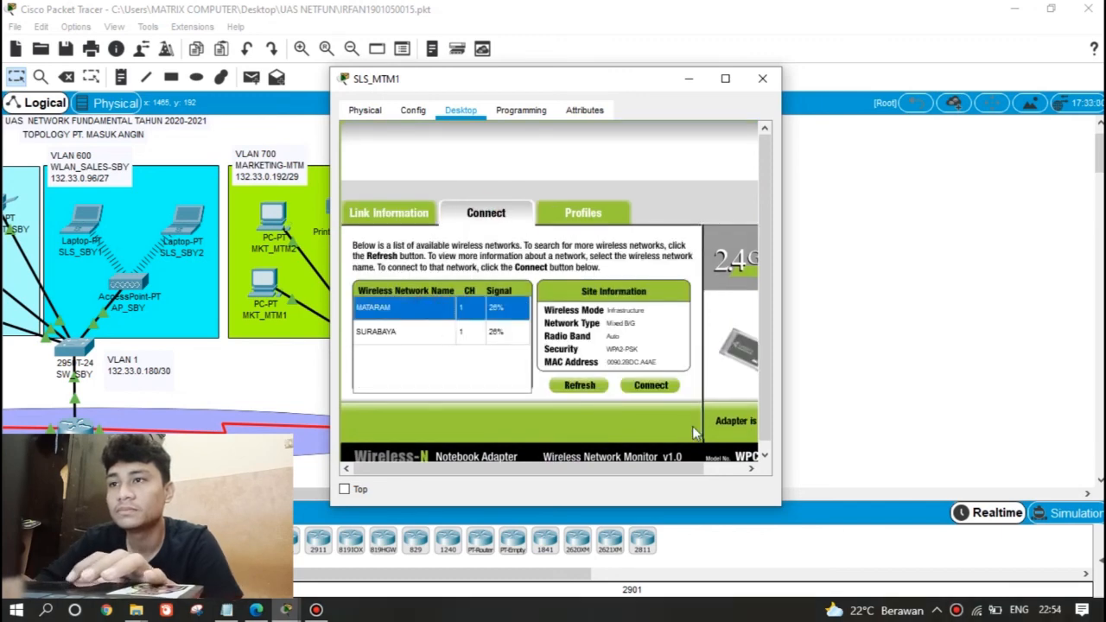
{"action": "left_click", "coordinate": [652, 387]}
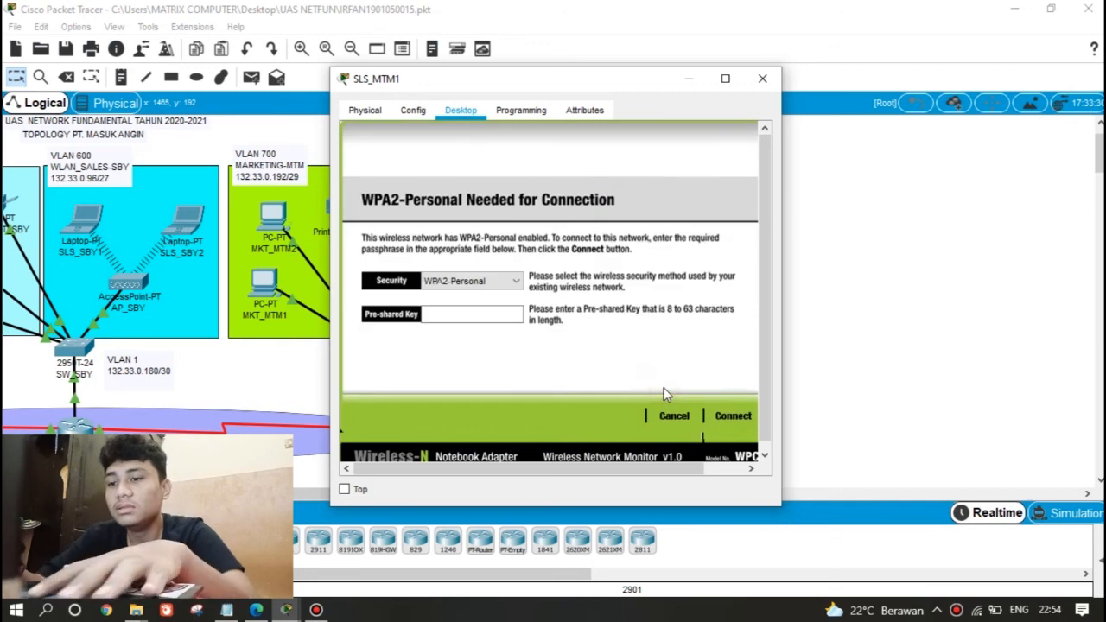
{"action": "left_click", "coordinate": [512, 316]}
{"action": "type", "text": "MA"}
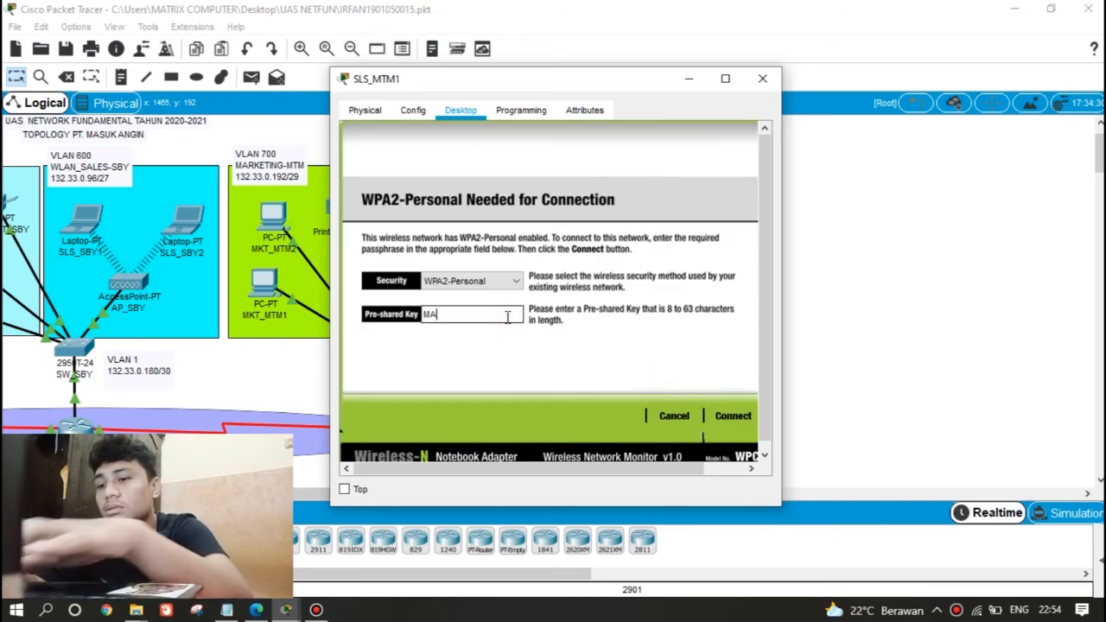
{"action": "type", "text": "TARAM!"}
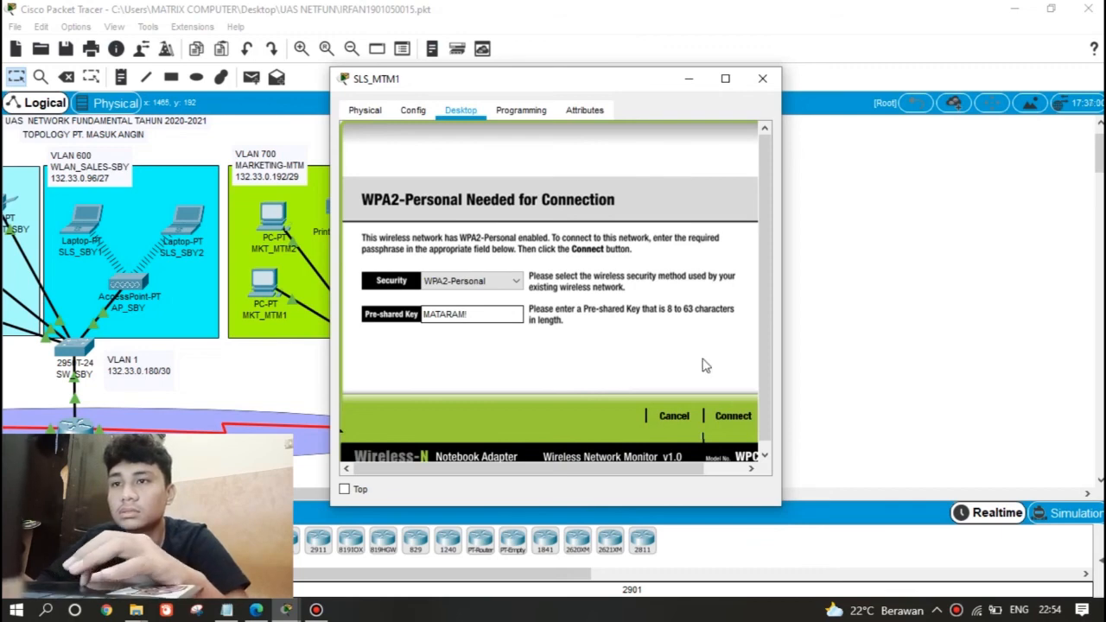
{"action": "left_click", "coordinate": [726, 417]}
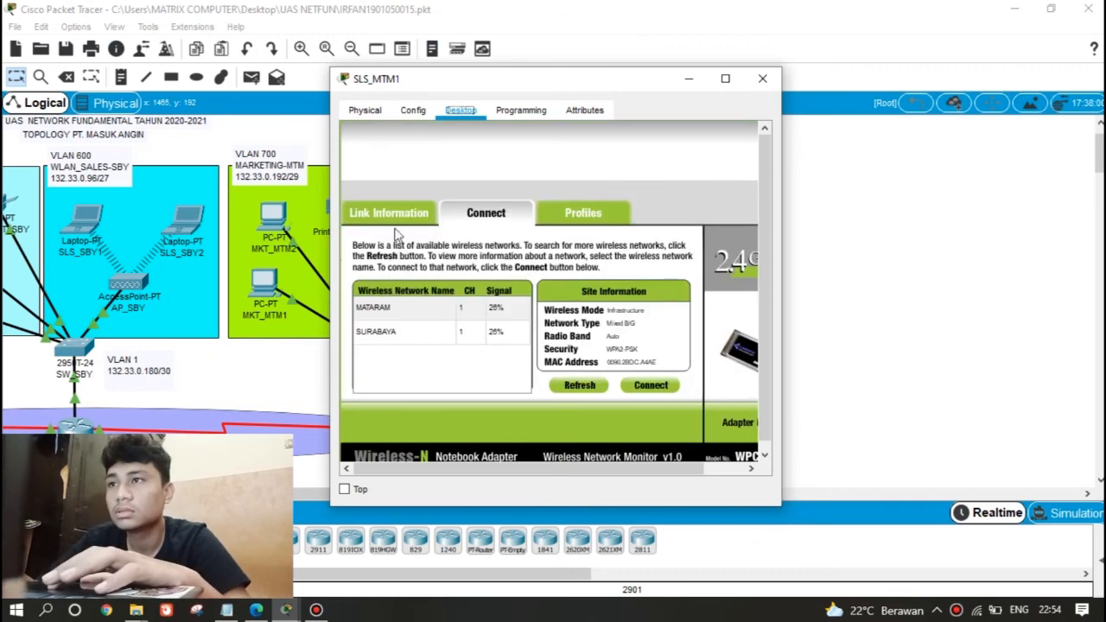
{"action": "left_click", "coordinate": [391, 214]}
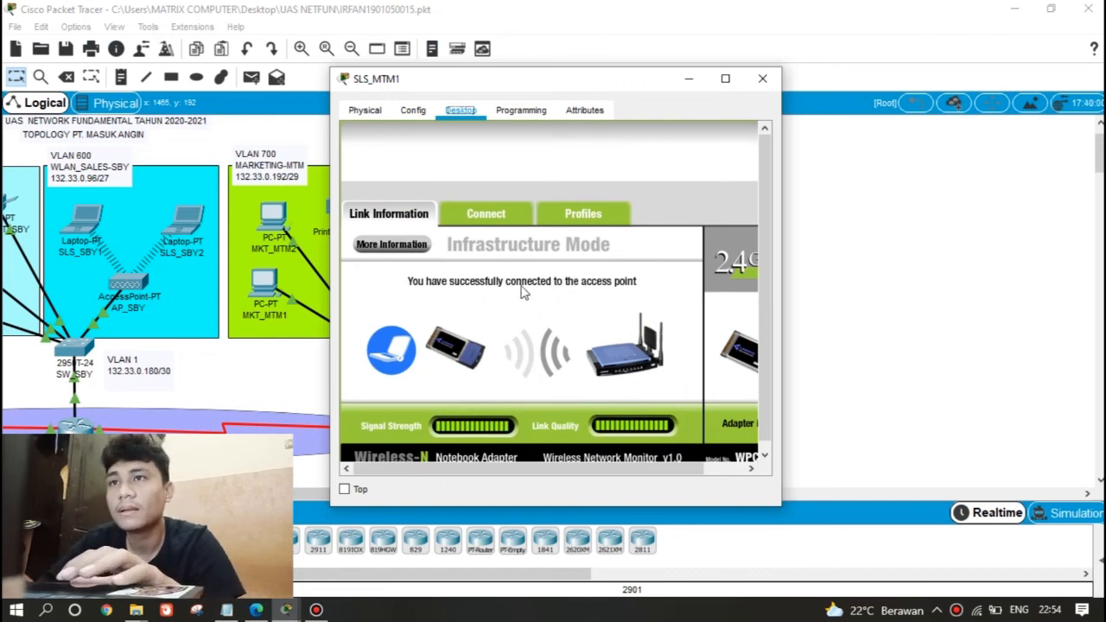
{"action": "scroll", "coordinate": [625, 214], "scroll_direction": "right", "scroll_amount": 2}
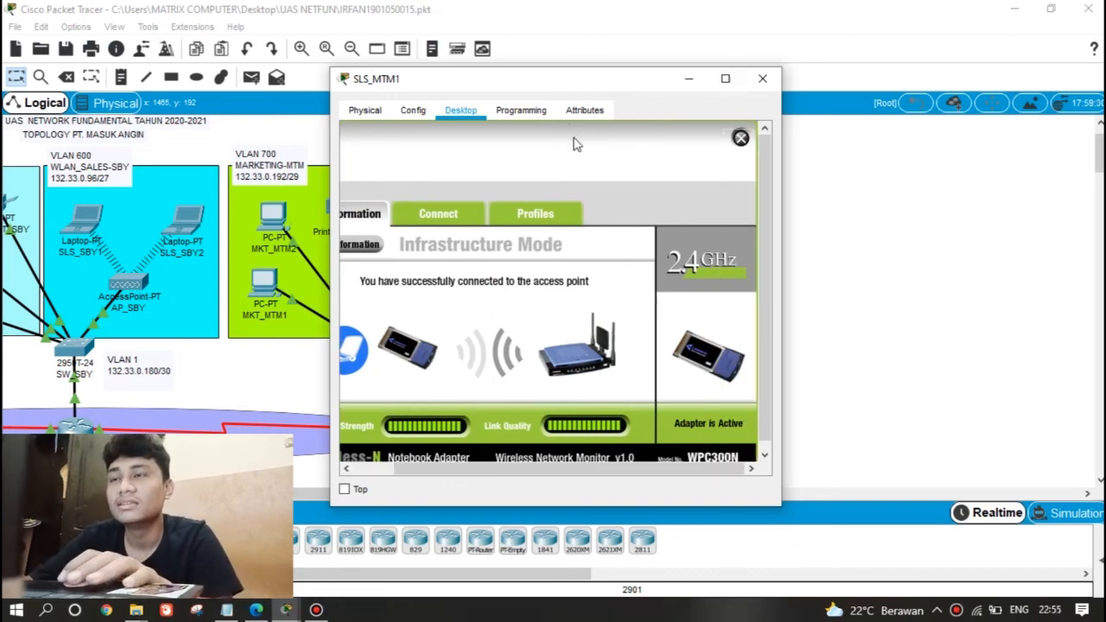